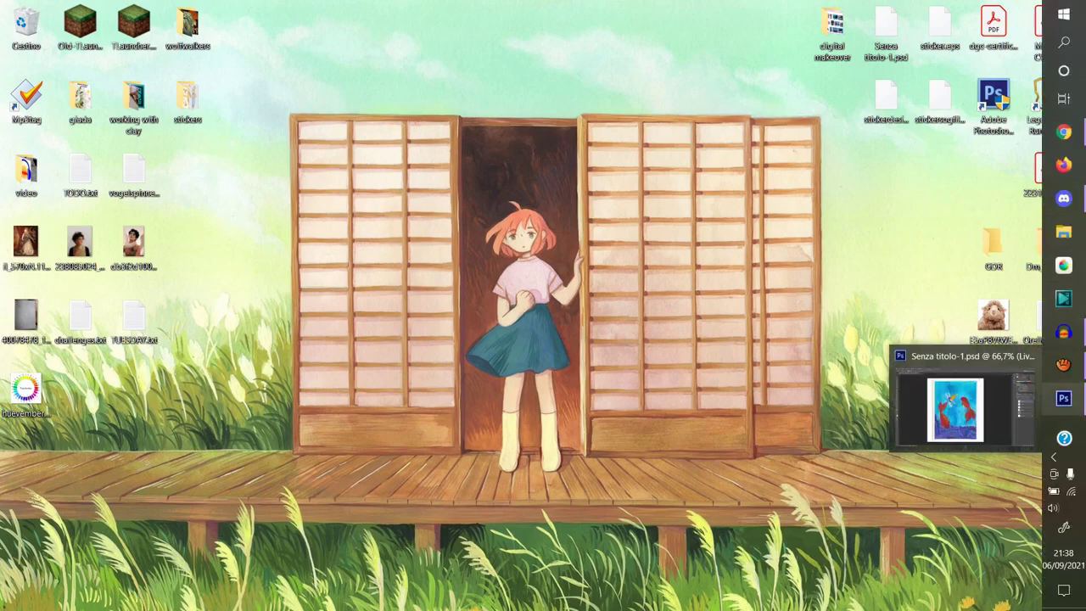
# Switch to Photoshop, show Livello 2 and move the enlarged swimmer painting fully onto the canvas
pyautogui.click(1064, 398)
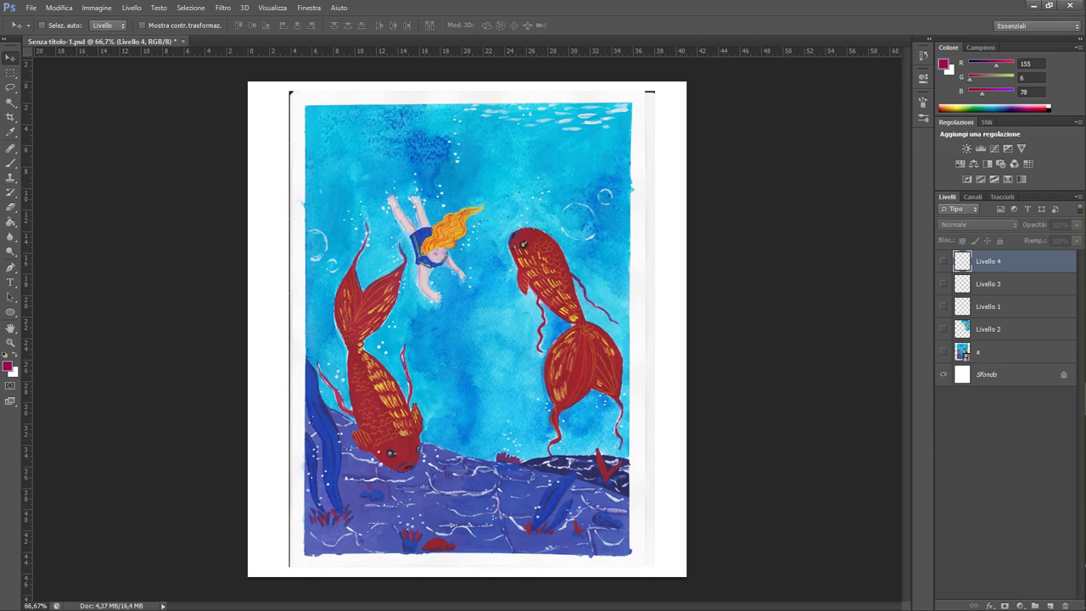
pyautogui.click(943, 329)
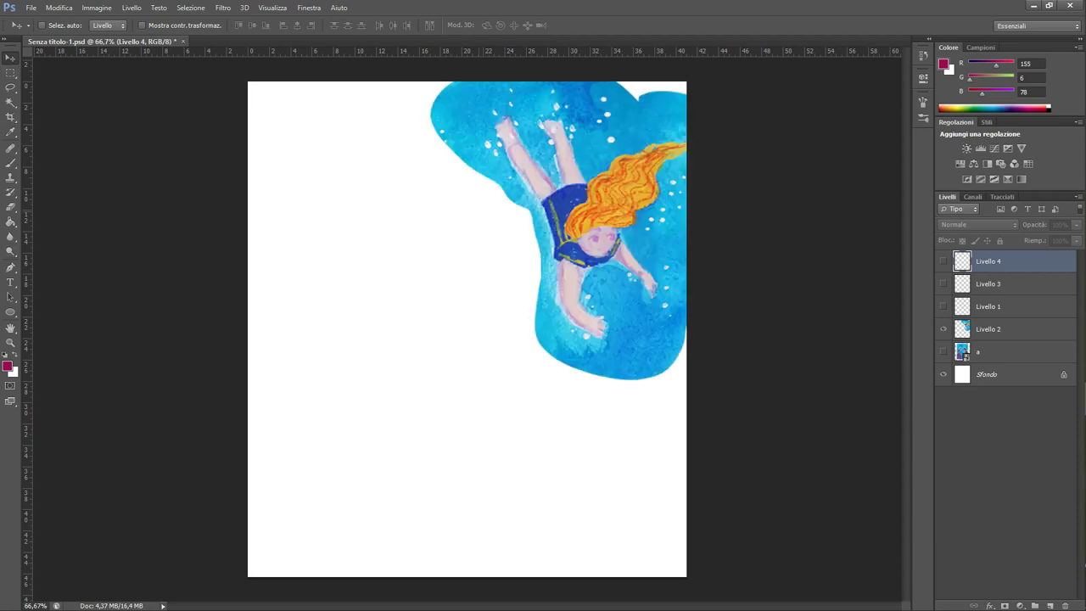
pyautogui.moveTo(566, 200); pyautogui.dragTo(490, 231)
pyautogui.click(989, 330)
pyautogui.moveTo(562, 219)
pyautogui.mouseDown()
pyautogui.moveTo(511, 293)
pyautogui.moveTo(509, 266)
pyautogui.mouseUp()
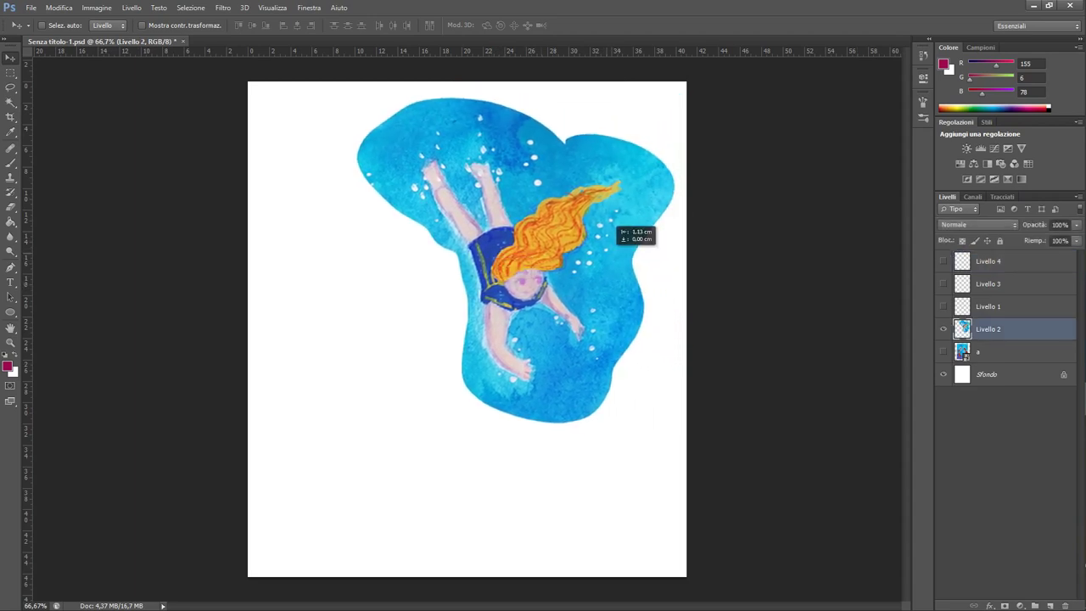
pyautogui.moveTo(624, 237); pyautogui.dragTo(613, 235)
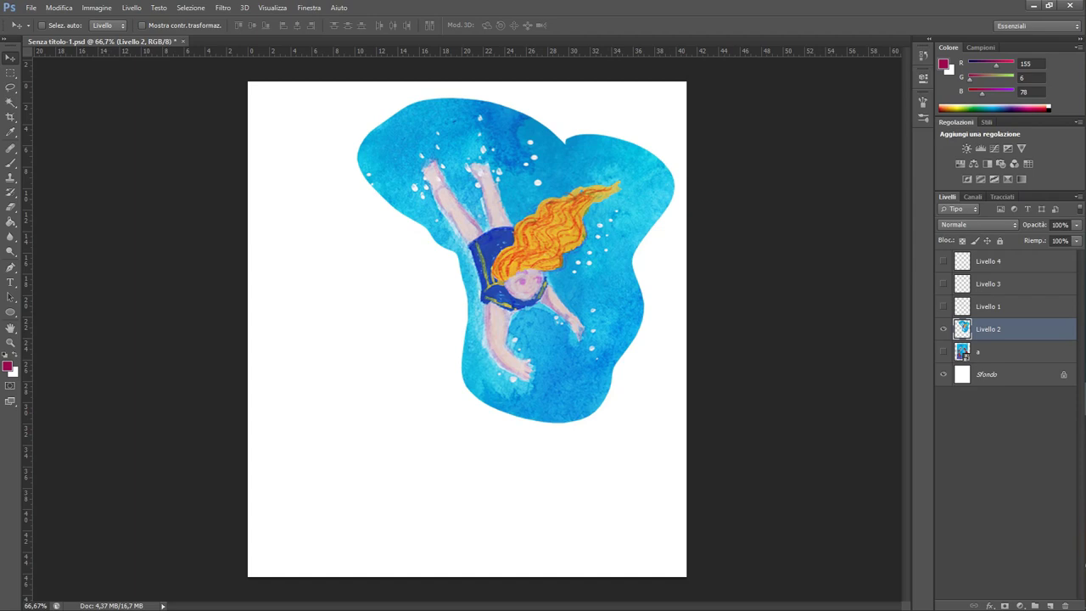
# Show Livello 1 and move its line drawing of the girl to the lower left, beside the painted swimmer
pyautogui.click(943, 306)
pyautogui.click(990, 306)
pyautogui.moveTo(456, 265)
pyautogui.mouseDown()
pyautogui.moveTo(407, 307)
pyautogui.moveTo(376, 387)
pyautogui.mouseUp()
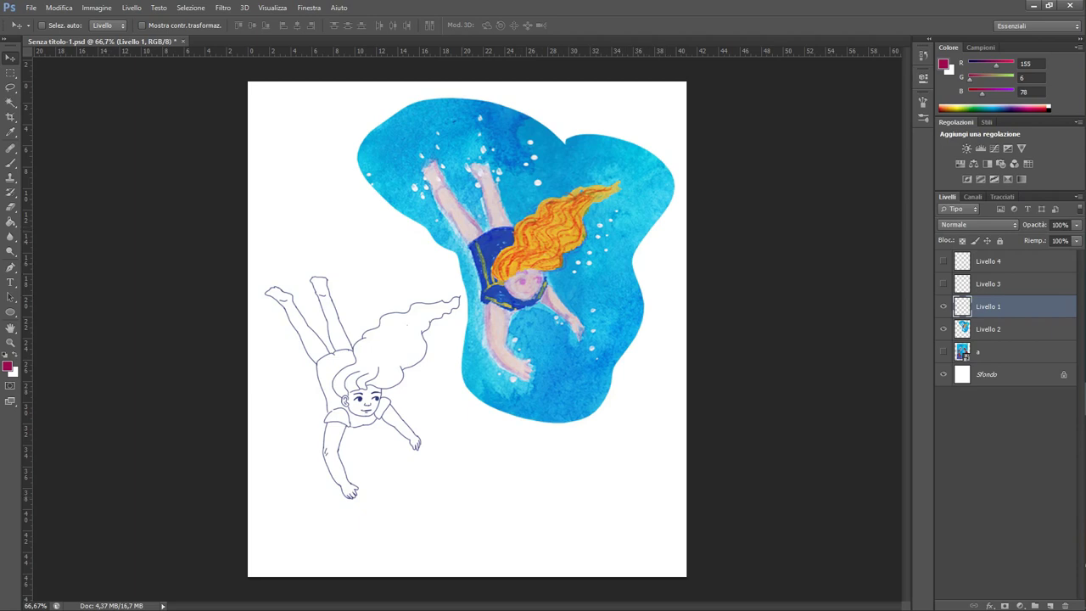
# Hide Livello 1 and Livello 2 and show layer a with the original painting
pyautogui.click(943, 307)
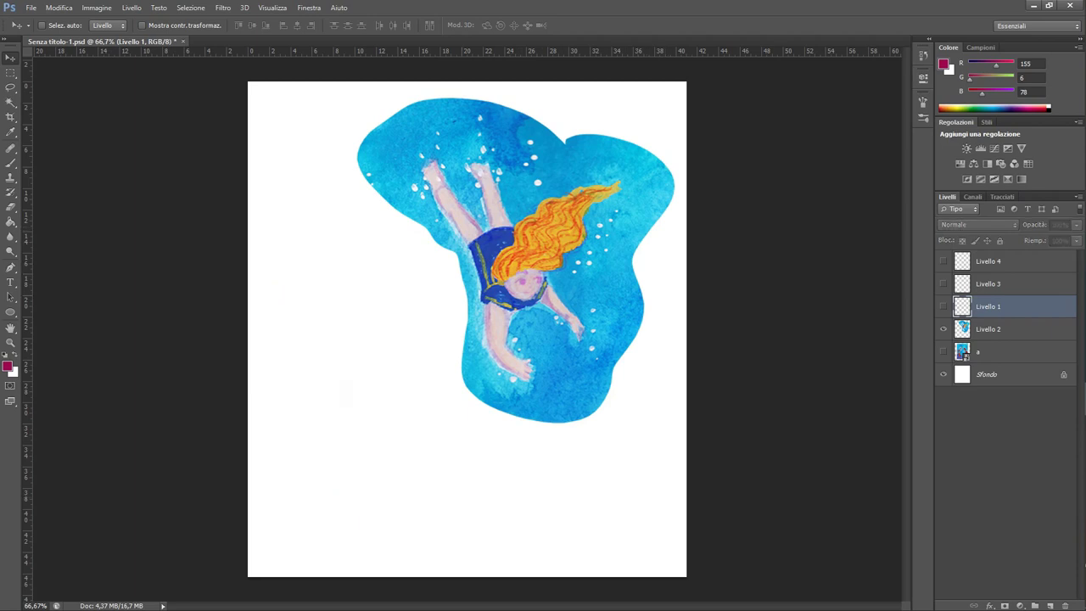
pyautogui.click(943, 329)
pyautogui.click(943, 351)
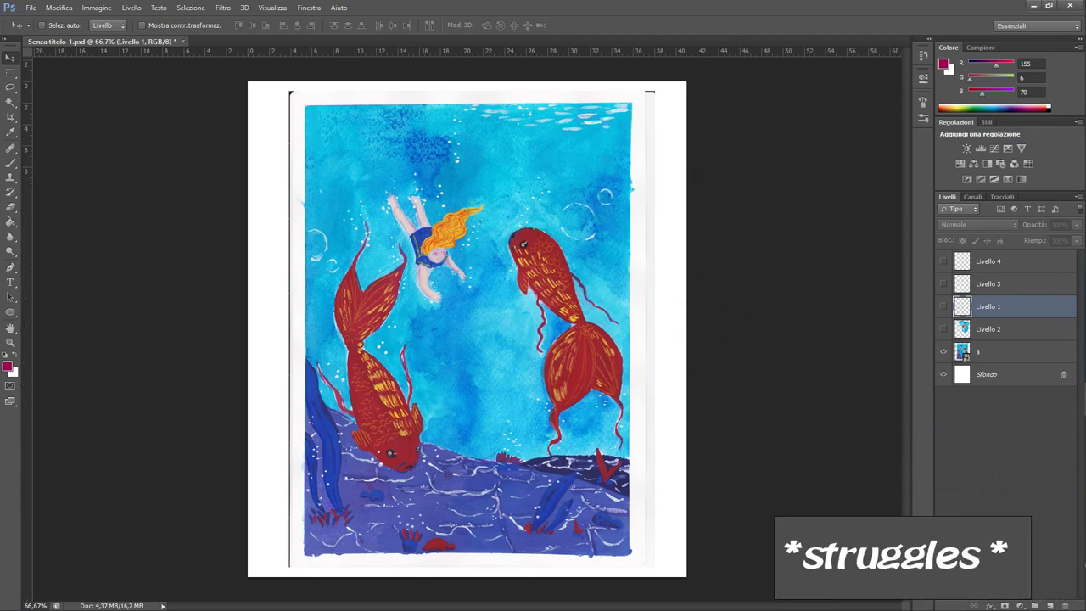
# Close the Discord window
pyautogui.rightClick(1064, 199)
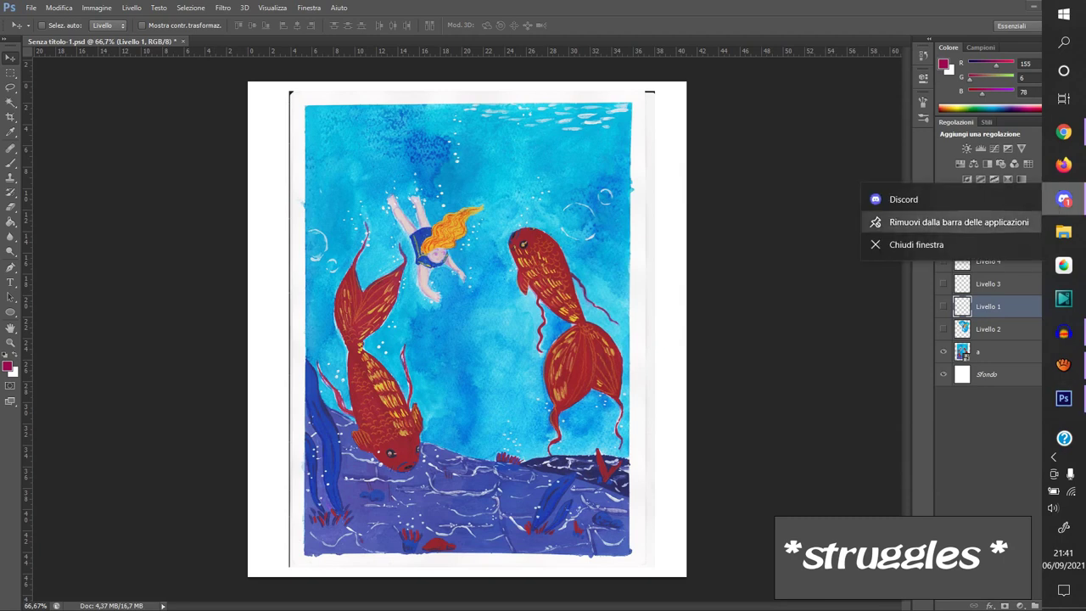
pyautogui.click(918, 244)
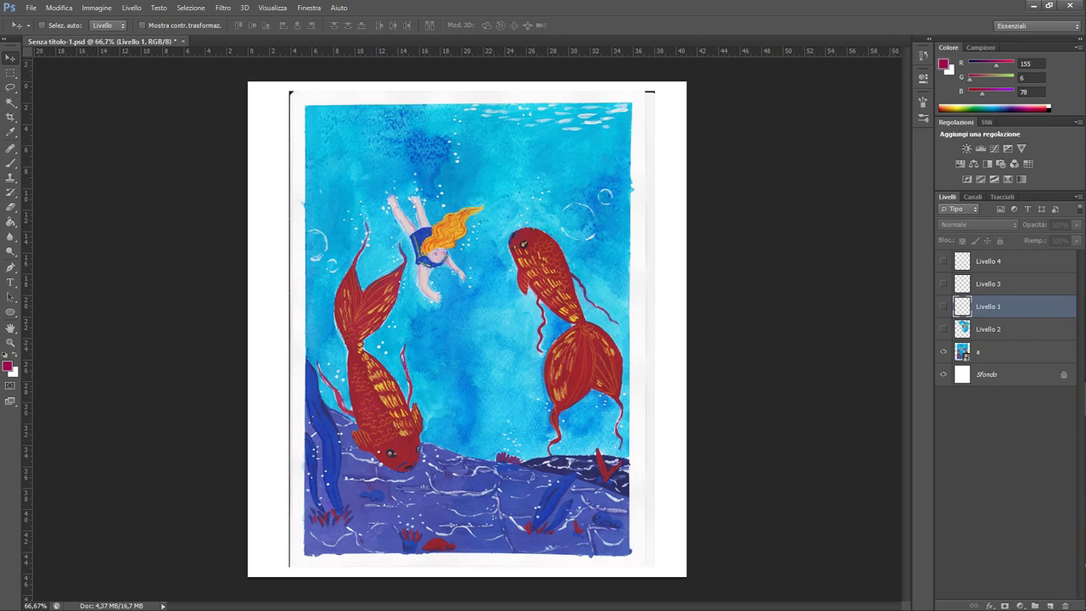
# Show Livello 1, hide layer a and move the girl's line drawing to the middle of the canvas
pyautogui.click(943, 307)
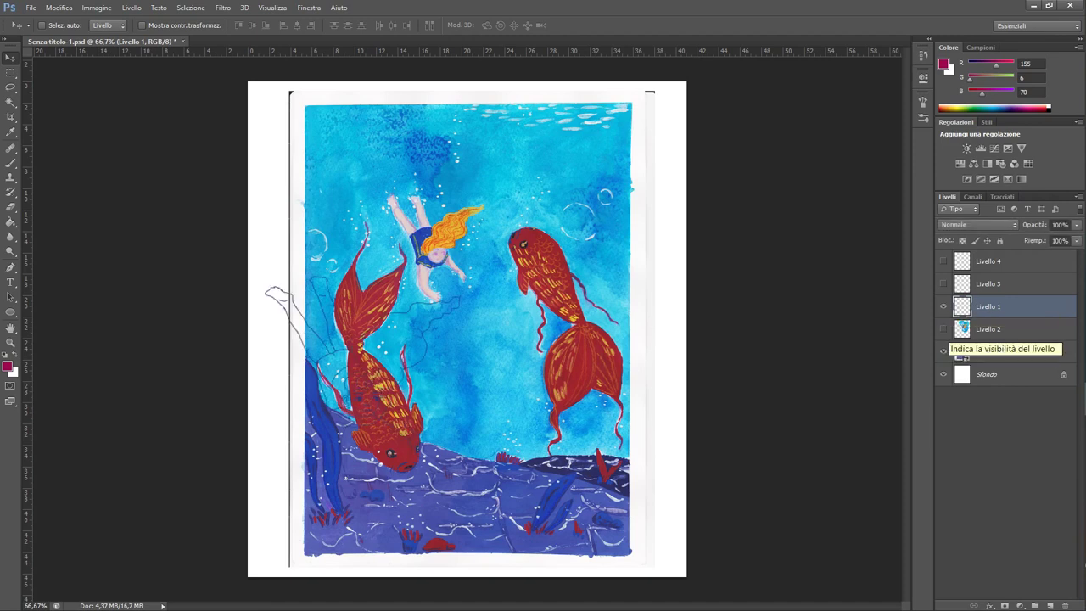
pyautogui.click(944, 351)
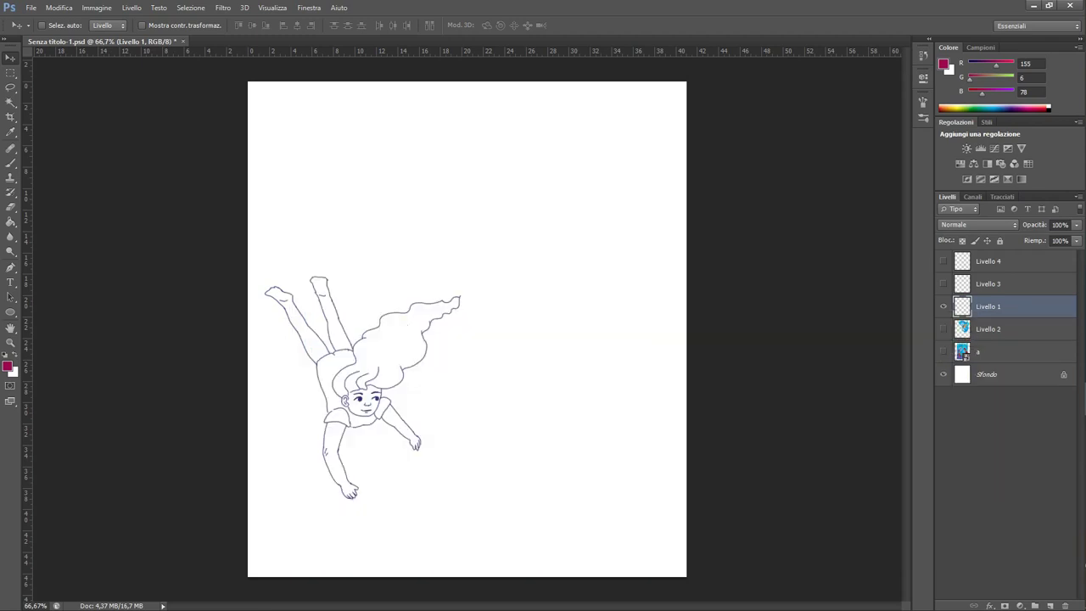
pyautogui.moveTo(460, 334); pyautogui.dragTo(557, 243)
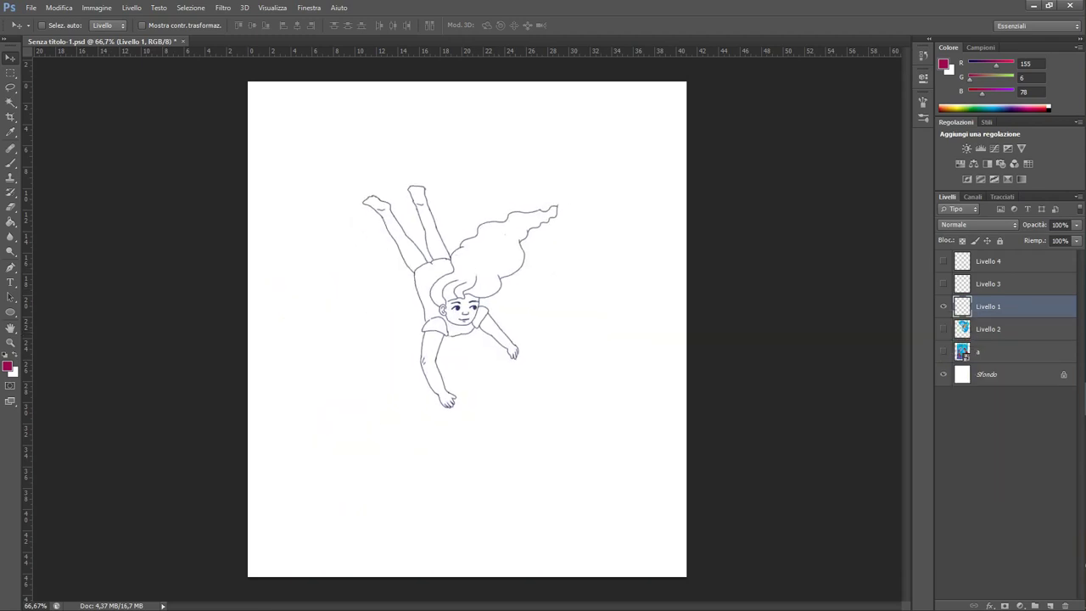
# Show the whale sketches on Livello 3 and Livello 4, and move the red whale up and to the right
pyautogui.click(944, 283)
pyautogui.click(943, 262)
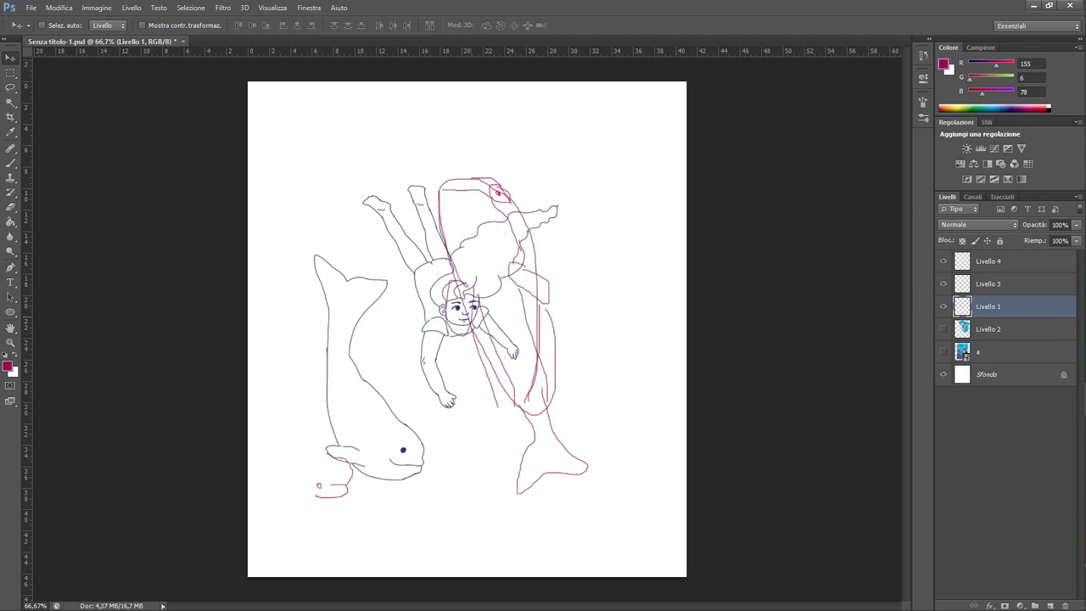
pyautogui.moveTo(552, 330)
pyautogui.mouseDown()
pyautogui.moveTo(599, 289)
pyautogui.moveTo(534, 316)
pyautogui.moveTo(616, 229)
pyautogui.moveTo(606, 262)
pyautogui.moveTo(633, 258)
pyautogui.moveTo(605, 272)
pyautogui.mouseUp()
pyautogui.click(988, 284)
pyautogui.click(988, 262)
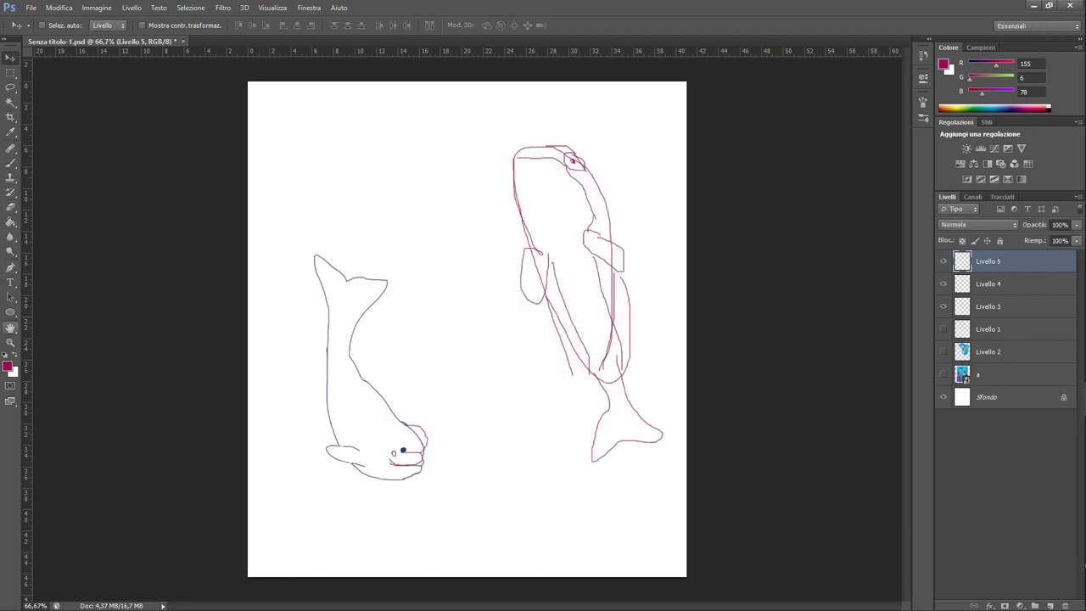
# Lower the opacity of Livello 3, the blue whale sketch, to 42%
pyautogui.click(10, 342)
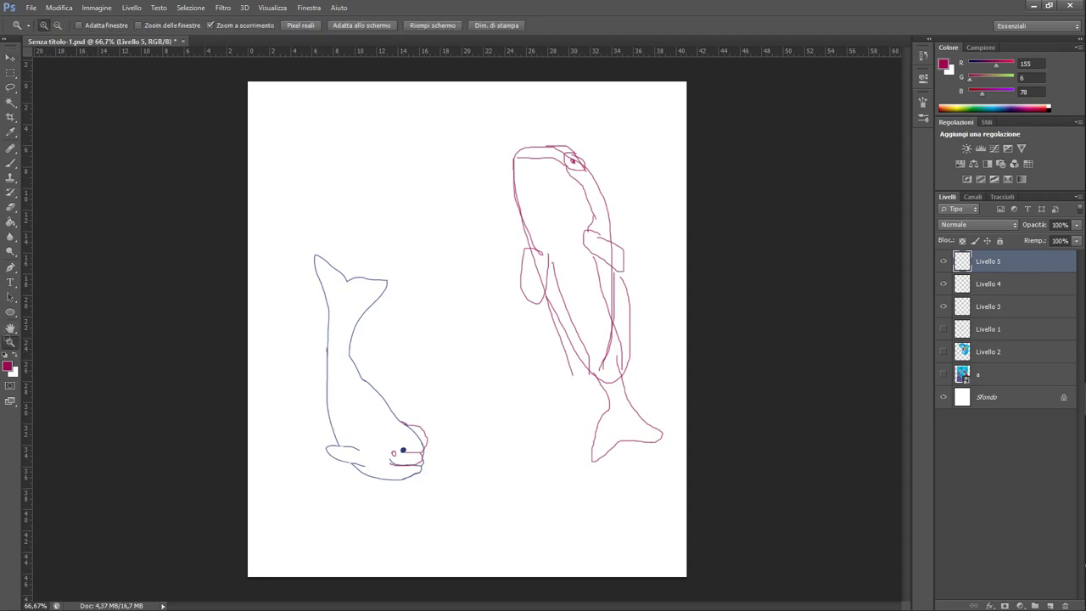
pyautogui.moveTo(467, 286); pyautogui.dragTo(527, 286)
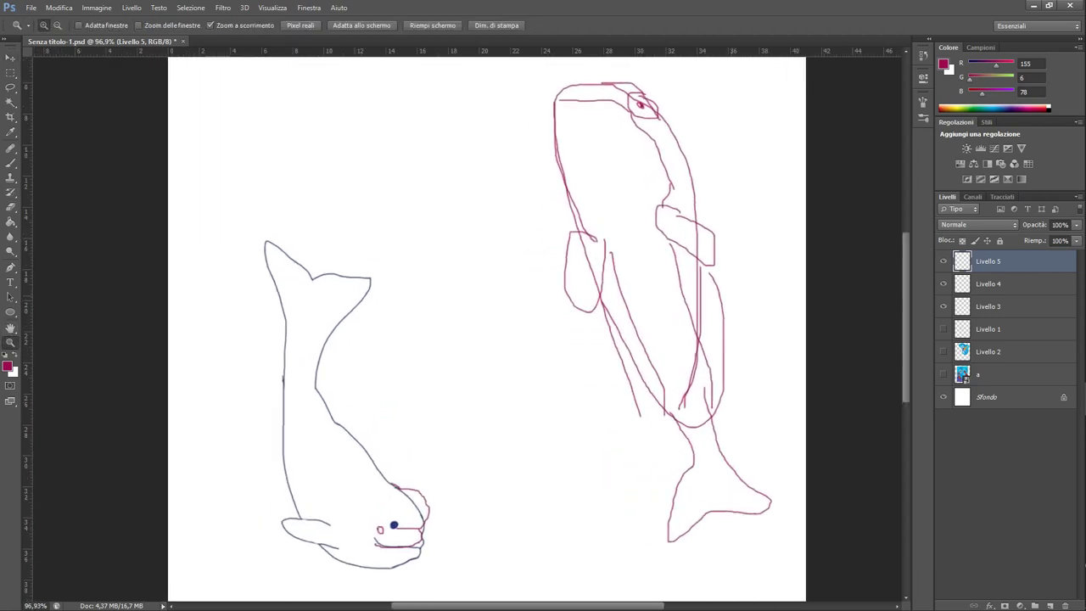
pyautogui.moveTo(906, 318); pyautogui.dragTo(906, 330)
pyautogui.click(988, 306)
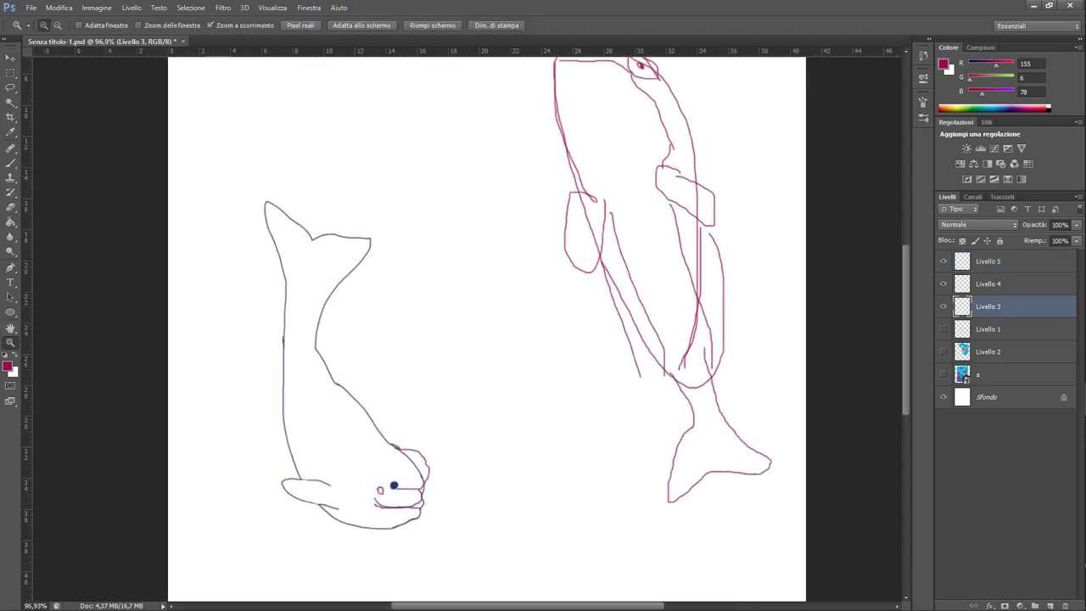
pyautogui.click(1077, 225)
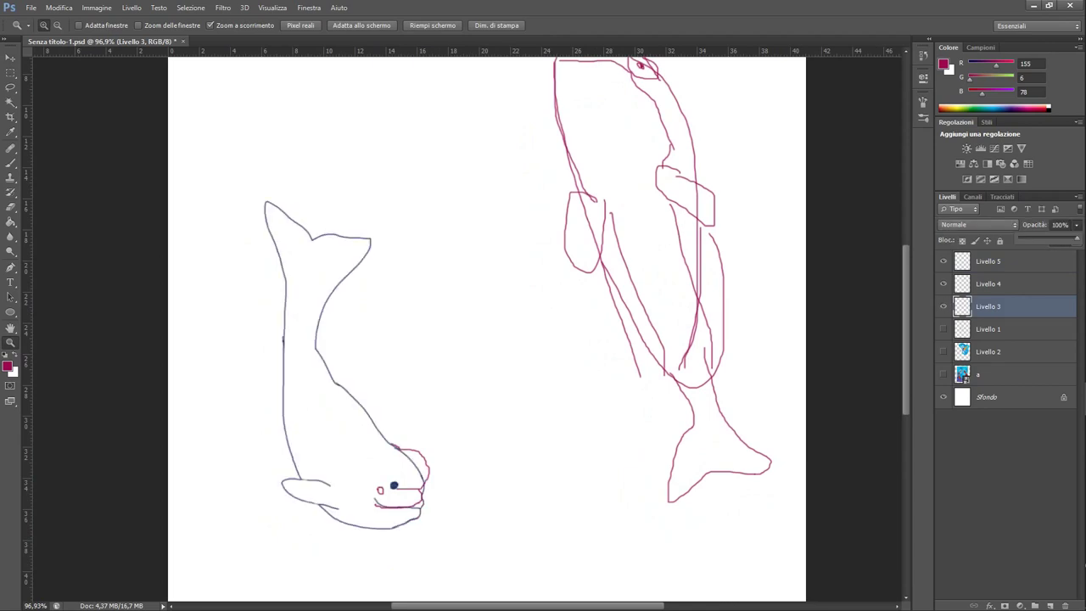
pyautogui.moveTo(1076, 239); pyautogui.dragTo(1044, 240)
pyautogui.click(999, 263)
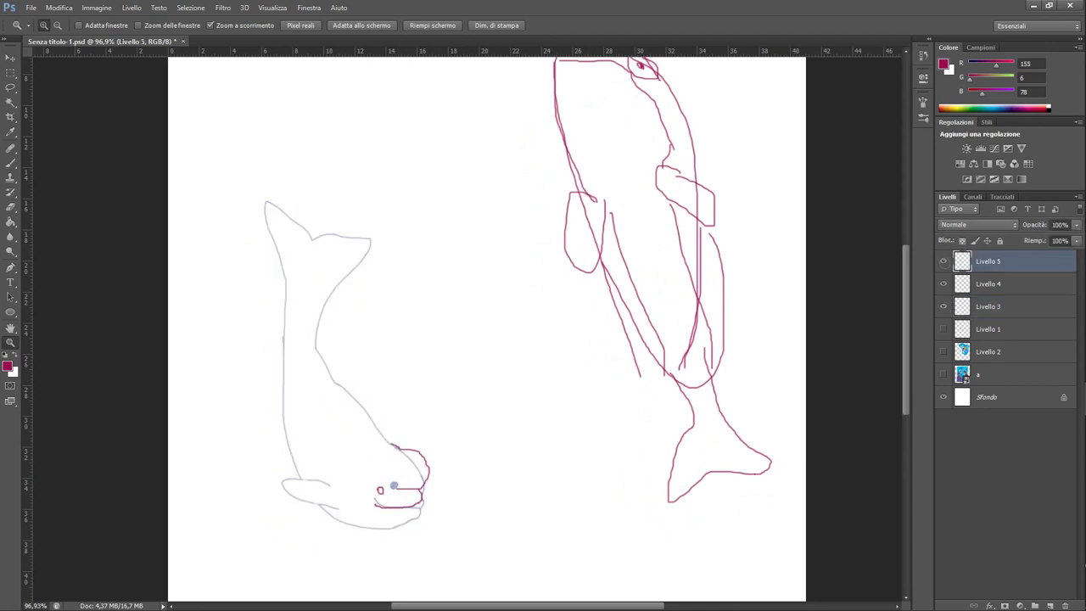
# Reduce the opacity of Livello 4 so the red whale sketch can serve as a faint guide
pyautogui.click(1000, 285)
pyautogui.click(1077, 224)
pyautogui.moveTo(1076, 240); pyautogui.dragTo(1043, 239)
# On Livello 5, trace the left whale's tail with the Brush in teal (RGB 104, 193, 202)
pyautogui.click(999, 262)
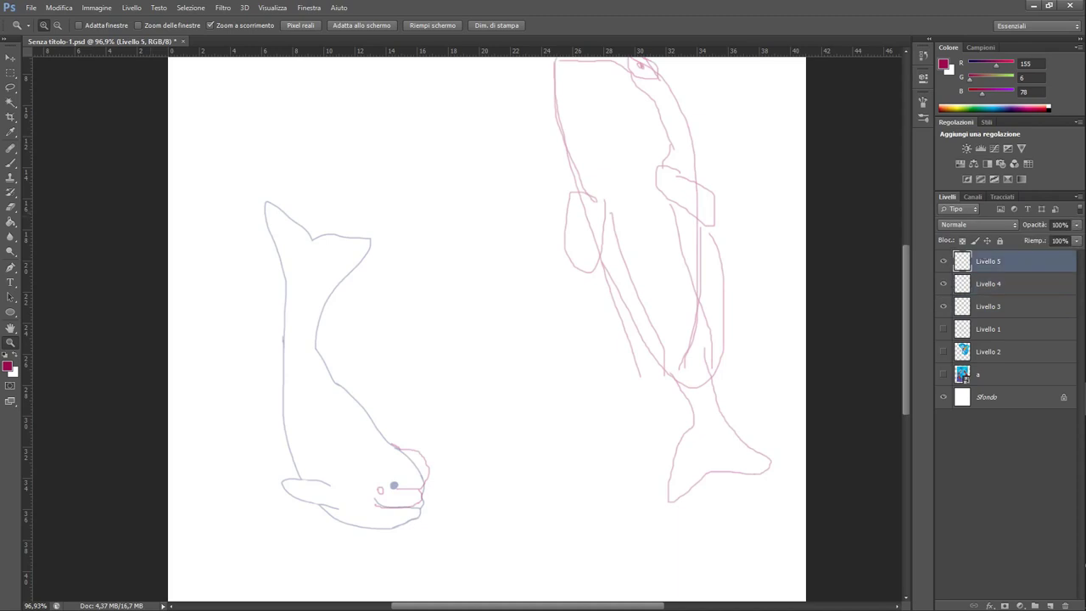
pyautogui.click(993, 107)
pyautogui.press('b')
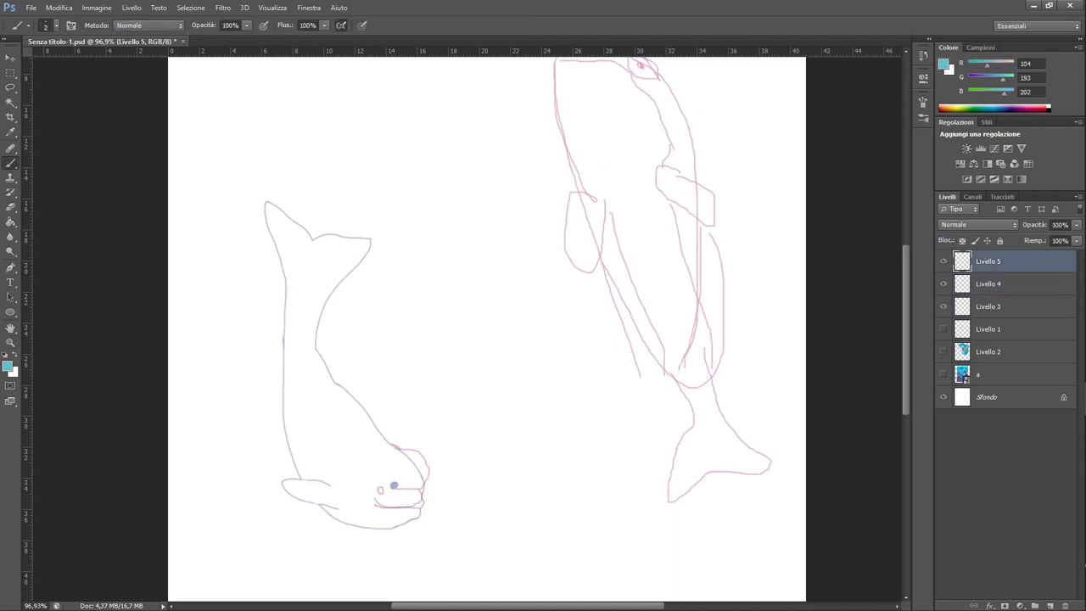
pyautogui.moveTo(311, 231)
pyautogui.mouseDown()
pyautogui.moveTo(263, 225)
pyautogui.moveTo(285, 303)
pyautogui.moveTo(328, 230)
pyautogui.moveTo(375, 246)
pyautogui.moveTo(331, 293)
pyautogui.mouseUp()
# Fade the blue whale sketch on Livello 3 further by lowering its opacity below 42%
pyautogui.click(1001, 306)
pyautogui.click(1077, 225)
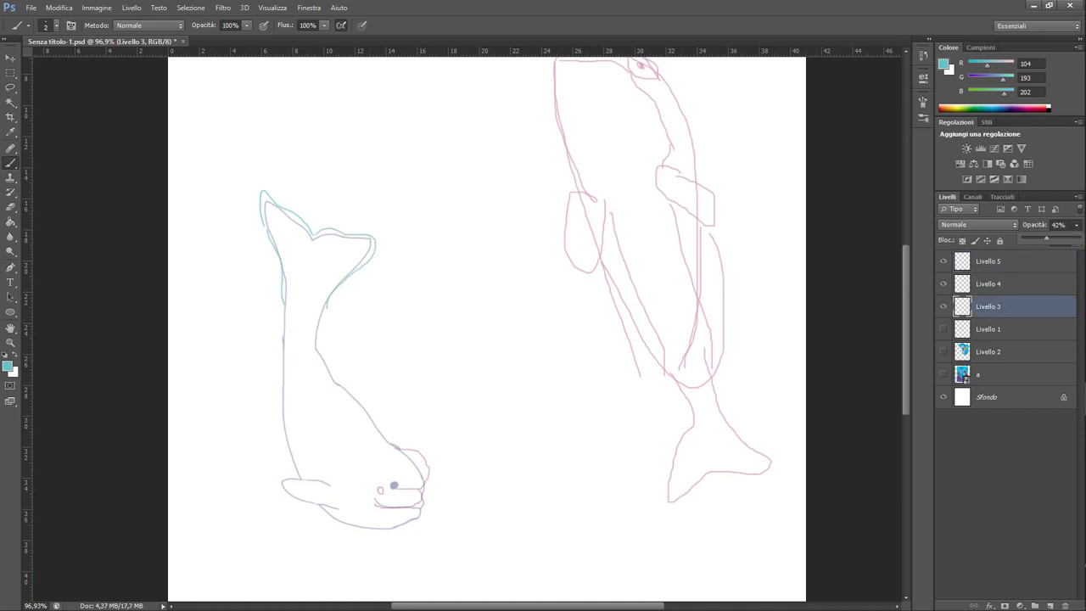
pyautogui.moveTo(1052, 239); pyautogui.dragTo(1032, 240)
# Trace the left whale's back, fin, head and mouth in teal on Livello 5
pyautogui.click(1001, 261)
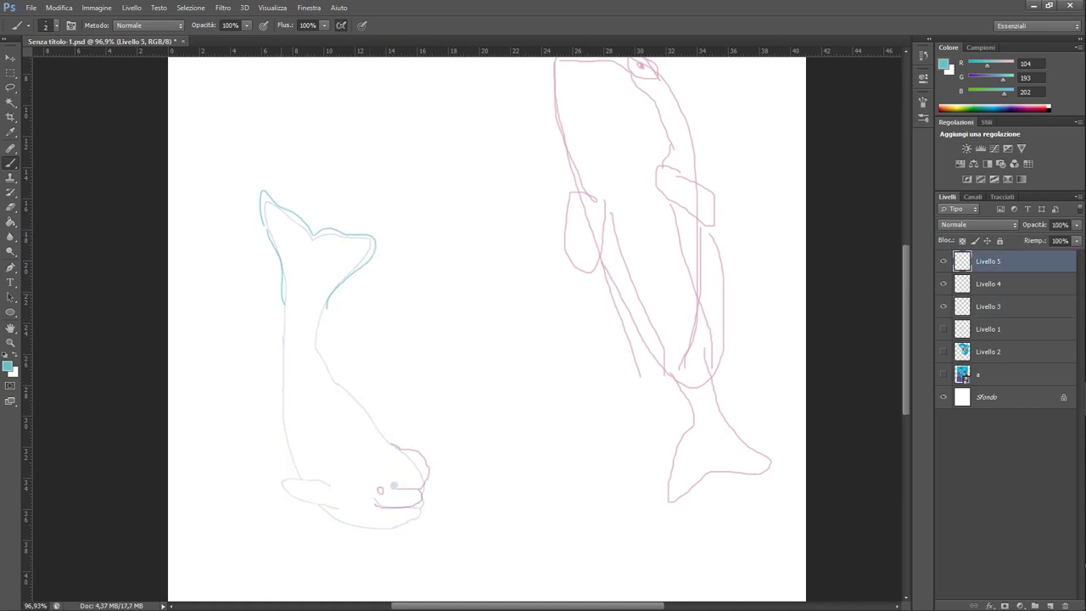
pyautogui.moveTo(283, 294)
pyautogui.mouseDown()
pyautogui.moveTo(270, 423)
pyautogui.moveTo(295, 475)
pyautogui.mouseUp()
pyautogui.moveTo(292, 435)
pyautogui.mouseDown()
pyautogui.moveTo(306, 473)
pyautogui.moveTo(286, 475)
pyautogui.moveTo(296, 510)
pyautogui.moveTo(363, 524)
pyautogui.moveTo(417, 512)
pyautogui.moveTo(412, 443)
pyautogui.moveTo(370, 415)
pyautogui.moveTo(317, 346)
pyautogui.moveTo(327, 311)
pyautogui.moveTo(322, 358)
pyautogui.mouseUp()
# Erase and redraw the teal curve between the left whale's tail and body
pyautogui.press('e')
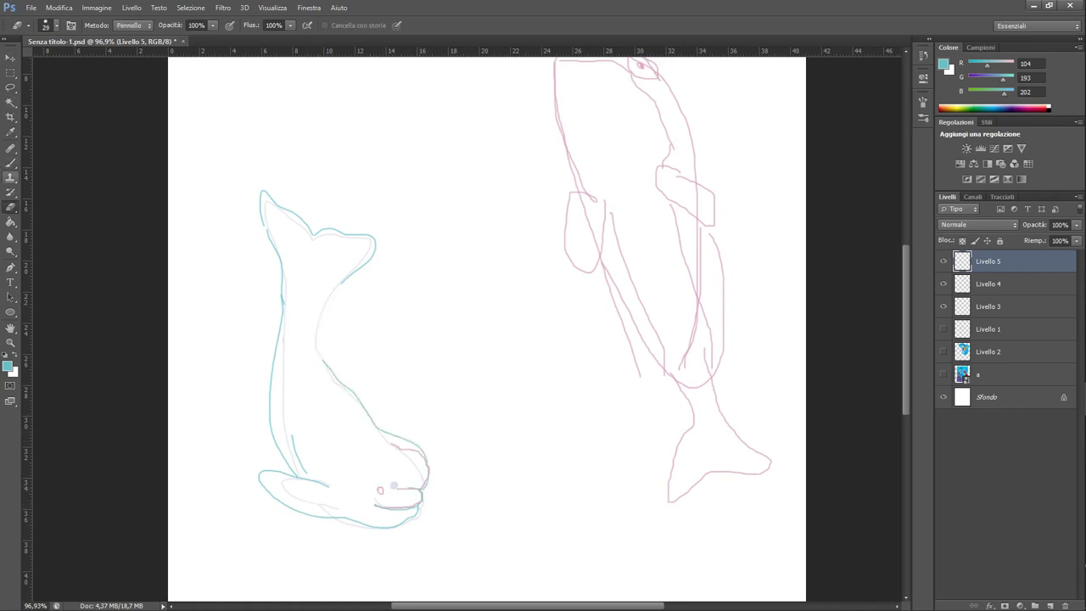
pyautogui.press('b')
pyautogui.moveTo(343, 281)
pyautogui.mouseDown()
pyautogui.moveTo(314, 336)
pyautogui.moveTo(344, 387)
pyautogui.mouseUp()
pyautogui.press('e')
pyautogui.press('b')
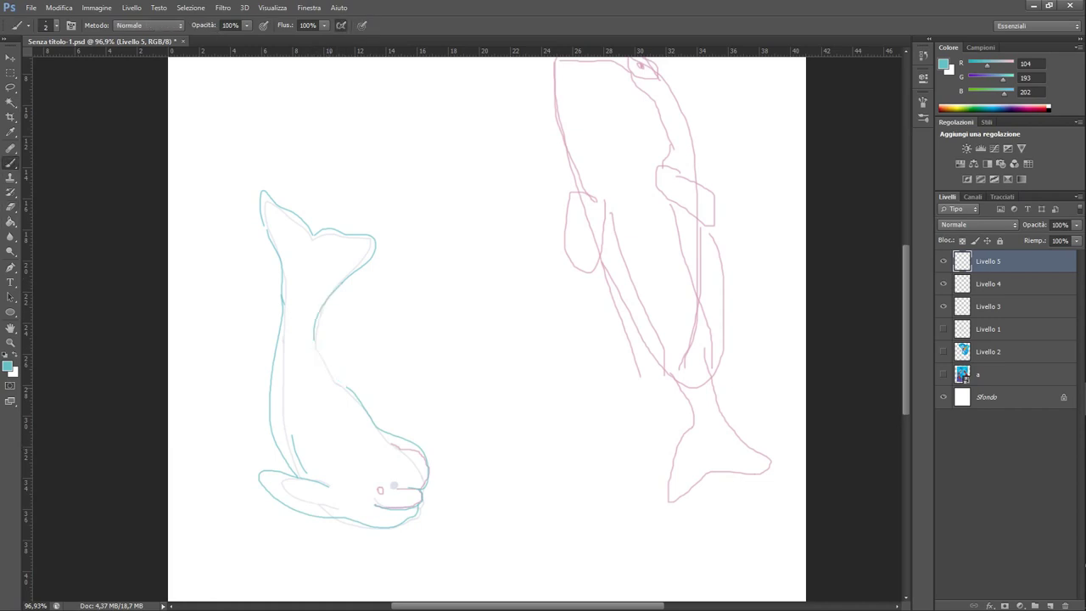
# Close the gap in the whale's body outline below the tail with the 2 px Brush
pyautogui.click(10, 342)
pyautogui.moveTo(258, 387); pyautogui.dragTo(301, 387)
pyautogui.click(10, 163)
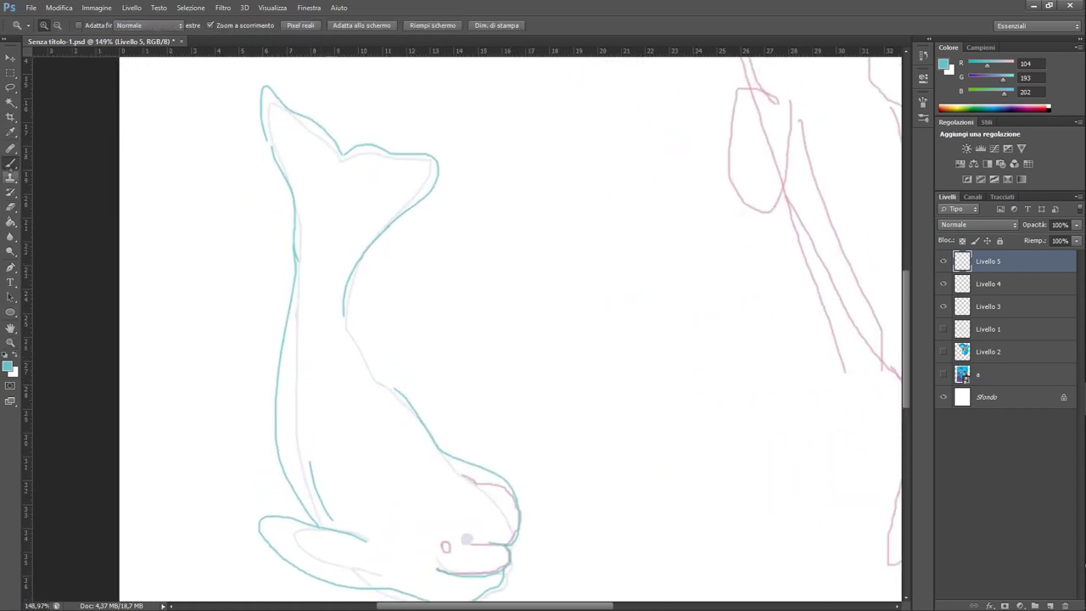
pyautogui.moveTo(344, 315); pyautogui.dragTo(351, 332)
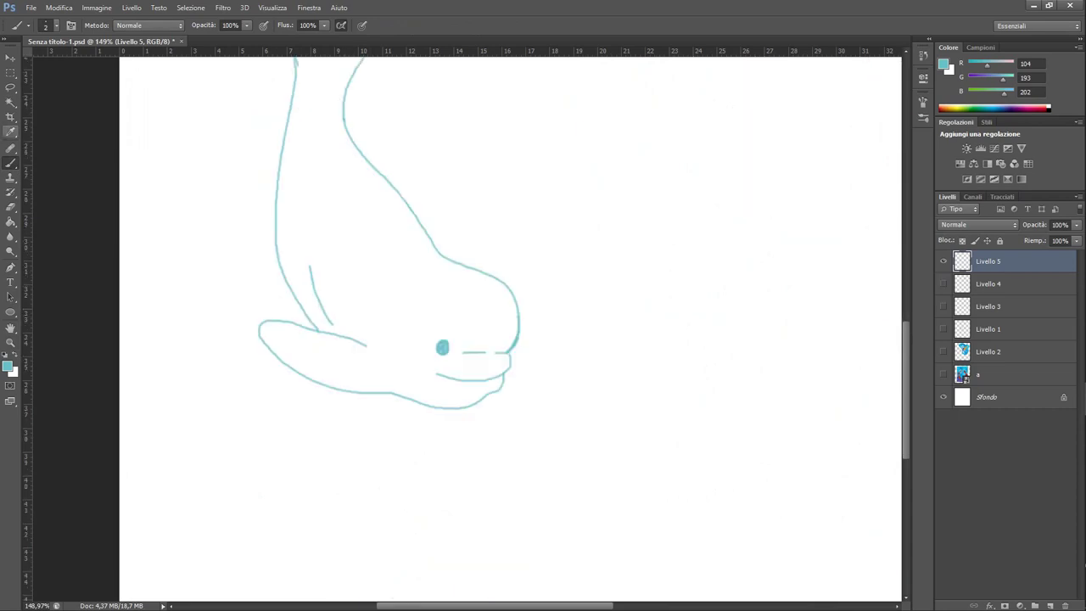
# Erase the uneven end of the whale's chin and redraw it as a smooth curve
pyautogui.press('e')
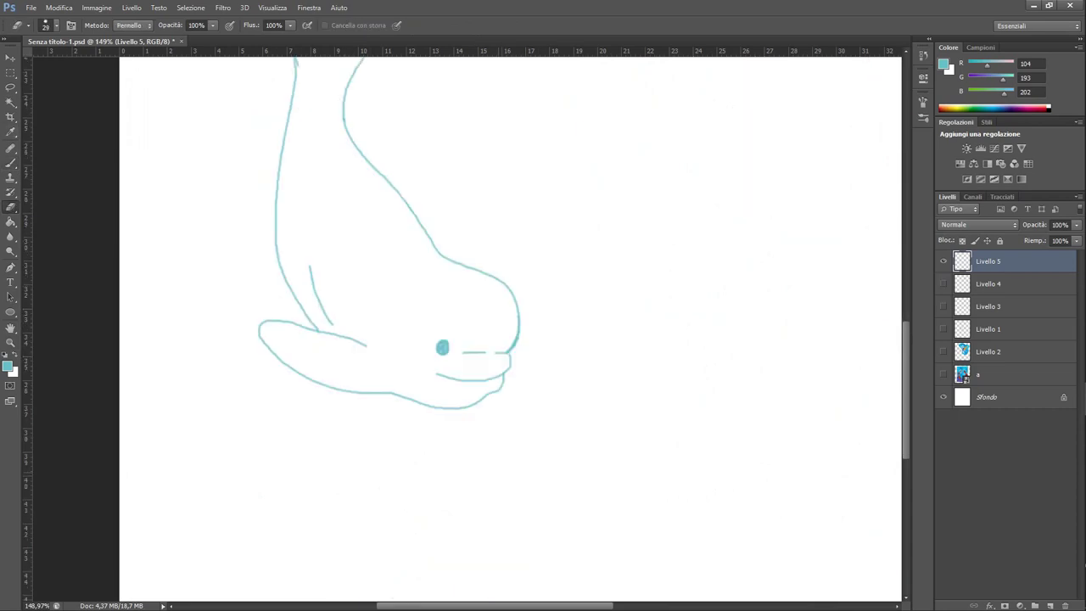
pyautogui.moveTo(502, 378)
pyautogui.mouseDown()
pyautogui.moveTo(455, 407)
pyautogui.moveTo(491, 402)
pyautogui.moveTo(505, 377)
pyautogui.mouseUp()
pyautogui.press('b')
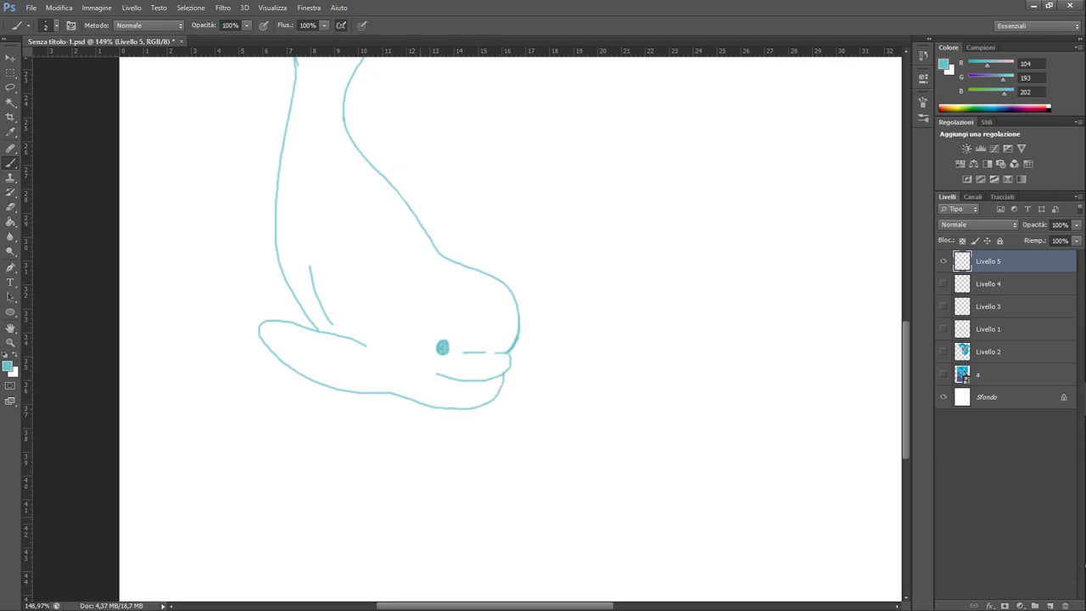
# Switch to Chrome, examine beluga reference photos in the Google image results and return to Photoshop
pyautogui.click(1063, 131)
pyautogui.click(797, 12)
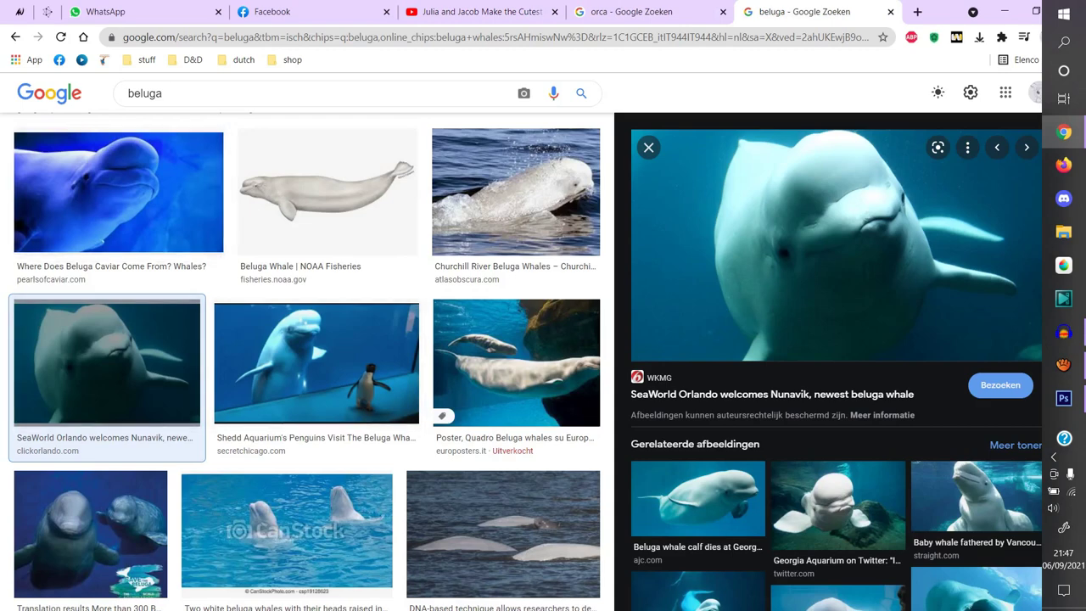
pyautogui.click(287, 530)
pyautogui.click(981, 526)
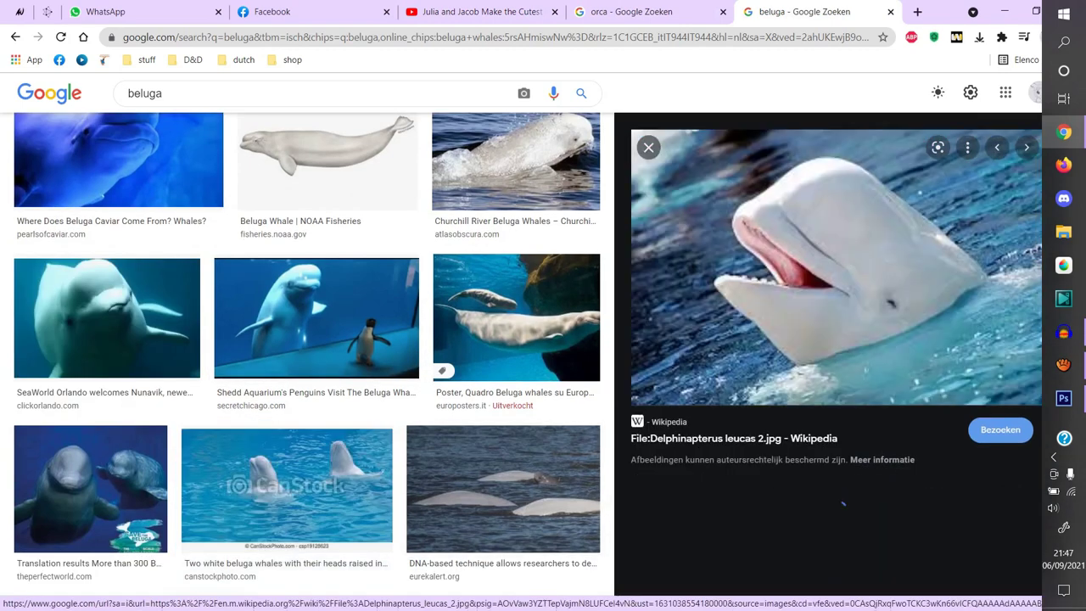
pyautogui.click(1063, 398)
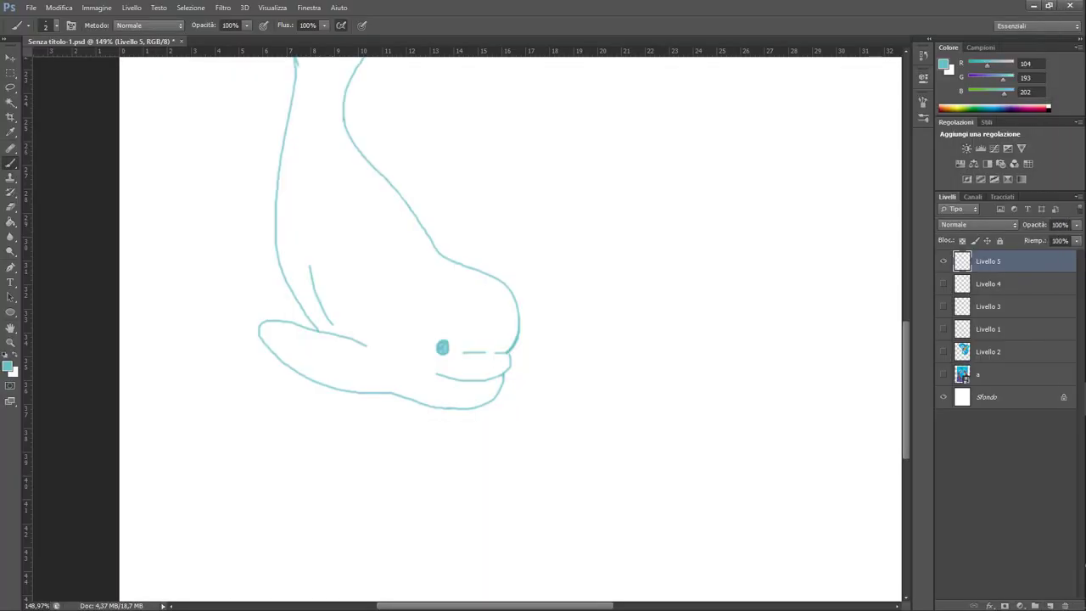
# Erase the whale's rounded fin and redraw it with a pointed tip, reconnecting the back and belly lines
pyautogui.click(10, 207)
pyautogui.moveTo(358, 341)
pyautogui.mouseDown()
pyautogui.moveTo(268, 324)
pyautogui.moveTo(374, 392)
pyautogui.mouseUp()
pyautogui.moveTo(308, 319)
pyautogui.mouseDown()
pyautogui.moveTo(294, 301)
pyautogui.moveTo(310, 267)
pyautogui.mouseUp()
pyautogui.press('b')
pyautogui.moveTo(330, 327)
pyautogui.mouseDown()
pyautogui.moveTo(215, 288)
pyautogui.moveTo(327, 371)
pyautogui.moveTo(344, 365)
pyautogui.mouseUp()
pyautogui.moveTo(286, 282); pyautogui.dragTo(299, 305)
pyautogui.moveTo(343, 368); pyautogui.dragTo(402, 395)
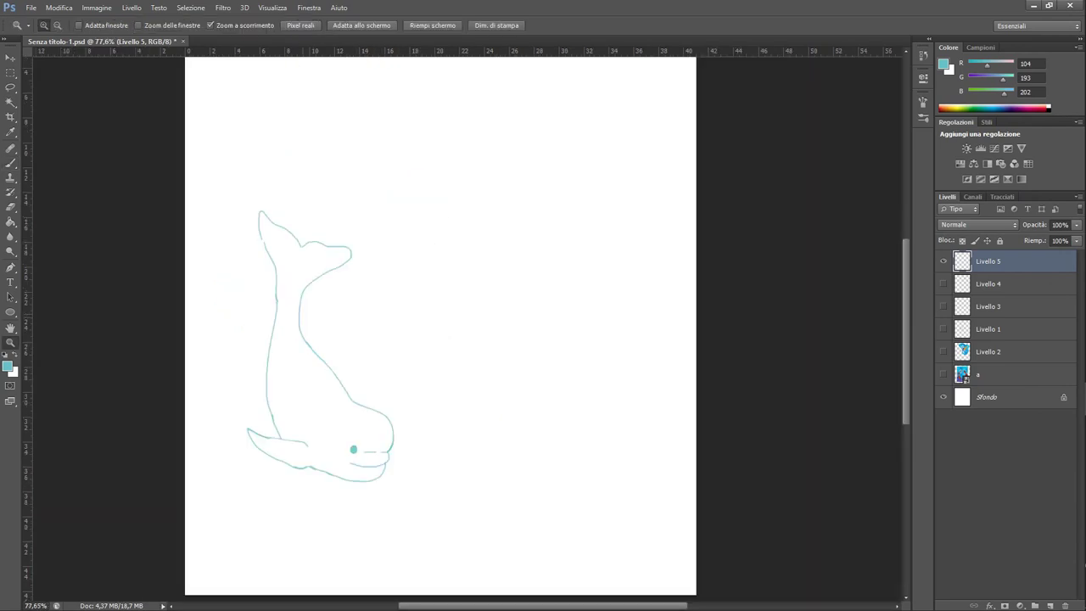
# Draw a small curved crease at the inner end of the beluga's mouth line with the 2 px Brush
pyautogui.press('b')
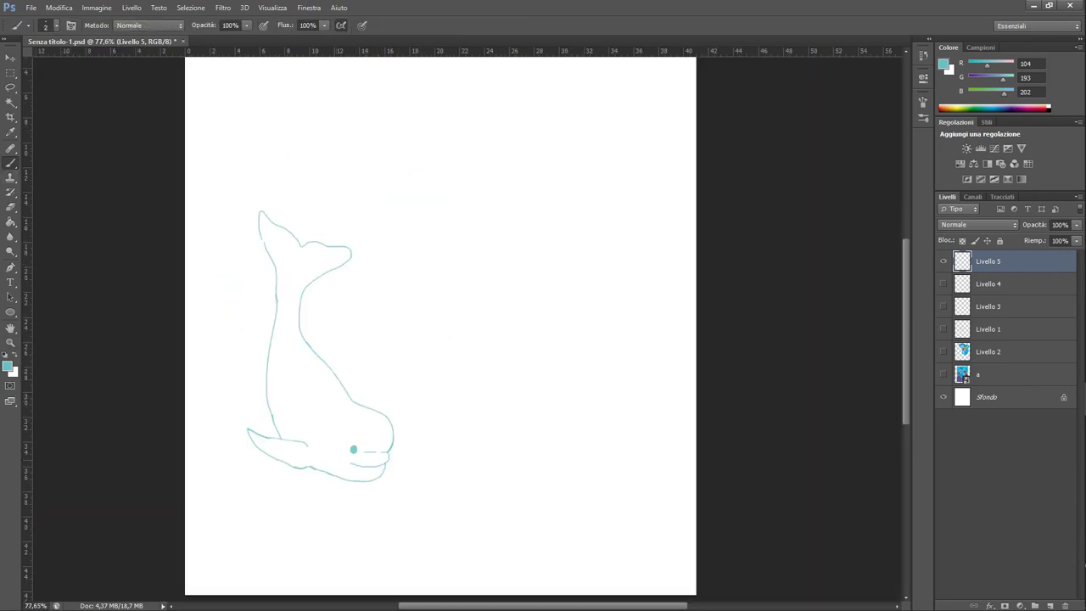
pyautogui.click(10, 342)
pyautogui.moveTo(330, 511); pyautogui.dragTo(424, 511)
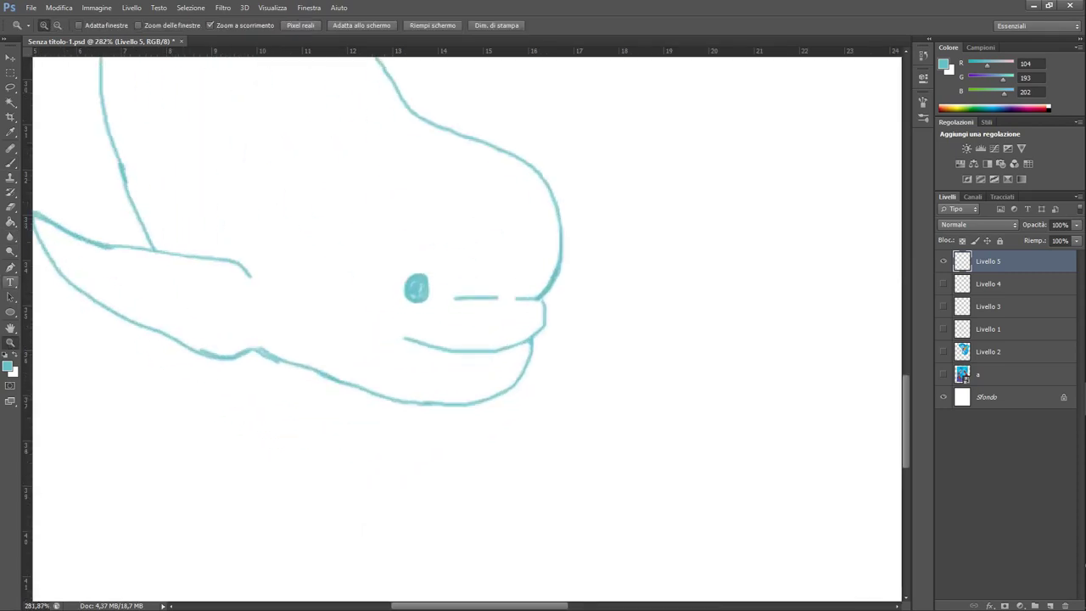
pyautogui.press('b')
pyautogui.moveTo(402, 317); pyautogui.dragTo(390, 344)
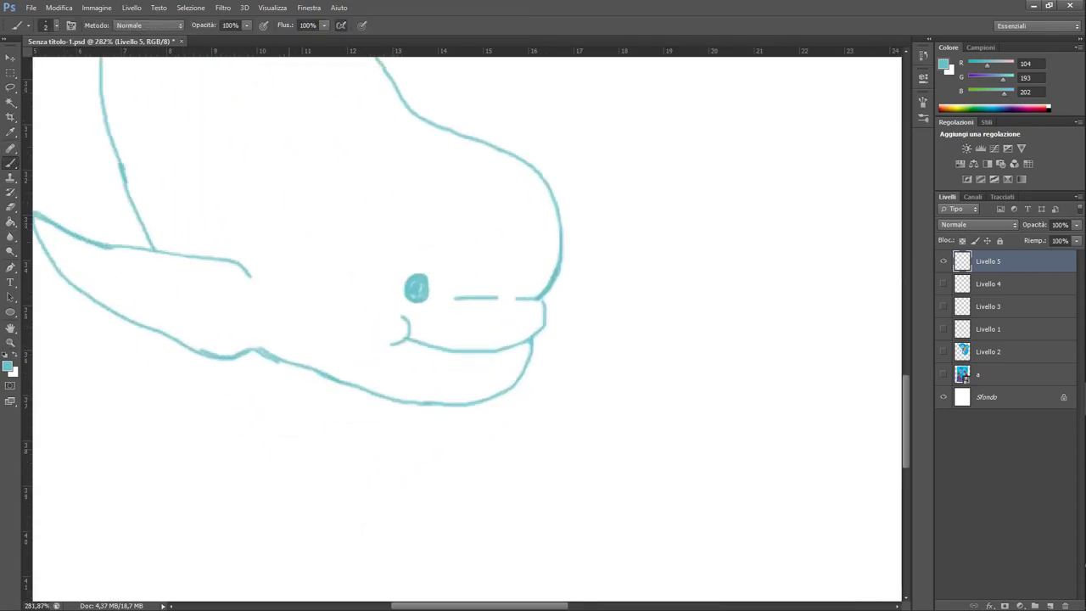
pyautogui.click(10, 342)
pyautogui.moveTo(327, 211); pyautogui.dragTo(242, 211)
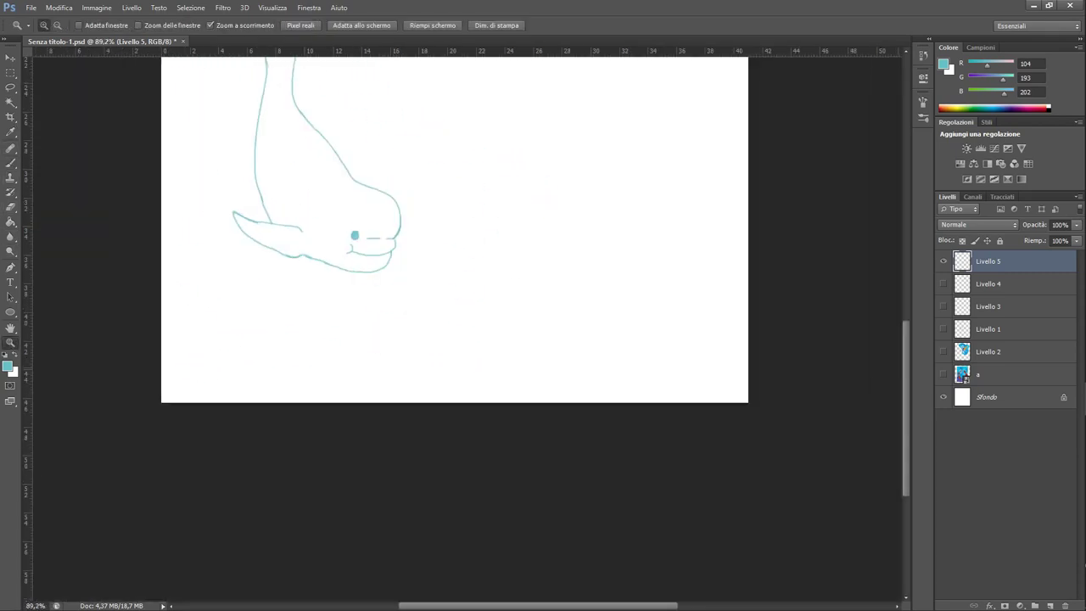
pyautogui.scroll(3, 241, 210)
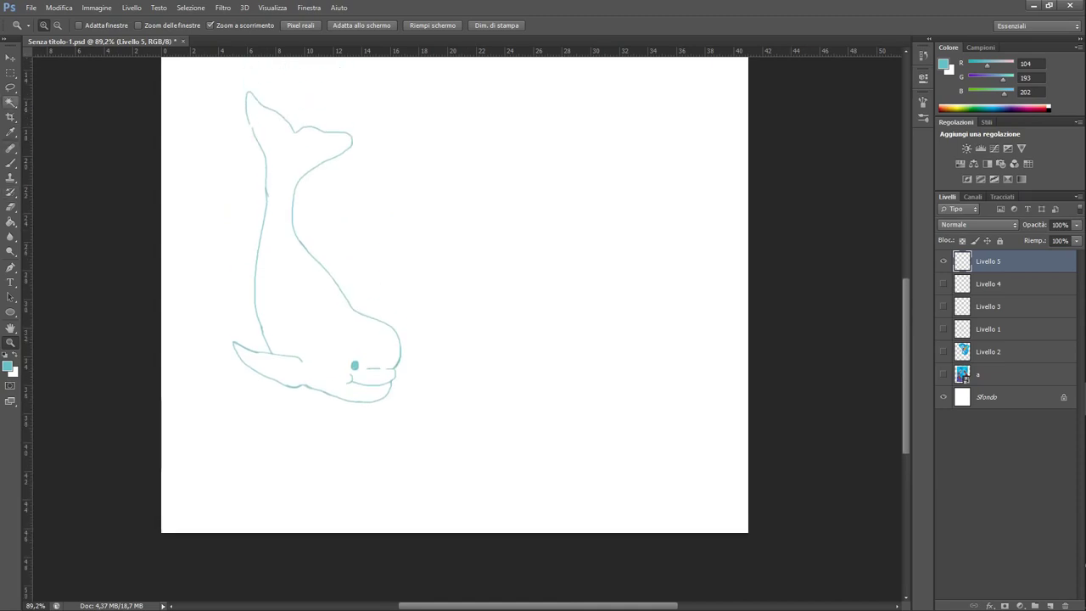
# Lasso the beluga's eye, nudge its position above the mouth corner, and clear the selection
pyautogui.click(10, 86)
pyautogui.moveTo(350, 363)
pyautogui.mouseDown()
pyautogui.moveTo(327, 347)
pyautogui.moveTo(336, 366)
pyautogui.moveTo(352, 367)
pyautogui.mouseUp()
pyautogui.hotkey('ctrl', 't')
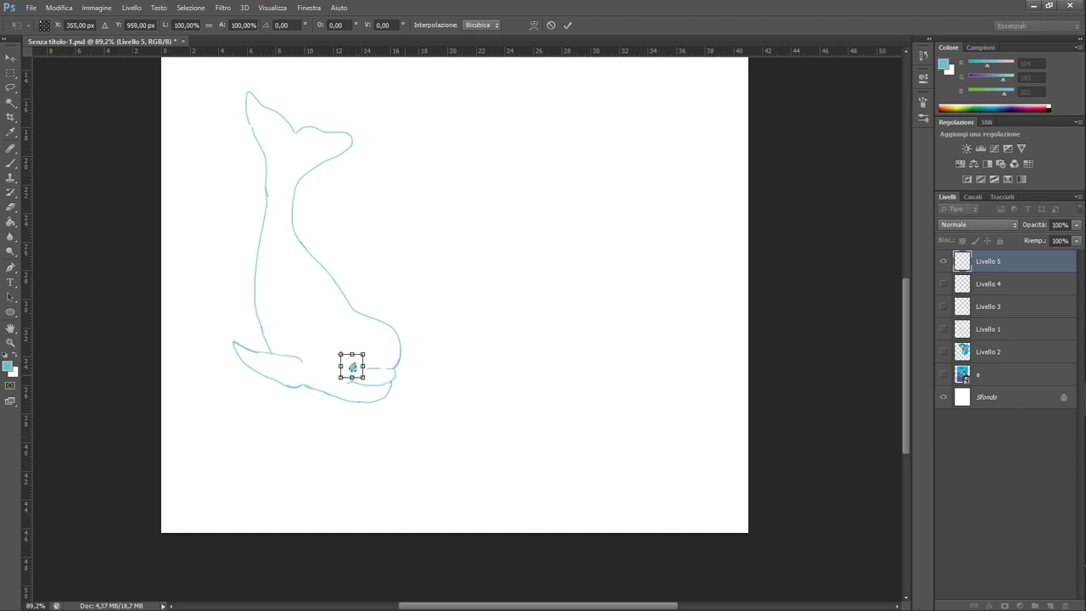
pyautogui.press('Return')
pyautogui.click(10, 57)
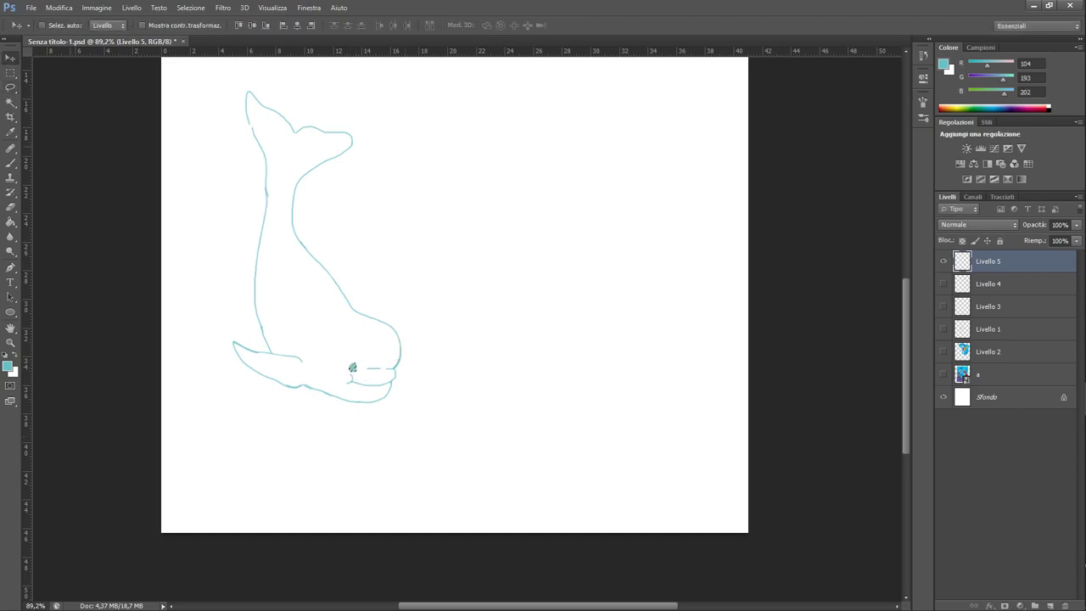
pyautogui.moveTo(352, 367)
pyautogui.mouseDown()
pyautogui.moveTo(364, 356)
pyautogui.moveTo(348, 352)
pyautogui.mouseUp()
pyautogui.click(354, 367)
pyautogui.hotkey('ctrl', 't')
pyautogui.press('Return')
pyautogui.moveTo(348, 364); pyautogui.dragTo(356, 364)
pyautogui.press('ctrl')
pyautogui.hotkey('ctrl', 'd')
pyautogui.click(191, 8)
pyautogui.click(210, 36)
# Hide the beluga line art, show the rough sketch on Livello 4 and add a new layer on top
pyautogui.scroll(3, 455, 330)
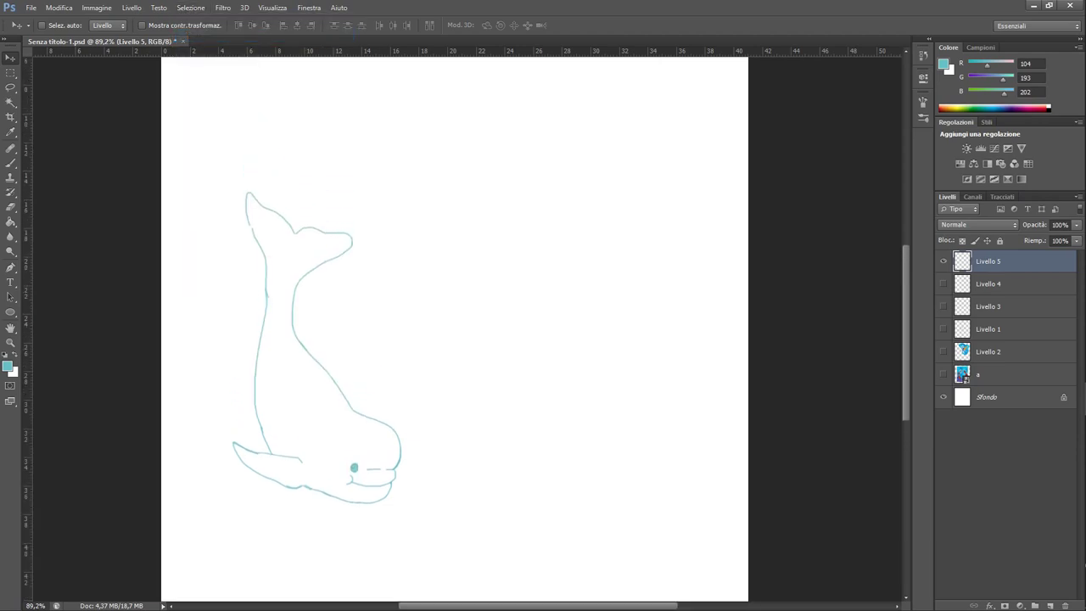
pyautogui.click(943, 284)
pyautogui.click(943, 260)
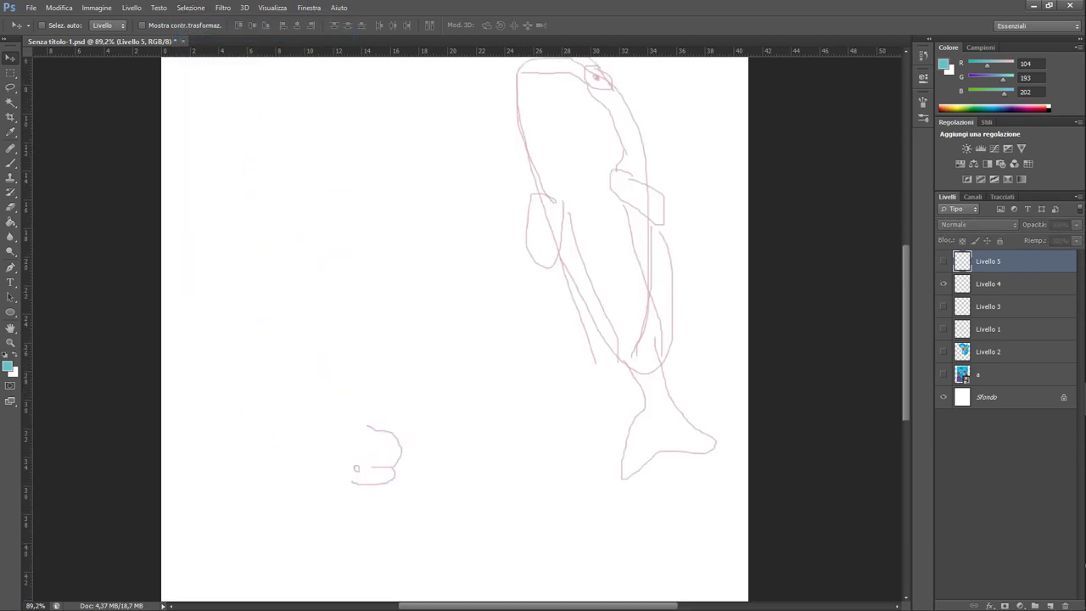
pyautogui.click(1050, 606)
pyautogui.scroll(2, 453, 330)
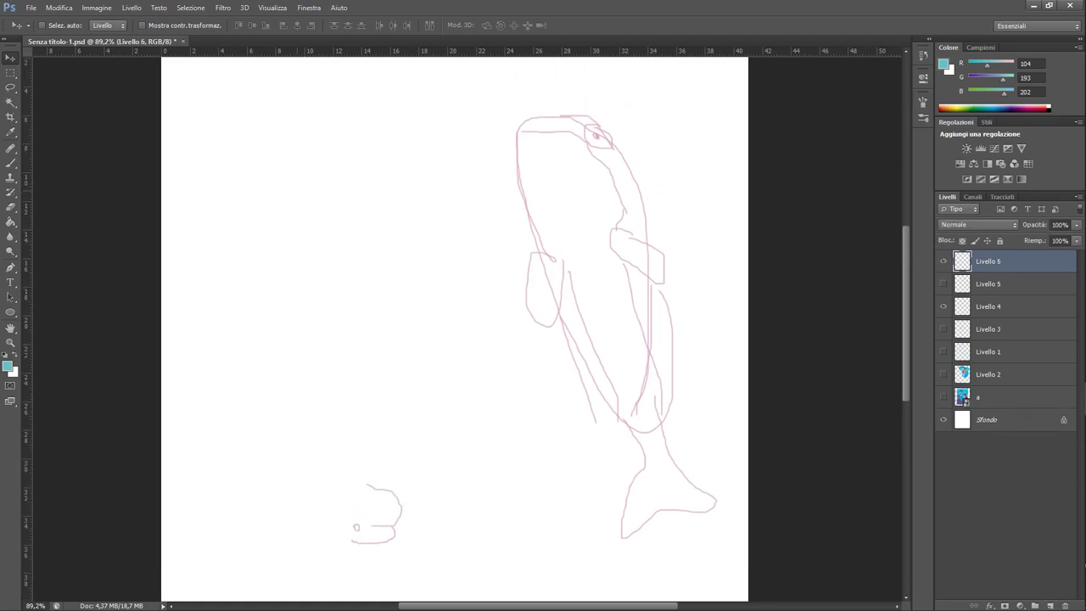
# Trace the left side of the orca's head and its left flipper in dark purple, RGB 54, 27, 103, with the 2 px Brush
pyautogui.press('b')
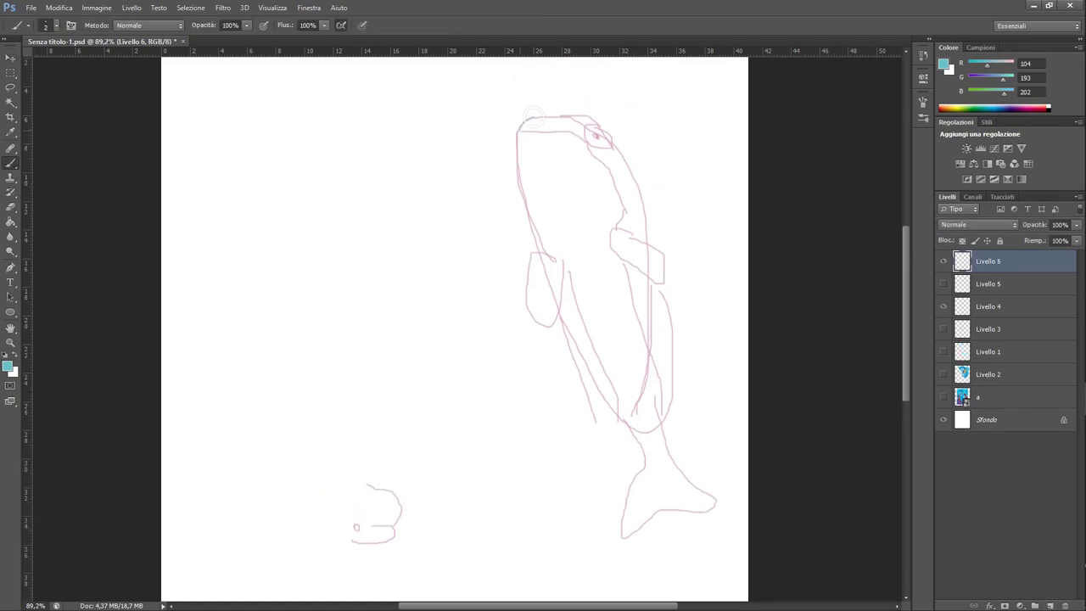
pyautogui.moveTo(532, 117)
pyautogui.mouseDown()
pyautogui.moveTo(520, 210)
pyautogui.moveTo(538, 253)
pyautogui.mouseUp()
pyautogui.hotkey('ctrl', 'z')
pyautogui.click(1014, 110)
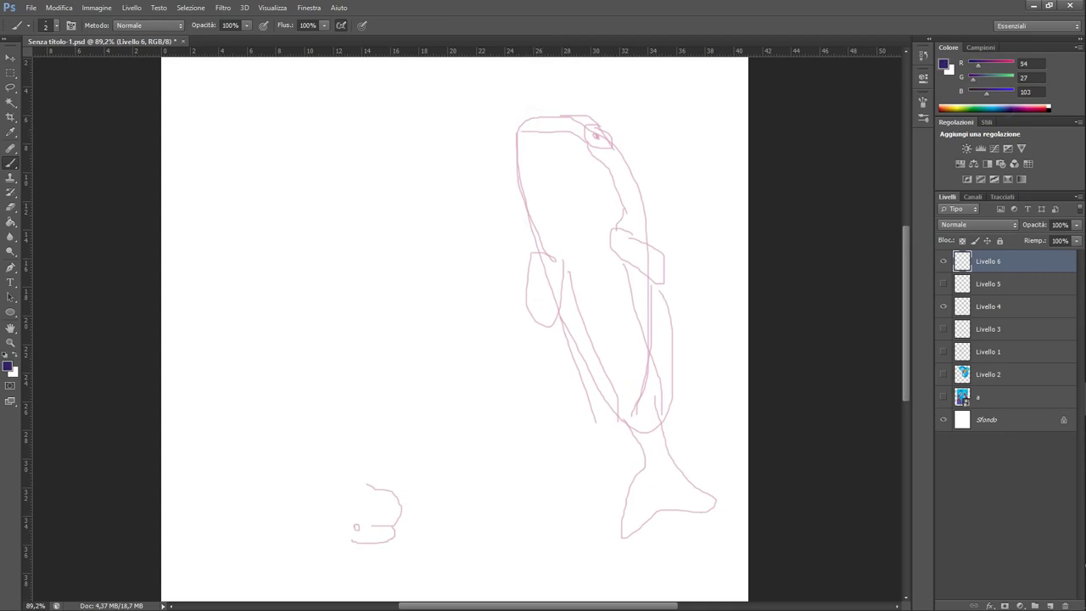
pyautogui.moveTo(516, 144); pyautogui.dragTo(538, 332)
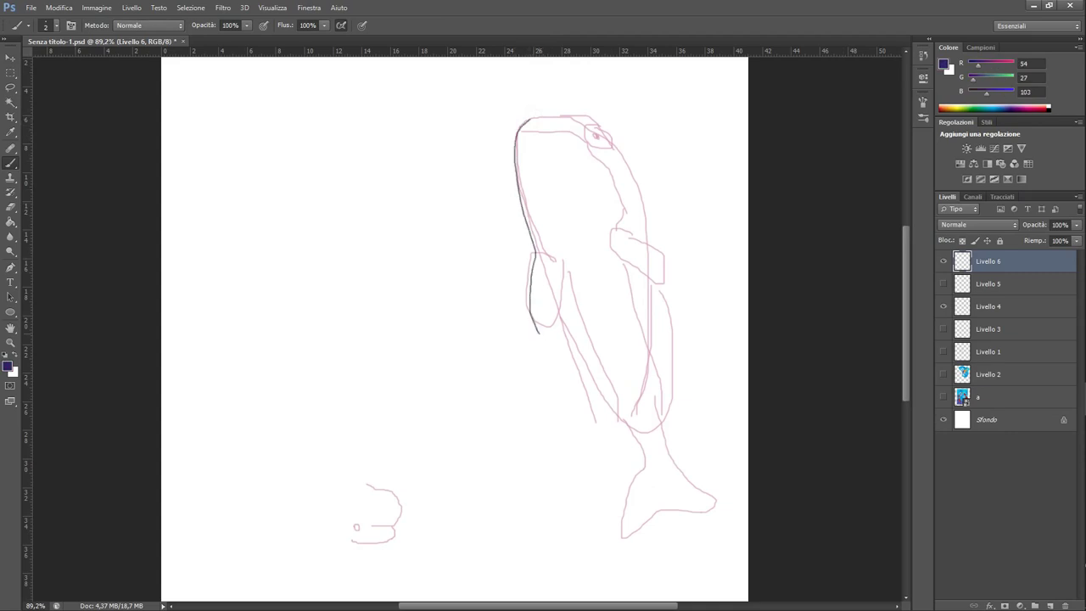
pyautogui.moveTo(556, 266); pyautogui.dragTo(561, 303)
# Trace the orca's right flipper with a pointed tip, plus its back, belly lines, eye and tail
pyautogui.moveTo(614, 237); pyautogui.dragTo(649, 290)
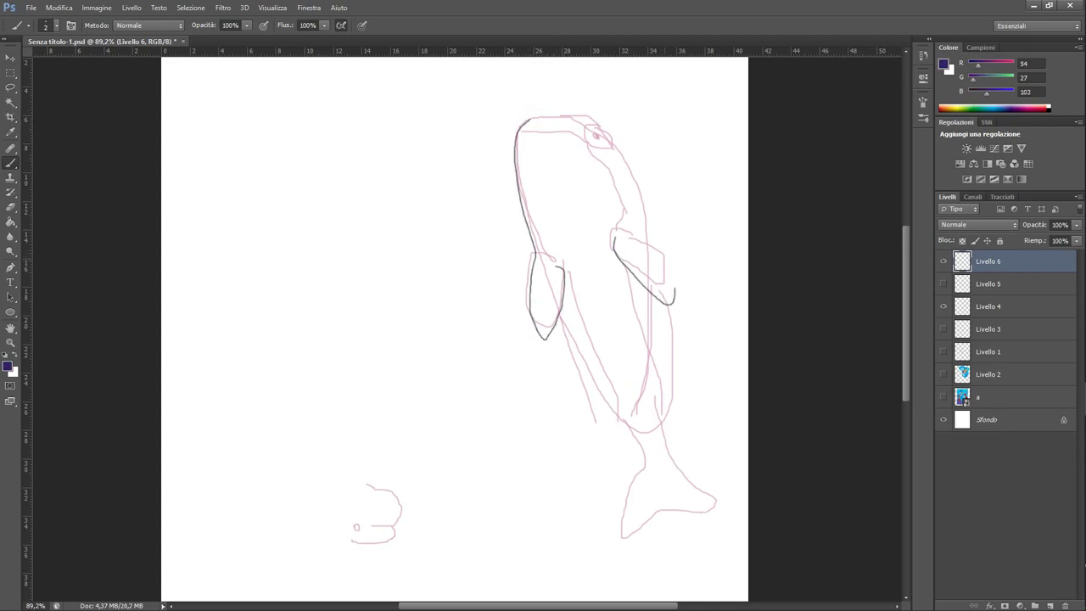
pyautogui.hotkey('ctrl', 'z')
pyautogui.moveTo(614, 236)
pyautogui.mouseDown()
pyautogui.moveTo(659, 281)
pyautogui.moveTo(638, 240)
pyautogui.mouseUp()
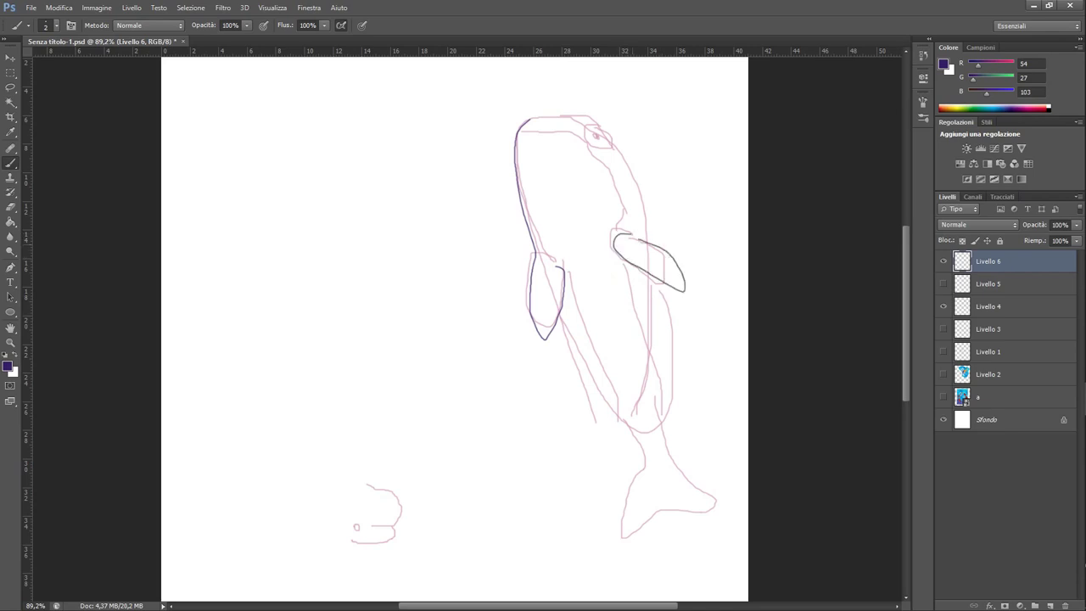
pyautogui.moveTo(568, 122)
pyautogui.mouseDown()
pyautogui.moveTo(623, 159)
pyautogui.moveTo(644, 241)
pyautogui.mouseUp()
pyautogui.scroll(-2, 543, 322)
pyautogui.moveTo(560, 212); pyautogui.dragTo(636, 344)
pyautogui.moveTo(654, 188)
pyautogui.mouseDown()
pyautogui.moveTo(669, 354)
pyautogui.moveTo(688, 384)
pyautogui.moveTo(639, 361)
pyautogui.moveTo(625, 413)
pyautogui.moveTo(630, 461)
pyautogui.moveTo(662, 433)
pyautogui.moveTo(728, 421)
pyautogui.moveTo(684, 380)
pyautogui.mouseUp()
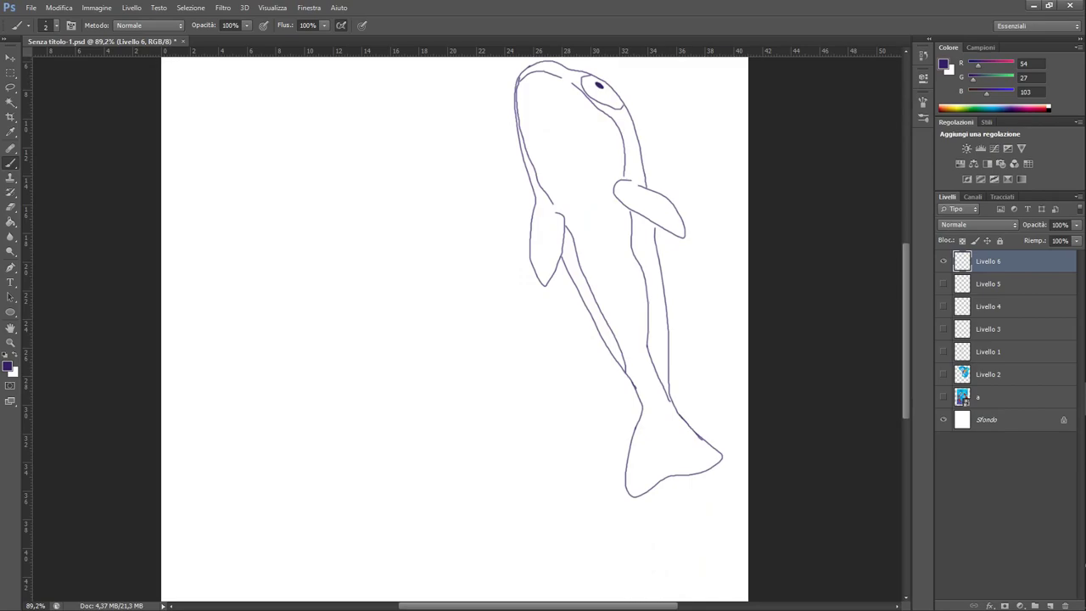
# Switch to Chrome, examine orca reference photos in the Google image results and return to Photoshop
pyautogui.click(1064, 133)
pyautogui.click(632, 11)
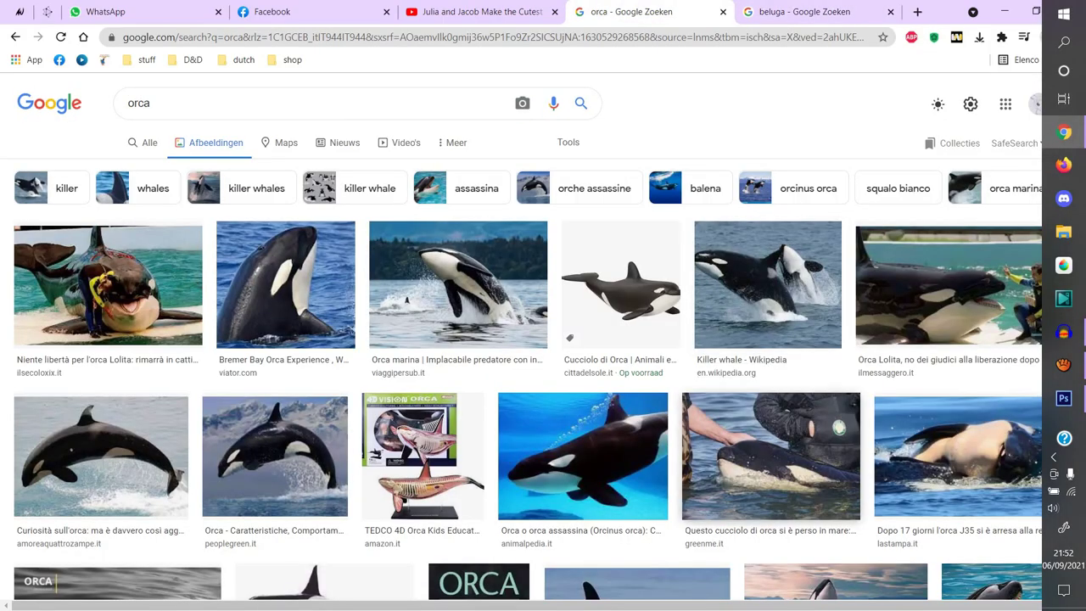
pyautogui.click(1064, 398)
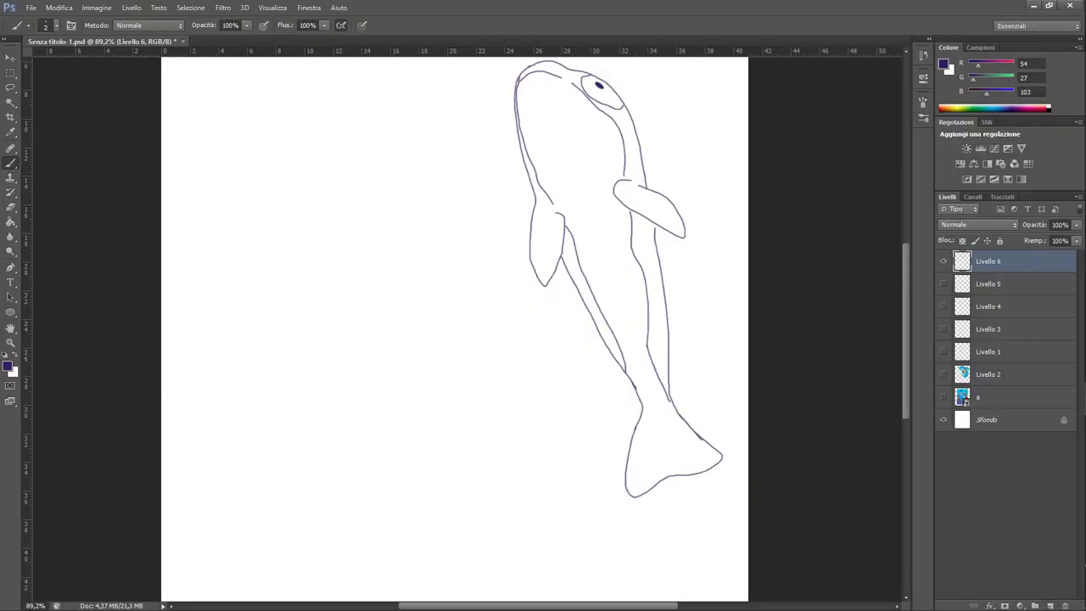
# Erase the orca's eye with a 14 px Eraser and redraw it at the front tip of the eye patch
pyautogui.press('e')
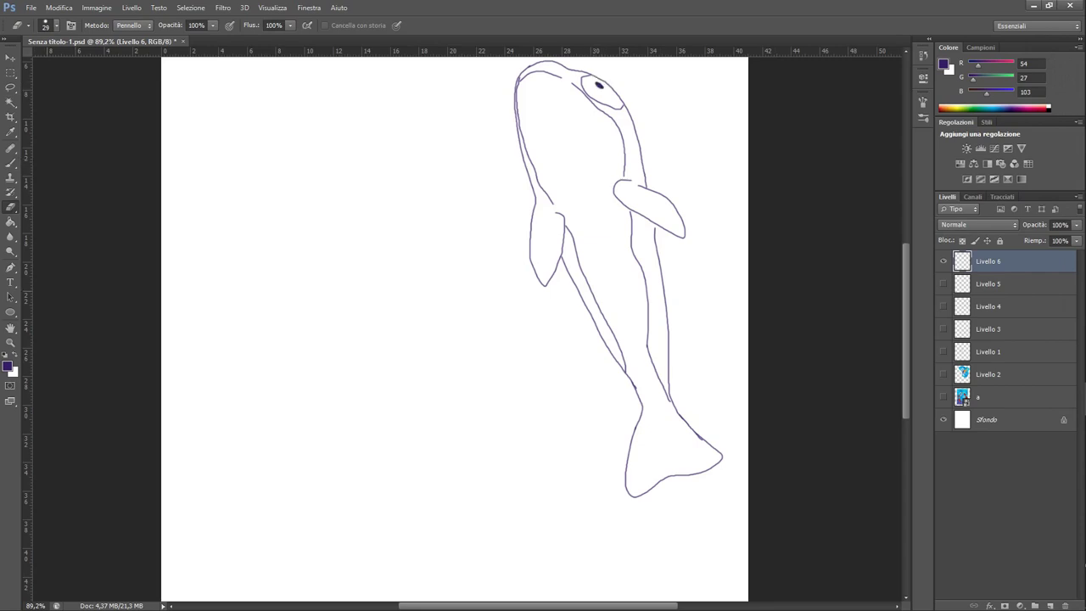
pyautogui.click(56, 26)
pyautogui.click(22, 61)
pyautogui.click(599, 86)
pyautogui.press('b')
pyautogui.moveTo(580, 78); pyautogui.dragTo(577, 80)
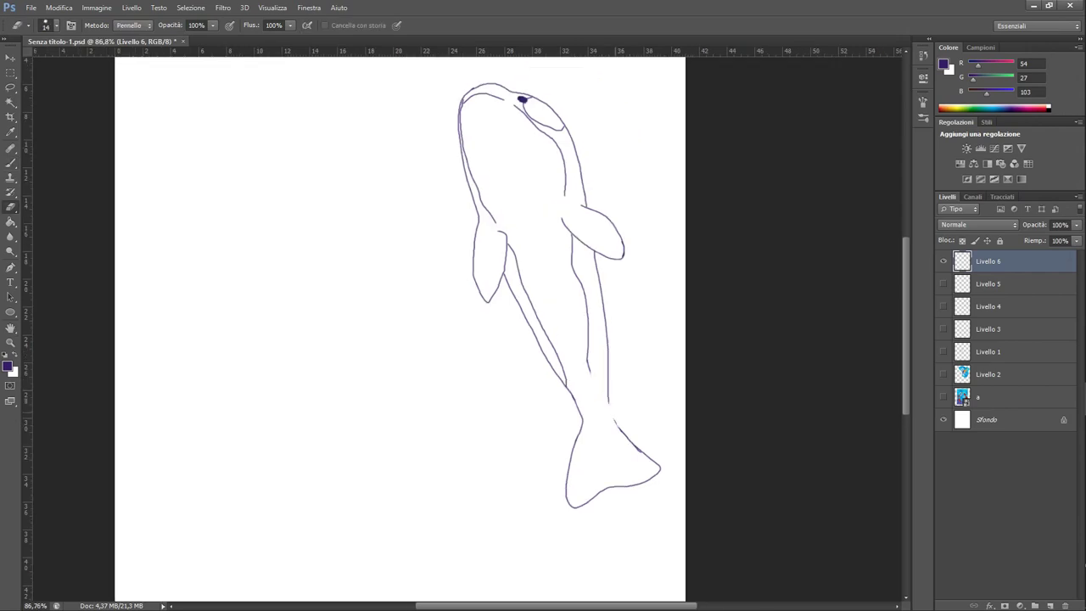
# Erase the orca's tail and left belly line, and redraw the body edge behind the left flipper
pyautogui.moveTo(609, 395)
pyautogui.mouseDown()
pyautogui.moveTo(659, 468)
pyautogui.moveTo(570, 505)
pyautogui.moveTo(581, 434)
pyautogui.mouseUp()
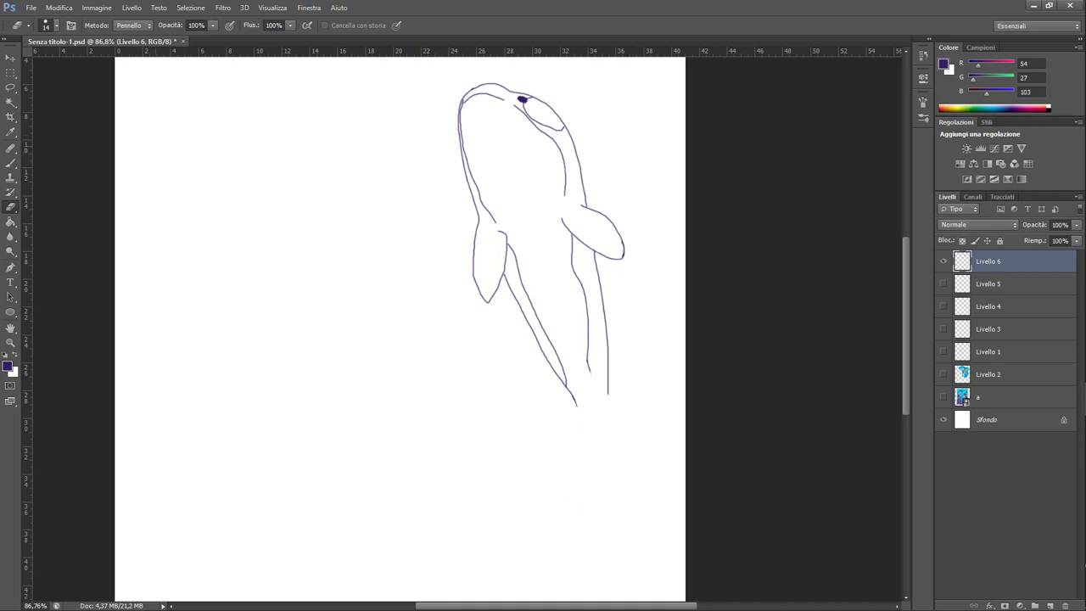
pyautogui.moveTo(462, 123); pyautogui.dragTo(564, 382)
pyautogui.press('b')
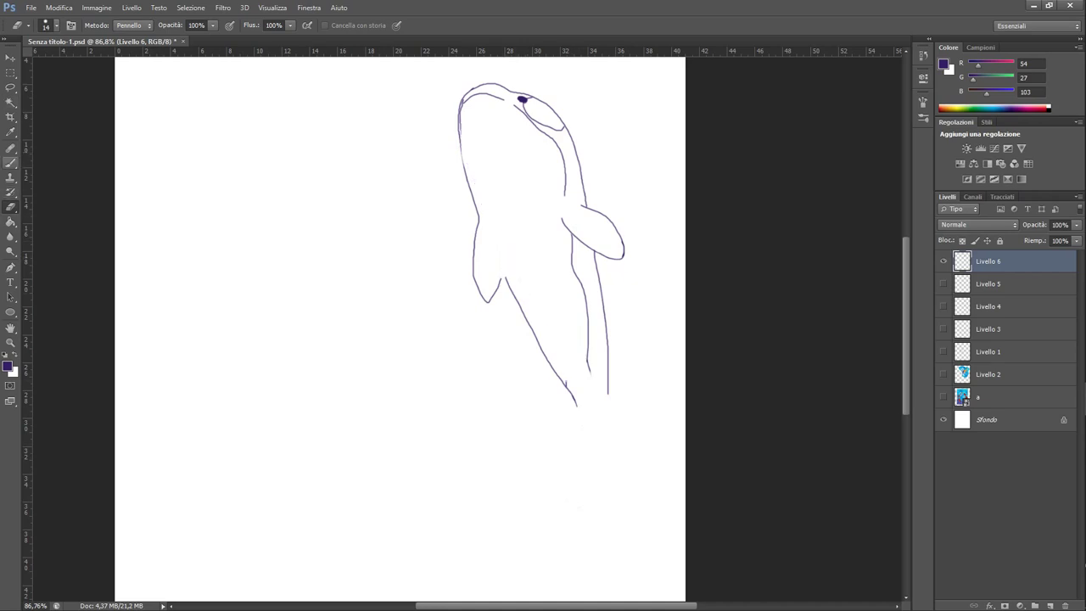
pyautogui.moveTo(487, 226); pyautogui.dragTo(513, 290)
pyautogui.hotkey('ctrl', 'z')
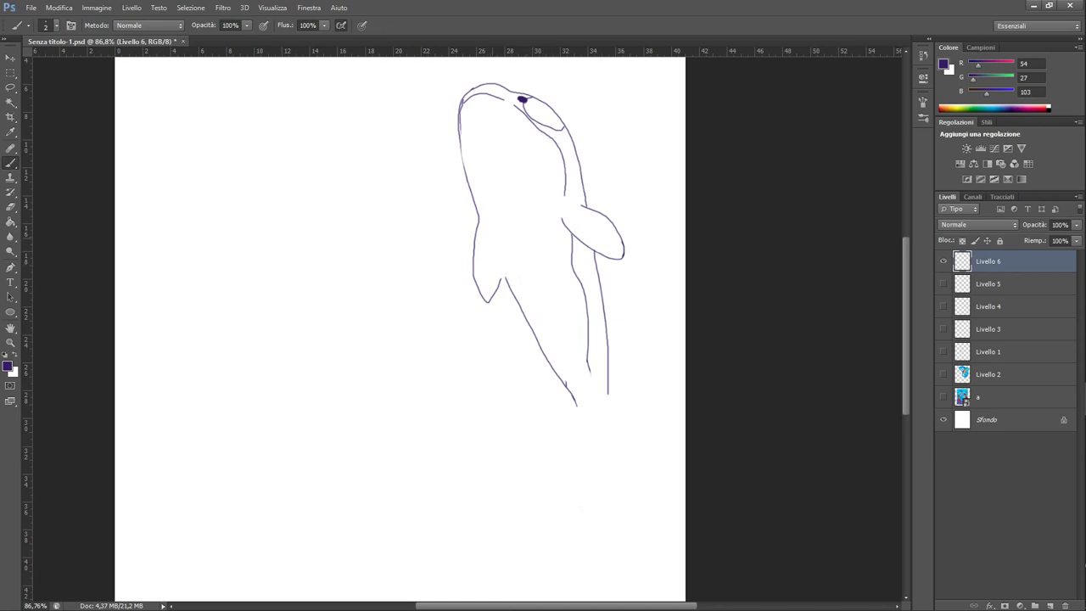
pyautogui.moveTo(491, 238); pyautogui.dragTo(513, 291)
pyautogui.hotkey('ctrl', 'z')
pyautogui.moveTo(566, 453)
pyautogui.mouseDown()
pyautogui.moveTo(599, 416)
pyautogui.moveTo(630, 416)
pyautogui.mouseUp()
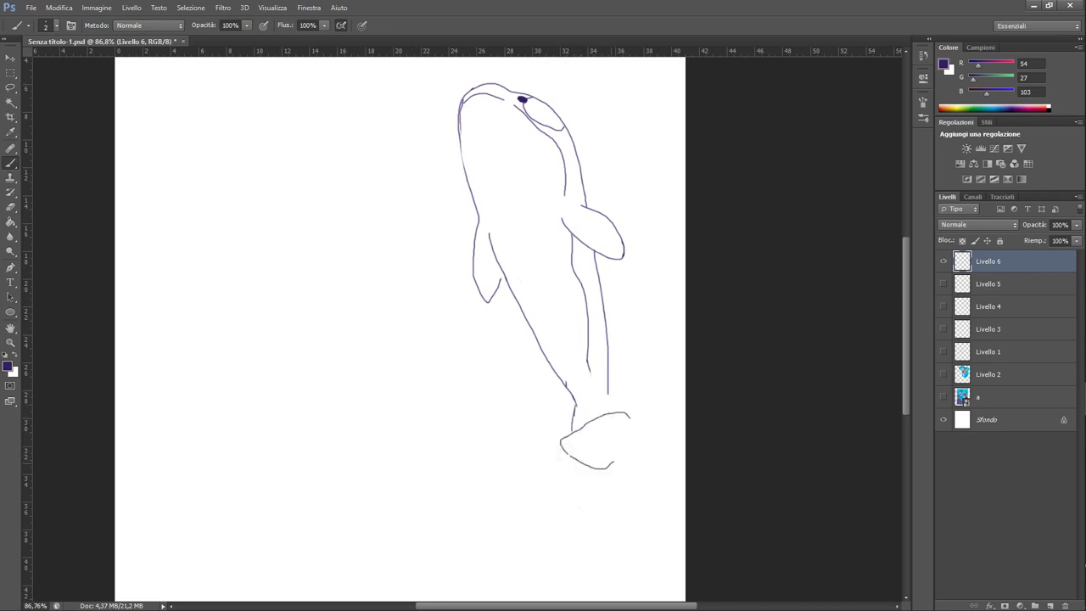
pyautogui.hotkey('ctrl', 'alt', 'z')
pyautogui.hotkey('ctrl', 'alt', 'z')
# Redraw the orca's tail with two flukes spreading down from the narrow end of the body
pyautogui.moveTo(572, 429); pyautogui.dragTo(550, 485)
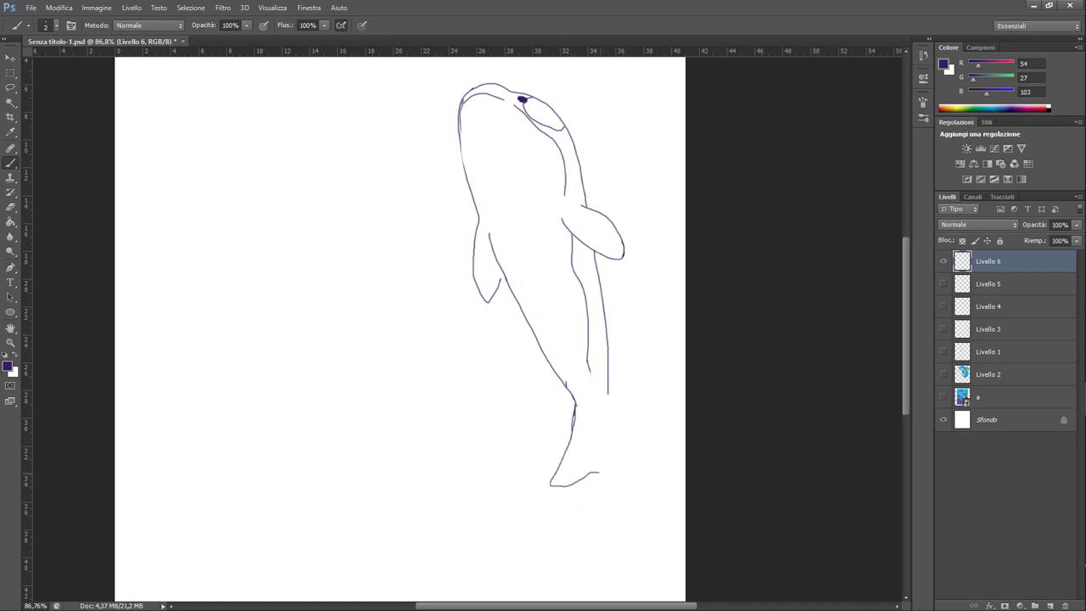
pyautogui.moveTo(643, 465); pyautogui.dragTo(608, 394)
# Show the girl's line art on Livello 1 and the beluga on Livello 5 together with the orca
pyautogui.click(10, 342)
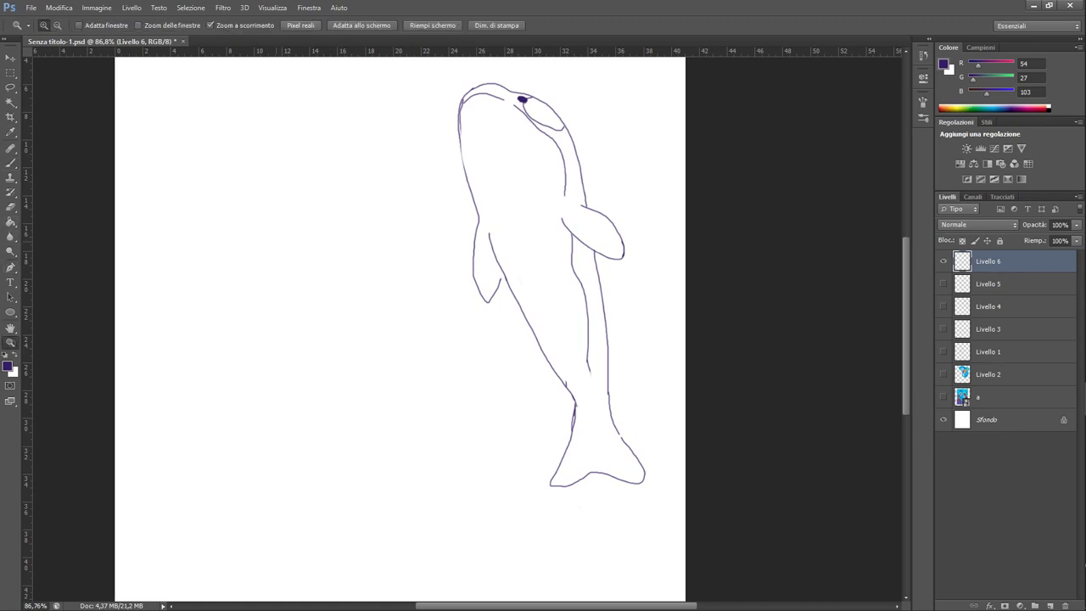
pyautogui.moveTo(353, 157); pyautogui.dragTo(315, 159)
pyautogui.click(942, 351)
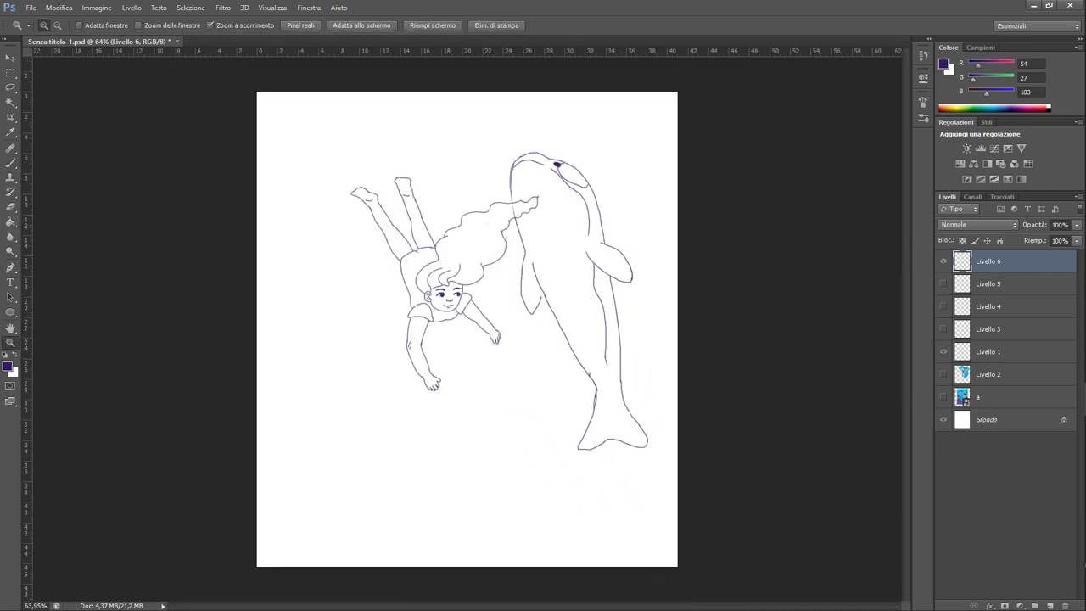
pyautogui.click(943, 283)
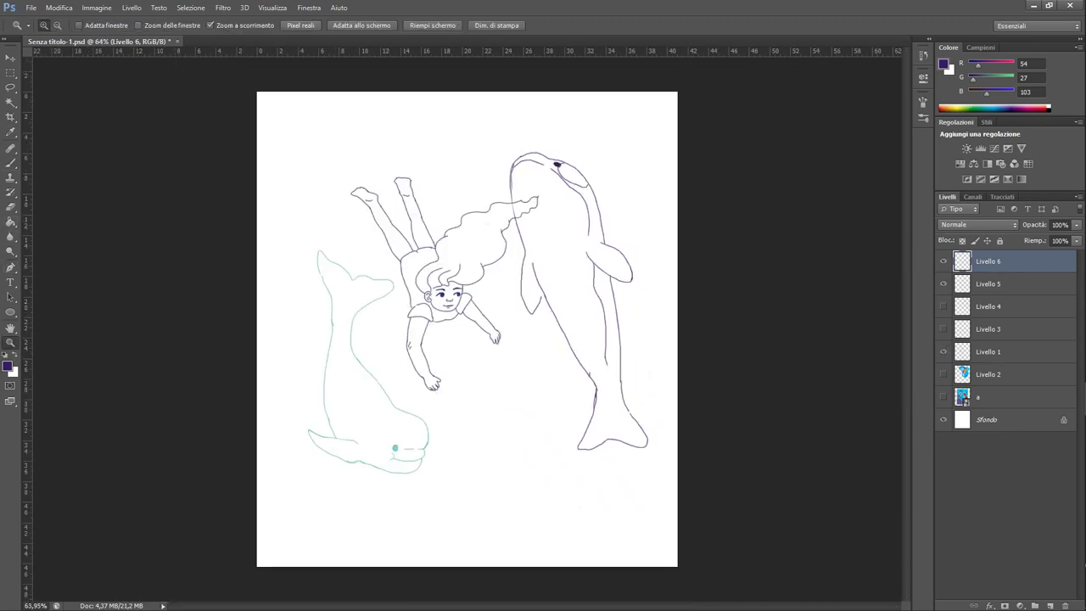
# Enlarge the beluga to about 125% width and 140% height, rotate it -13.6° and place it below the girl
pyautogui.click(988, 284)
pyautogui.hotkey('ctrl', 't')
pyautogui.moveTo(307, 249); pyautogui.dragTo(285, 194)
pyautogui.moveTo(428, 356); pyautogui.dragTo(437, 358)
pyautogui.moveTo(360, 194); pyautogui.dragTo(359, 161)
pyautogui.moveTo(353, 375); pyautogui.dragTo(381, 434)
pyautogui.moveTo(575, 348); pyautogui.dragTo(564, 303)
pyautogui.moveTo(391, 431); pyautogui.dragTo(380, 432)
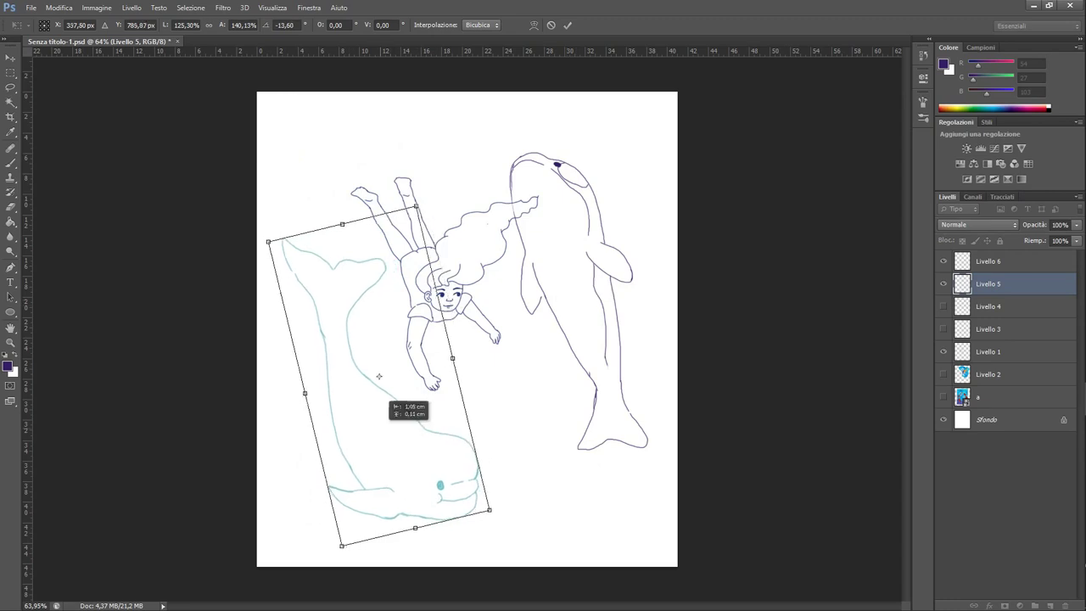
pyautogui.press('Return')
# Scale the orca to about 107% width and 104% height, rotate it -6.23° and move it closer to the girl
pyautogui.click(988, 261)
pyautogui.hotkey('ctrl', 't')
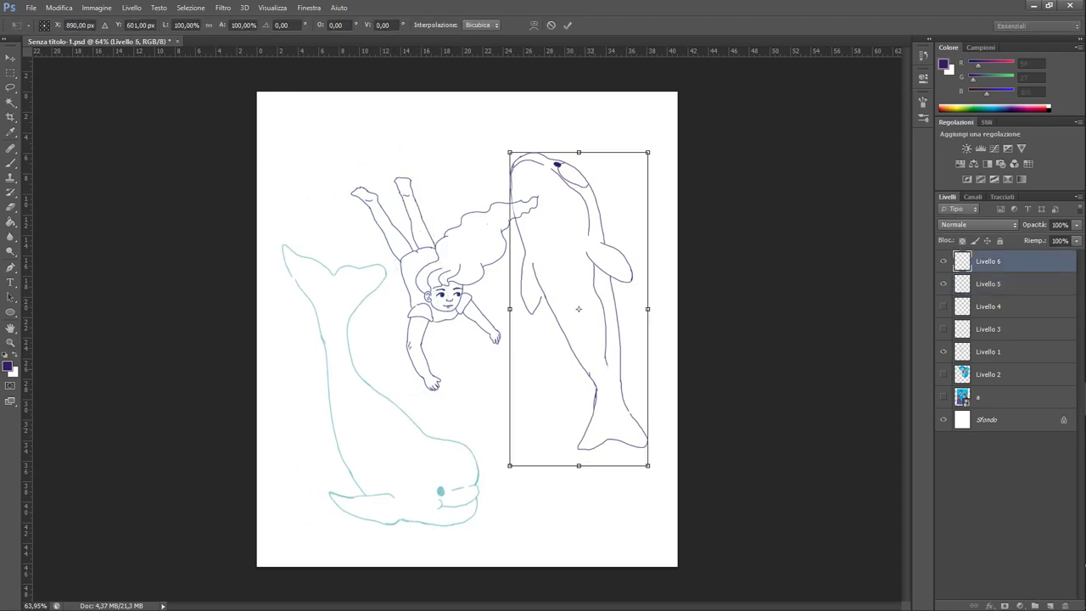
pyautogui.moveTo(617, 255); pyautogui.dragTo(577, 229)
pyautogui.moveTo(608, 440); pyautogui.dragTo(617, 452)
pyautogui.moveTo(622, 480); pyautogui.dragTo(644, 482)
pyautogui.moveTo(596, 397); pyautogui.dragTo(610, 367)
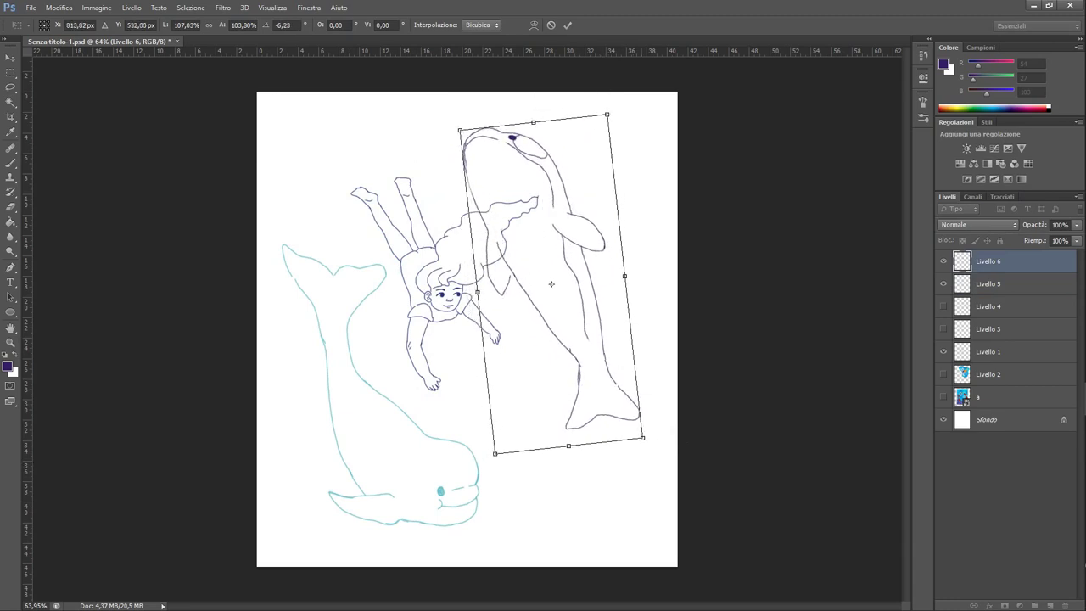
pyautogui.press('Return')
# Lower the orca layer's opacity to 38% and add a new layer above it
pyautogui.press('z')
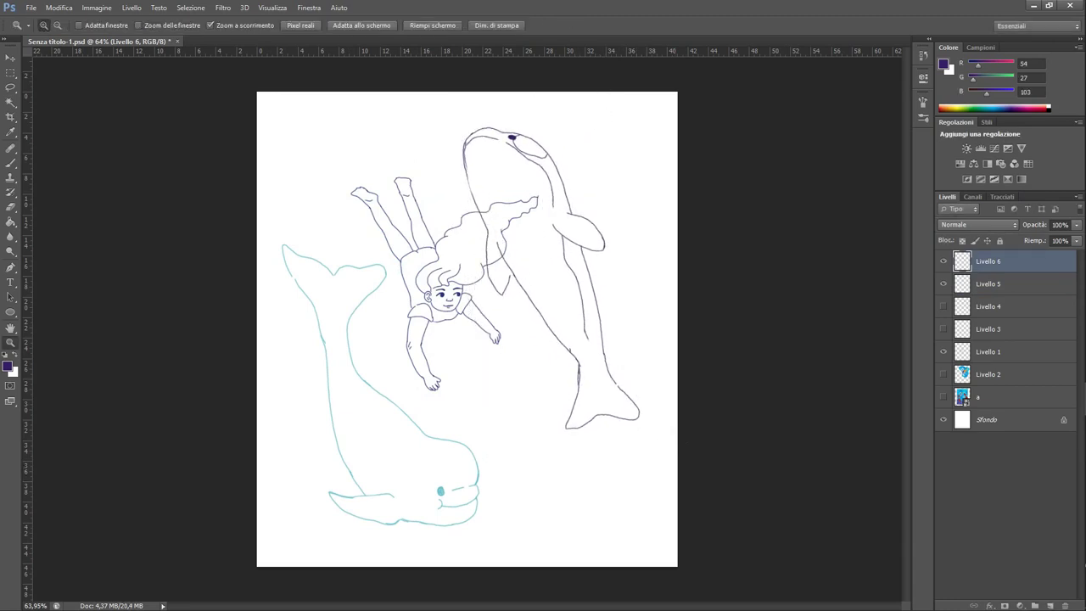
pyautogui.click(1077, 225)
pyautogui.moveTo(1077, 239); pyautogui.dragTo(1042, 239)
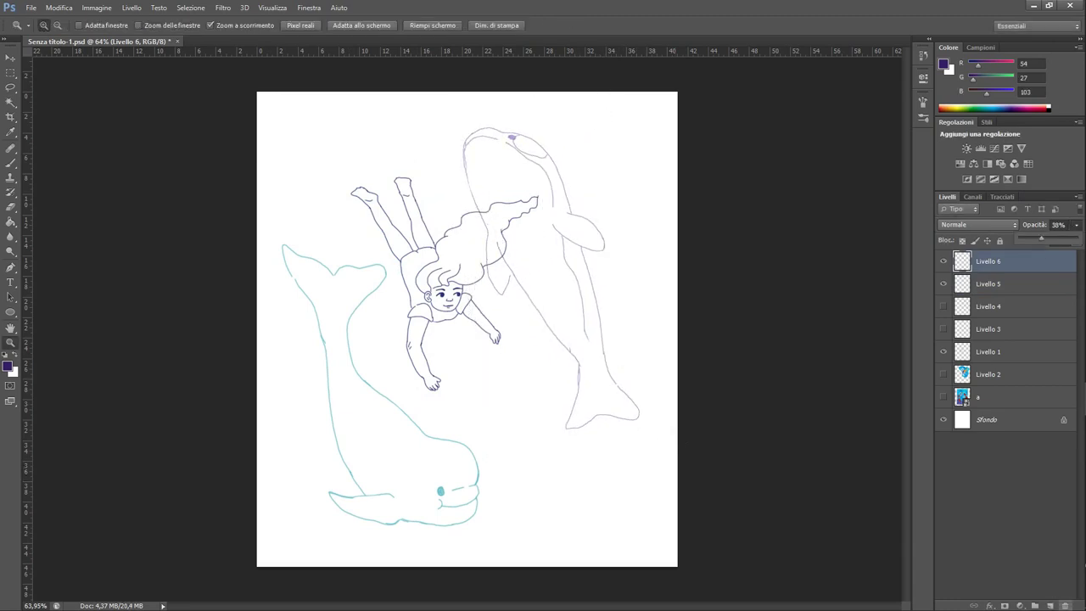
pyautogui.click(1051, 605)
# Sketch a curved centre line and a rough bent head and back for the orca over the faded version
pyautogui.press('b')
pyautogui.moveTo(480, 157); pyautogui.dragTo(576, 400)
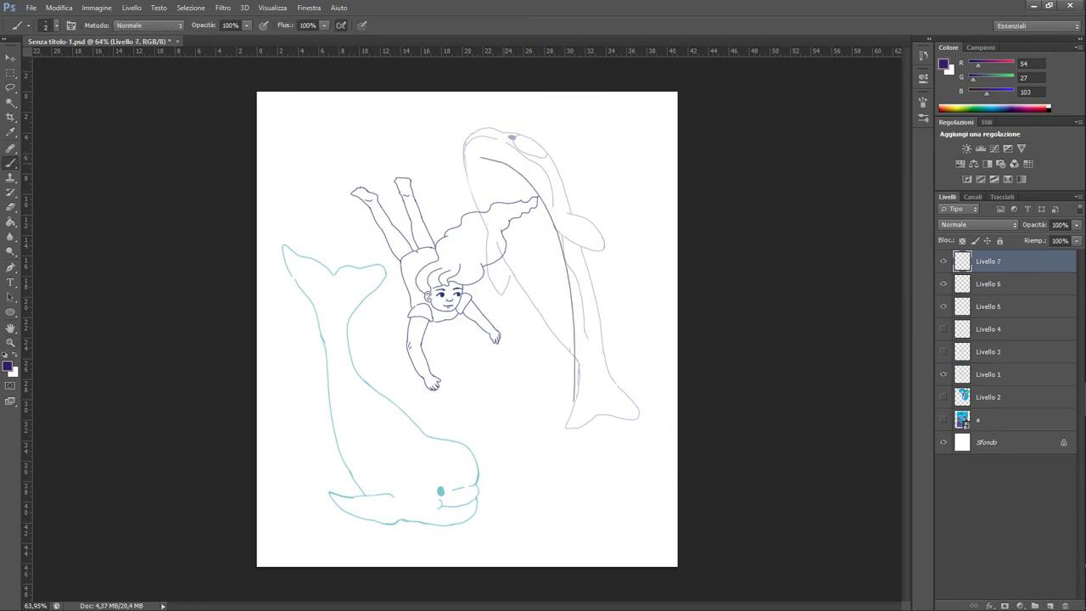
pyautogui.moveTo(464, 160)
pyautogui.mouseDown()
pyautogui.moveTo(485, 136)
pyautogui.moveTo(468, 163)
pyautogui.moveTo(490, 204)
pyautogui.mouseUp()
pyautogui.moveTo(473, 174); pyautogui.dragTo(497, 204)
pyautogui.moveTo(485, 140); pyautogui.dragTo(527, 159)
pyautogui.moveTo(465, 144)
pyautogui.mouseDown()
pyautogui.moveTo(494, 134)
pyautogui.moveTo(556, 156)
pyautogui.moveTo(570, 205)
pyautogui.mouseUp()
pyautogui.moveTo(547, 145); pyautogui.dragTo(577, 227)
# Sketch the orca's flippers, tapering lower body and spread tail flukes around the curved centre line
pyautogui.moveTo(508, 227); pyautogui.dragTo(539, 299)
pyautogui.moveTo(561, 222)
pyautogui.mouseDown()
pyautogui.moveTo(604, 294)
pyautogui.moveTo(590, 254)
pyautogui.mouseUp()
pyautogui.moveTo(571, 180); pyautogui.dragTo(593, 253)
pyautogui.moveTo(510, 245); pyautogui.dragTo(557, 349)
pyautogui.moveTo(604, 246); pyautogui.dragTo(597, 364)
pyautogui.moveTo(565, 319)
pyautogui.mouseDown()
pyautogui.moveTo(552, 392)
pyautogui.moveTo(515, 419)
pyautogui.mouseUp()
pyautogui.moveTo(516, 419); pyautogui.dragTo(615, 453)
pyautogui.moveTo(605, 341); pyautogui.dragTo(620, 454)
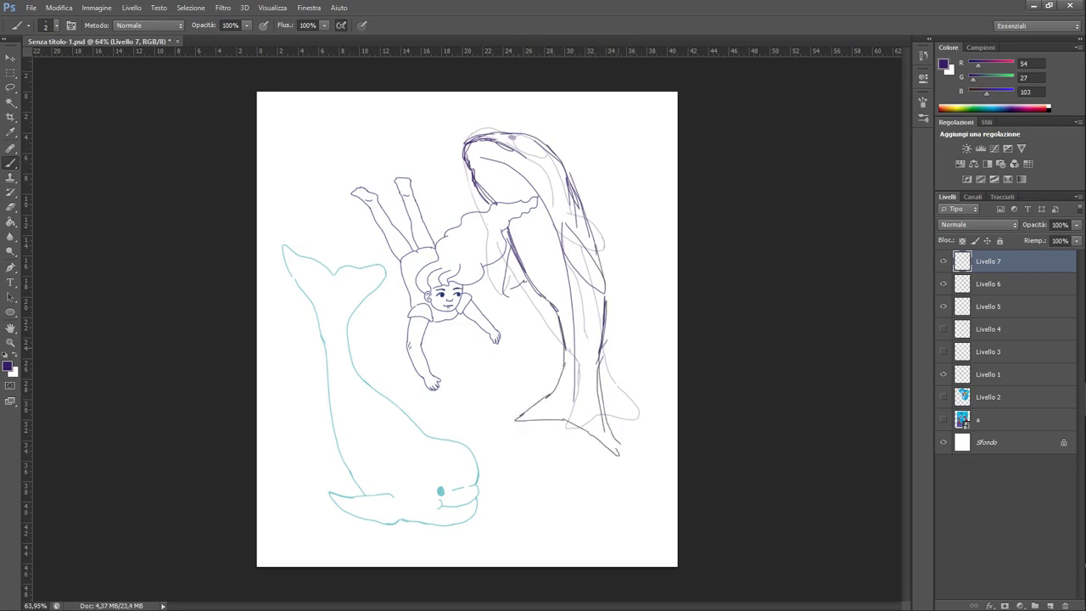
# Browse the orca image search results in the browser for reference photos and return to Photoshop
pyautogui.click(1064, 131)
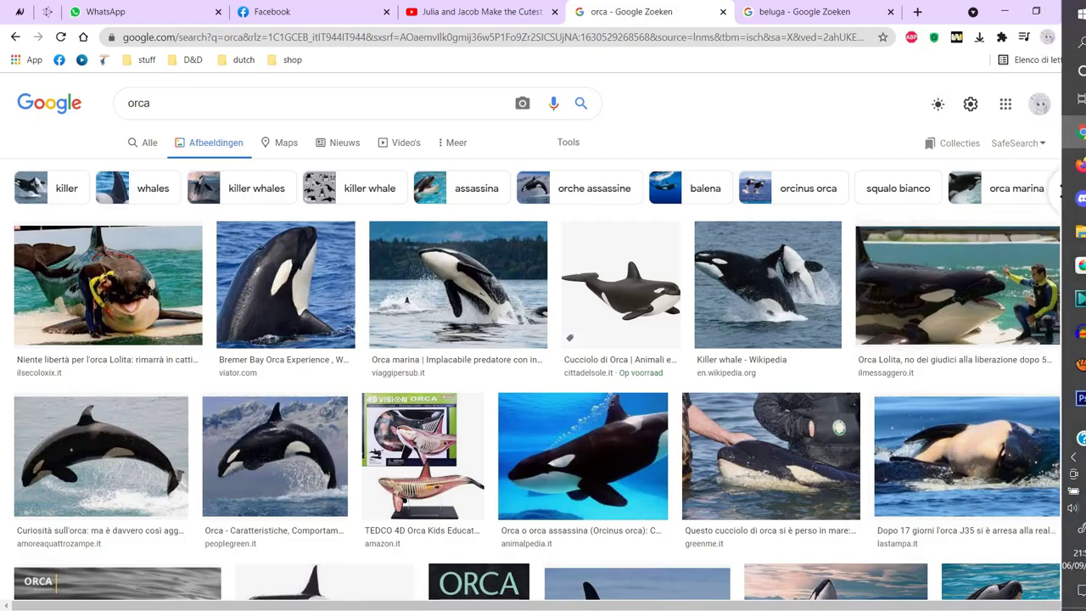
pyautogui.scroll(-5, 210, 172)
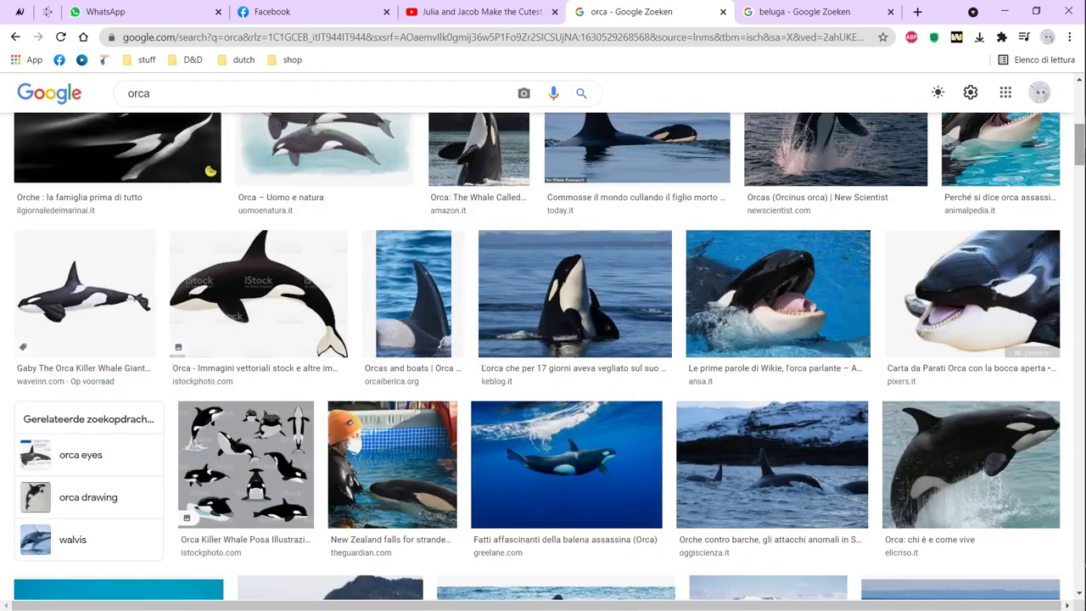
pyautogui.scroll(-3, 209, 172)
pyautogui.moveTo(1077, 255)
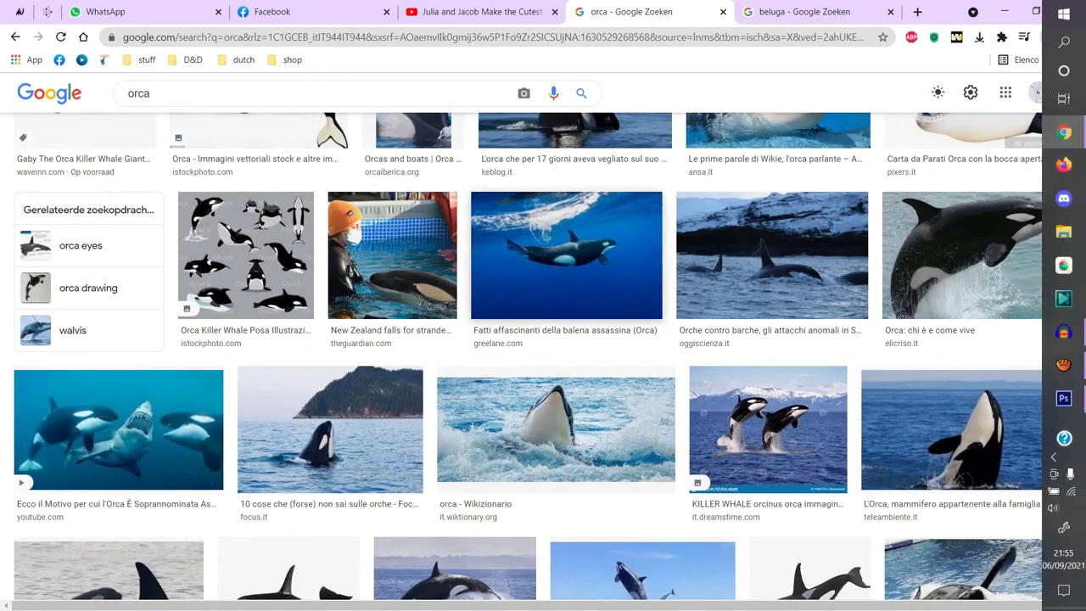
pyautogui.click(1063, 398)
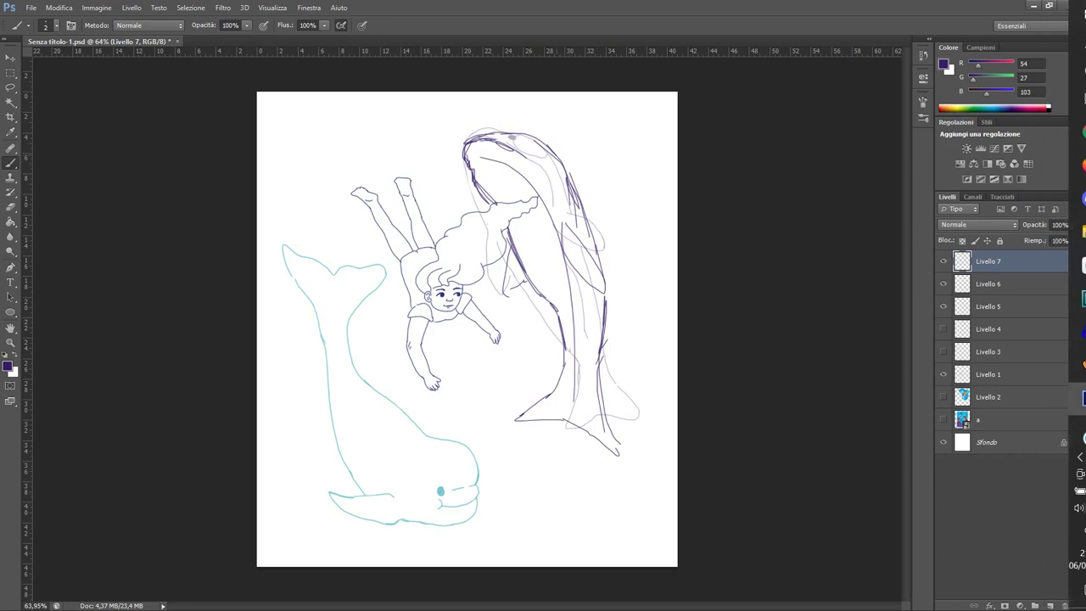
# Sketch a pointed dorsal fin, a longer back line and lower tail flukes for the orca, and erase the older overlapping lines
pyautogui.moveTo(620, 259); pyautogui.dragTo(611, 379)
pyautogui.moveTo(614, 341)
pyautogui.mouseDown()
pyautogui.moveTo(623, 484)
pyautogui.moveTo(563, 436)
pyautogui.moveTo(531, 429)
pyautogui.mouseUp()
pyautogui.moveTo(567, 324); pyautogui.dragTo(544, 424)
pyautogui.moveTo(556, 304)
pyautogui.mouseDown()
pyautogui.moveTo(569, 391)
pyautogui.moveTo(519, 419)
pyautogui.moveTo(560, 333)
pyautogui.mouseUp()
pyautogui.press('e')
pyautogui.moveTo(559, 382); pyautogui.dragTo(538, 424)
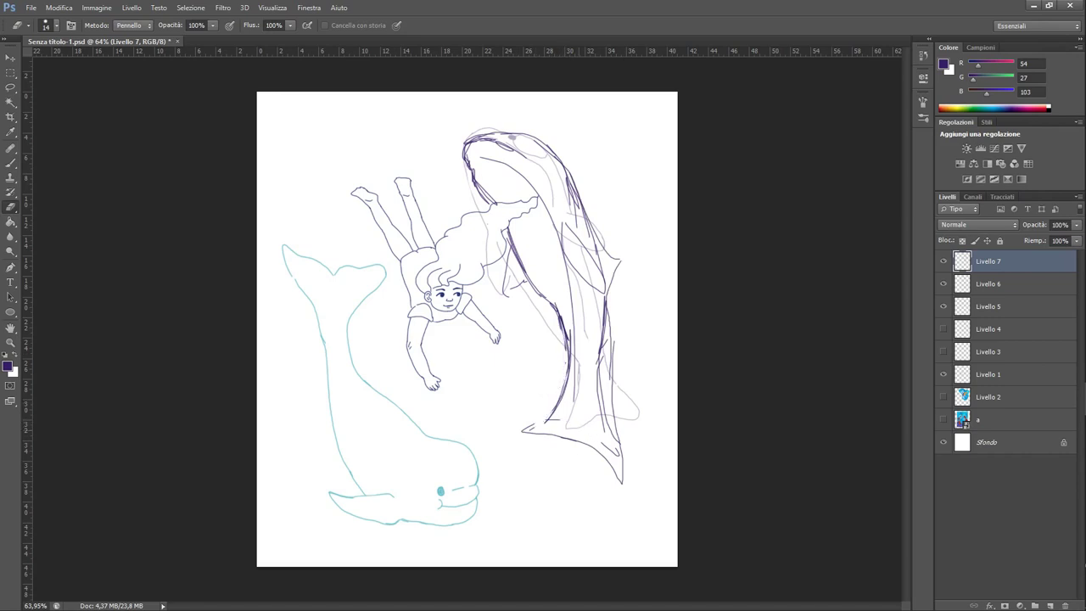
pyautogui.moveTo(597, 370)
pyautogui.mouseDown()
pyautogui.moveTo(616, 441)
pyautogui.moveTo(605, 304)
pyautogui.moveTo(569, 274)
pyautogui.mouseUp()
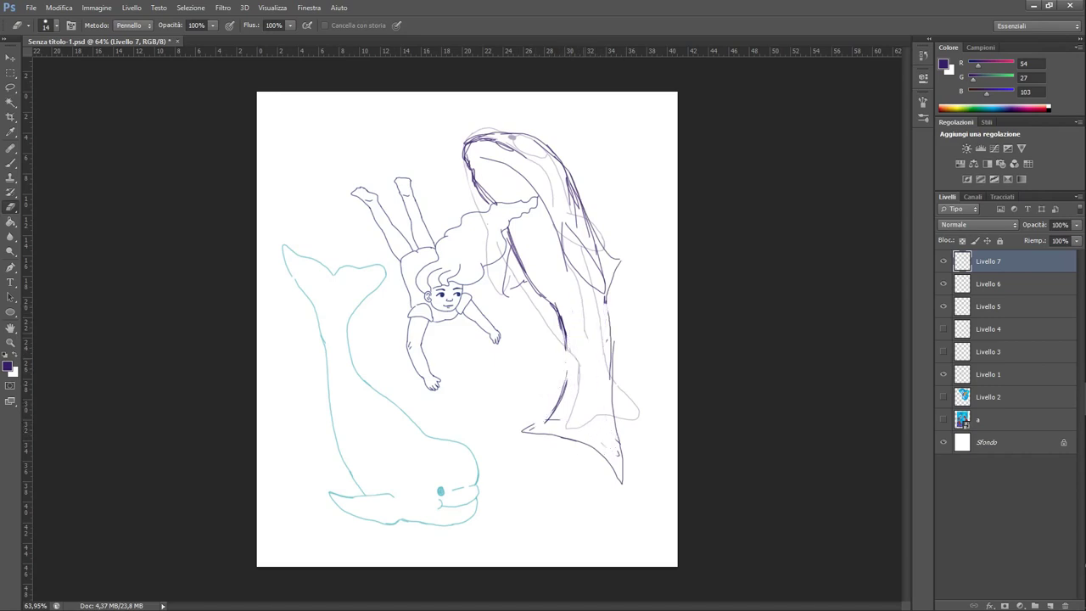
# Sketch the edge of the orca's white belly from the throat to the tail and redraw the tail flukes
pyautogui.press('b')
pyautogui.moveTo(518, 154); pyautogui.dragTo(565, 227)
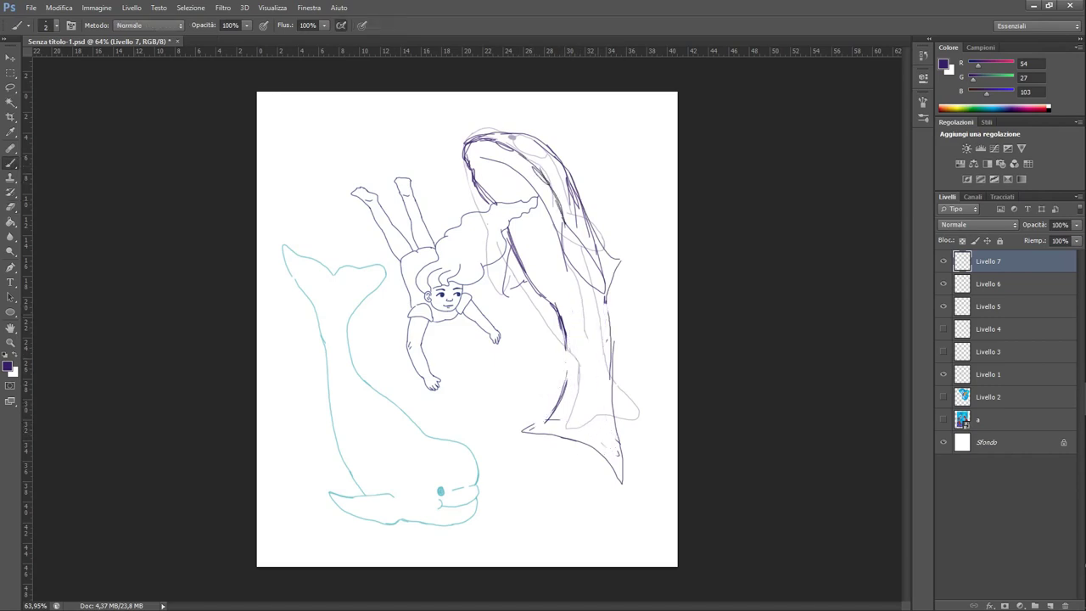
pyautogui.moveTo(586, 285); pyautogui.dragTo(599, 392)
pyautogui.moveTo(579, 353); pyautogui.dragTo(569, 414)
pyautogui.moveTo(597, 368)
pyautogui.mouseDown()
pyautogui.moveTo(582, 417)
pyautogui.moveTo(569, 412)
pyautogui.mouseUp()
pyautogui.moveTo(571, 375)
pyautogui.mouseDown()
pyautogui.moveTo(565, 414)
pyautogui.moveTo(524, 434)
pyautogui.moveTo(589, 438)
pyautogui.moveTo(625, 480)
pyautogui.mouseUp()
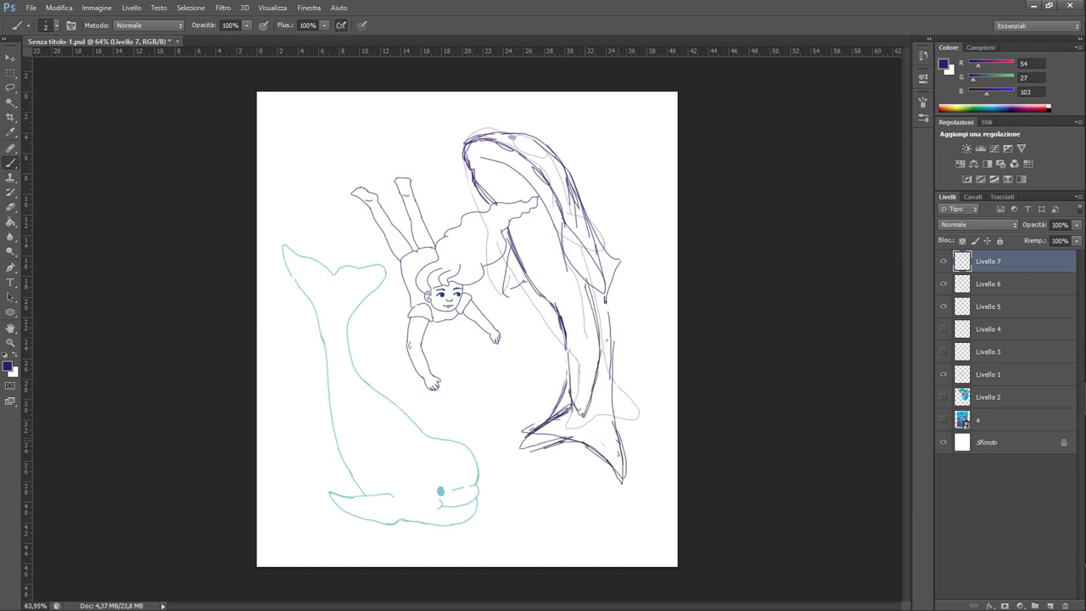
# Reinforce the orca's back outline from the tail up to the head and sketch the oval eye patch
pyautogui.moveTo(614, 442); pyautogui.dragTo(609, 346)
pyautogui.moveTo(612, 415); pyautogui.dragTo(604, 351)
pyautogui.moveTo(610, 392); pyautogui.dragTo(606, 319)
pyautogui.moveTo(607, 365); pyautogui.dragTo(607, 305)
pyautogui.moveTo(606, 353)
pyautogui.mouseDown()
pyautogui.moveTo(606, 298)
pyautogui.moveTo(619, 267)
pyautogui.mouseUp()
pyautogui.moveTo(607, 324)
pyautogui.mouseDown()
pyautogui.moveTo(622, 258)
pyautogui.moveTo(591, 233)
pyautogui.mouseUp()
pyautogui.moveTo(594, 236)
pyautogui.mouseDown()
pyautogui.moveTo(566, 174)
pyautogui.moveTo(525, 137)
pyautogui.moveTo(479, 139)
pyautogui.moveTo(543, 161)
pyautogui.moveTo(494, 135)
pyautogui.mouseUp()
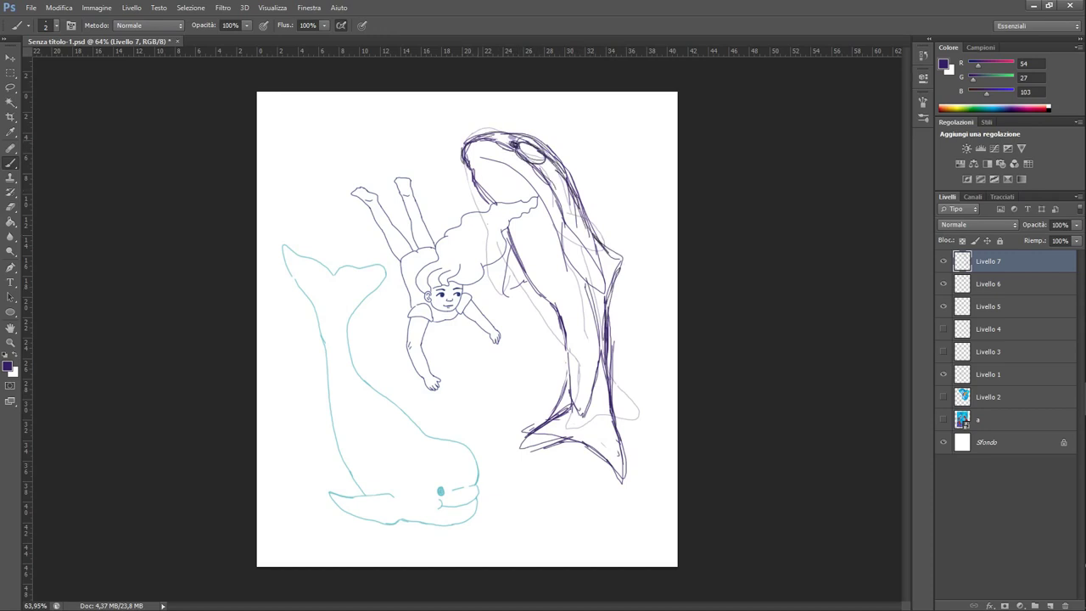
pyautogui.moveTo(575, 251)
pyautogui.mouseDown()
pyautogui.moveTo(626, 301)
pyautogui.moveTo(568, 240)
pyautogui.moveTo(627, 280)
pyautogui.moveTo(591, 288)
pyautogui.mouseUp()
# Check the orca reference photos again and erase both sketched flippers
pyautogui.click(1063, 135)
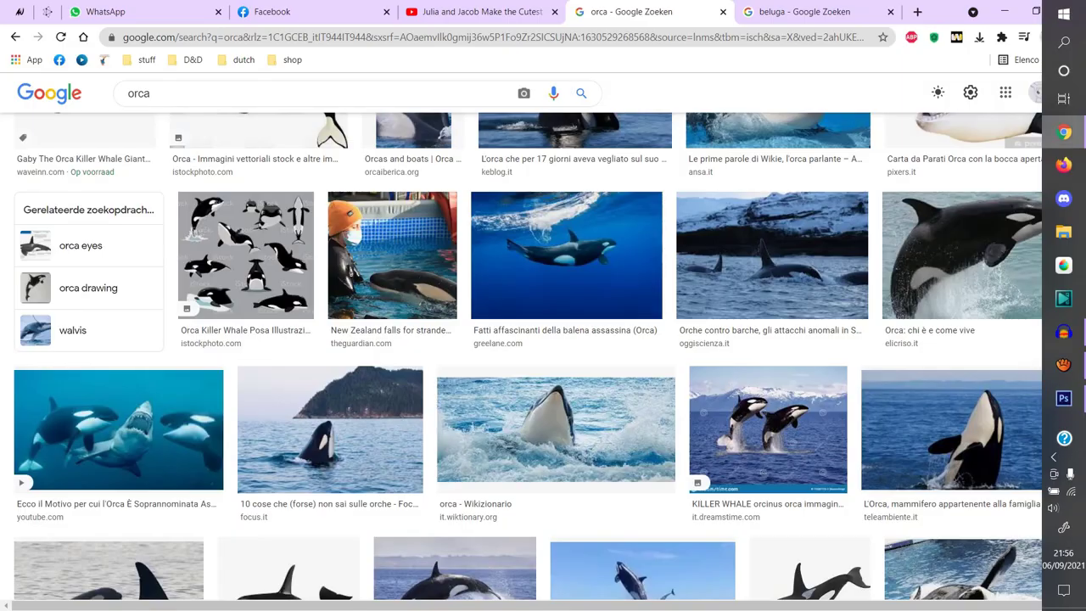
pyautogui.click(1062, 396)
pyautogui.press('e')
pyautogui.moveTo(574, 241)
pyautogui.mouseDown()
pyautogui.moveTo(589, 292)
pyautogui.moveTo(619, 288)
pyautogui.moveTo(608, 270)
pyautogui.moveTo(567, 262)
pyautogui.mouseUp()
pyautogui.moveTo(505, 253); pyautogui.dragTo(509, 295)
pyautogui.press('b')
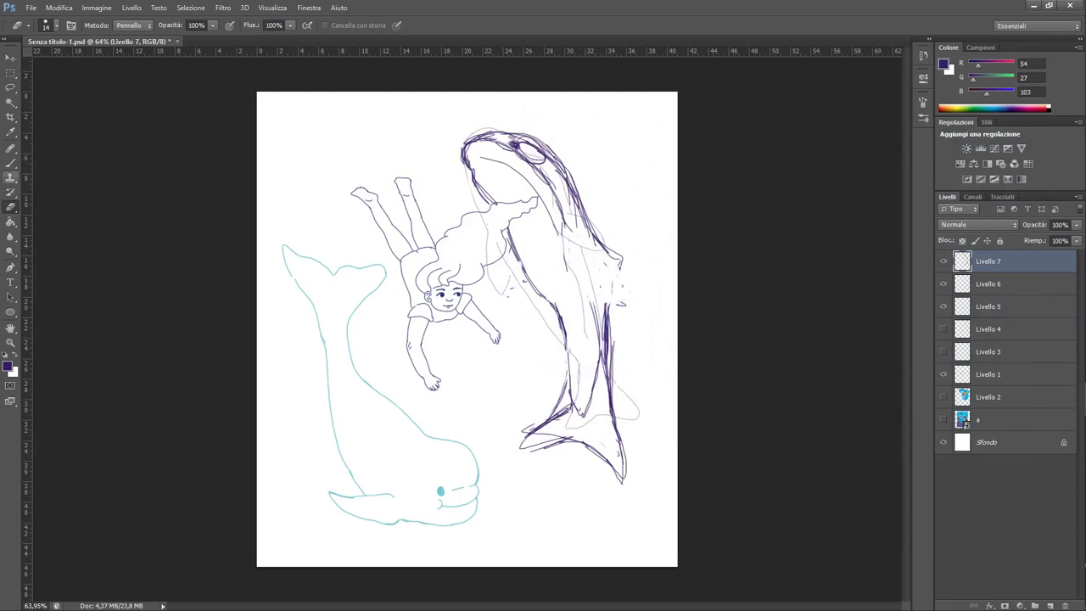
# Redraw the lower edge of the dorsal fin and sketch two shorter flippers higher up on the orca's body
pyautogui.moveTo(618, 261); pyautogui.dragTo(611, 324)
pyautogui.moveTo(557, 226); pyautogui.dragTo(594, 314)
pyautogui.moveTo(540, 191)
pyautogui.mouseDown()
pyautogui.moveTo(559, 227)
pyautogui.moveTo(601, 241)
pyautogui.mouseUp()
pyautogui.moveTo(484, 200); pyautogui.dragTo(480, 241)
pyautogui.moveTo(482, 209); pyautogui.dragTo(506, 273)
# Reinforce the orca's outline on the girl's side from the flipper down to the tail
pyautogui.moveTo(480, 183); pyautogui.dragTo(509, 244)
pyautogui.moveTo(509, 224); pyautogui.dragTo(552, 302)
pyautogui.moveTo(515, 248); pyautogui.dragTo(560, 336)
pyautogui.moveTo(540, 295); pyautogui.dragTo(572, 365)
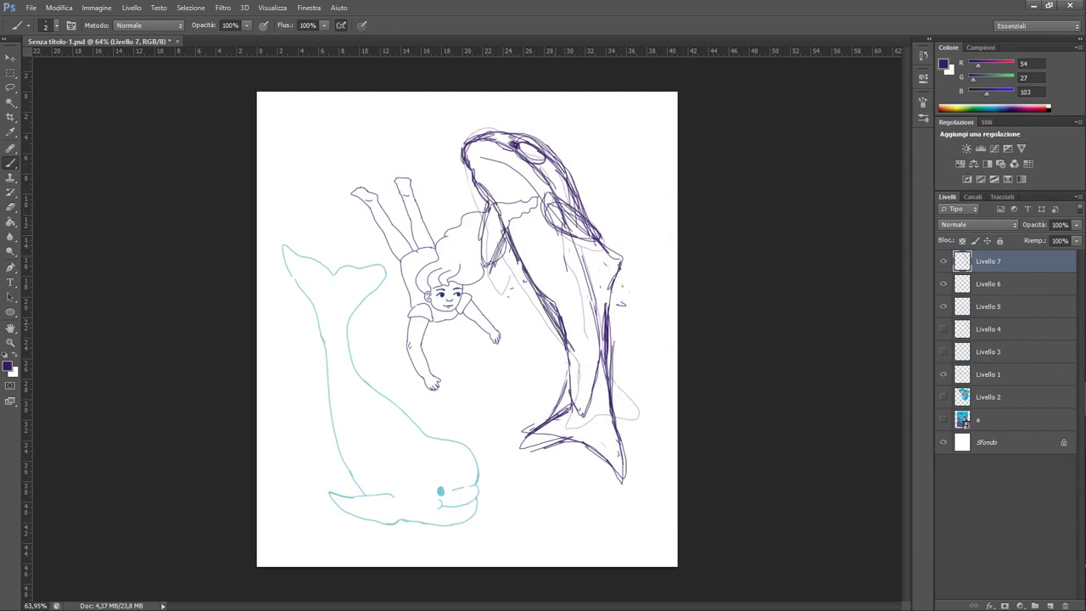
pyautogui.moveTo(557, 325); pyautogui.dragTo(574, 400)
pyautogui.moveTo(543, 304); pyautogui.dragTo(563, 333)
pyautogui.moveTo(524, 268); pyautogui.dragTo(573, 351)
# Erase the stray lines along the orca's belly, inside its lower body and around the larger flipper
pyautogui.press('e')
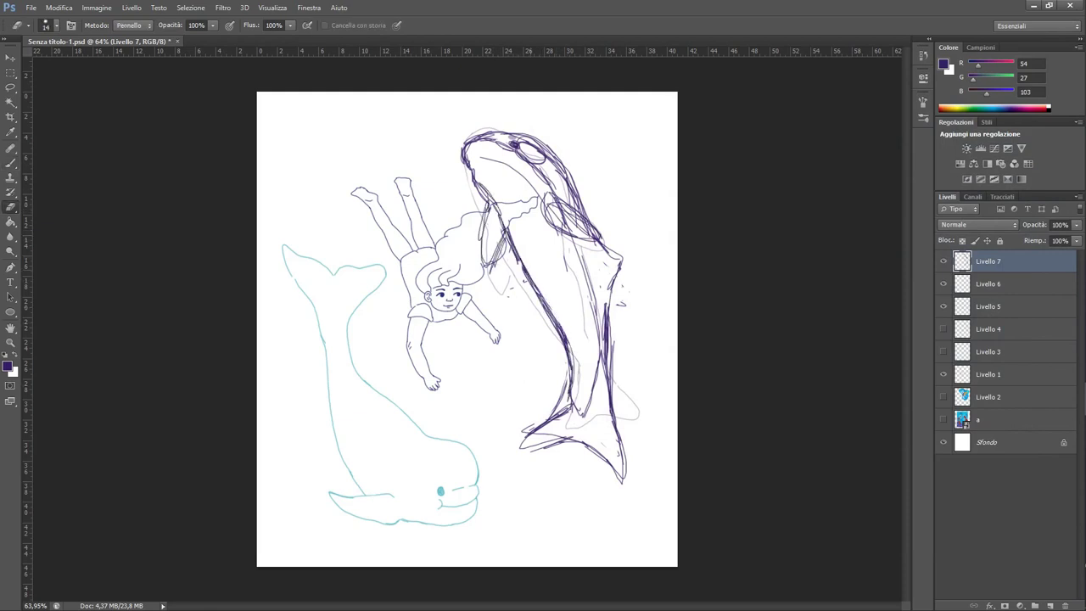
pyautogui.moveTo(538, 289); pyautogui.dragTo(573, 365)
pyautogui.moveTo(565, 257); pyautogui.dragTo(567, 272)
pyautogui.moveTo(577, 253)
pyautogui.mouseDown()
pyautogui.moveTo(599, 341)
pyautogui.moveTo(582, 416)
pyautogui.moveTo(602, 315)
pyautogui.moveTo(604, 378)
pyautogui.mouseUp()
pyautogui.moveTo(553, 202); pyautogui.dragTo(597, 241)
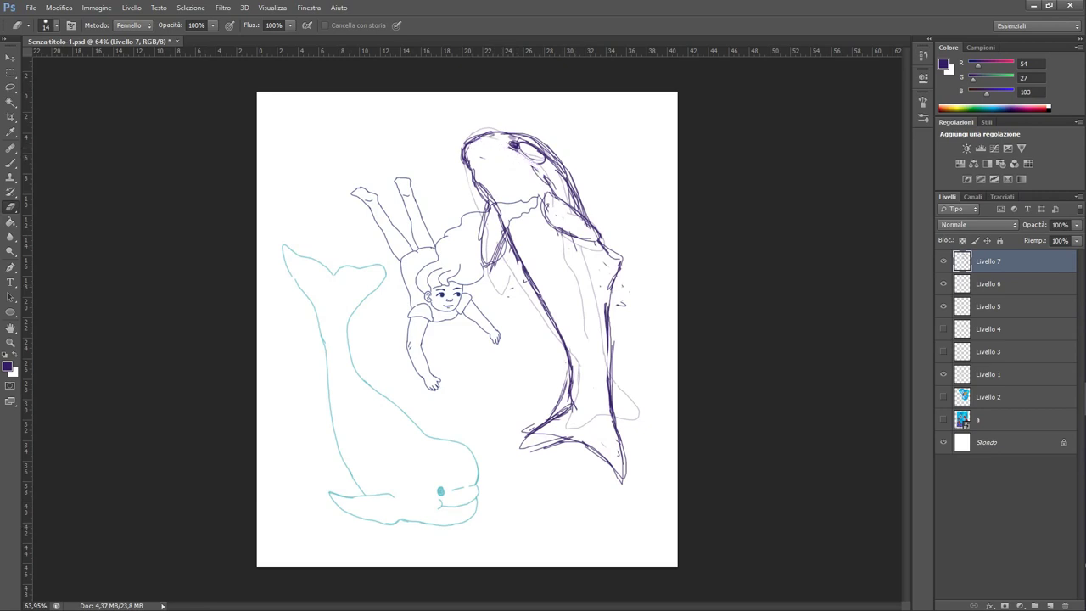
# Redraw the curved edge of the white throat area from the orca's snout to the flipper
pyautogui.press('b')
pyautogui.moveTo(470, 150)
pyautogui.mouseDown()
pyautogui.moveTo(502, 146)
pyautogui.moveTo(541, 168)
pyautogui.moveTo(554, 192)
pyautogui.mouseUp()
pyautogui.moveTo(471, 149); pyautogui.dragTo(539, 173)
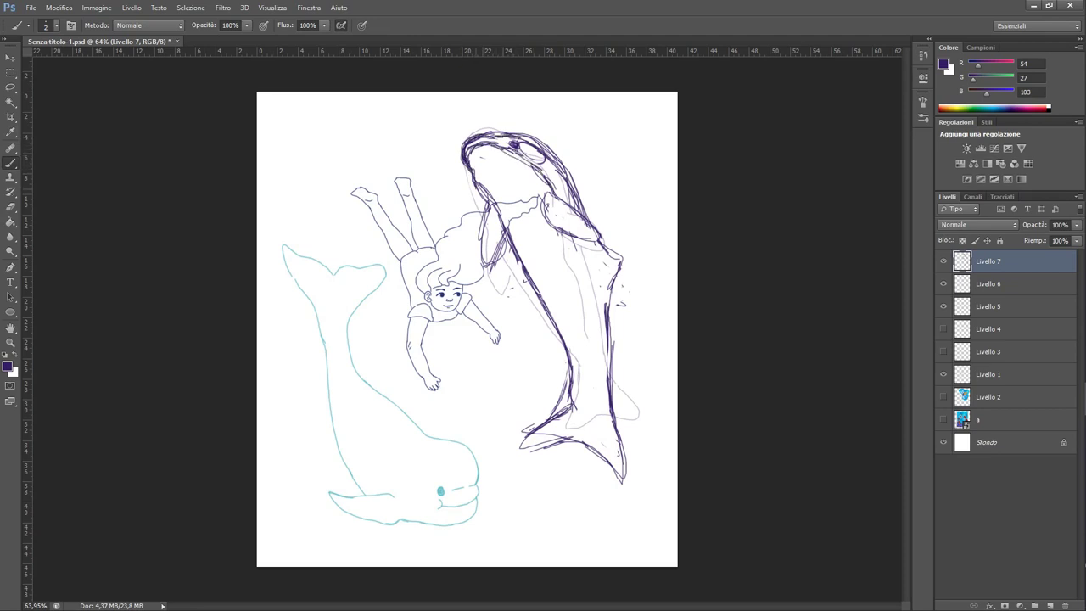
# Lower the opacity of the Livello 7 orca sketch and add a new layer above it
pyautogui.click(1077, 225)
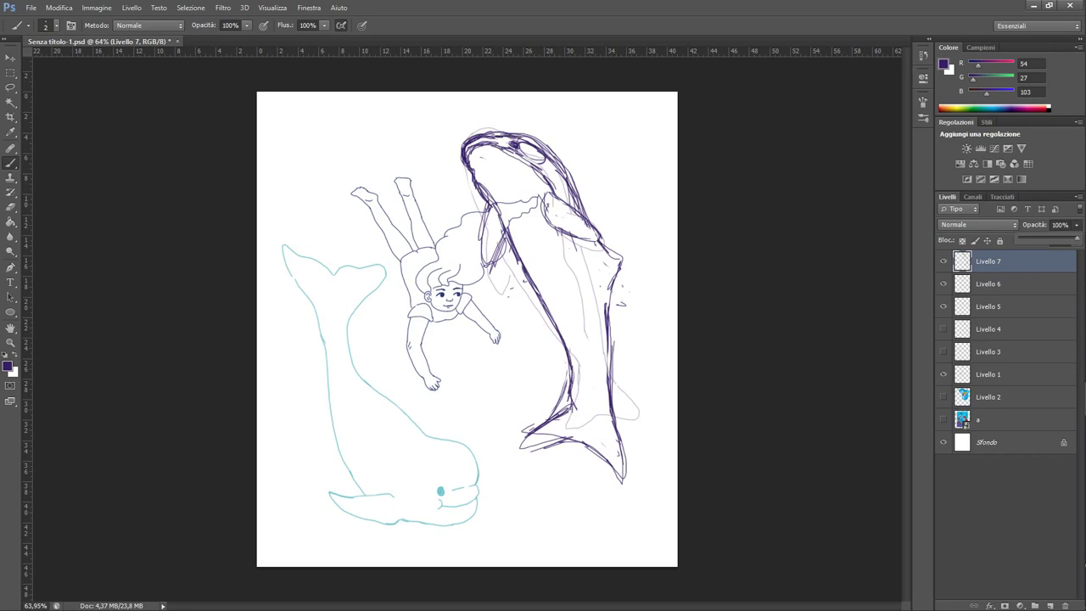
pyautogui.moveTo(1076, 238); pyautogui.dragTo(1051, 238)
pyautogui.click(1051, 605)
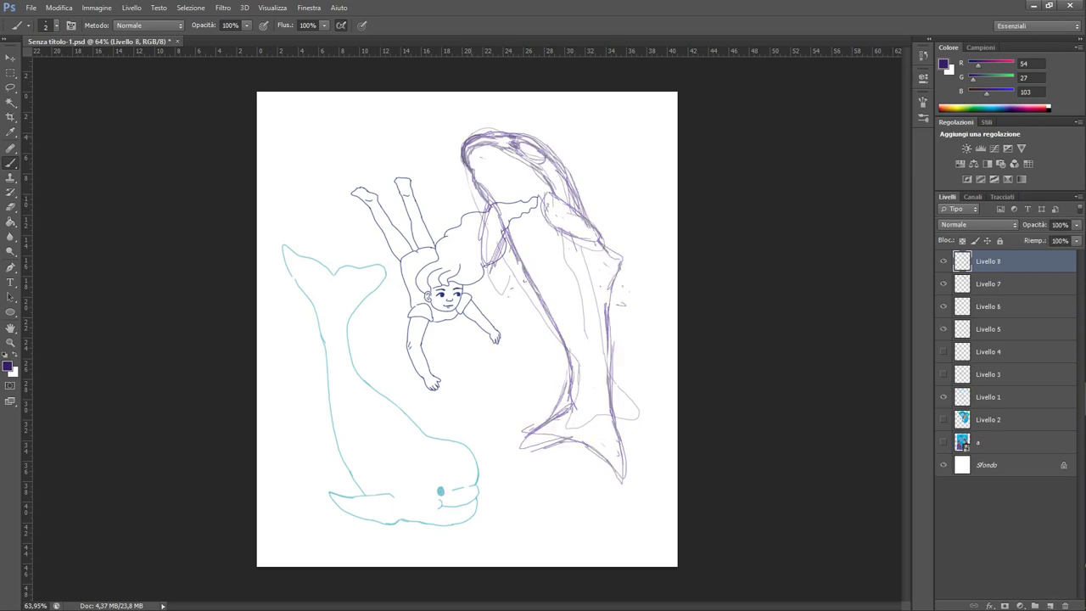
pyautogui.moveTo(534, 146); pyautogui.dragTo(581, 213)
pyautogui.click(989, 284)
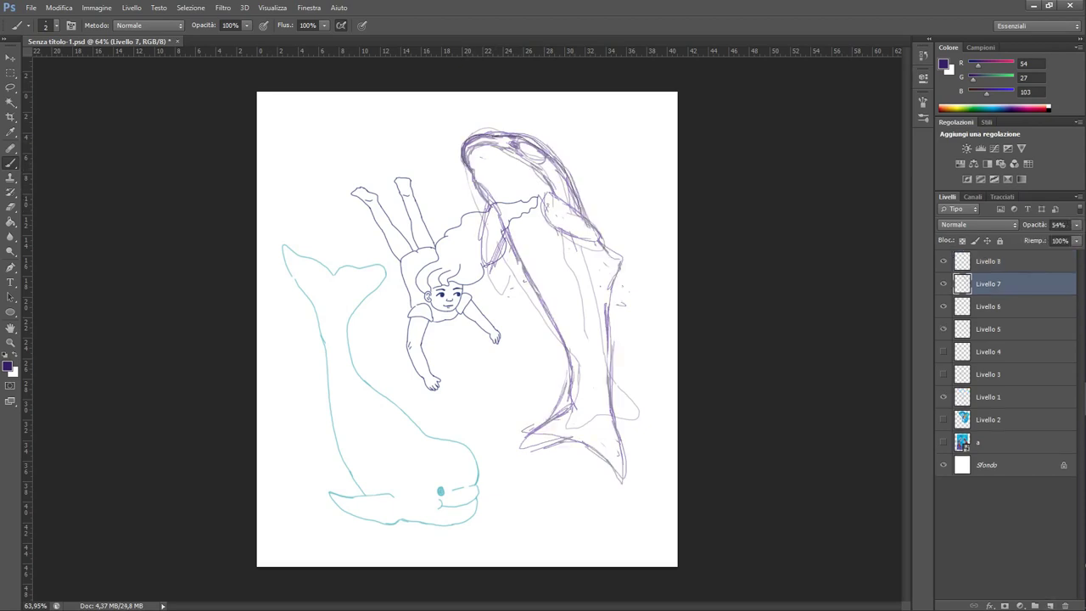
pyautogui.click(1077, 225)
pyautogui.moveTo(1052, 239); pyautogui.dragTo(1036, 238)
# Trace the orca's body, flippers, belly edge and tail with clean lines on Livello 8
pyautogui.click(989, 262)
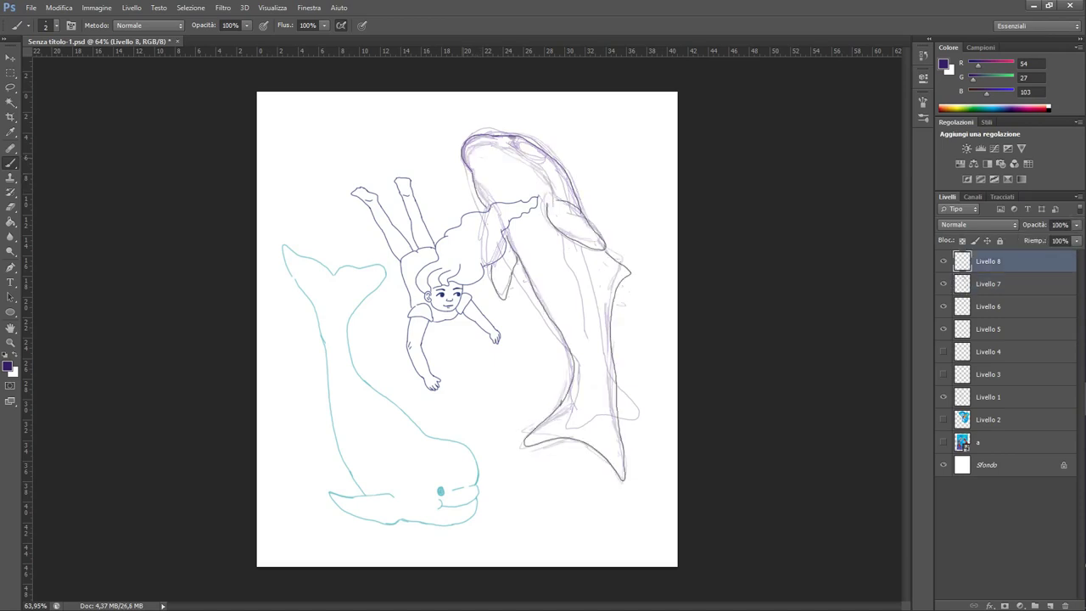
pyautogui.moveTo(563, 238); pyautogui.dragTo(584, 287)
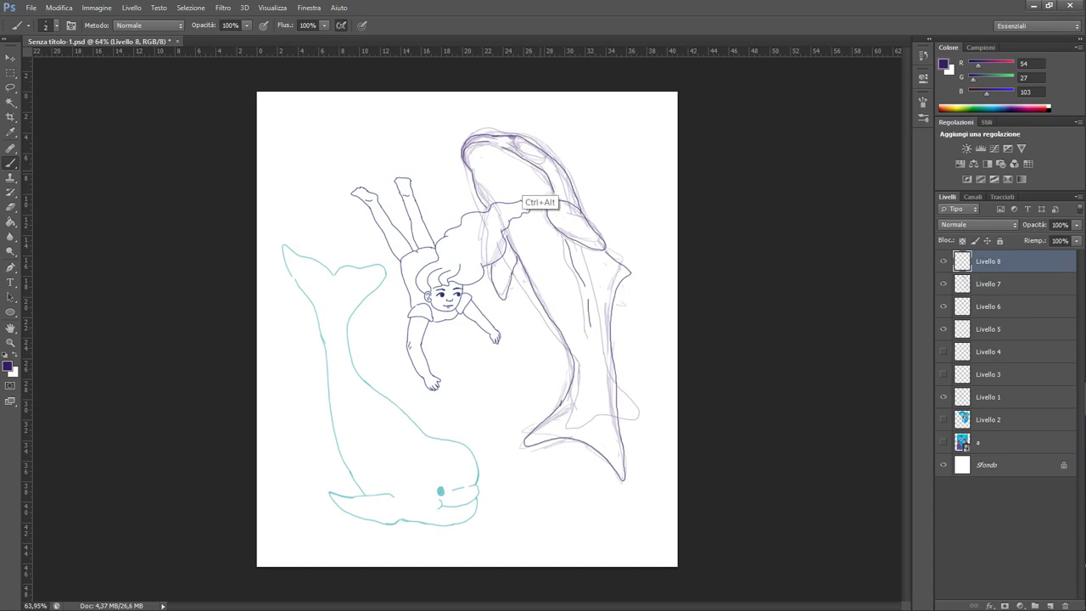
# Try to fill the dark band on the orca's head with purple using the Paint Bucket
pyautogui.click(11, 342)
pyautogui.moveTo(502, 154); pyautogui.dragTo(591, 153)
pyautogui.scroll(3, 591, 153)
pyautogui.press('g')
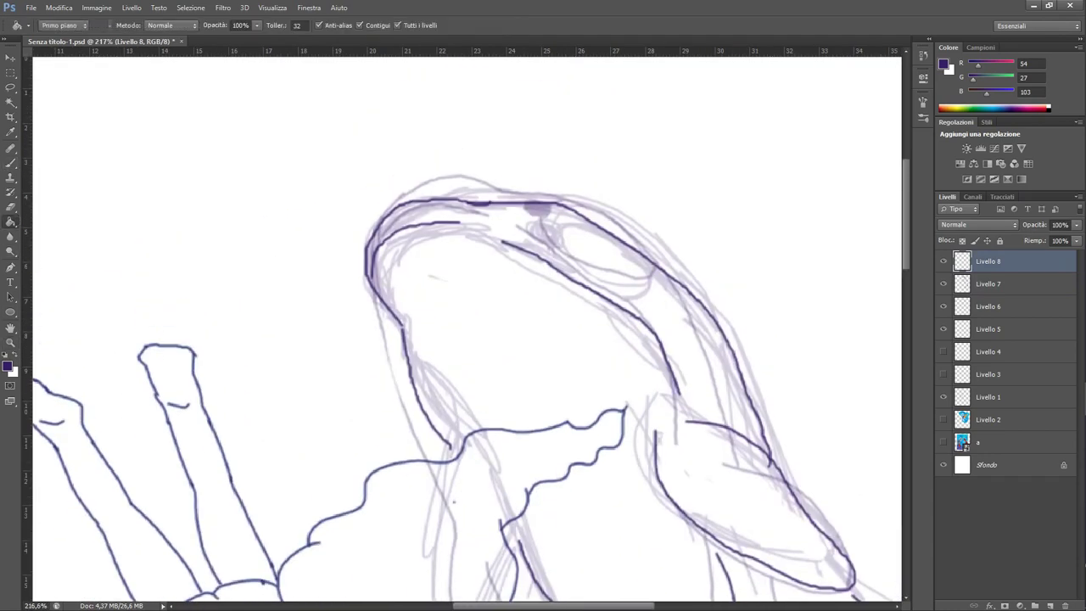
pyautogui.click(450, 213)
pyautogui.hotkey('ctrl', 'alt', 'z')
# Erase the clean outline behind the orca's head and redraw it as a rounder curve down to the flipper
pyautogui.click(10, 206)
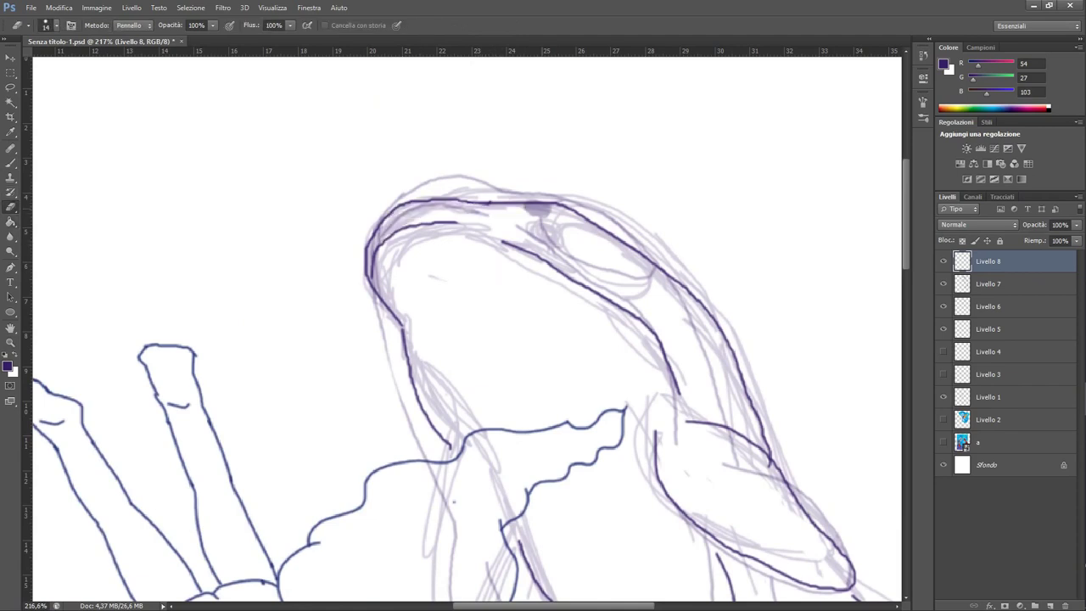
pyautogui.moveTo(551, 204); pyautogui.dragTo(696, 297)
pyautogui.press('b')
pyautogui.moveTo(533, 203); pyautogui.dragTo(654, 254)
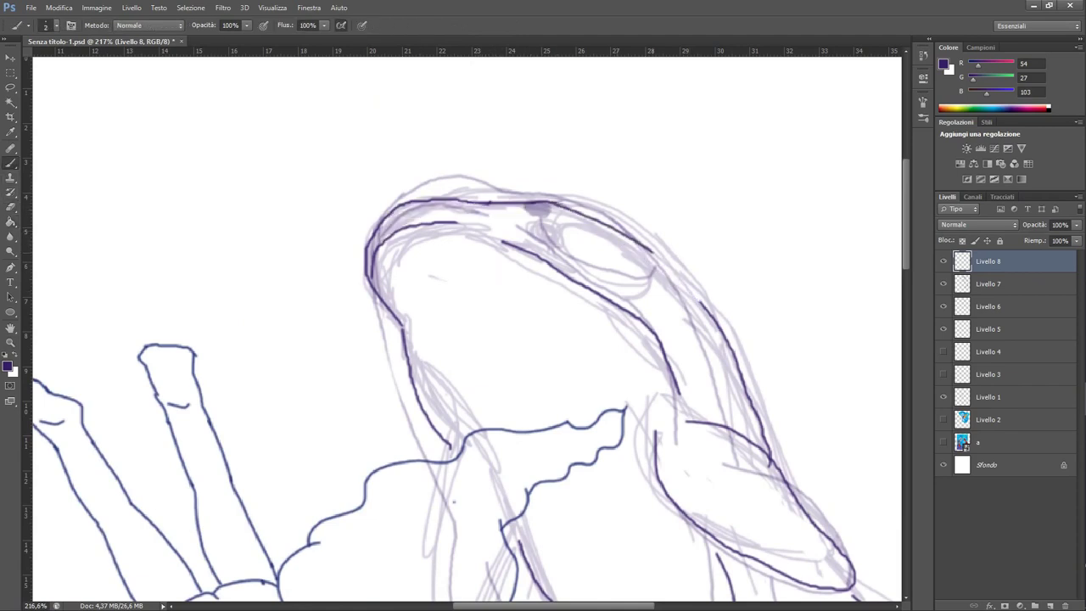
pyautogui.hotkey('ctrl', 'z')
pyautogui.moveTo(526, 203)
pyautogui.mouseDown()
pyautogui.moveTo(630, 227)
pyautogui.moveTo(712, 309)
pyautogui.moveTo(730, 348)
pyautogui.mouseUp()
pyautogui.click(10, 207)
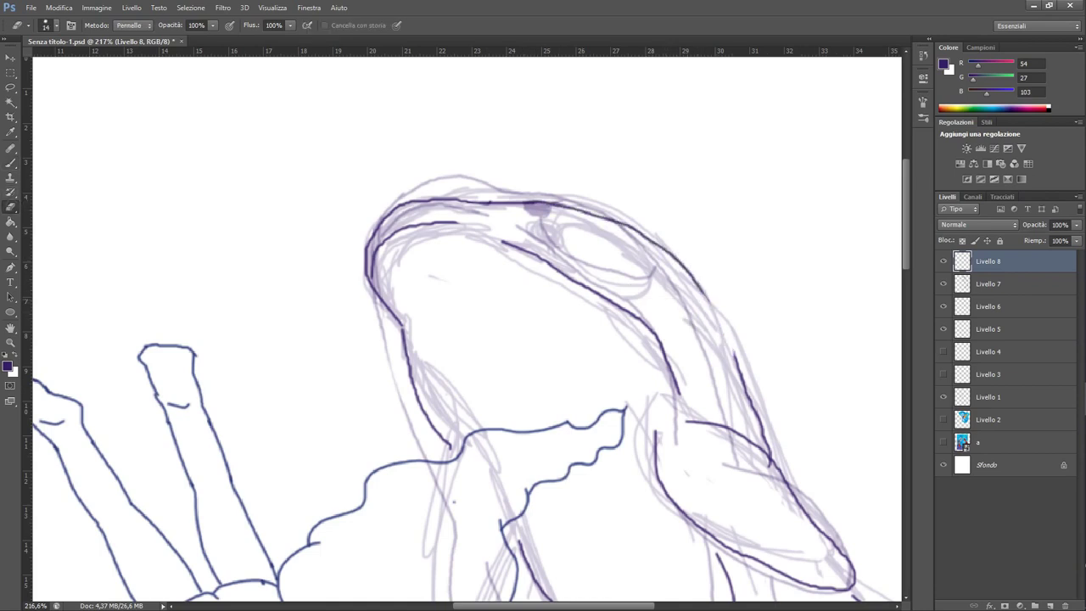
pyautogui.click(11, 162)
pyautogui.moveTo(696, 284); pyautogui.dragTo(750, 397)
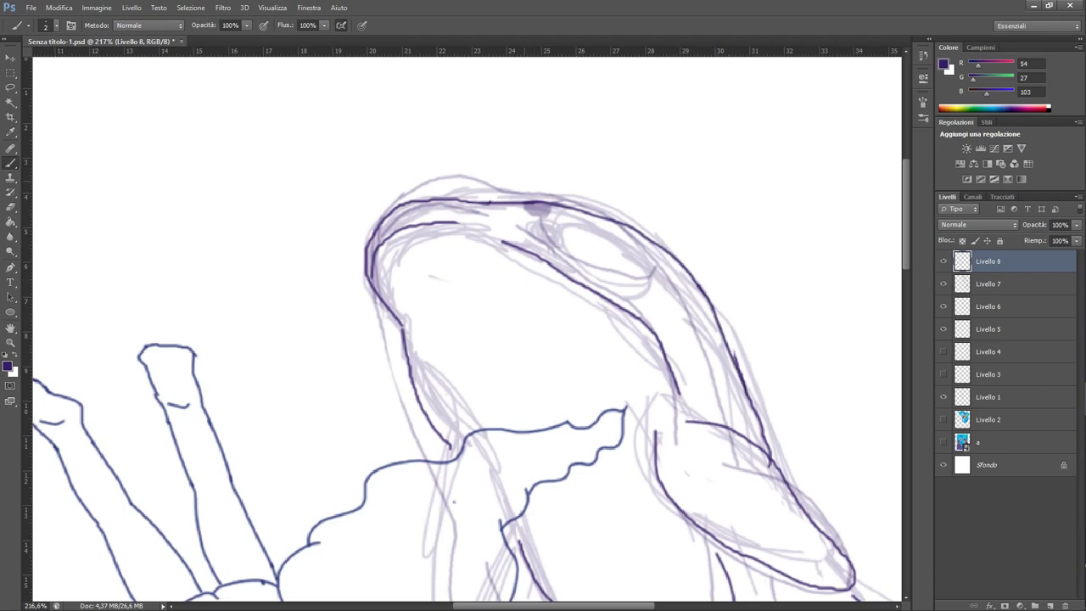
# Try a stroke for the orca's eye patch, undo it and draw a short mark at the eye
pyautogui.moveTo(609, 227)
pyautogui.mouseDown()
pyautogui.moveTo(569, 216)
pyautogui.moveTo(587, 275)
pyautogui.moveTo(658, 251)
pyautogui.moveTo(585, 215)
pyautogui.moveTo(555, 243)
pyautogui.moveTo(566, 263)
pyautogui.moveTo(665, 254)
pyautogui.moveTo(638, 237)
pyautogui.mouseUp()
pyautogui.hotkey('ctrl', 'z')
pyautogui.hotkey('ctrl', 'z')
pyautogui.hotkey('ctrl', 'z')
pyautogui.moveTo(543, 212); pyautogui.dragTo(536, 218)
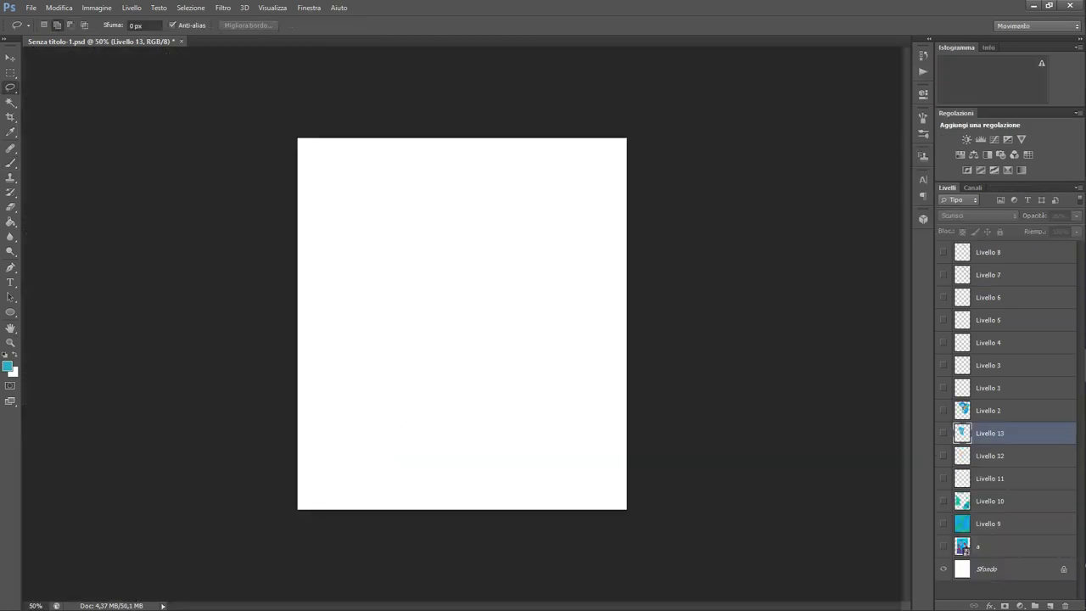
# Show the painted background on Livello 9, the light spots on Livello 10 and the bubbles on Livello 11
pyautogui.click(942, 524)
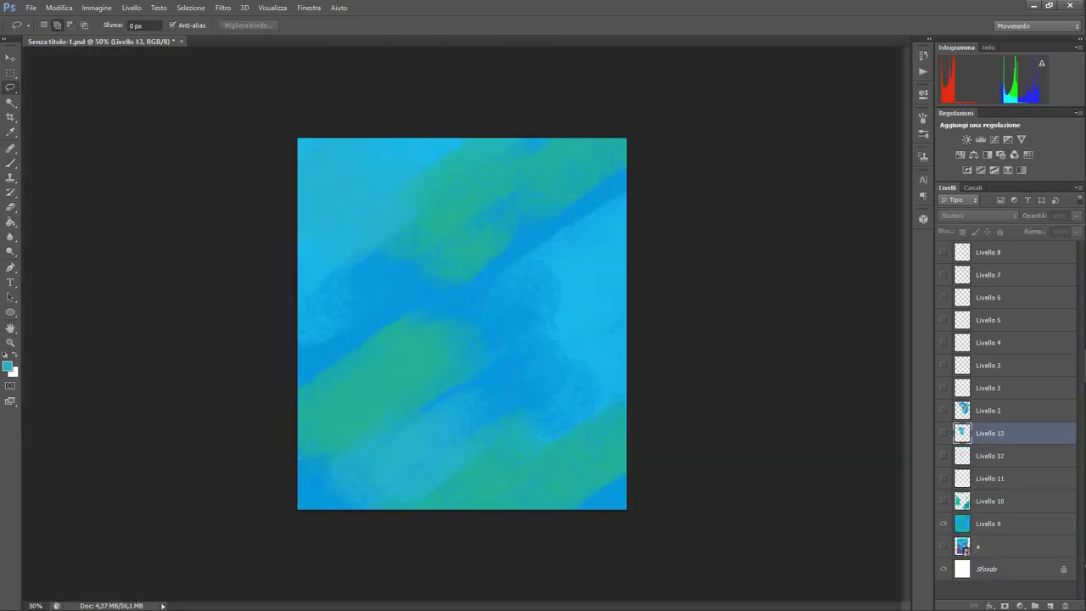
pyautogui.click(943, 500)
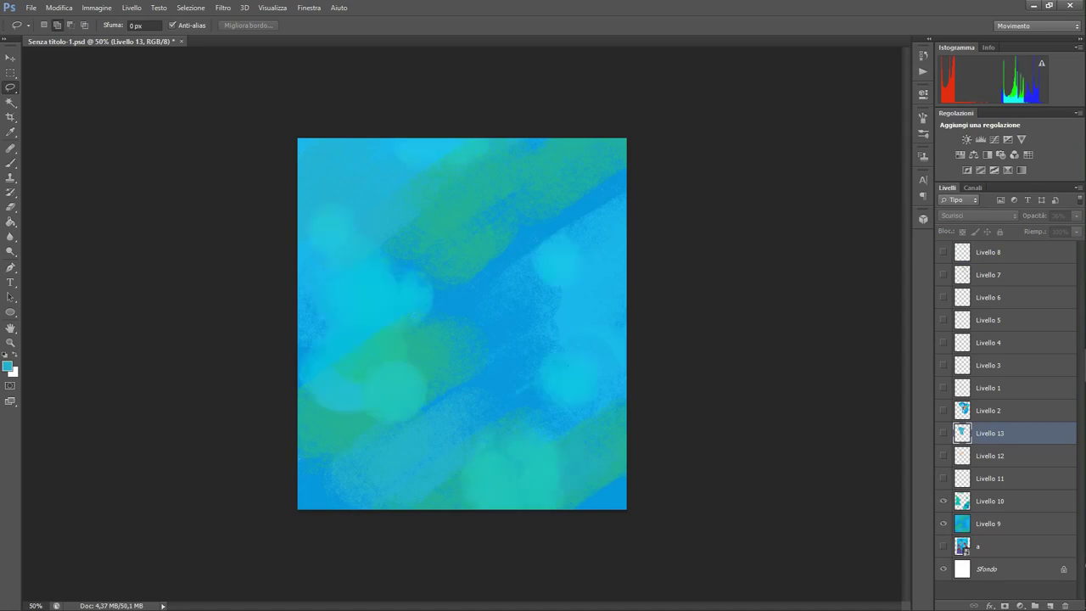
pyautogui.click(943, 478)
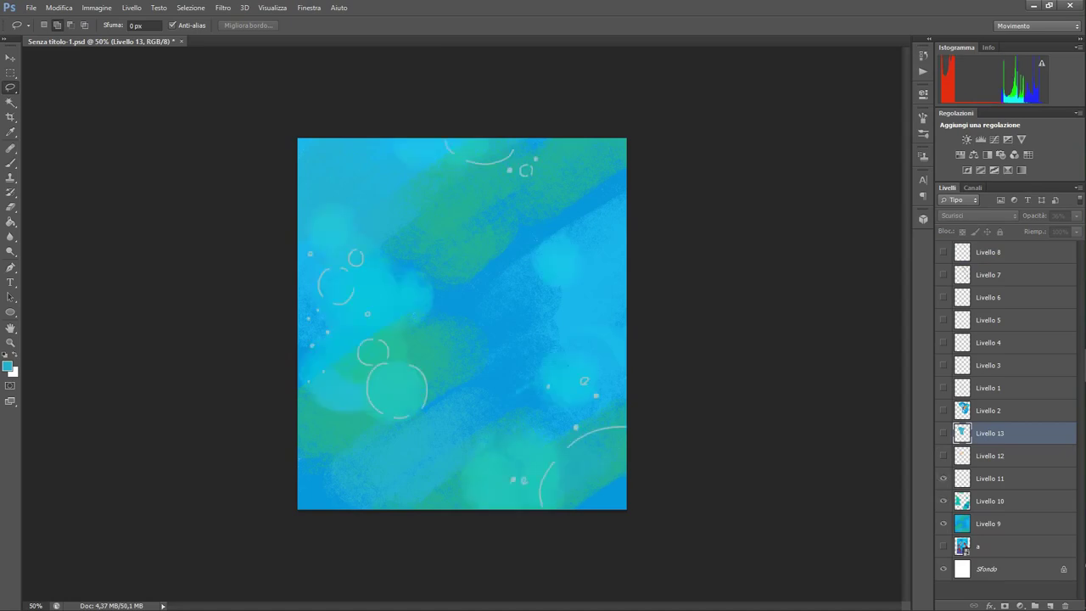
# Preview Livello 12 and Livello 13 over the background and hide both layers again
pyautogui.click(942, 455)
pyautogui.click(942, 433)
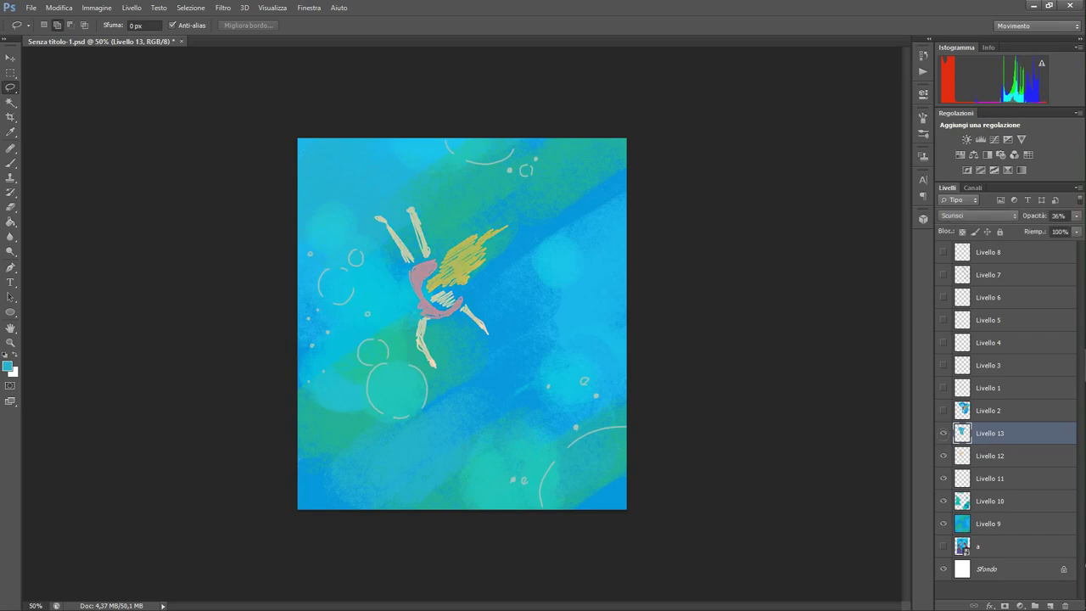
pyautogui.click(942, 455)
pyautogui.click(942, 433)
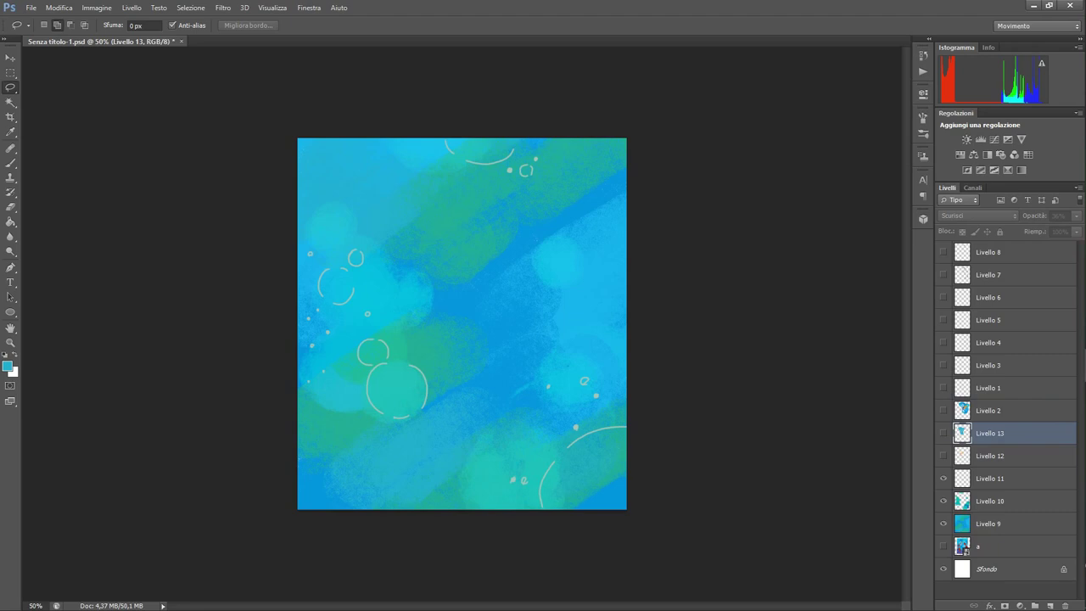
# Show the girl's line art on Livello 1 together with her rough base colours on Livello 12
pyautogui.click(943, 388)
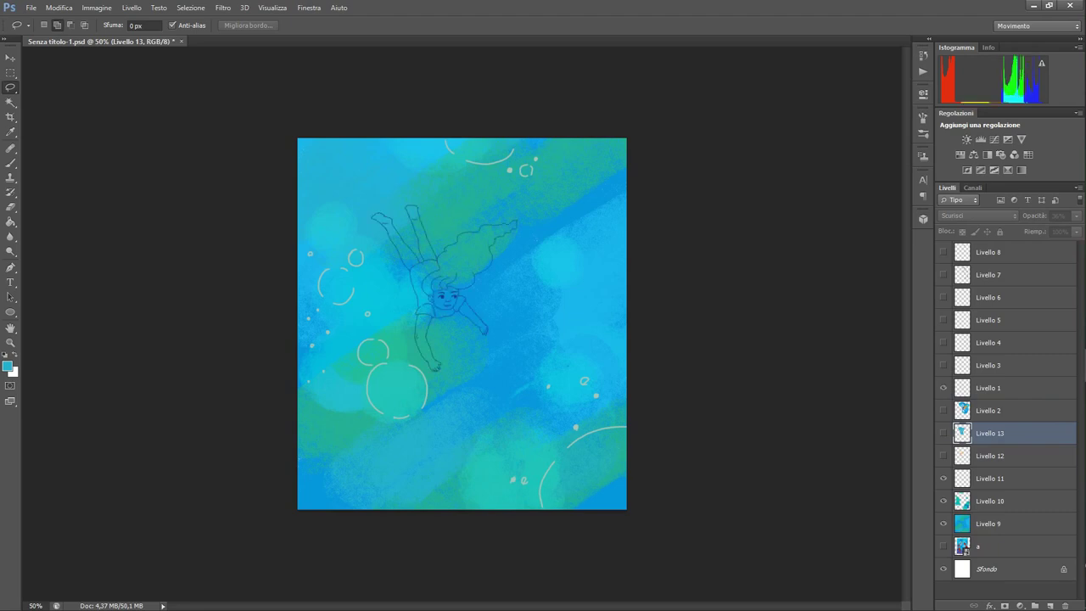
pyautogui.click(942, 456)
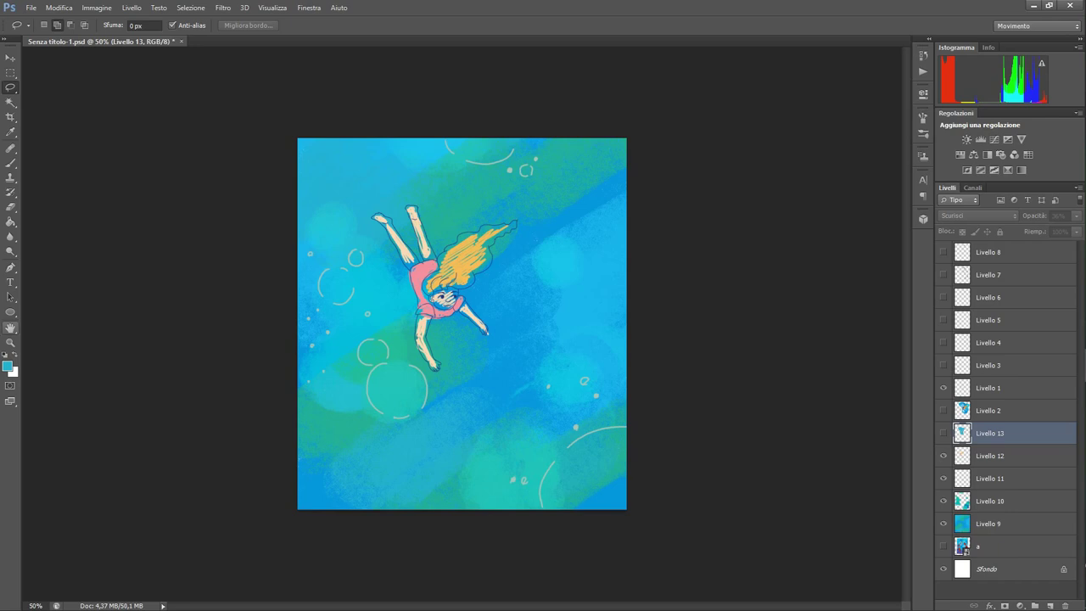
pyautogui.click(10, 343)
pyautogui.moveTo(459, 273); pyautogui.dragTo(577, 274)
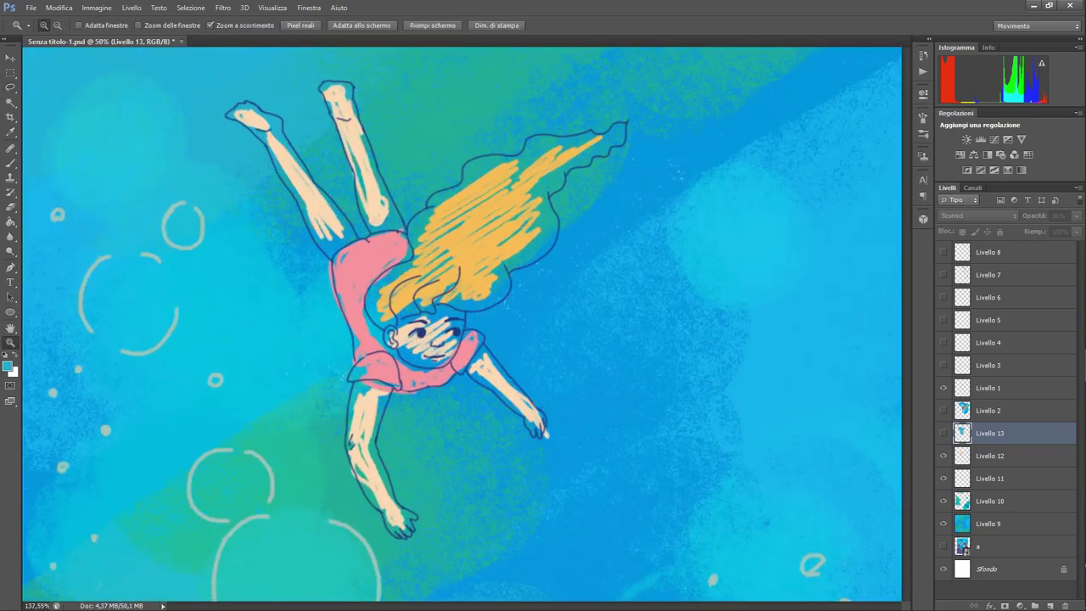
pyautogui.moveTo(509, 281); pyautogui.dragTo(696, 273)
pyautogui.moveTo(740, 228)
pyautogui.mouseDown()
pyautogui.moveTo(776, 228)
pyautogui.moveTo(763, 228)
pyautogui.mouseUp()
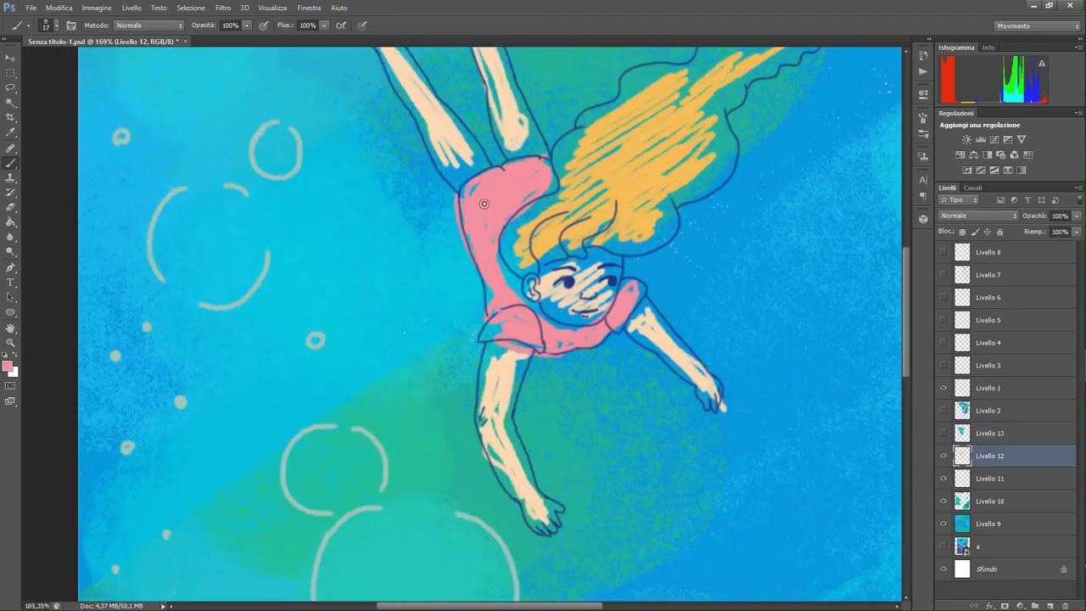
# Fill the girl's swimsuit body, sleeves and neckline with solid pink inside the line art on Livello 12
pyautogui.moveTo(482, 202); pyautogui.dragTo(468, 185)
pyautogui.moveTo(499, 256)
pyautogui.mouseDown()
pyautogui.moveTo(521, 295)
pyautogui.moveTo(490, 306)
pyautogui.mouseUp()
pyautogui.moveTo(502, 323); pyautogui.dragTo(479, 340)
pyautogui.moveTo(511, 343); pyautogui.dragTo(544, 348)
pyautogui.moveTo(528, 302); pyautogui.dragTo(572, 329)
pyautogui.moveTo(587, 326); pyautogui.dragTo(538, 306)
# Reduce the brush to 8 px for the swimsuit's edges and save the document
pyautogui.click(56, 26)
pyautogui.moveTo(25, 61); pyautogui.dragTo(18, 60)
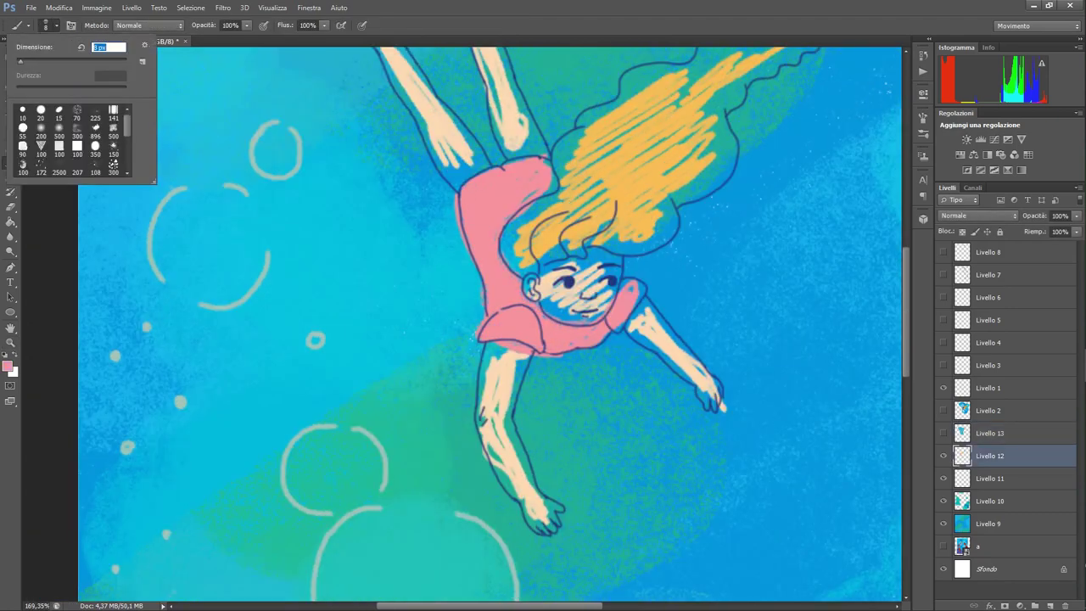
pyautogui.click(56, 26)
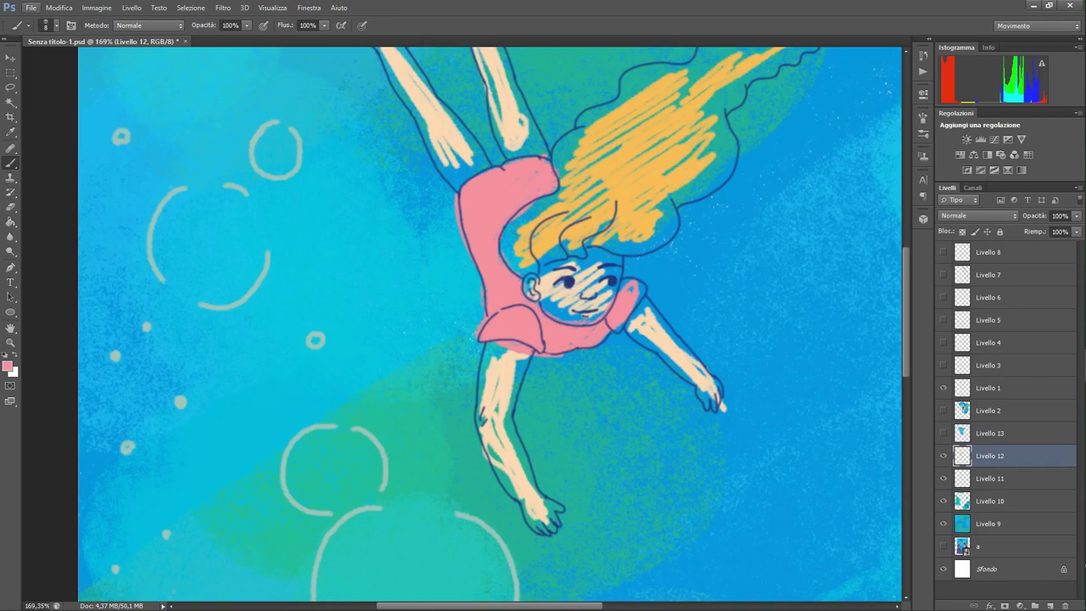
pyautogui.click(31, 7)
pyautogui.click(51, 164)
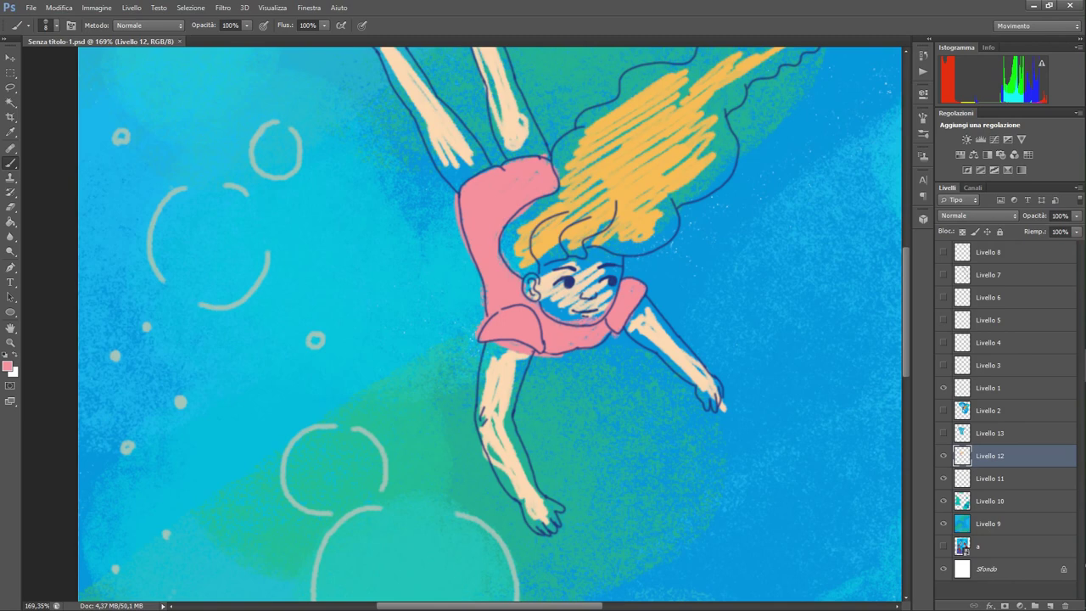
# Fill the girl's legs and feet with the skin tone sampled from her leg, staying inside the outlines
pyautogui.click(11, 133)
pyautogui.click(443, 127)
pyautogui.click(10, 162)
pyautogui.moveTo(449, 139); pyautogui.dragTo(443, 160)
pyautogui.moveTo(431, 119)
pyautogui.mouseDown()
pyautogui.moveTo(446, 170)
pyautogui.moveTo(459, 157)
pyautogui.moveTo(479, 174)
pyautogui.moveTo(450, 183)
pyautogui.moveTo(484, 168)
pyautogui.moveTo(448, 110)
pyautogui.mouseUp()
pyautogui.scroll(3, 450, 135)
pyautogui.moveTo(386, 250)
pyautogui.mouseDown()
pyautogui.moveTo(418, 318)
pyautogui.moveTo(407, 229)
pyautogui.moveTo(363, 231)
pyautogui.moveTo(335, 209)
pyautogui.moveTo(363, 198)
pyautogui.moveTo(397, 229)
pyautogui.mouseUp()
pyautogui.moveTo(459, 204)
pyautogui.mouseDown()
pyautogui.moveTo(450, 175)
pyautogui.moveTo(481, 172)
pyautogui.moveTo(500, 333)
pyautogui.moveTo(507, 346)
pyautogui.moveTo(534, 344)
pyautogui.moveTo(496, 233)
pyautogui.mouseUp()
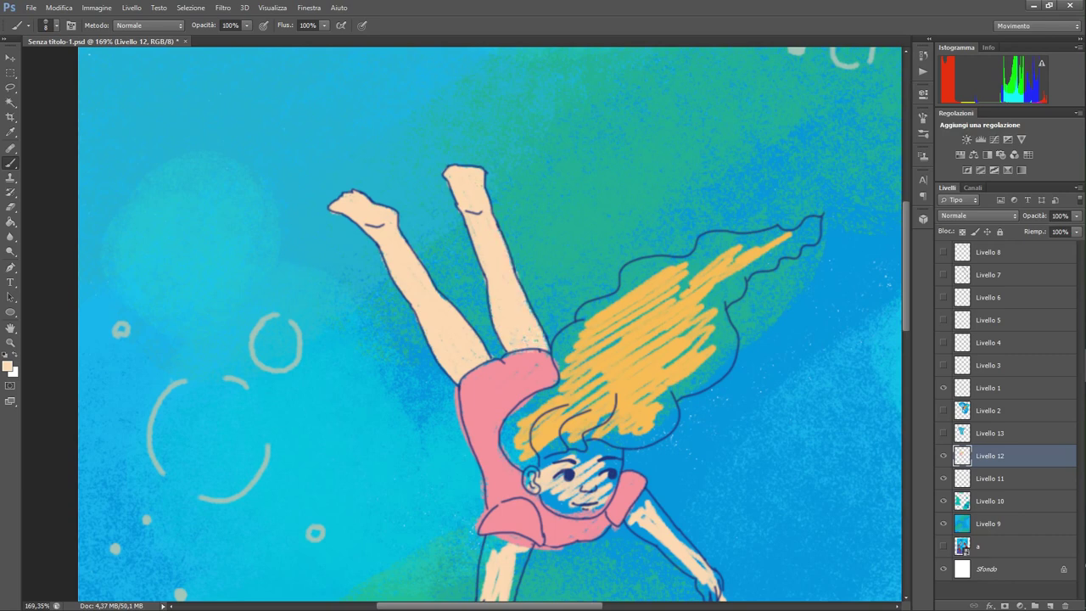
# Erase the pink spill outside the swimsuit's outline at the waist and sleeve with a small Eraser
pyautogui.click(10, 207)
pyautogui.click(56, 27)
pyautogui.click(22, 61)
pyautogui.press('Return')
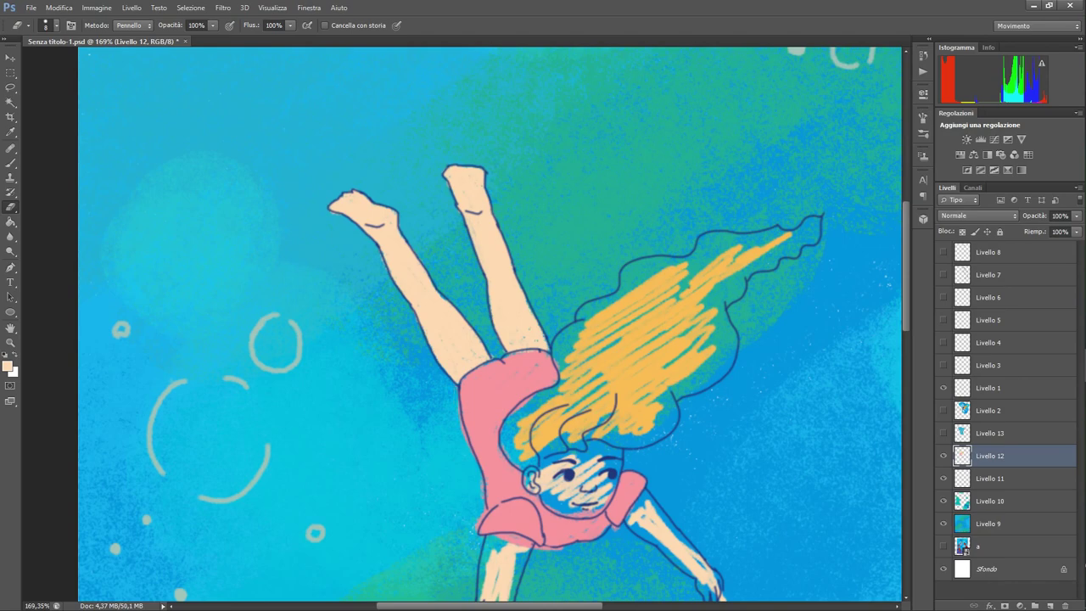
pyautogui.moveTo(460, 416); pyautogui.dragTo(466, 445)
pyautogui.moveTo(485, 511); pyautogui.dragTo(477, 528)
pyautogui.scroll(-4, 490, 324)
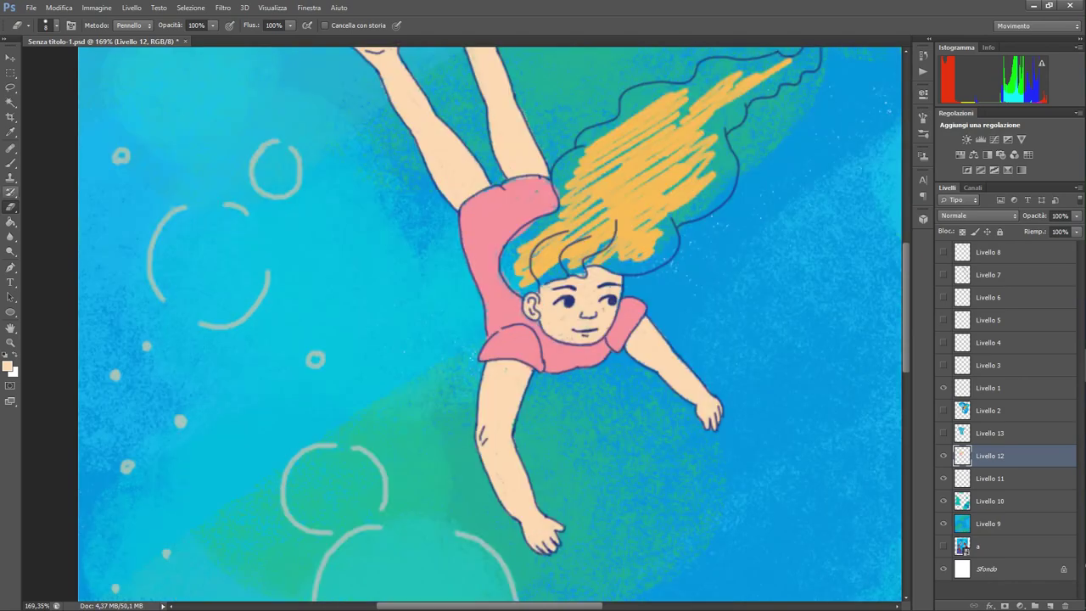
# Fill the girl's flowing hair up to its outline with the orange-yellow sampled from the rough hair strokes
pyautogui.press('b')
pyautogui.scroll(2, 489, 324)
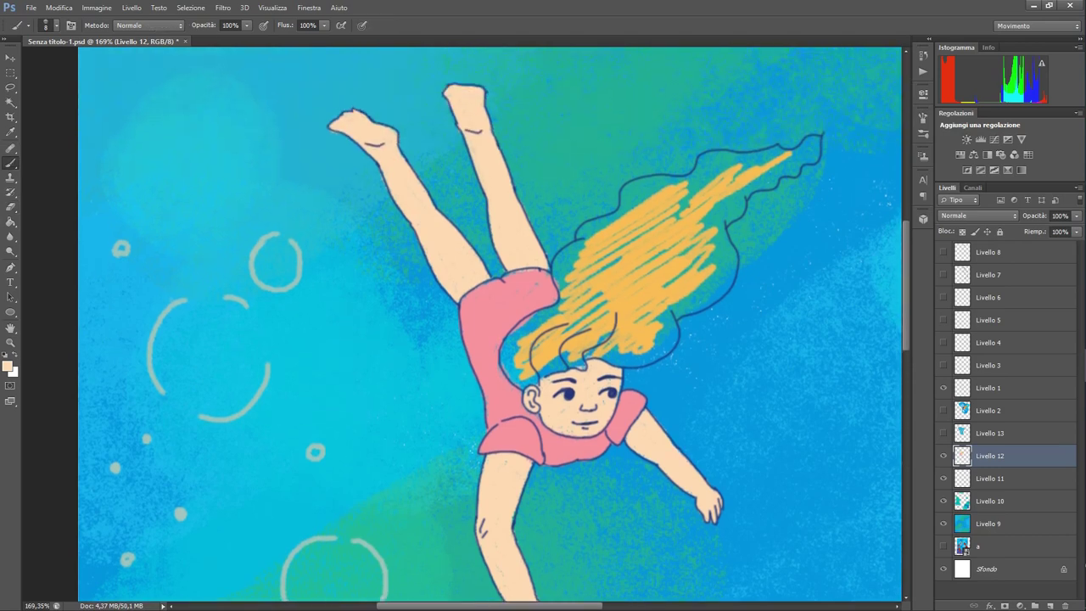
pyautogui.press('i')
pyautogui.click(628, 293)
pyautogui.press('b')
pyautogui.click(56, 25)
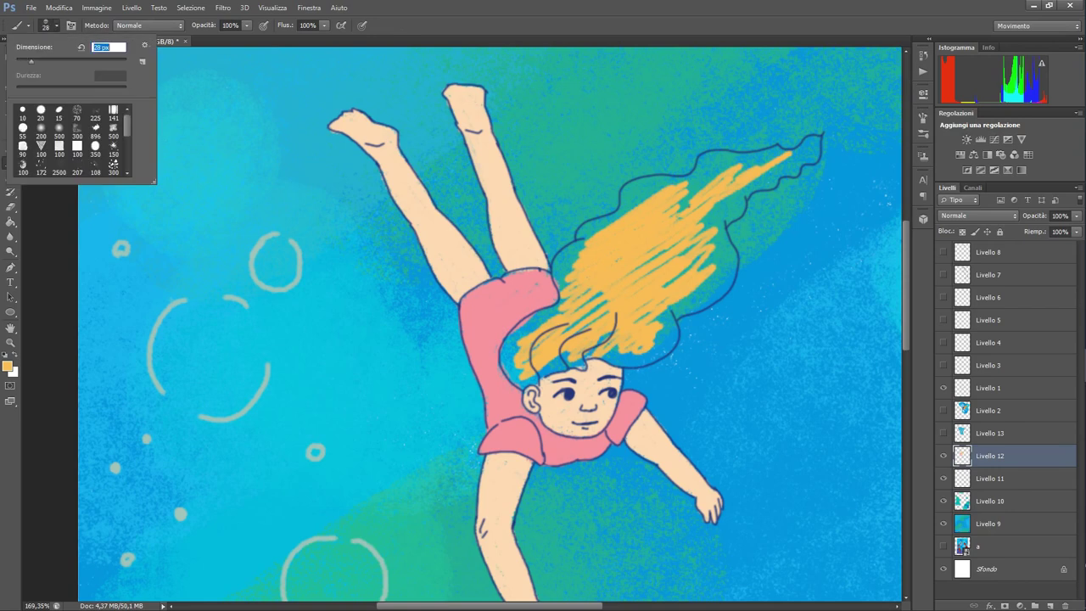
pyautogui.click(60, 149)
pyautogui.write('7')
pyautogui.press('Return')
pyautogui.moveTo(683, 219)
pyautogui.mouseDown()
pyautogui.moveTo(636, 282)
pyautogui.moveTo(695, 310)
pyautogui.moveTo(679, 321)
pyautogui.moveTo(728, 242)
pyautogui.moveTo(712, 276)
pyautogui.moveTo(694, 248)
pyautogui.moveTo(699, 219)
pyautogui.moveTo(735, 199)
pyautogui.moveTo(742, 217)
pyautogui.mouseUp()
pyautogui.moveTo(672, 214)
pyautogui.mouseDown()
pyautogui.moveTo(733, 177)
pyautogui.moveTo(682, 188)
pyautogui.moveTo(570, 249)
pyautogui.moveTo(606, 221)
pyautogui.mouseUp()
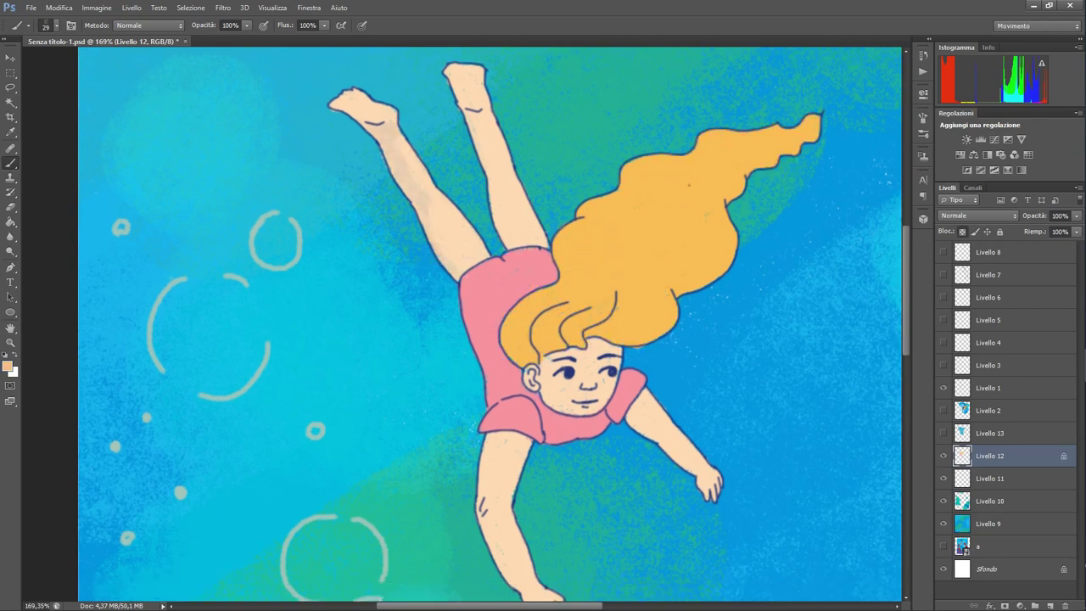
# Paint a first shadow in a slightly darker skin tone along the girl's legs and arms with a 29 px brush
pyautogui.moveTo(468, 117); pyautogui.dragTo(485, 168)
pyautogui.moveTo(492, 130); pyautogui.dragTo(500, 165)
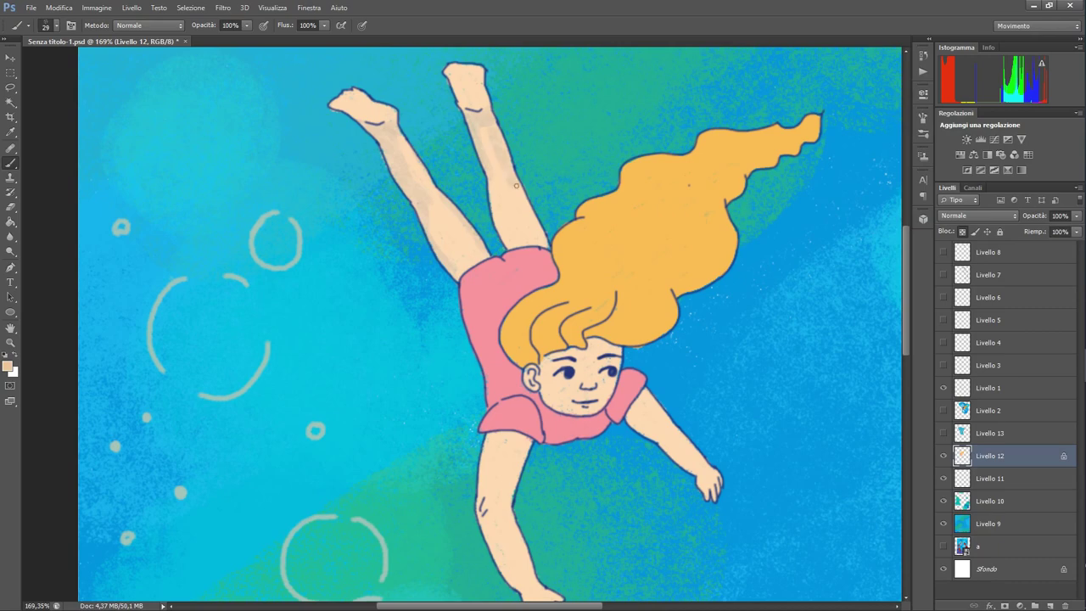
pyautogui.moveTo(520, 200); pyautogui.dragTo(539, 229)
pyautogui.scroll(-5, 509, 238)
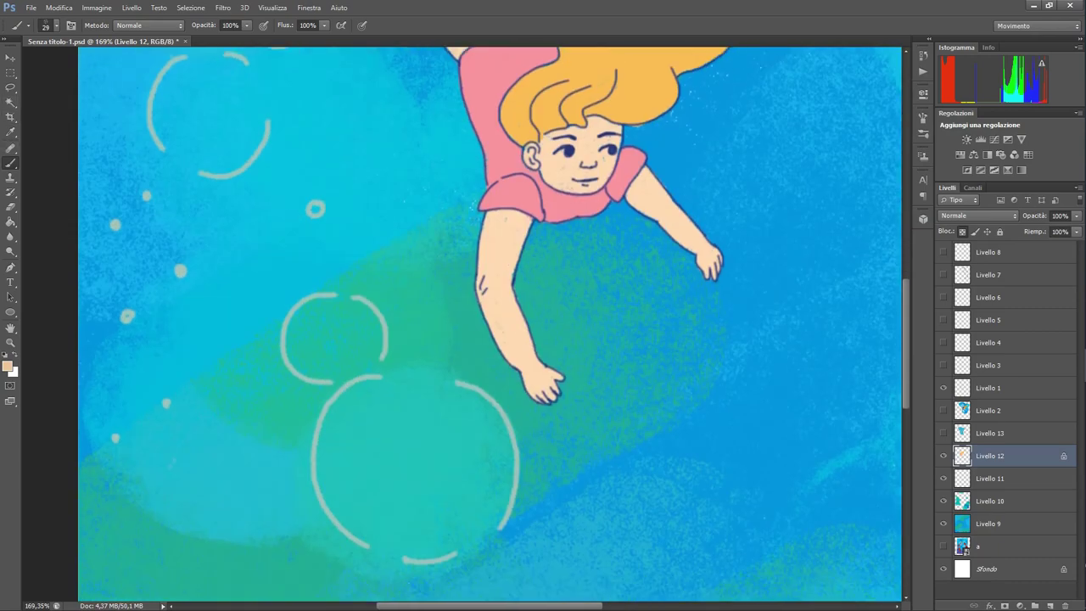
pyautogui.moveTo(642, 190); pyautogui.dragTo(703, 258)
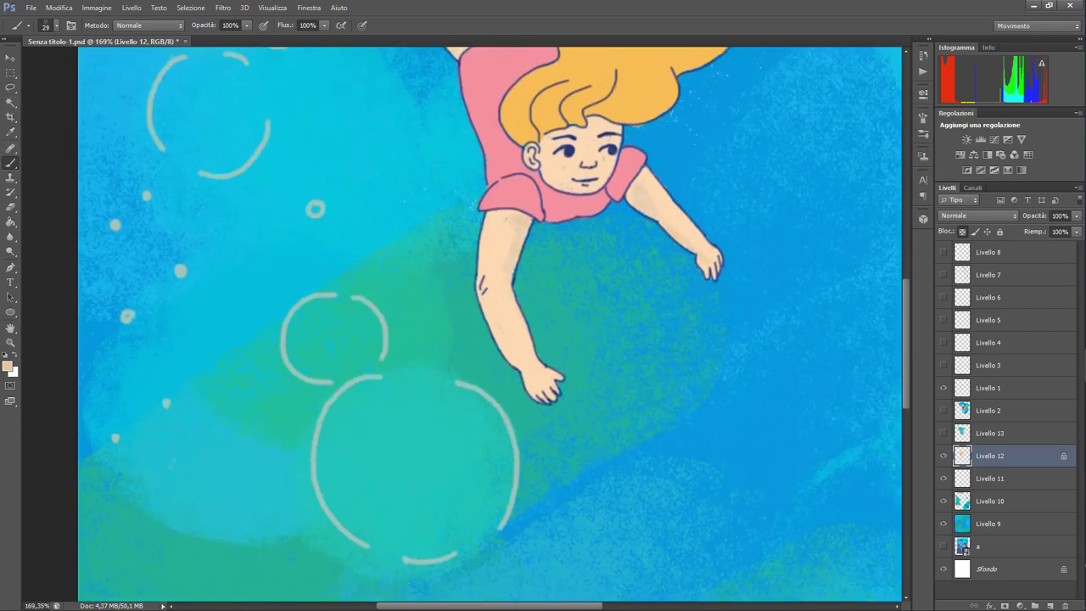
pyautogui.scroll(5, 490, 325)
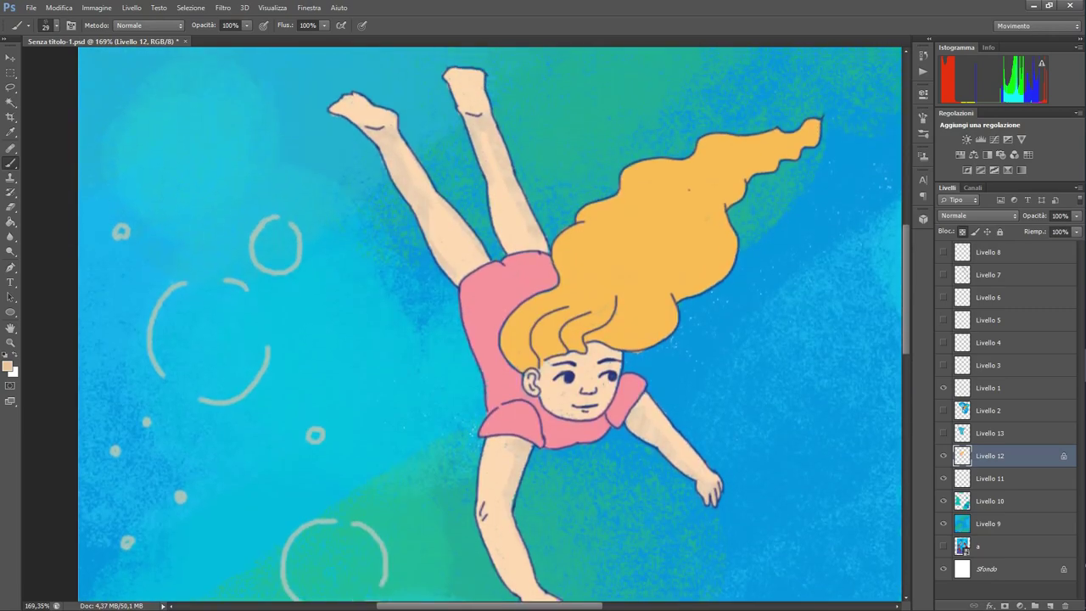
# Choose the darker tan e2b686 as foreground colour and deepen the shadows along both of the girl's legs
pyautogui.click(7, 366)
pyautogui.click(604, 187)
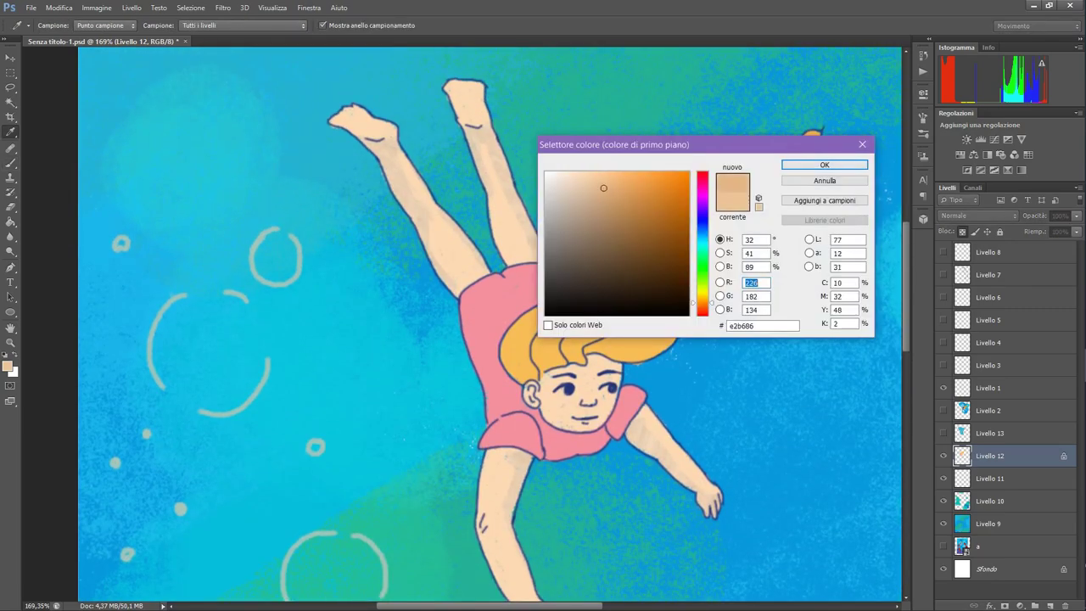
pyautogui.click(824, 165)
pyautogui.moveTo(379, 146)
pyautogui.mouseDown()
pyautogui.moveTo(427, 234)
pyautogui.moveTo(486, 272)
pyautogui.moveTo(430, 238)
pyautogui.moveTo(396, 141)
pyautogui.mouseUp()
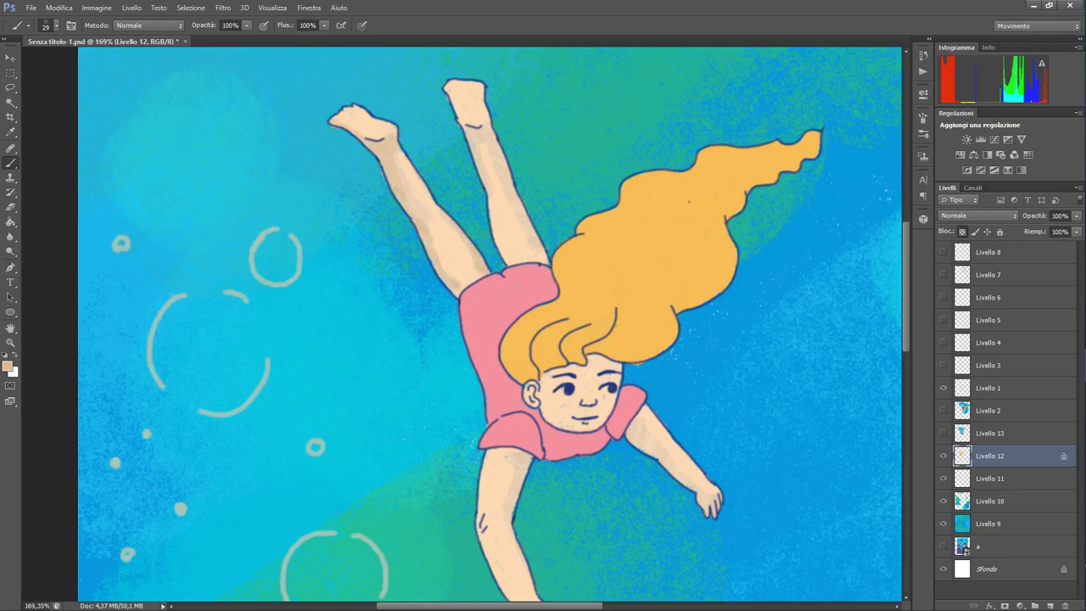
pyautogui.moveTo(488, 129)
pyautogui.mouseDown()
pyautogui.moveTo(484, 148)
pyautogui.moveTo(540, 253)
pyautogui.mouseUp()
pyautogui.moveTo(483, 162); pyautogui.dragTo(498, 254)
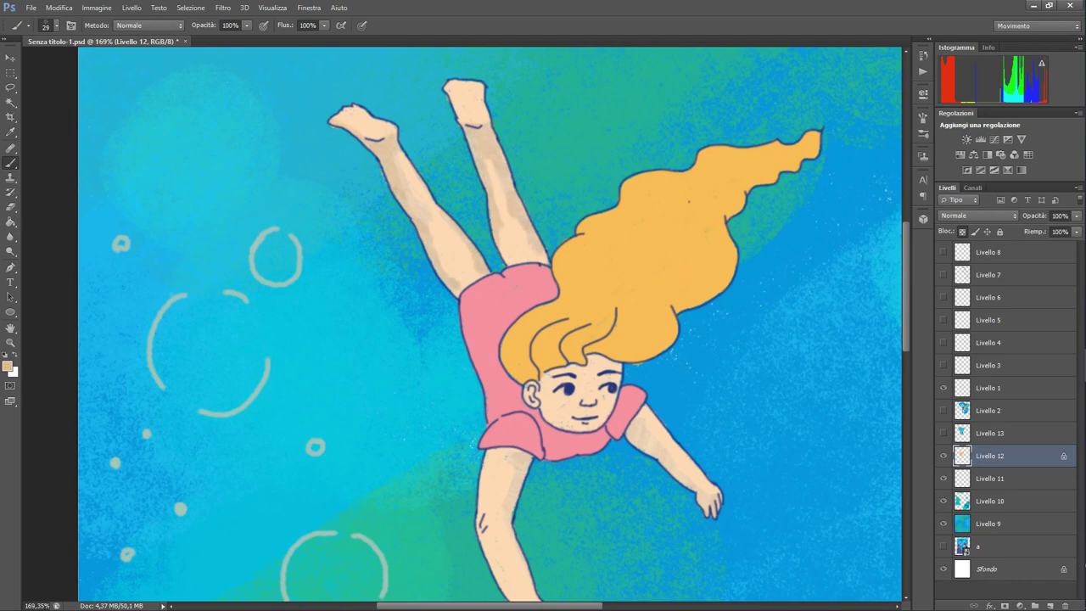
# Deepen the shadows along both of the girl's arms with the same darker tan
pyautogui.scroll(-3, 526, 339)
pyautogui.moveTo(525, 308); pyautogui.dragTo(514, 350)
pyautogui.moveTo(519, 301)
pyautogui.mouseDown()
pyautogui.moveTo(505, 318)
pyautogui.moveTo(537, 448)
pyautogui.mouseUp()
pyautogui.moveTo(509, 385); pyautogui.dragTo(551, 458)
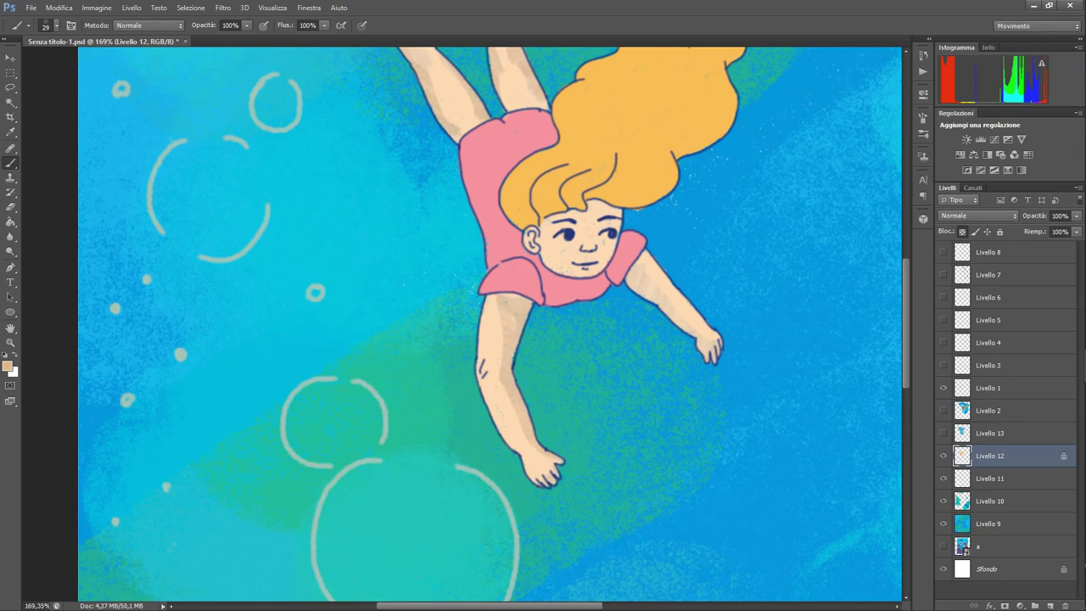
pyautogui.moveTo(711, 340); pyautogui.dragTo(634, 258)
pyautogui.scroll(5, 636, 272)
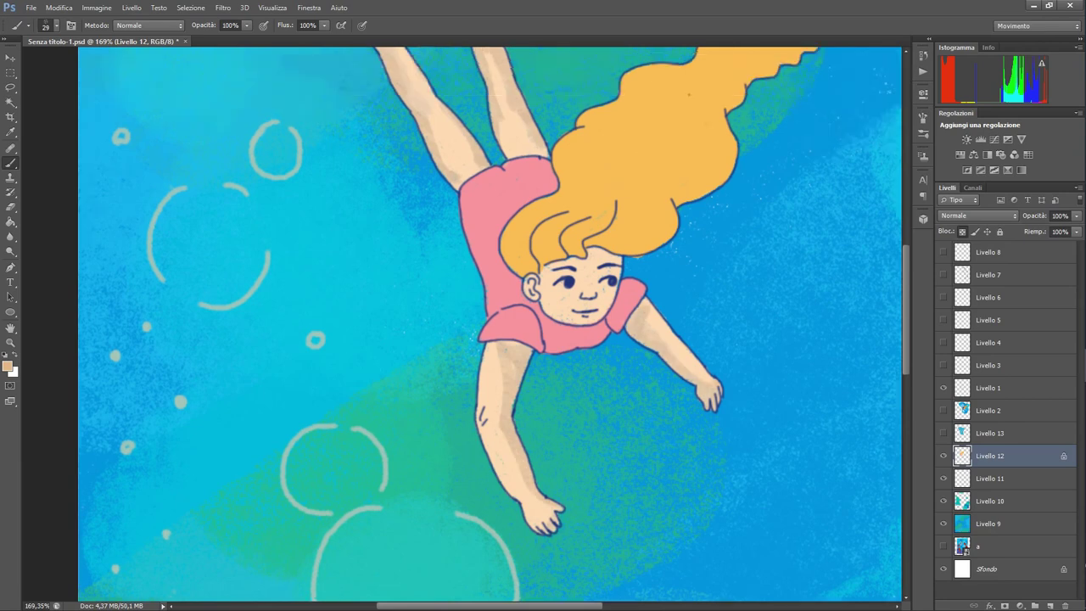
# Sample the light skin tone and paint it over the shading on the girl's legs
pyautogui.click(11, 132)
pyautogui.click(510, 315)
pyautogui.click(11, 162)
pyautogui.moveTo(512, 291); pyautogui.dragTo(503, 310)
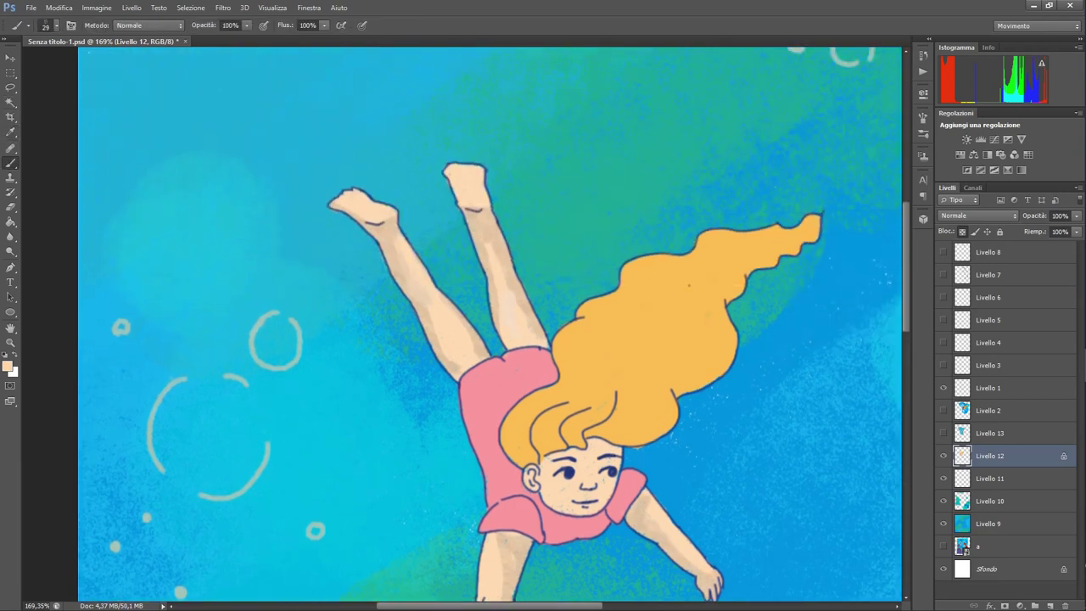
pyautogui.moveTo(481, 227); pyautogui.dragTo(492, 276)
# Reduce the brush to 16 px, pick a mid skin tone and refine the shading on the girl's raised leg
pyautogui.click(57, 26)
pyautogui.moveTo(27, 61); pyautogui.dragTo(25, 61)
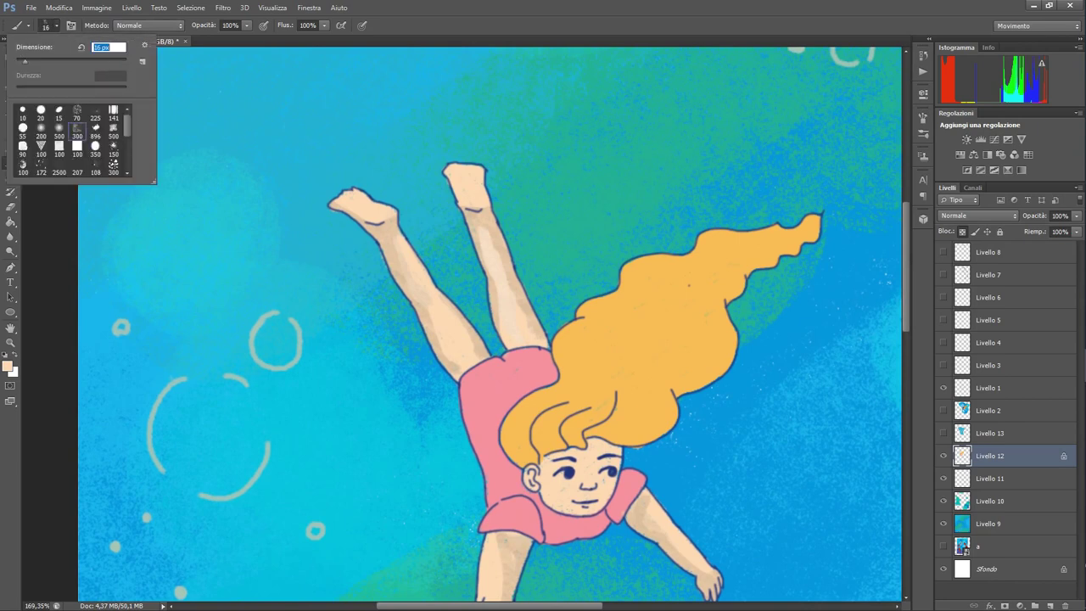
pyautogui.click(7, 367)
pyautogui.click(802, 161)
pyautogui.moveTo(481, 224); pyautogui.dragTo(521, 315)
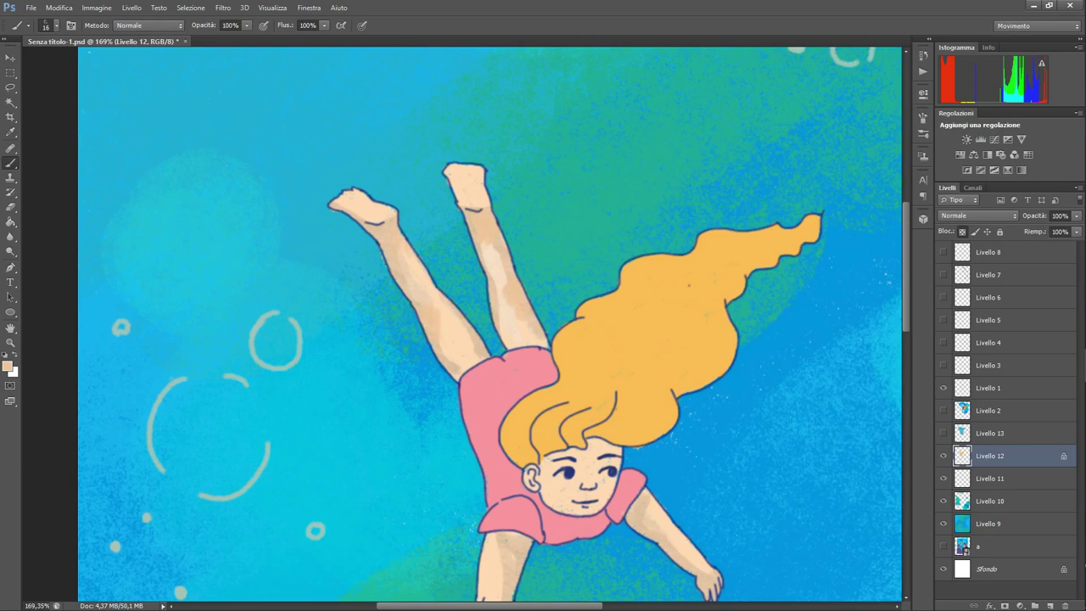
# Blend the shading on the girl's forearm and below both sleeves with the mid skin tone
pyautogui.scroll(-5, 542, 348)
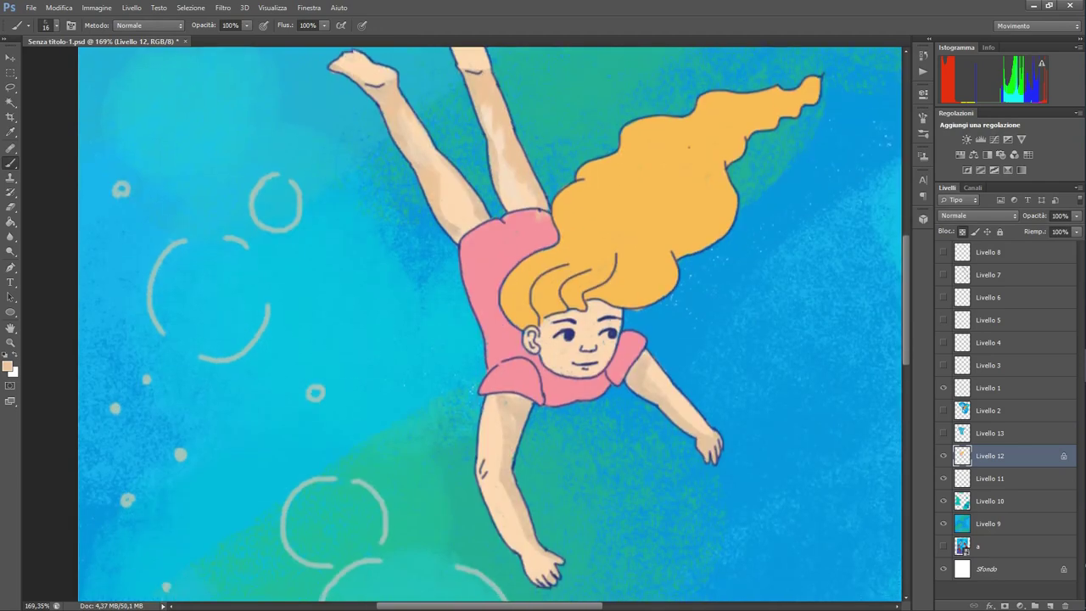
pyautogui.moveTo(482, 443); pyautogui.dragTo(508, 519)
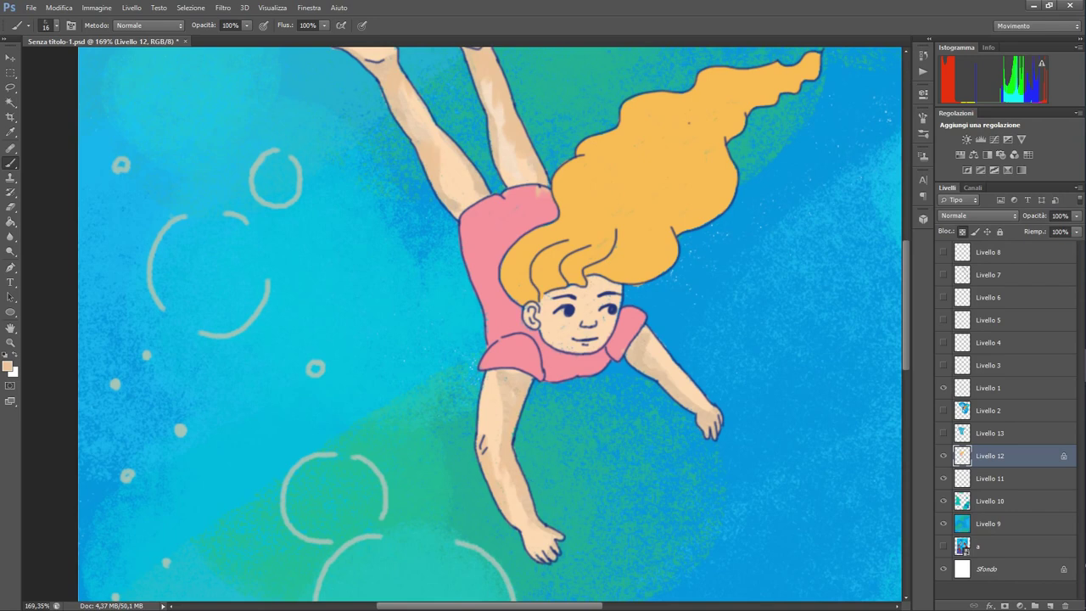
pyautogui.moveTo(496, 377); pyautogui.dragTo(487, 389)
pyautogui.moveTo(650, 336); pyautogui.dragTo(659, 351)
# Sample the swimsuit's pink, choose a darker pink from it and shade the sleeves, neckline and body beside the hair
pyautogui.keyDown('alt'); pyautogui.click(511, 354); pyautogui.keyUp('alt')
pyautogui.click(7, 367)
pyautogui.click(625, 187)
pyautogui.click(823, 165)
pyautogui.moveTo(528, 365)
pyautogui.mouseDown()
pyautogui.moveTo(599, 364)
pyautogui.moveTo(619, 347)
pyautogui.moveTo(526, 339)
pyautogui.mouseUp()
pyautogui.moveTo(615, 344); pyautogui.dragTo(627, 317)
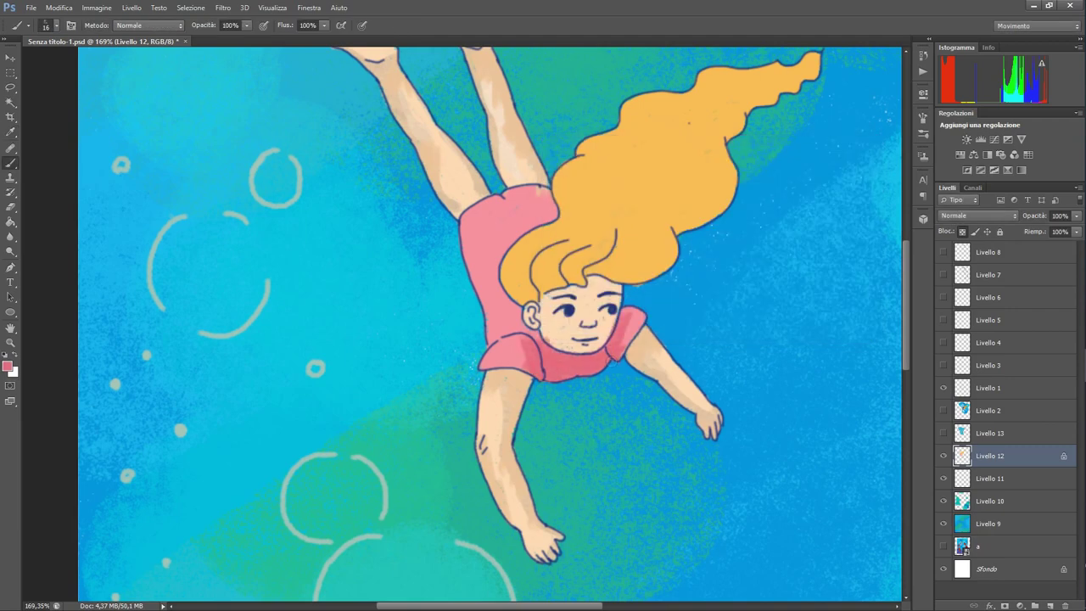
pyautogui.moveTo(496, 259); pyautogui.dragTo(543, 212)
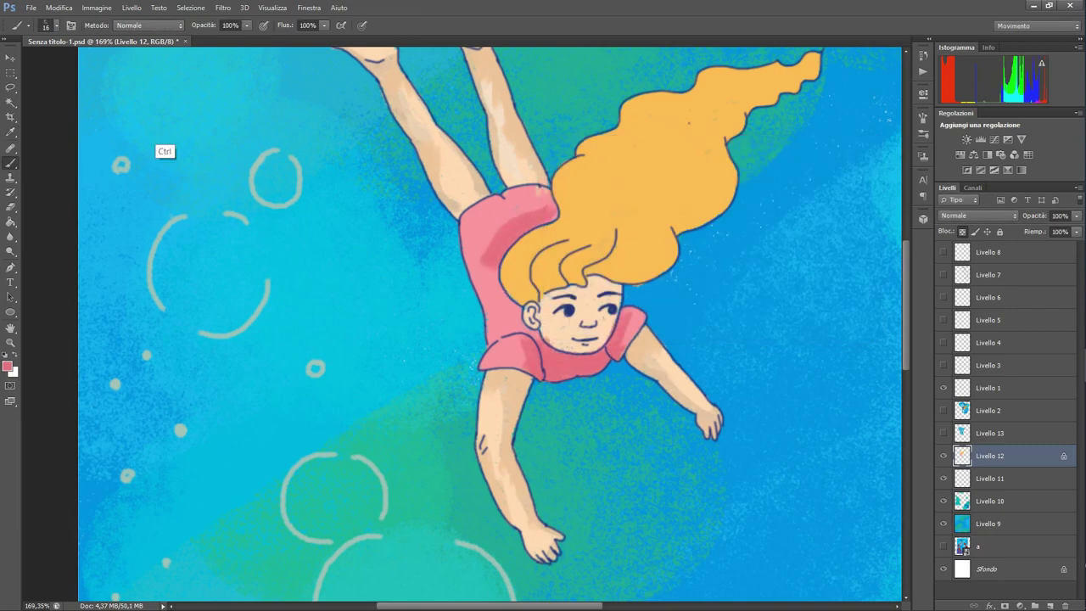
# Set the brush to 4 px and add fine diagonal shading strokes across the lower part of the swimsuit
pyautogui.click(56, 25)
pyautogui.write('4')
pyautogui.press('Return')
pyautogui.moveTo(542, 195)
pyautogui.mouseDown()
pyautogui.moveTo(464, 225)
pyautogui.moveTo(471, 262)
pyautogui.mouseUp()
pyautogui.moveTo(540, 189)
pyautogui.mouseDown()
pyautogui.moveTo(463, 244)
pyautogui.moveTo(474, 273)
pyautogui.mouseUp()
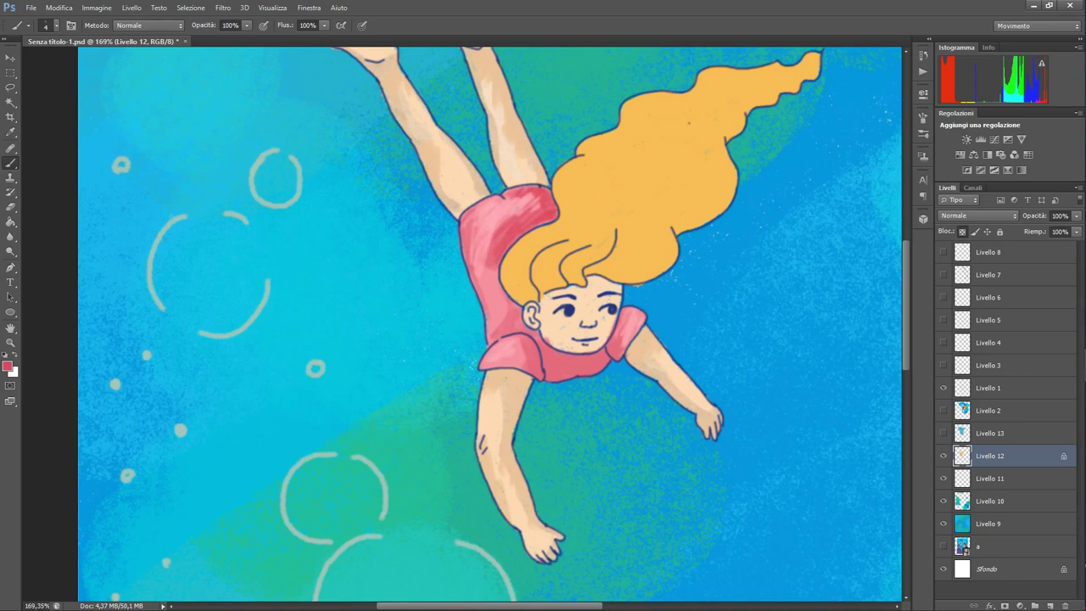
# Add fine reddish-pink shading strokes to both sleeves and the edge where the near sleeve meets the neckline
pyautogui.moveTo(498, 367)
pyautogui.mouseDown()
pyautogui.moveTo(528, 366)
pyautogui.moveTo(523, 339)
pyautogui.mouseUp()
pyautogui.moveTo(609, 351); pyautogui.dragTo(623, 336)
pyautogui.moveTo(619, 355)
pyautogui.mouseDown()
pyautogui.moveTo(636, 330)
pyautogui.moveTo(629, 321)
pyautogui.mouseUp()
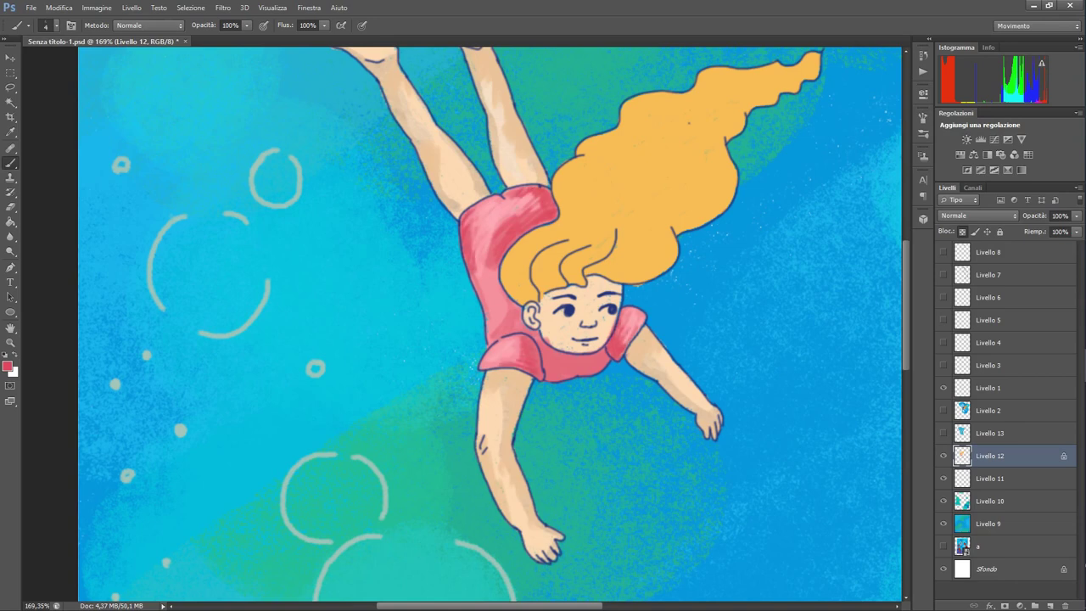
pyautogui.moveTo(548, 377)
pyautogui.mouseDown()
pyautogui.moveTo(594, 370)
pyautogui.moveTo(545, 365)
pyautogui.mouseUp()
pyautogui.moveTo(545, 359)
pyautogui.mouseDown()
pyautogui.moveTo(599, 363)
pyautogui.moveTo(539, 339)
pyautogui.moveTo(515, 308)
pyautogui.moveTo(501, 334)
pyautogui.mouseUp()
# Choose a deeper crimson and darken the swimsuit's neckline, the hip beside the hair and the side above the sleeve
pyautogui.click(8, 365)
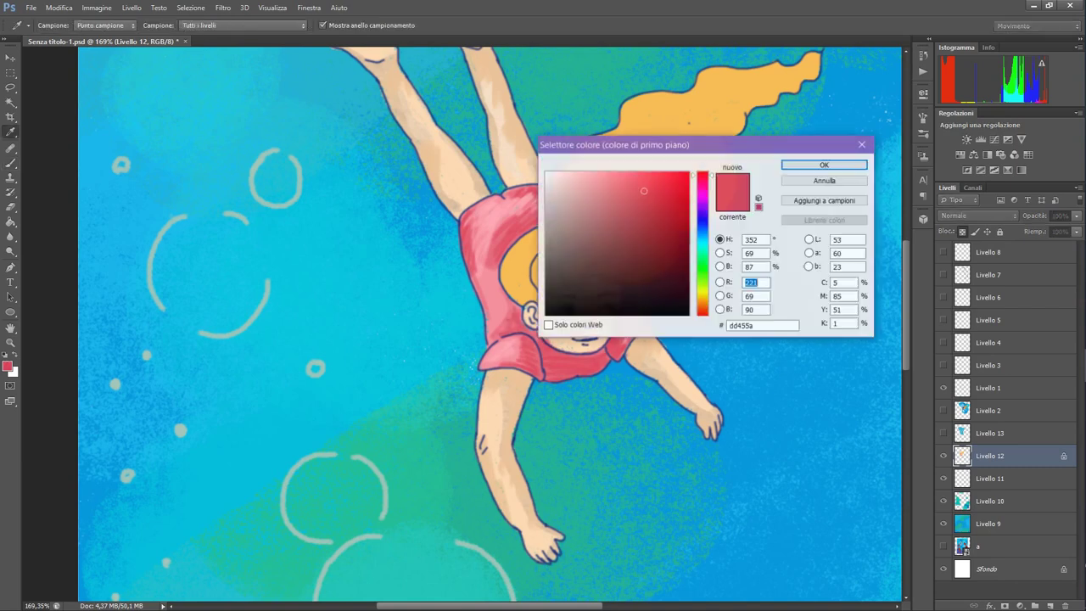
pyautogui.click(655, 207)
pyautogui.click(824, 164)
pyautogui.moveTo(553, 378)
pyautogui.mouseDown()
pyautogui.moveTo(594, 371)
pyautogui.moveTo(558, 355)
pyautogui.moveTo(542, 366)
pyautogui.moveTo(537, 338)
pyautogui.moveTo(582, 359)
pyautogui.moveTo(603, 350)
pyautogui.mouseUp()
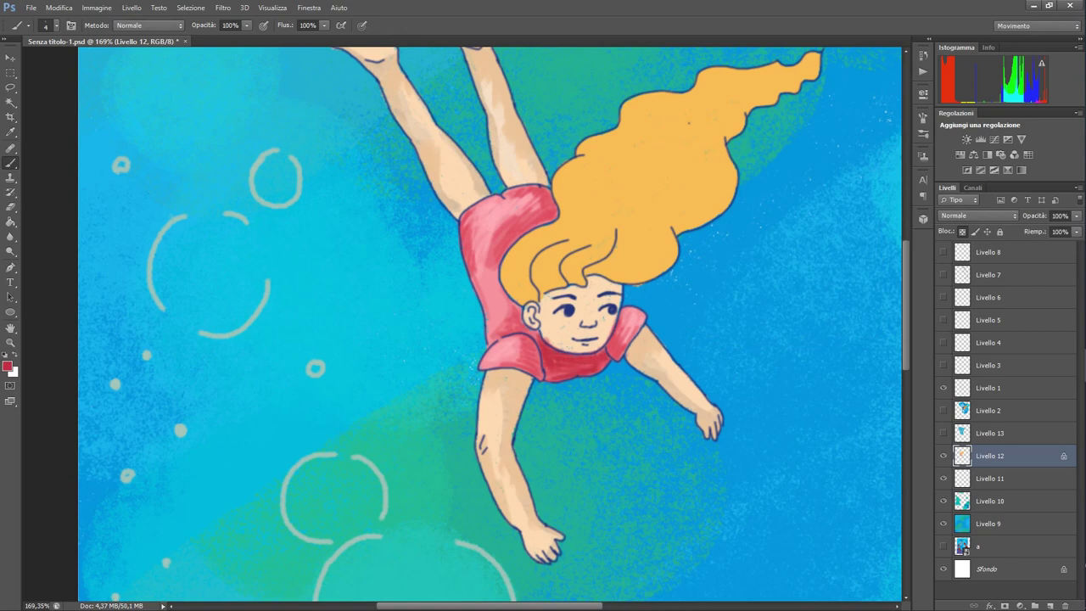
pyautogui.moveTo(529, 229); pyautogui.dragTo(551, 201)
pyautogui.moveTo(489, 324); pyautogui.dragTo(501, 344)
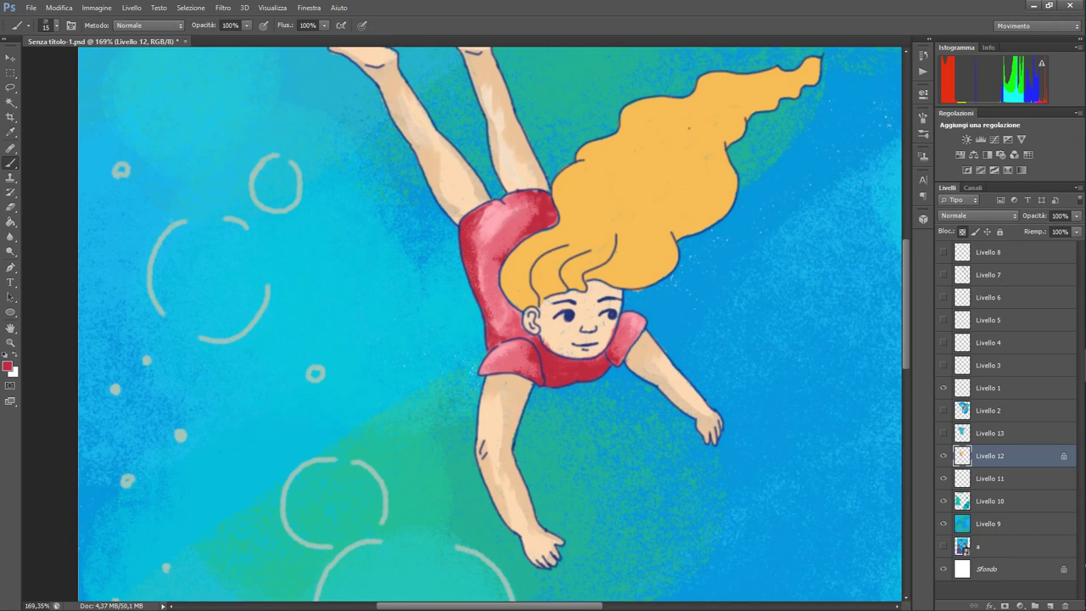
# Sample the lighter pink from the sleeve and reduce the brush to 6 px for blending the swimsuit's shading
pyautogui.click(10, 132)
pyautogui.click(509, 352)
pyautogui.click(11, 162)
pyautogui.click(57, 25)
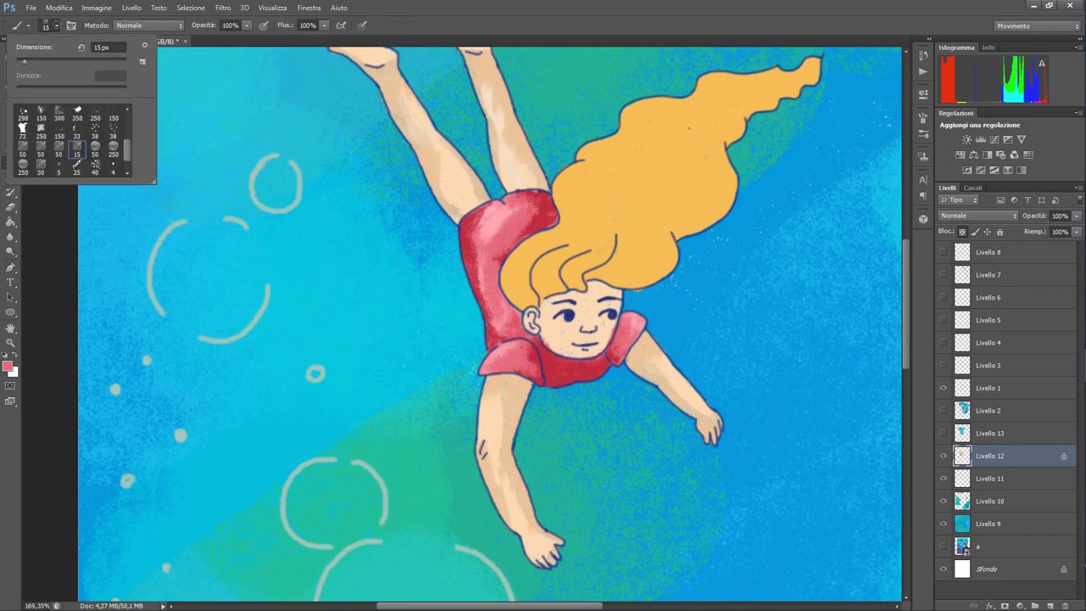
pyautogui.moveTo(21, 62); pyautogui.dragTo(20, 62)
pyautogui.press('Return')
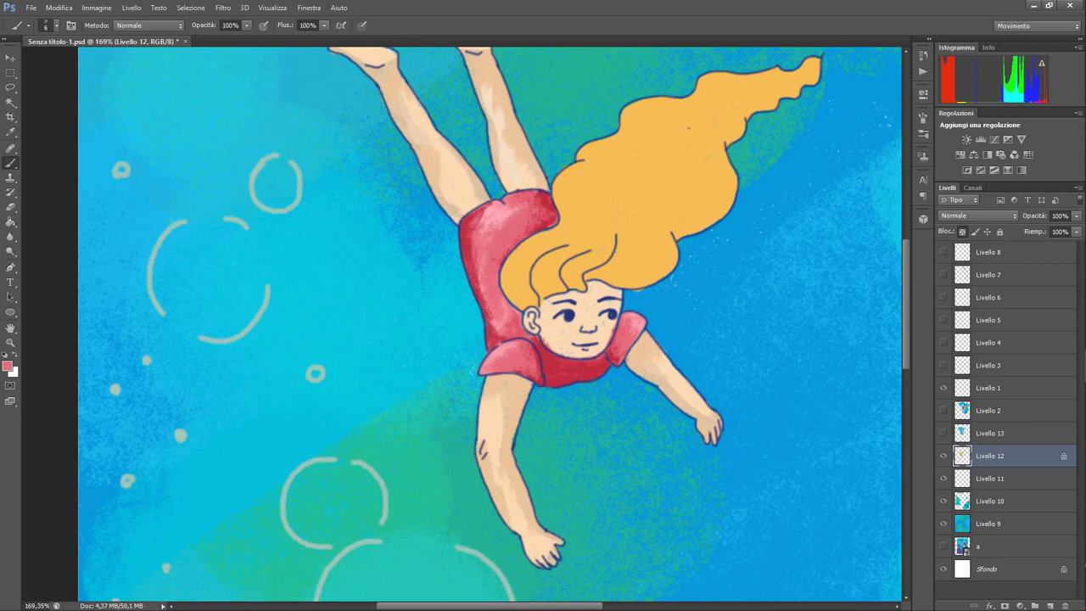
# Shade the girl's face with a sampled skin tone and add blush on the nose and near the eye with the sleeve's pink
pyautogui.keyDown('alt'); pyautogui.click(555, 348); pyautogui.keyUp('alt')
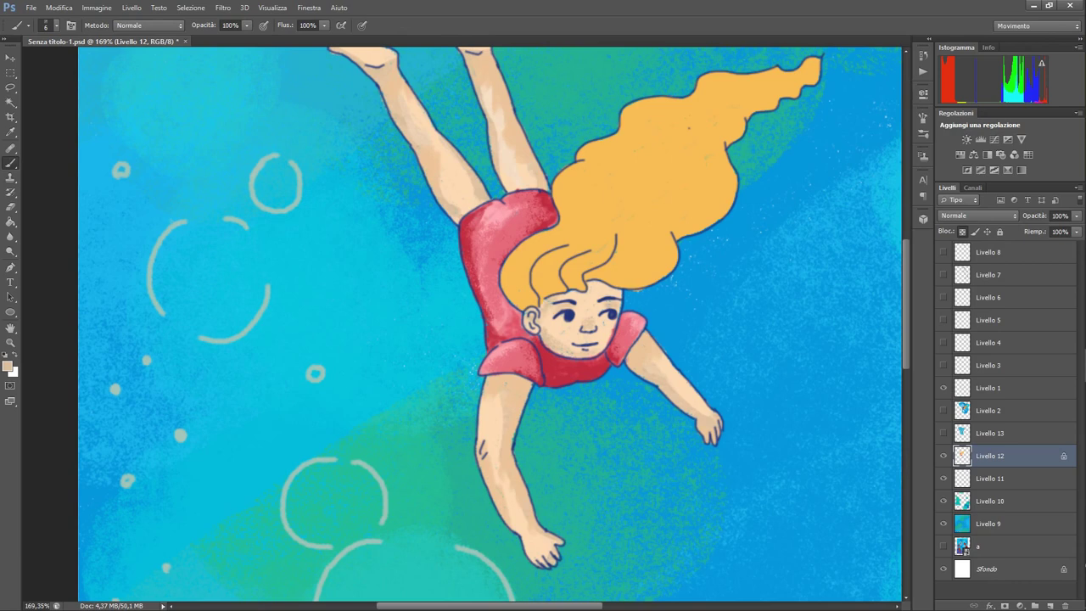
pyautogui.click(10, 132)
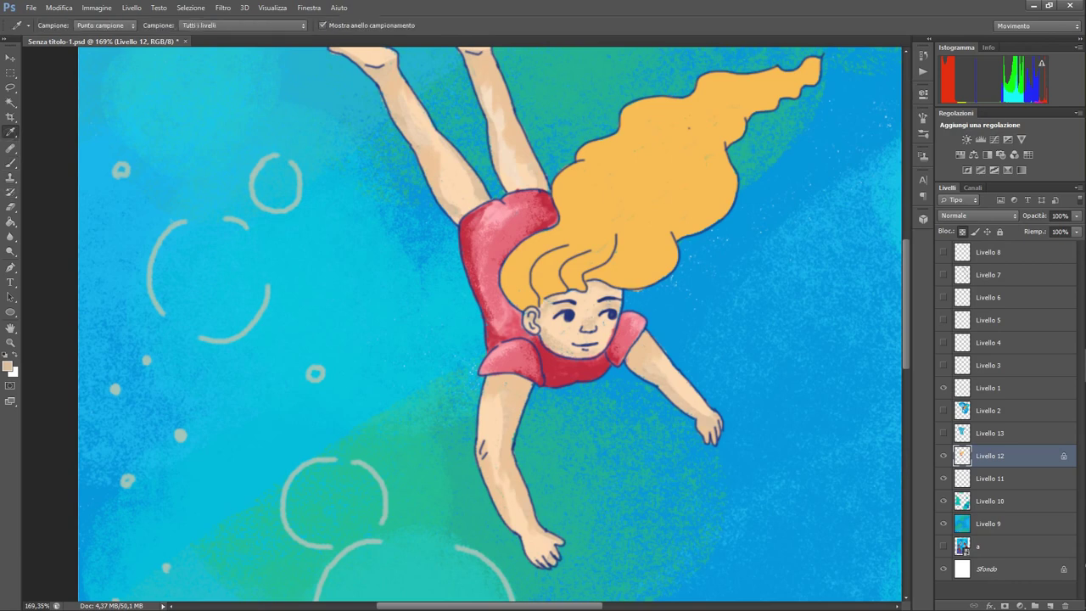
pyautogui.click(510, 357)
pyautogui.press('b')
pyautogui.moveTo(589, 322); pyautogui.dragTo(587, 324)
pyautogui.moveTo(598, 304); pyautogui.dragTo(614, 305)
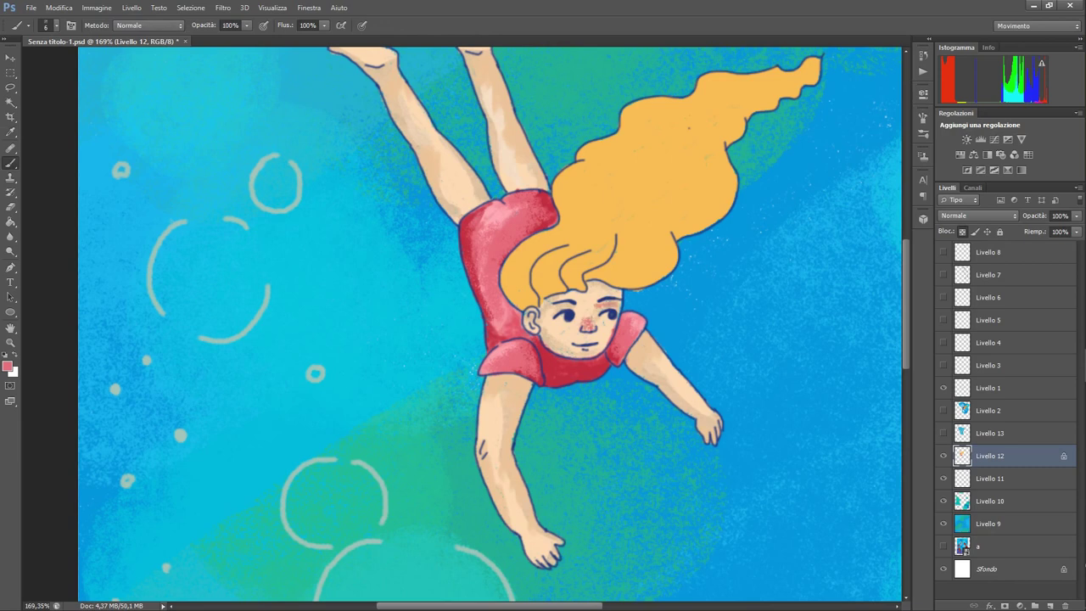
# Undo the rough blush strokes and repaint the blush on the girl's cheeks with pink sampled from the swimsuit
pyautogui.hotkey('ctrl', 'z')
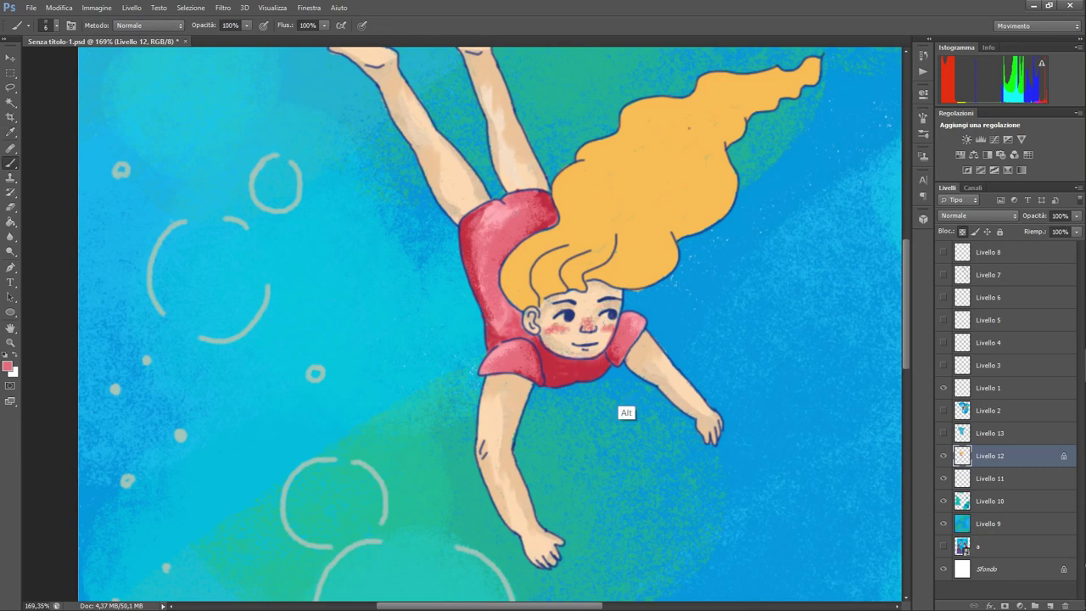
pyautogui.hotkey('ctrl', 'alt', 'z')
pyautogui.press('i')
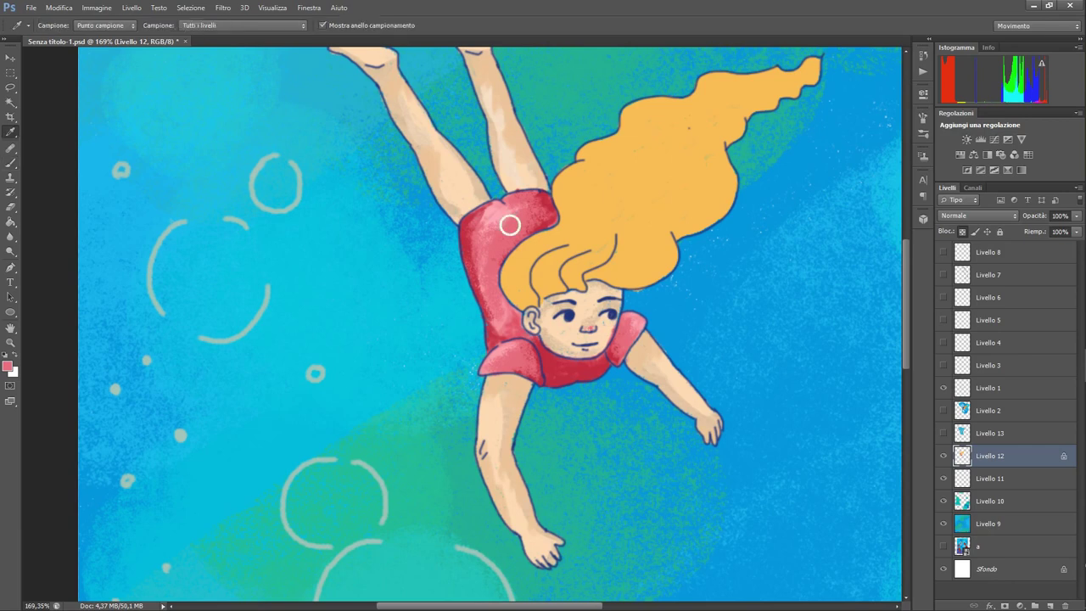
pyautogui.click(505, 224)
pyautogui.click(10, 162)
pyautogui.moveTo(587, 327)
pyautogui.mouseDown()
pyautogui.moveTo(559, 308)
pyautogui.moveTo(592, 327)
pyautogui.moveTo(561, 333)
pyautogui.moveTo(608, 325)
pyautogui.mouseUp()
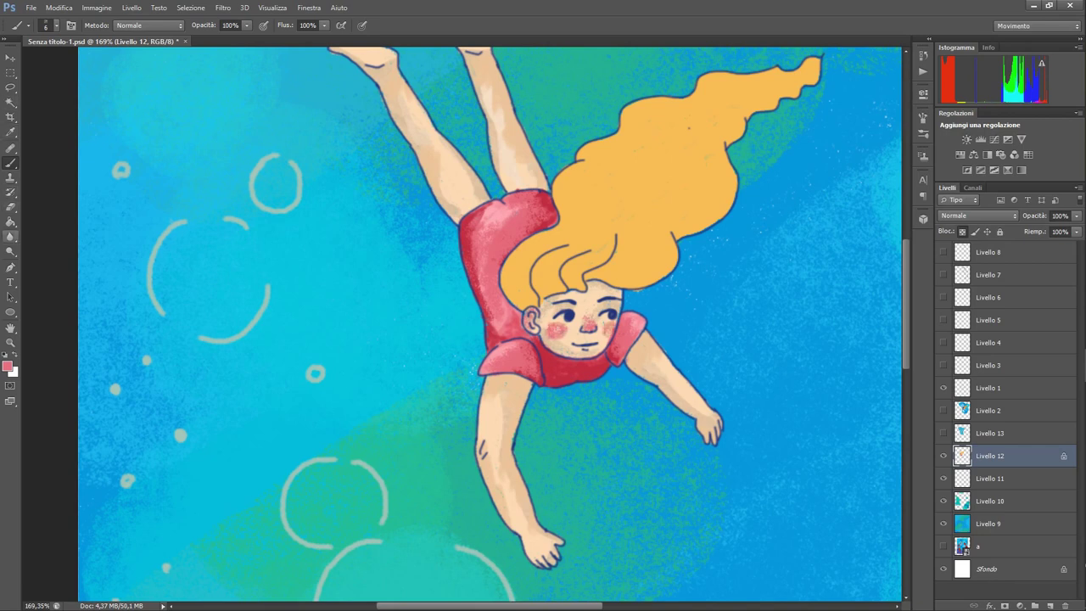
# Shade the hair from the lower curl to the tip with a darker golden yellow and a 31 px brush
pyautogui.scroll(3, 490, 324)
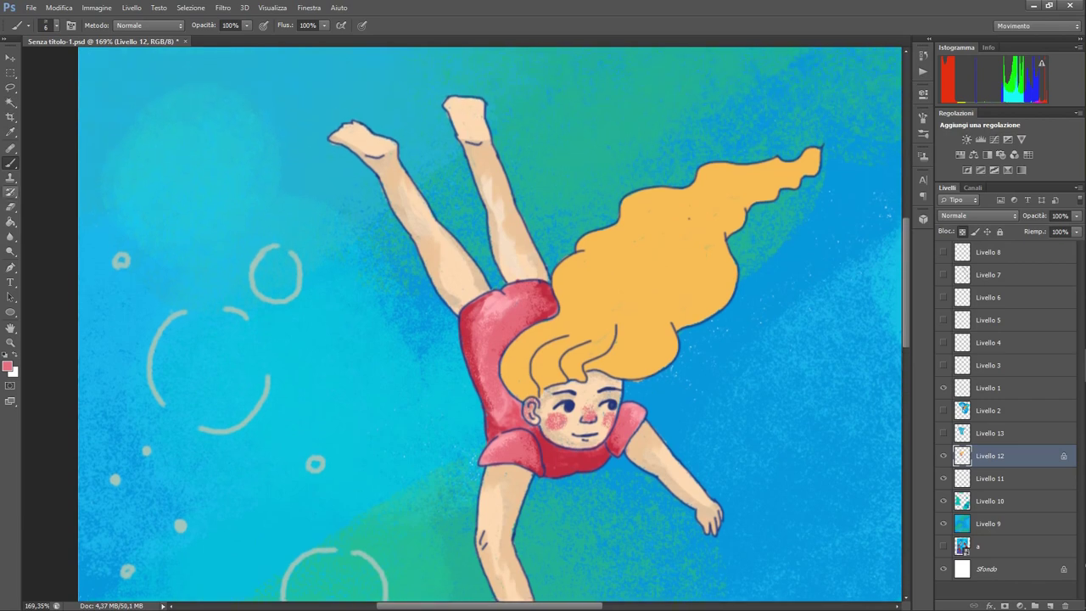
pyautogui.click(10, 133)
pyautogui.click(577, 463)
pyautogui.click(11, 162)
pyautogui.click(11, 132)
pyautogui.click(593, 280)
pyautogui.click(10, 162)
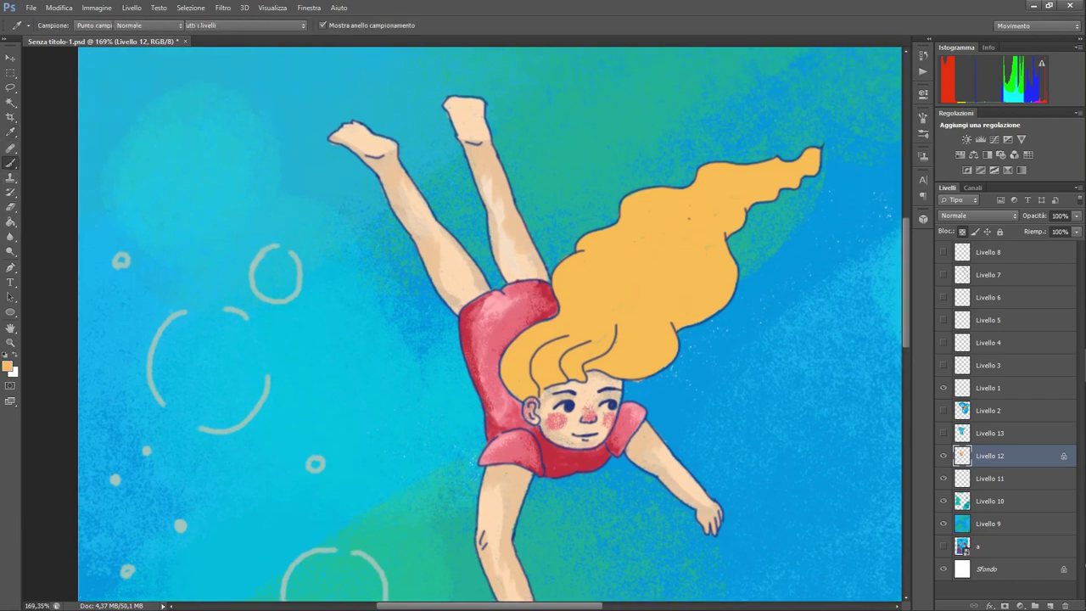
pyautogui.click(8, 366)
pyautogui.click(651, 185)
pyautogui.click(799, 165)
pyautogui.click(57, 26)
pyautogui.moveTo(19, 63); pyautogui.dragTo(24, 63)
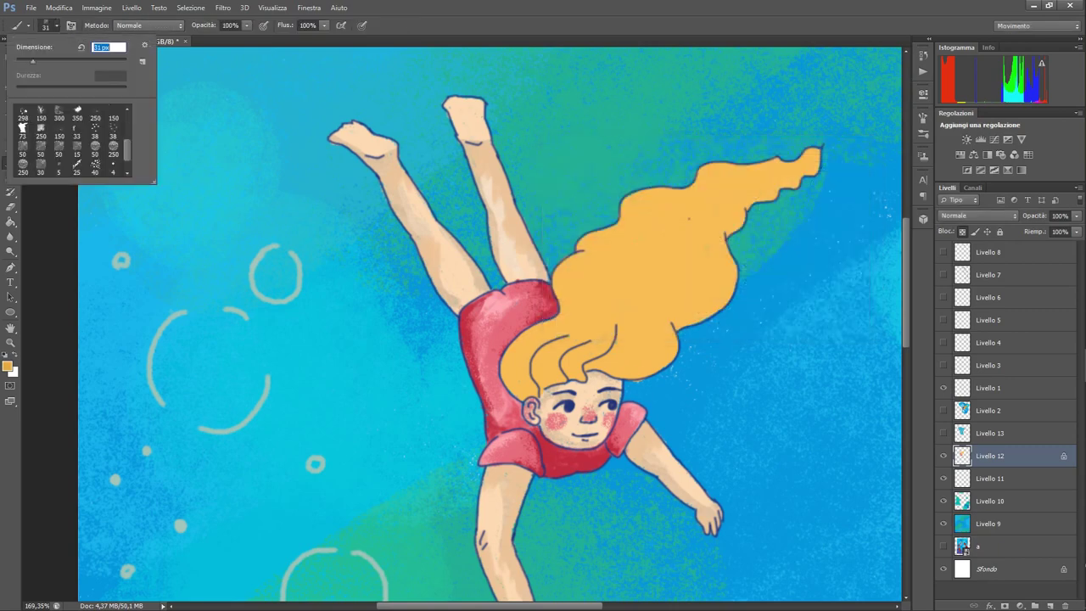
pyautogui.moveTo(645, 318); pyautogui.dragTo(623, 361)
pyautogui.moveTo(709, 237); pyautogui.dragTo(612, 293)
pyautogui.moveTo(647, 228); pyautogui.dragTo(797, 170)
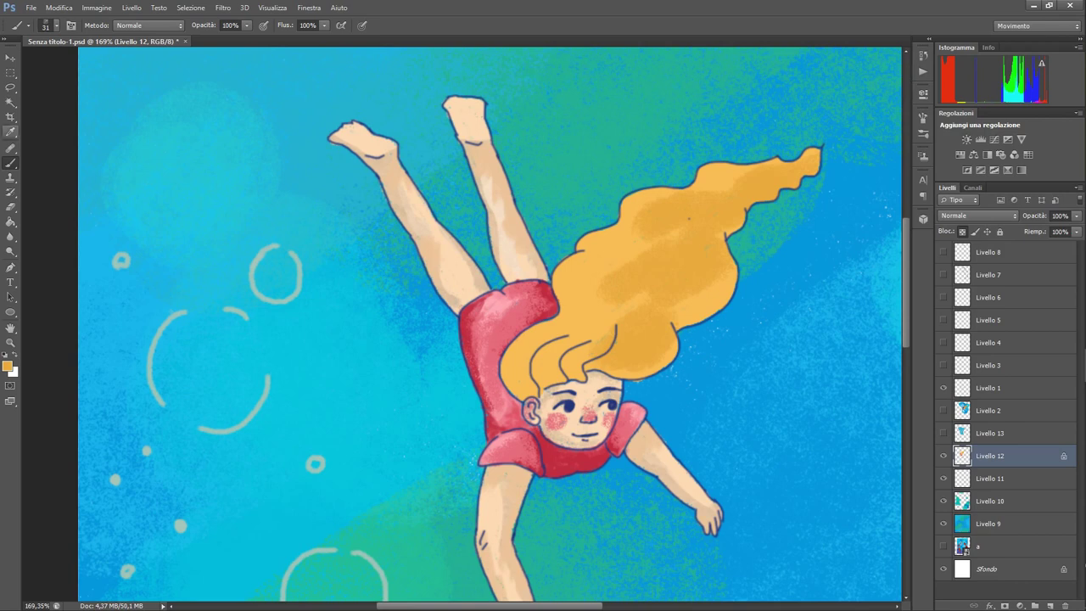
pyautogui.click(10, 132)
pyautogui.click(556, 421)
pyautogui.click(10, 162)
pyautogui.moveTo(626, 252); pyautogui.dragTo(580, 284)
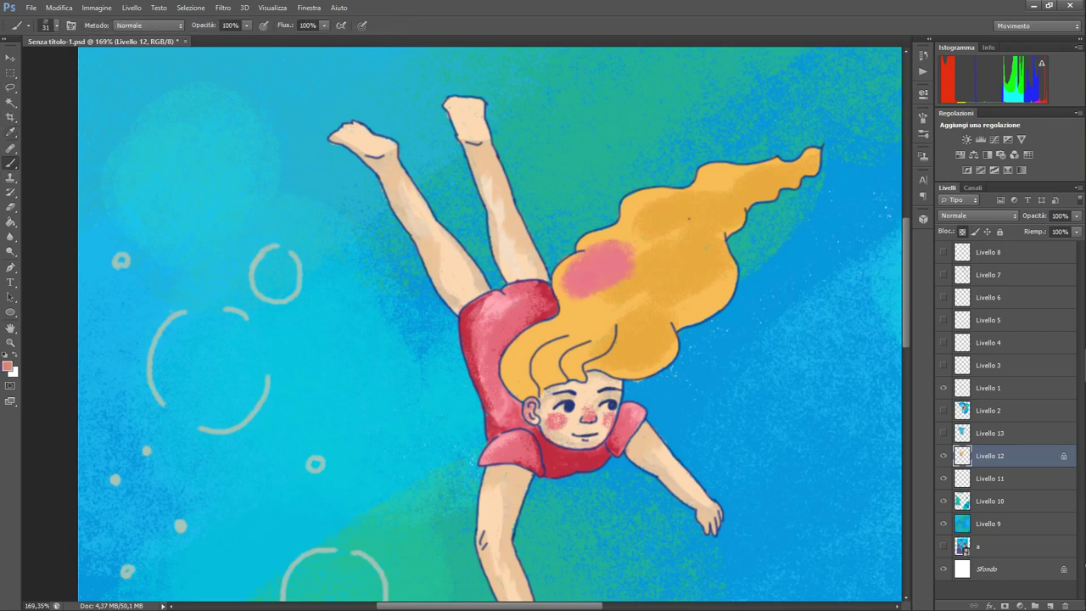
pyautogui.hotkey('ctrl', 'z')
# Paint light pink highlights along the hair's upper edge using the pink sampled from the swimsuit's hip
pyautogui.keyDown('alt'); pyautogui.rightClick(497, 295); pyautogui.keyUp('alt')
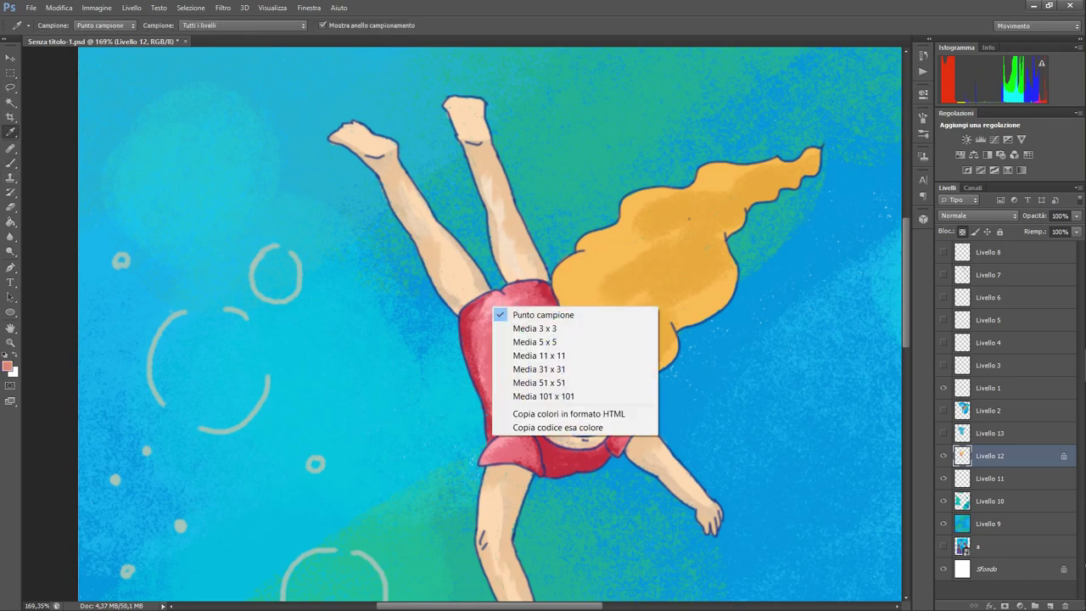
pyautogui.keyDown('alt'); pyautogui.click(497, 295); pyautogui.keyUp('alt')
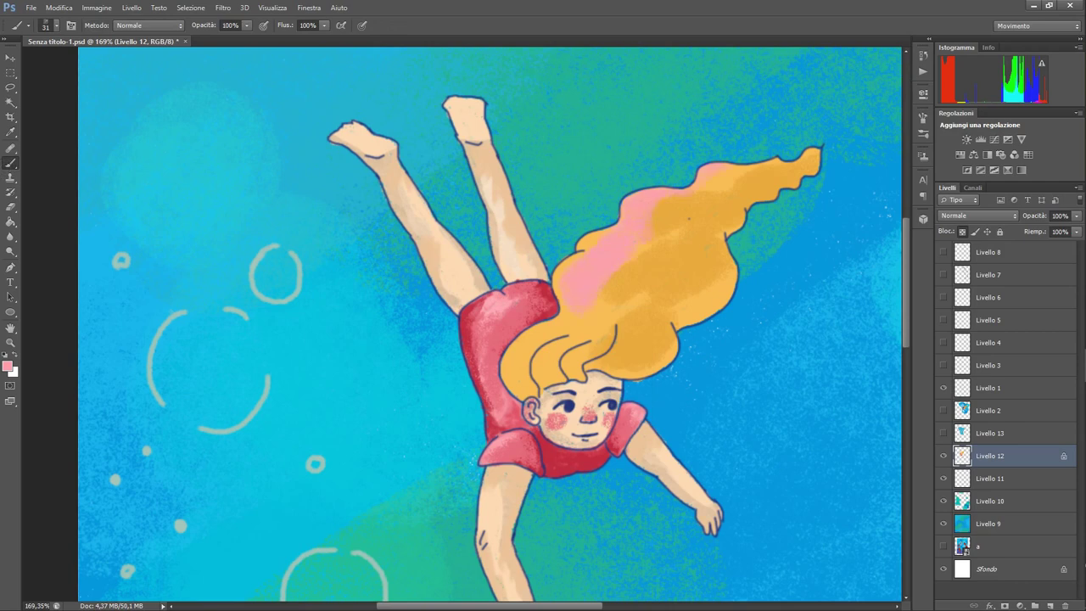
pyautogui.moveTo(599, 237)
pyautogui.mouseDown()
pyautogui.moveTo(553, 297)
pyautogui.moveTo(580, 251)
pyautogui.mouseUp()
pyautogui.hotkey('ctrl', 'z')
# Blend the pink into the hair with a sampled hair yellow and a 22 px brush, leaving pink along the upper edge
pyautogui.keyDown('alt'); pyautogui.click(649, 230); pyautogui.keyUp('alt')
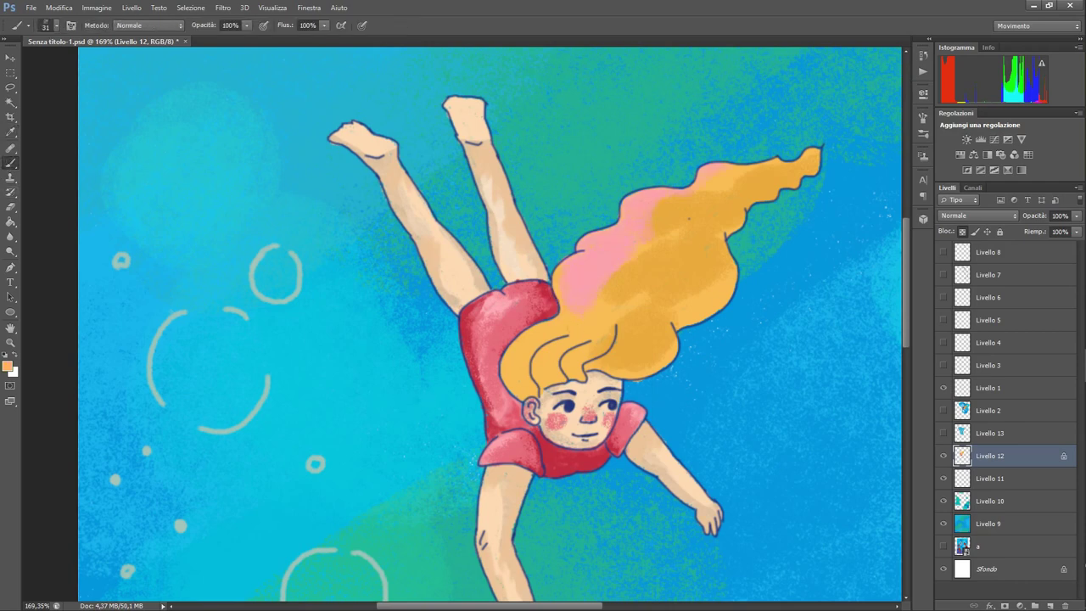
pyautogui.click(57, 25)
pyautogui.moveTo(33, 60); pyautogui.dragTo(26, 61)
pyautogui.keyDown('alt'); pyautogui.click(628, 297); pyautogui.keyUp('alt')
pyautogui.moveTo(597, 299); pyautogui.dragTo(617, 275)
pyautogui.moveTo(657, 232); pyautogui.dragTo(590, 249)
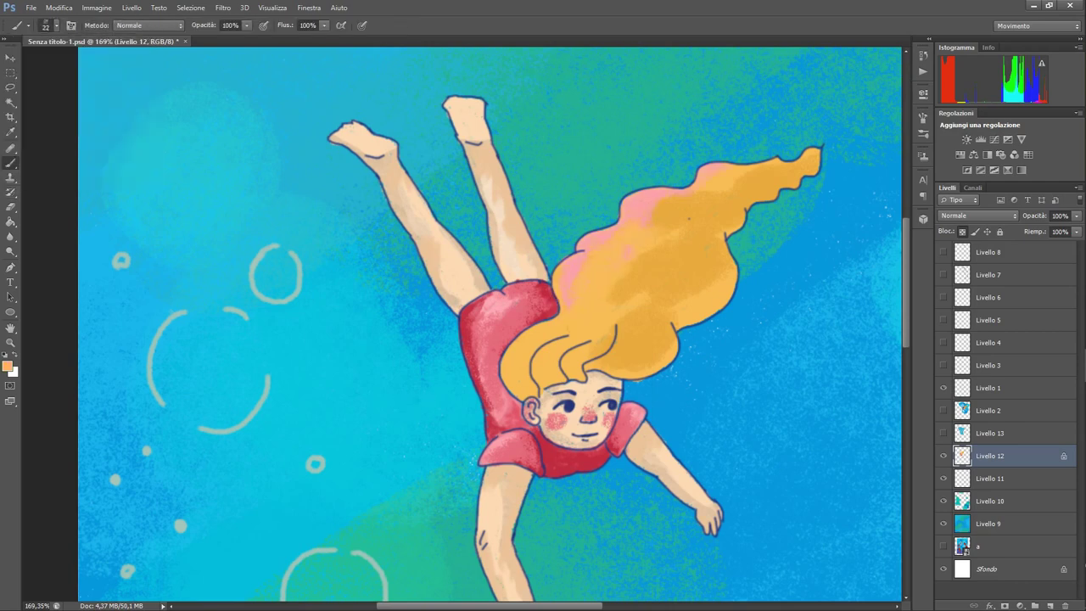
pyautogui.moveTo(660, 206); pyautogui.dragTo(629, 222)
# Paint thin pink strands through the hair and fringe with the sampled highlight pink and a 7 px brush
pyautogui.click(10, 132)
pyautogui.click(572, 273)
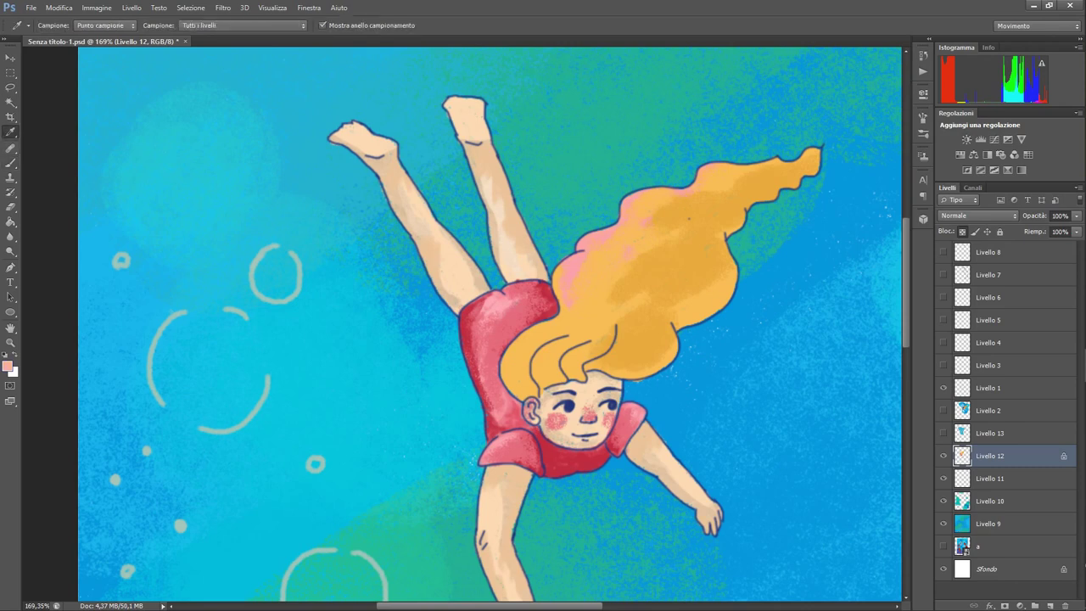
pyautogui.click(10, 162)
pyautogui.click(57, 25)
pyautogui.moveTo(27, 60); pyautogui.dragTo(17, 60)
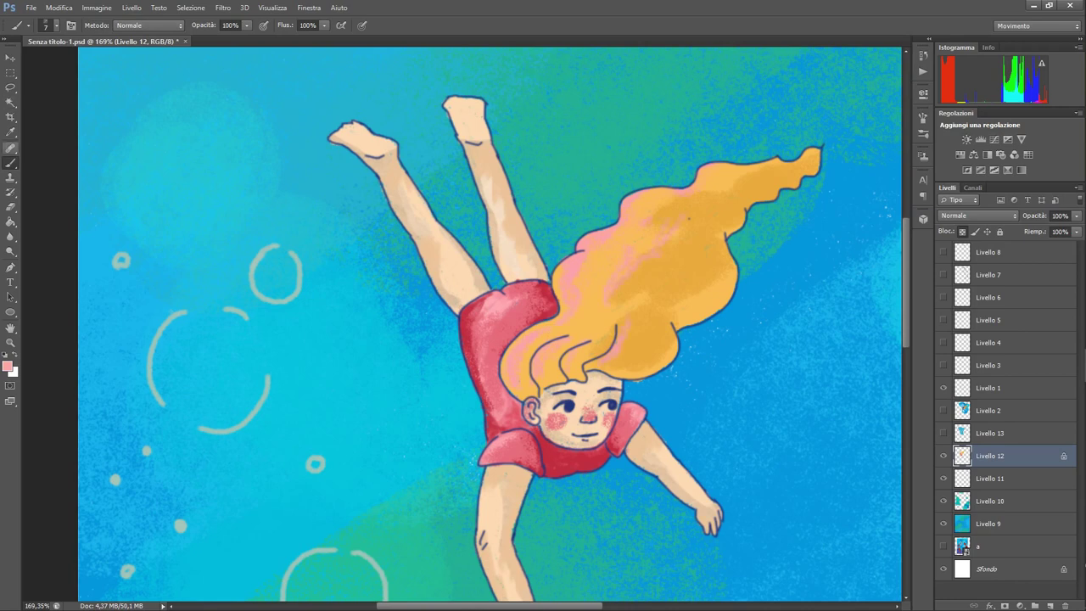
# Shade the middle of the hair and the lower curl with orange and try a stroke with the 100 px brush
pyautogui.click(10, 133)
pyautogui.click(11, 162)
pyautogui.moveTo(648, 292); pyautogui.dragTo(570, 331)
pyautogui.click(56, 25)
pyautogui.click(41, 140)
pyautogui.click(630, 290)
pyautogui.moveTo(630, 290); pyautogui.dragTo(672, 247)
pyautogui.hotkey('ctrl', 'z')
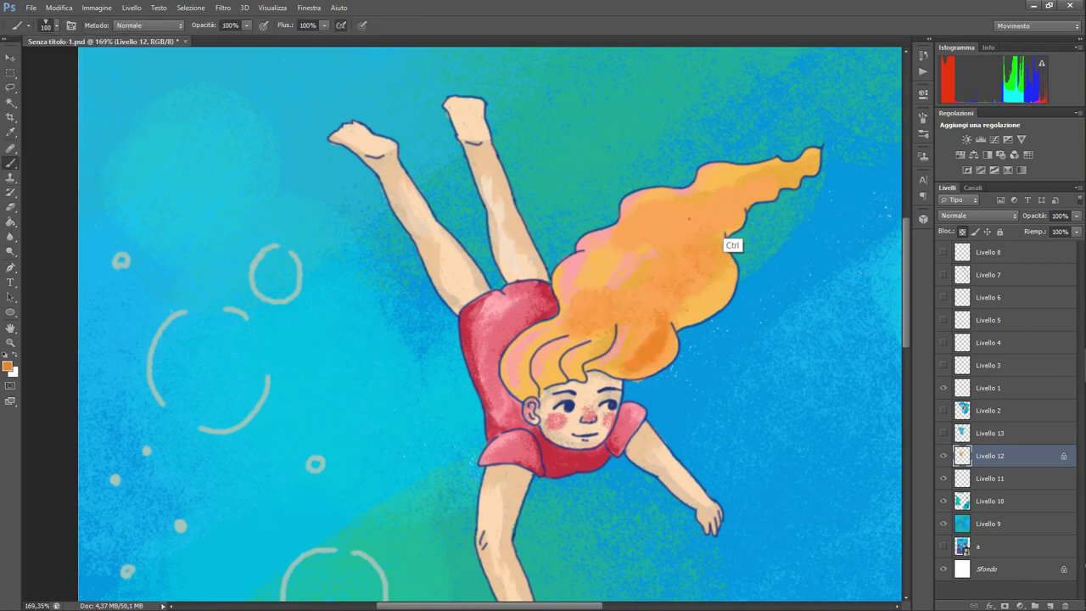
# Add grainy orange strokes from the middle of the hair to its tip and over the fringe with the 25 px textured brush
pyautogui.click(56, 25)
pyautogui.moveTo(127, 126); pyautogui.dragTo(127, 157)
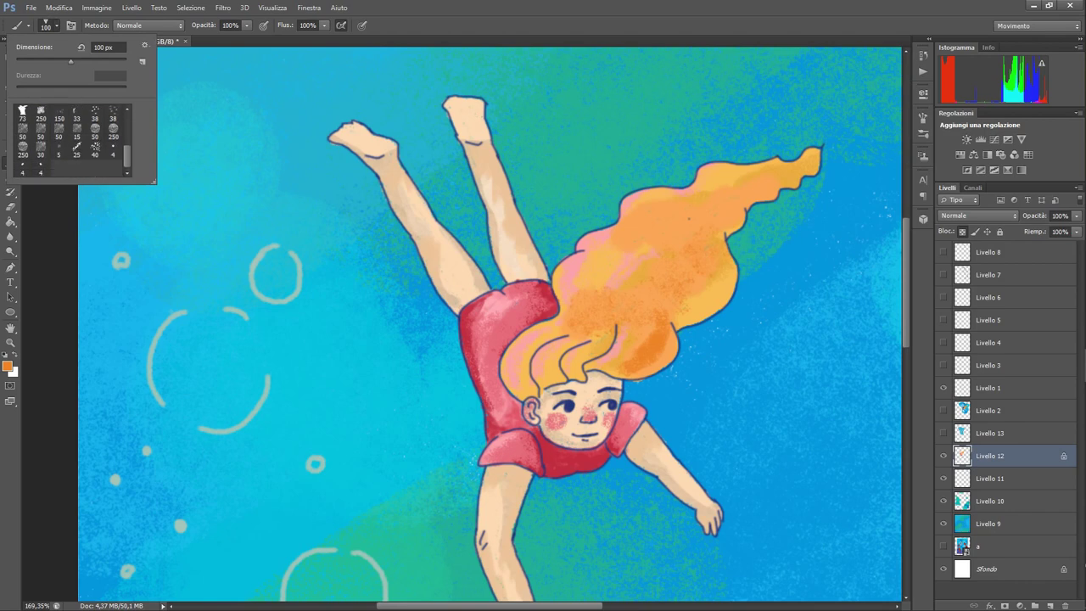
pyautogui.click(77, 150)
pyautogui.moveTo(632, 305)
pyautogui.mouseDown()
pyautogui.moveTo(731, 200)
pyautogui.moveTo(813, 159)
pyautogui.mouseUp()
pyautogui.moveTo(671, 205); pyautogui.dragTo(638, 224)
pyautogui.moveTo(551, 373)
pyautogui.mouseDown()
pyautogui.moveTo(580, 317)
pyautogui.moveTo(604, 326)
pyautogui.mouseUp()
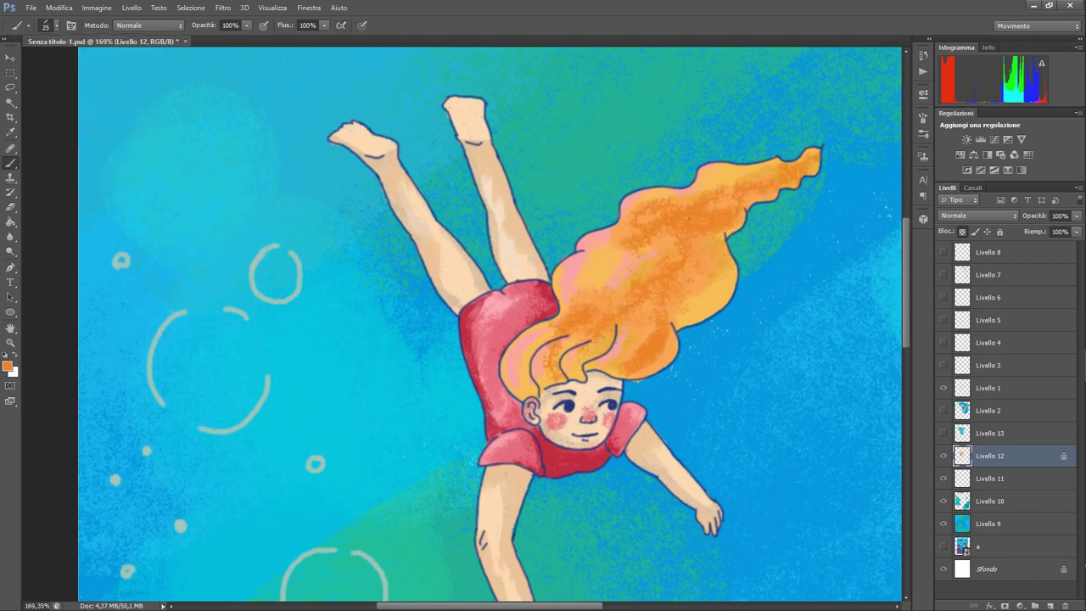
# Touch up the fringe in orange with the size 30 preset at 17 px and sample the hair's yellow
pyautogui.click(52, 25)
pyautogui.click(41, 150)
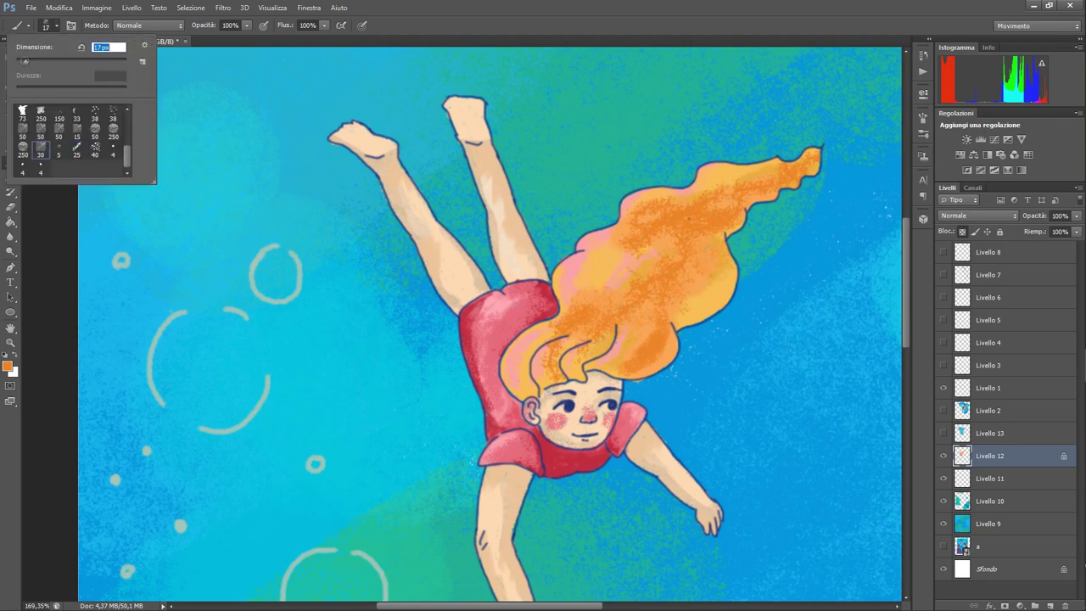
pyautogui.press('Return')
pyautogui.moveTo(606, 330); pyautogui.dragTo(580, 356)
pyautogui.click(10, 133)
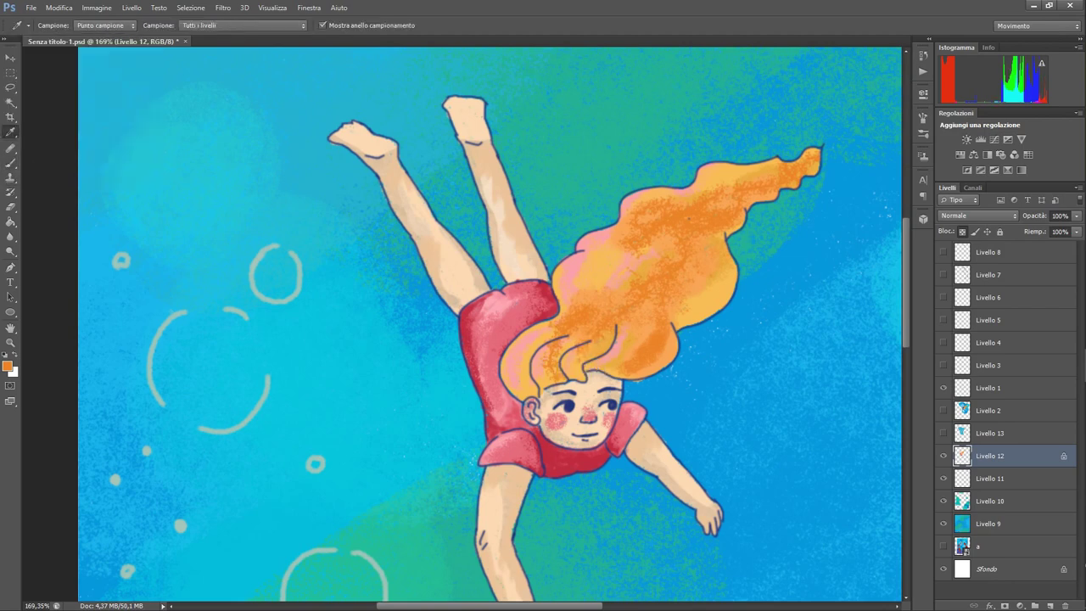
pyautogui.click(522, 351)
pyautogui.click(10, 178)
pyautogui.click(53, 25)
pyautogui.click(585, 340)
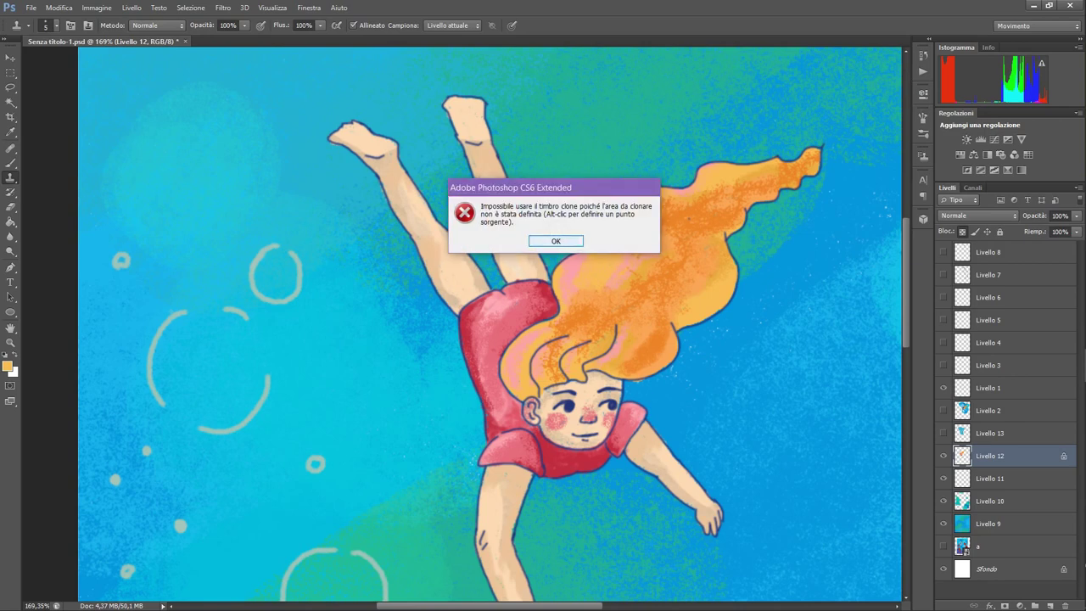
pyautogui.click(556, 240)
# Draw fine yellow strands above the fringe and through the upper hair with a 3 px brush
pyautogui.click(10, 163)
pyautogui.click(53, 26)
pyautogui.write('3')
pyautogui.press('Return')
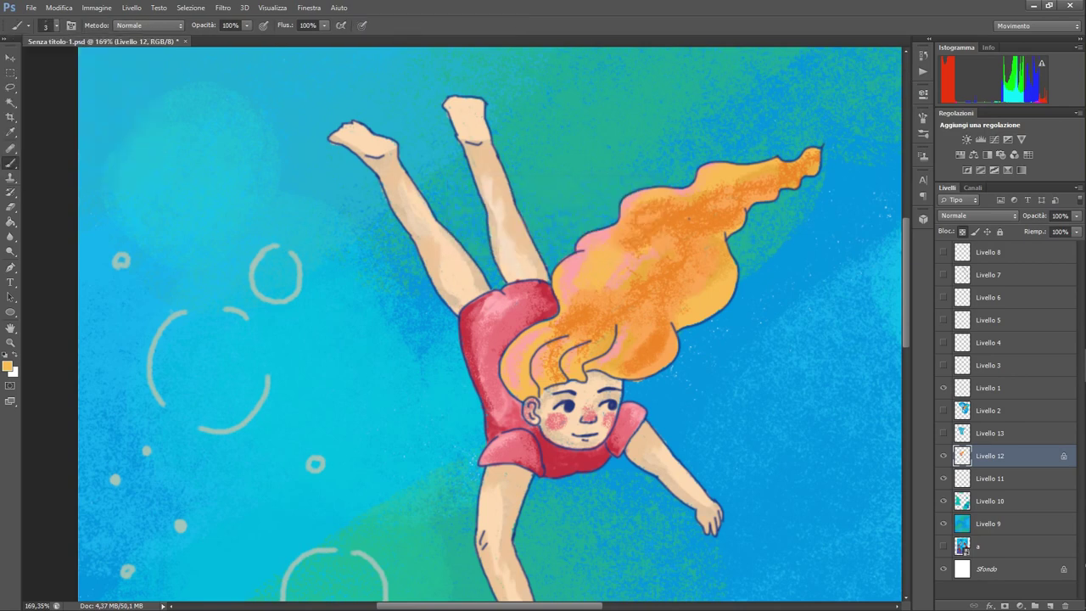
pyautogui.moveTo(563, 331); pyautogui.dragTo(599, 309)
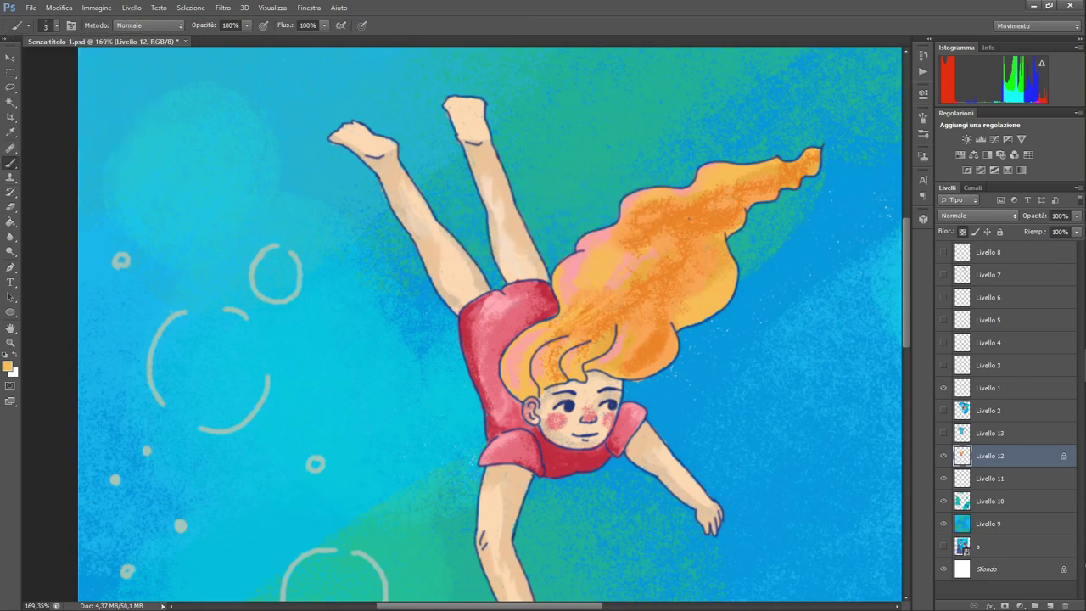
pyautogui.moveTo(634, 216); pyautogui.dragTo(679, 202)
pyautogui.moveTo(636, 244)
pyautogui.mouseDown()
pyautogui.moveTo(718, 207)
pyautogui.moveTo(716, 194)
pyautogui.mouseUp()
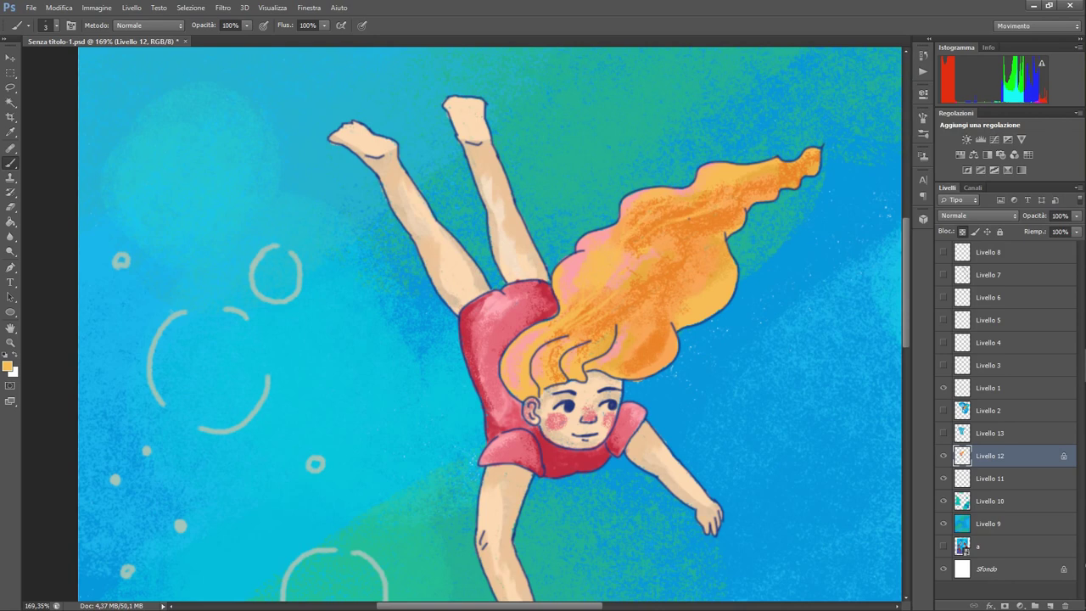
# Add more fine yellow strands down the middle of the hair, in the lower curl and toward the tip
pyautogui.moveTo(674, 252); pyautogui.dragTo(623, 363)
pyautogui.moveTo(667, 314)
pyautogui.mouseDown()
pyautogui.moveTo(640, 358)
pyautogui.moveTo(652, 353)
pyautogui.mouseUp()
pyautogui.hotkey('ctrl', 'z')
pyautogui.moveTo(649, 356); pyautogui.dragTo(626, 369)
pyautogui.moveTo(654, 337); pyautogui.dragTo(642, 347)
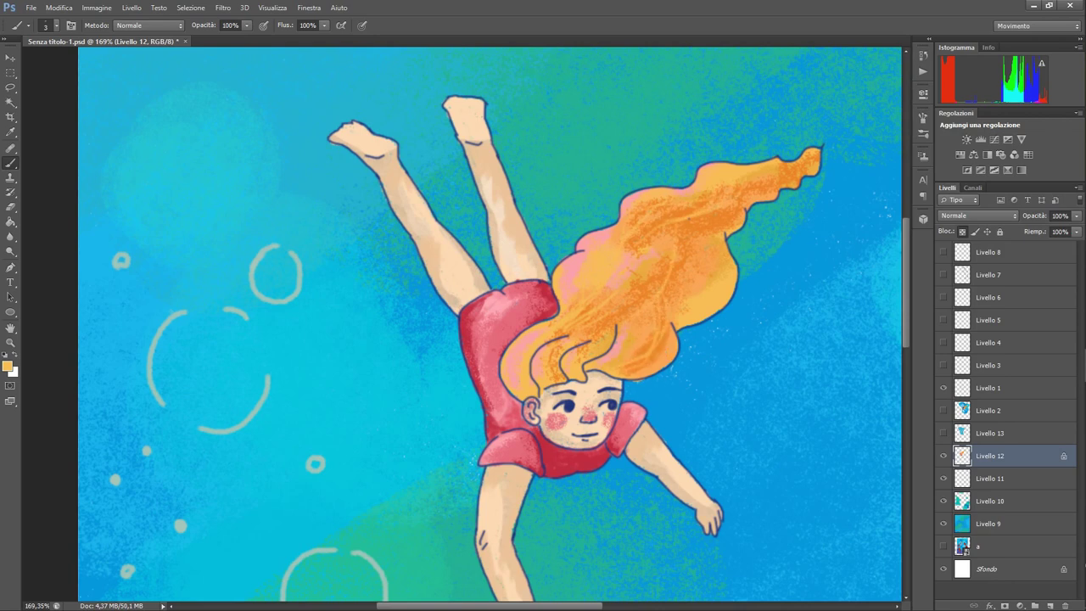
pyautogui.moveTo(689, 219)
pyautogui.mouseDown()
pyautogui.moveTo(677, 284)
pyautogui.moveTo(738, 211)
pyautogui.mouseUp()
pyautogui.moveTo(699, 228); pyautogui.dragTo(731, 215)
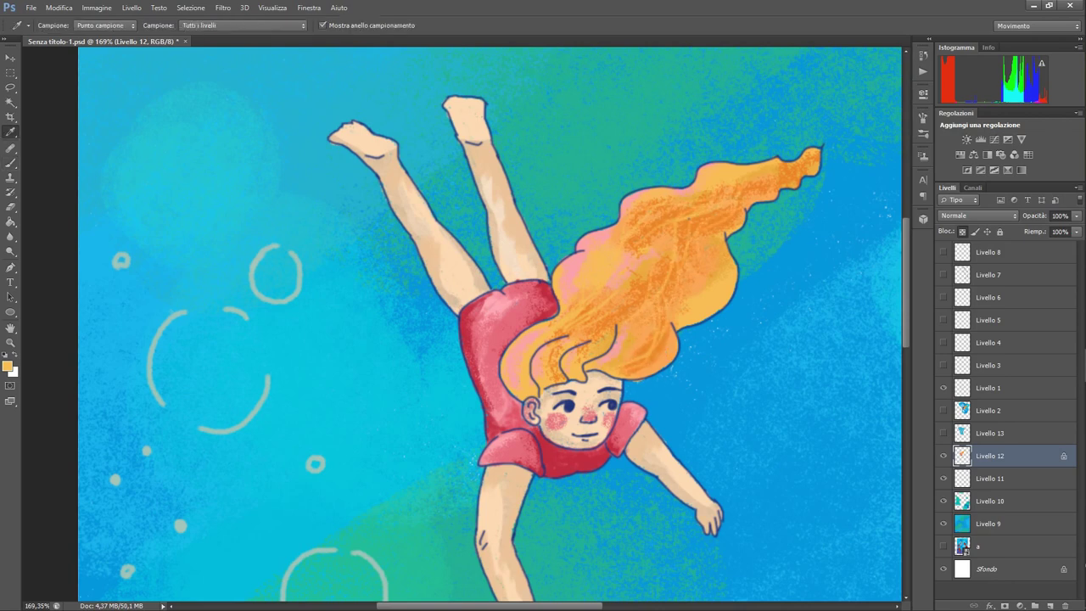
# Draw fine strands with sampled salmon pink toward the hair tip and with sampled orange over the fringe and lower edge
pyautogui.keyDown('alt'); pyautogui.click(642, 257); pyautogui.keyUp('alt')
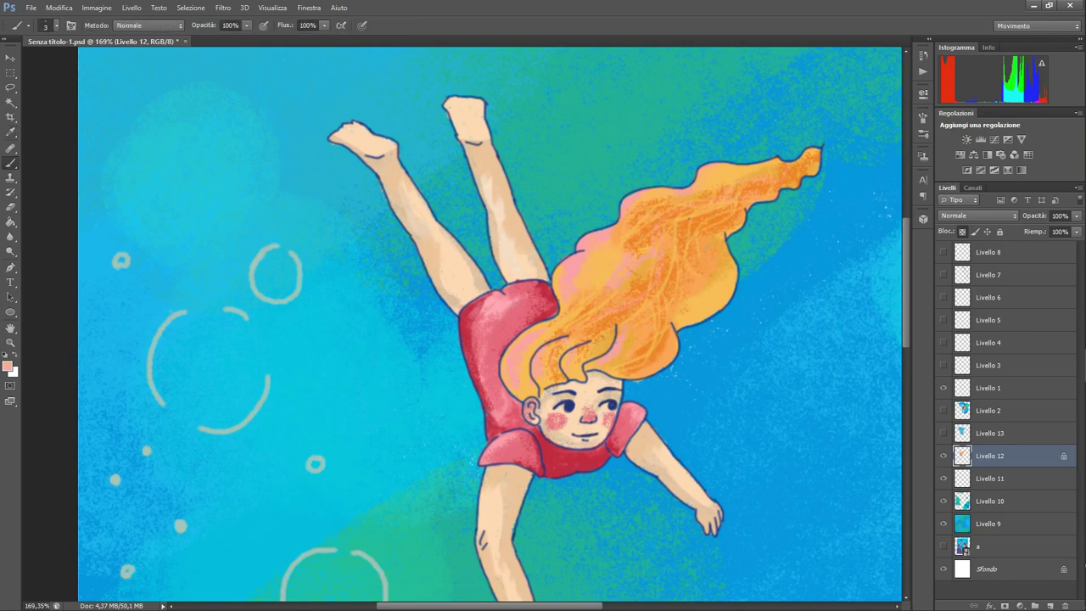
pyautogui.moveTo(805, 164); pyautogui.dragTo(705, 227)
pyautogui.click(11, 132)
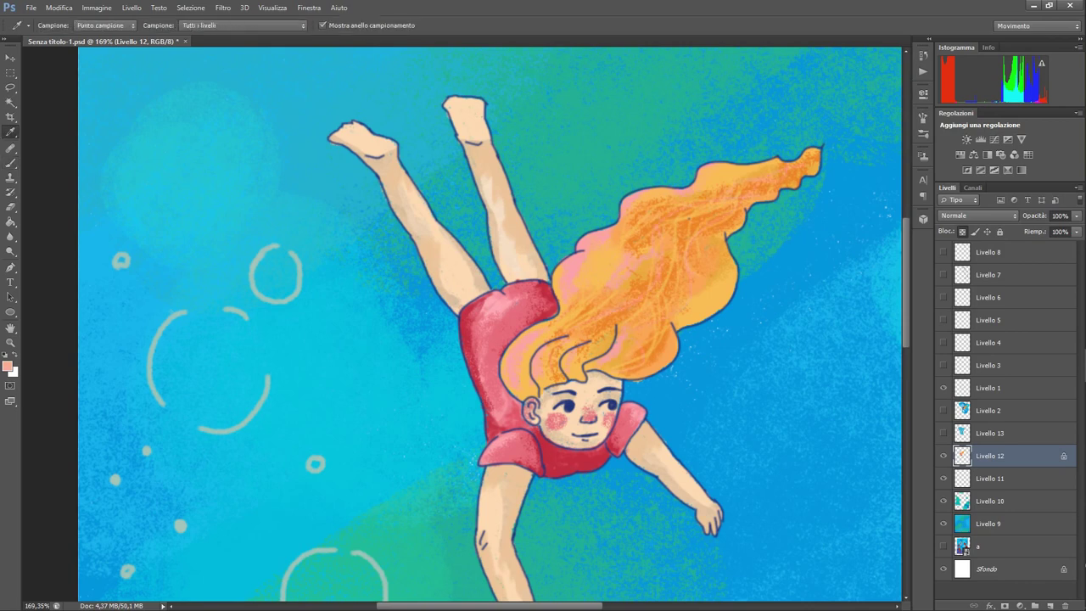
pyautogui.click(670, 255)
pyautogui.click(10, 162)
pyautogui.moveTo(553, 329); pyautogui.dragTo(511, 387)
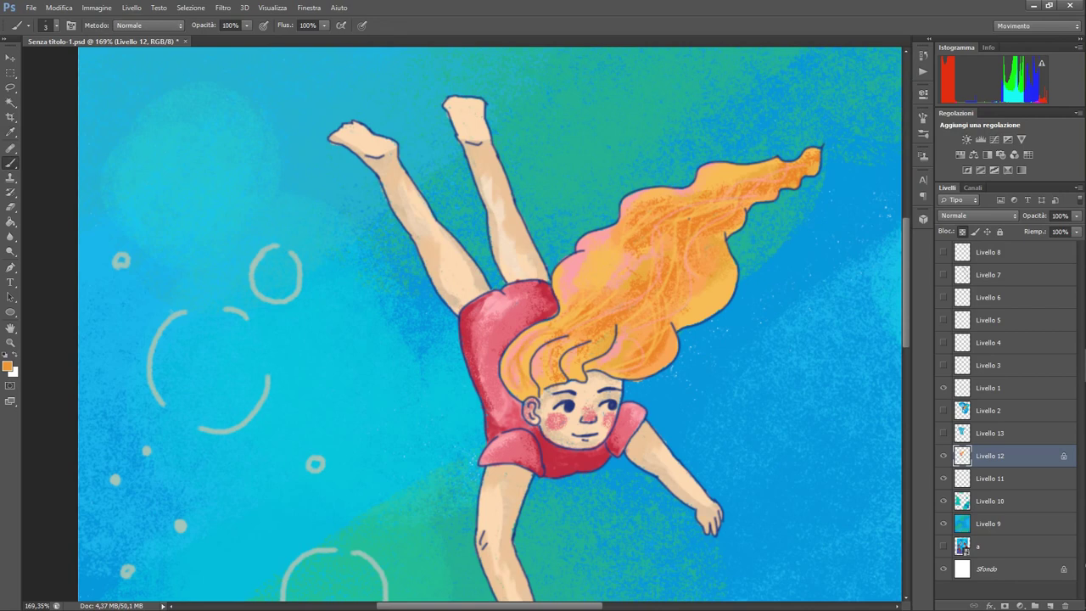
pyautogui.moveTo(715, 286); pyautogui.dragTo(687, 308)
# Show the overlay layer Livello 13 over the girl and lower its opacity to 25%
pyautogui.scroll(-1, 490, 324)
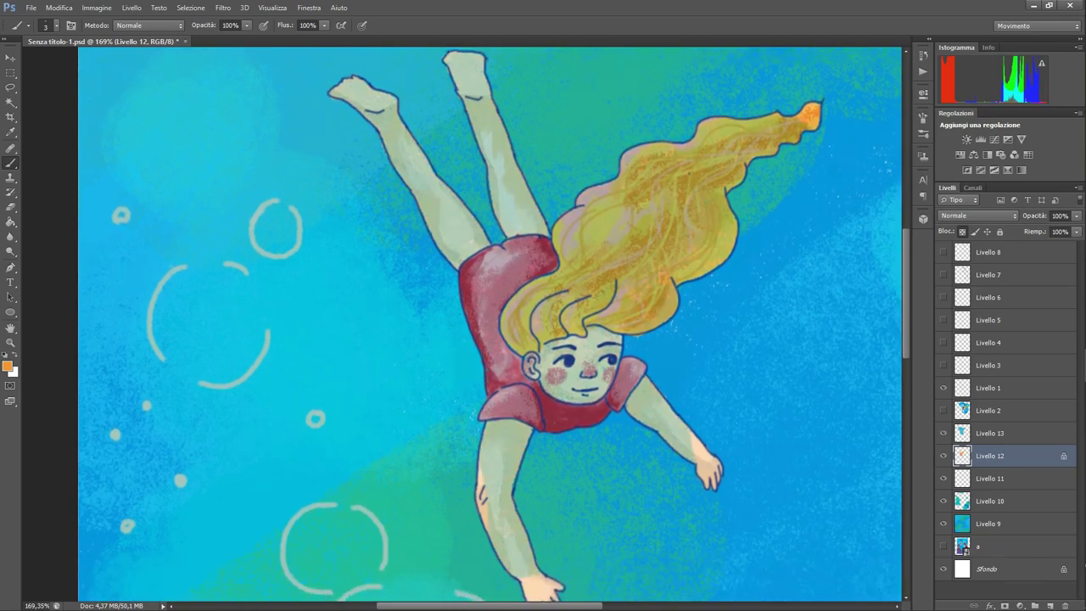
pyautogui.click(990, 434)
pyautogui.click(1076, 216)
pyautogui.moveTo(1077, 229); pyautogui.dragTo(1036, 229)
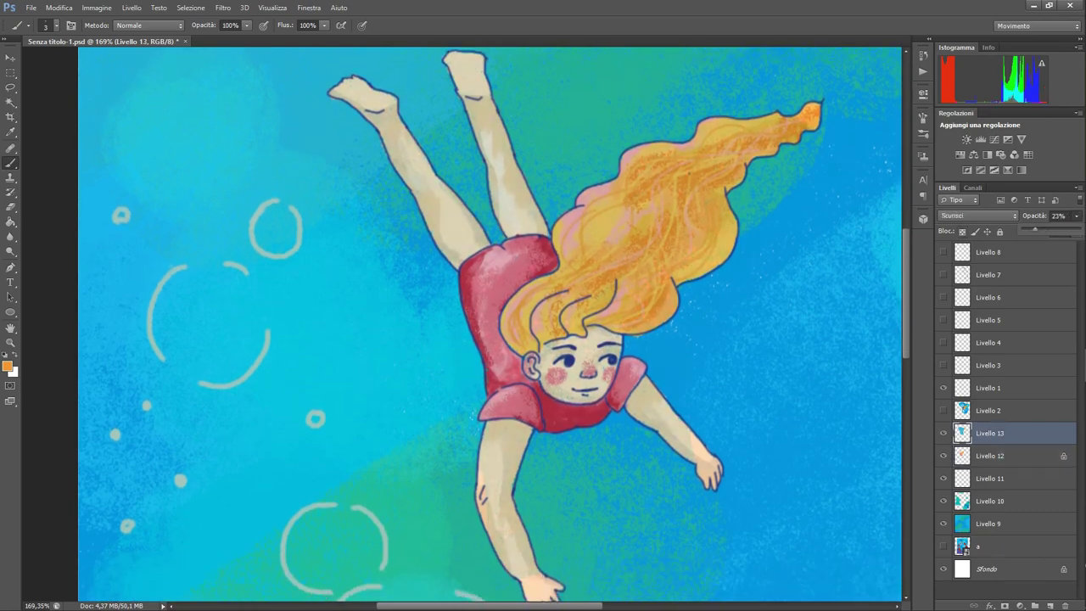
# Examine the whole composition and briefly display the sketch layers Livello 3 and Livello 4 to find the beluga drawing
pyautogui.click(10, 223)
pyautogui.click(11, 343)
pyautogui.moveTo(799, 204); pyautogui.dragTo(731, 205)
pyautogui.hscroll(5, 543, 323)
pyautogui.scroll(-2, 543, 322)
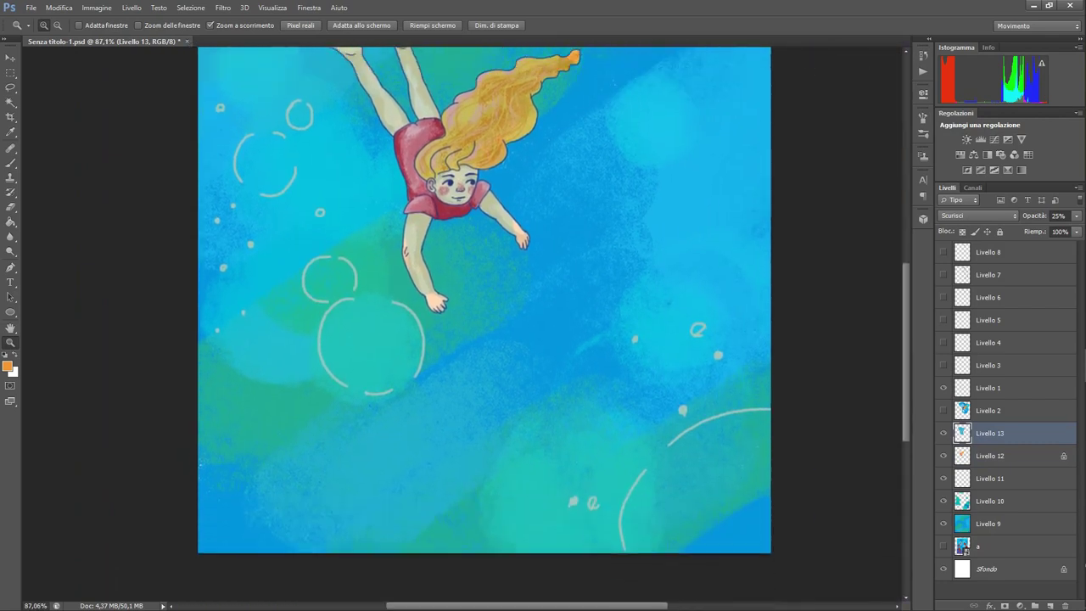
pyautogui.scroll(3, 543, 322)
pyautogui.scroll(-2, 483, 323)
pyautogui.click(990, 478)
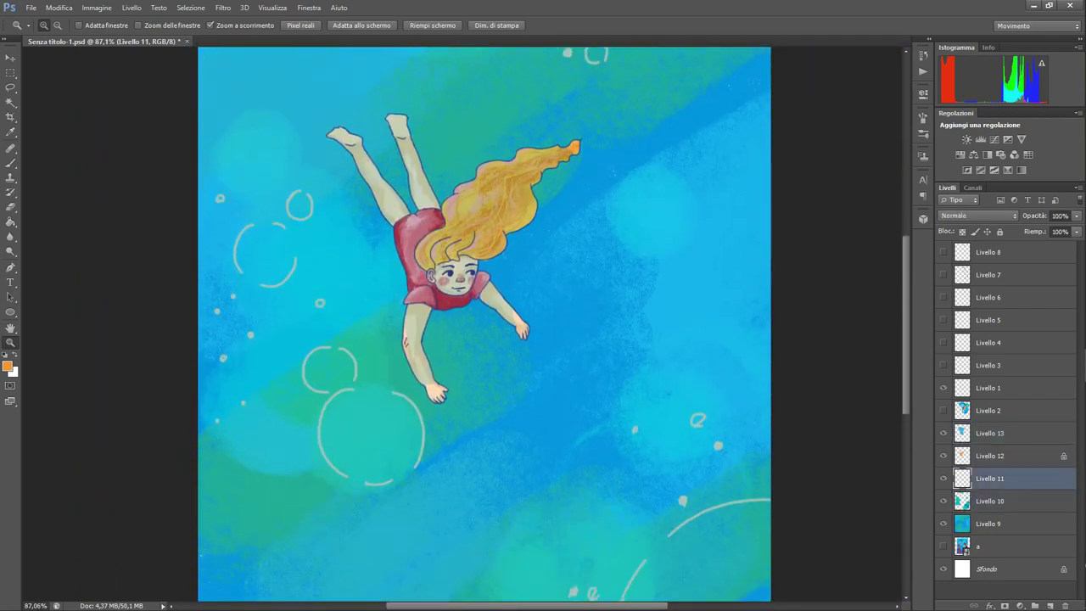
pyautogui.click(988, 366)
pyautogui.click(944, 365)
pyautogui.click(1076, 215)
pyautogui.click(1076, 216)
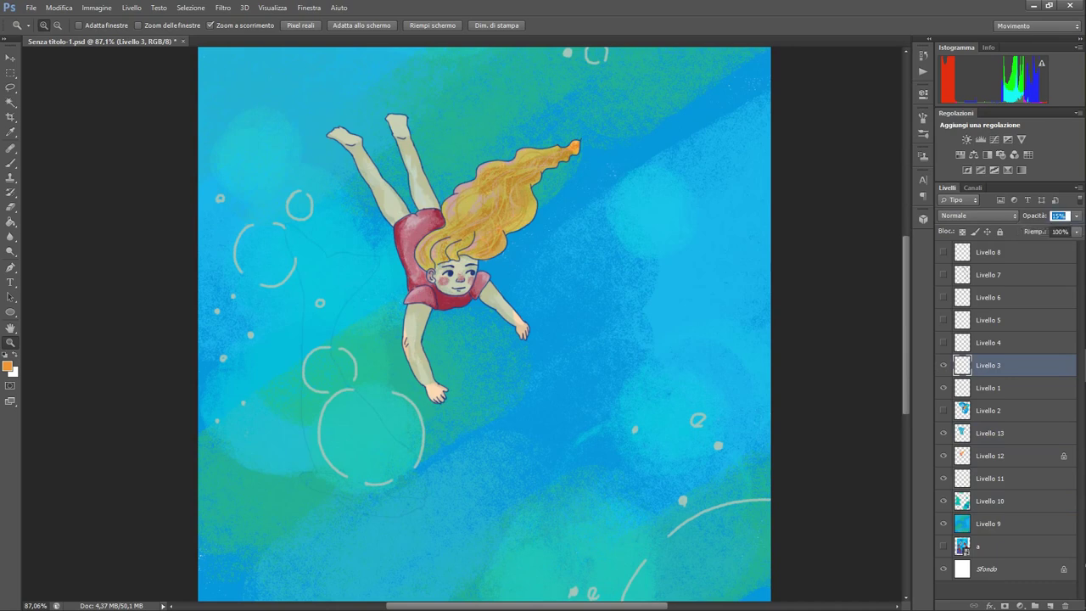
pyautogui.click(944, 366)
pyautogui.click(943, 343)
pyautogui.click(944, 343)
# Show and select the beluga sketch layer Livello 5, lock its transparent pixels and choose a pale beige foreground colour
pyautogui.click(943, 319)
pyautogui.click(1004, 320)
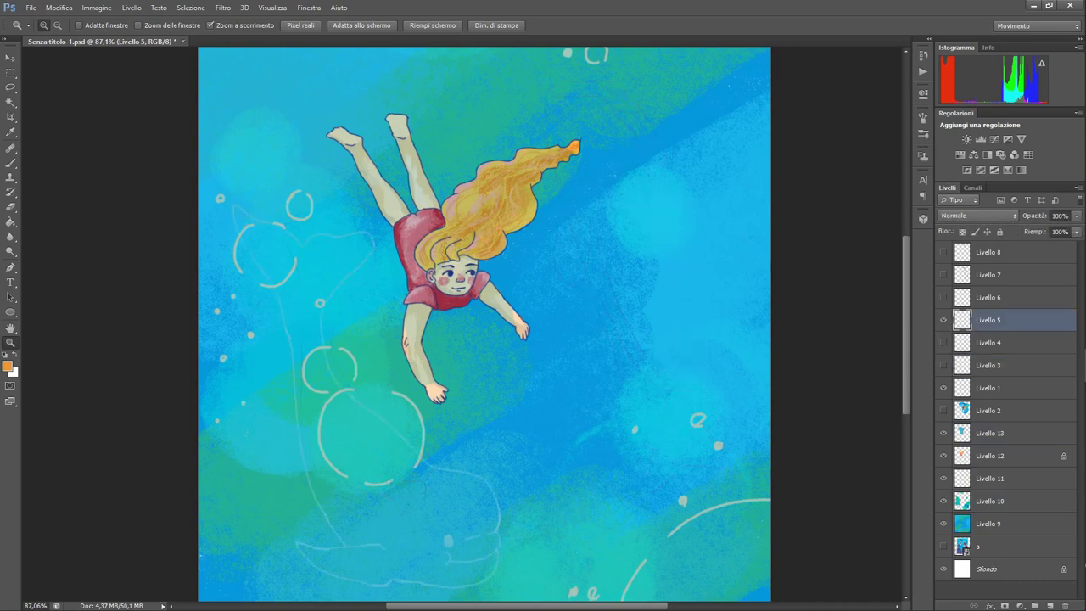
pyautogui.click(962, 232)
pyautogui.click(8, 365)
pyautogui.click(588, 191)
pyautogui.click(823, 166)
# Recolour the beluga outline on Livello 5 in pale beige with a 300 px textured brush
pyautogui.press('b')
pyautogui.click(57, 25)
pyautogui.scroll(1, 115, 139)
pyautogui.doubleClick(115, 139)
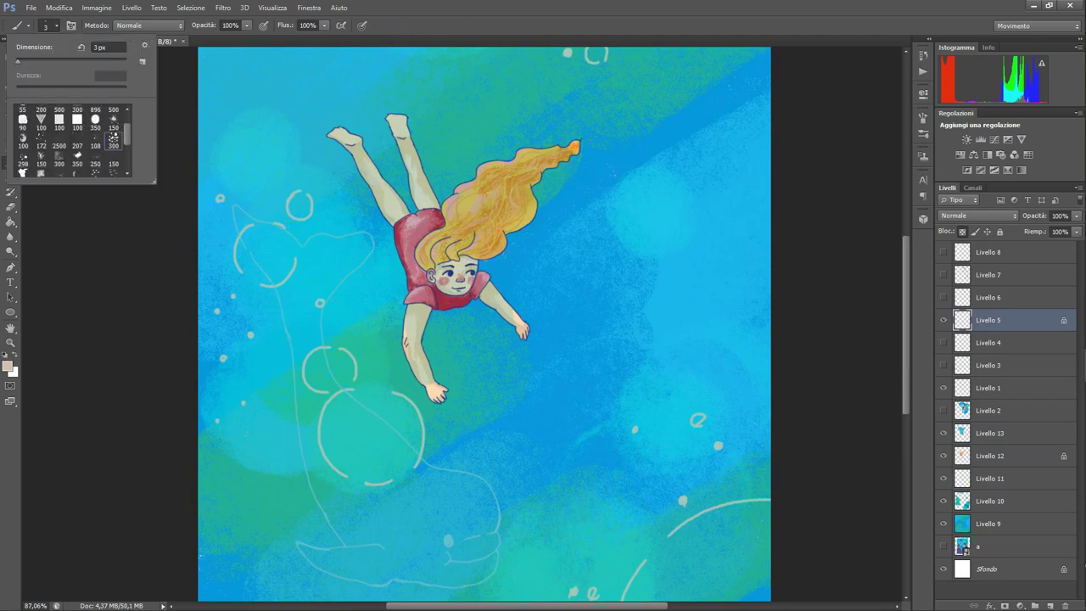
pyautogui.moveTo(448, 526)
pyautogui.mouseDown()
pyautogui.moveTo(339, 475)
pyautogui.moveTo(458, 535)
pyautogui.mouseUp()
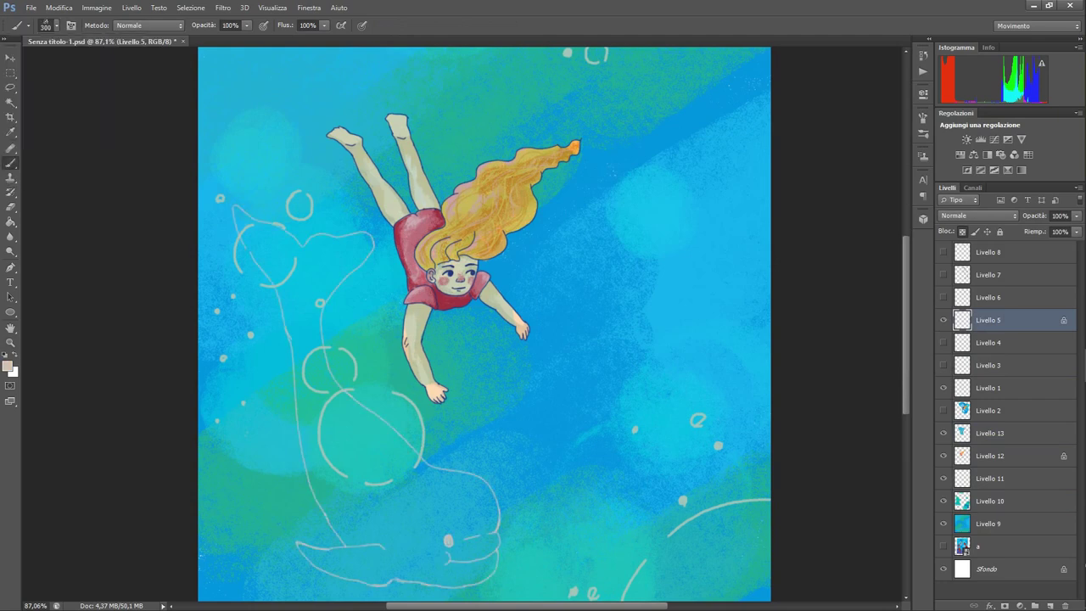
# Add a new layer above the beluga outline and block in its body and head in beige with a 54 px brush
pyautogui.click(1050, 606)
pyautogui.scroll(-5, 551, 339)
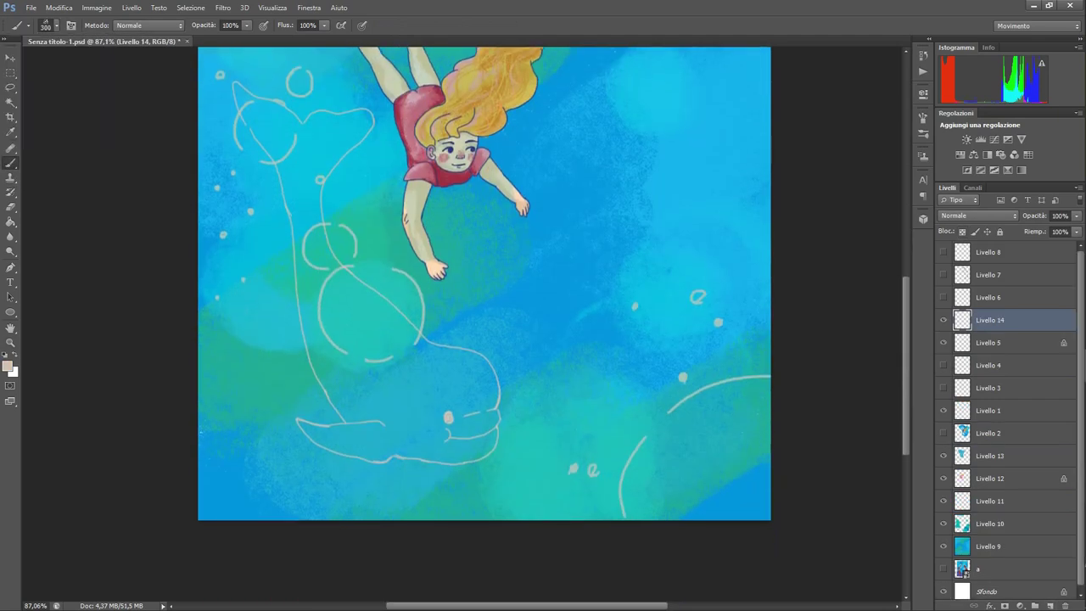
pyautogui.click(57, 26)
pyautogui.click(60, 160)
pyautogui.moveTo(306, 182); pyautogui.dragTo(319, 341)
pyautogui.moveTo(308, 201)
pyautogui.mouseDown()
pyautogui.moveTo(327, 336)
pyautogui.moveTo(365, 429)
pyautogui.moveTo(496, 399)
pyautogui.mouseUp()
pyautogui.moveTo(331, 263); pyautogui.dragTo(475, 407)
pyautogui.moveTo(335, 305); pyautogui.dragTo(442, 432)
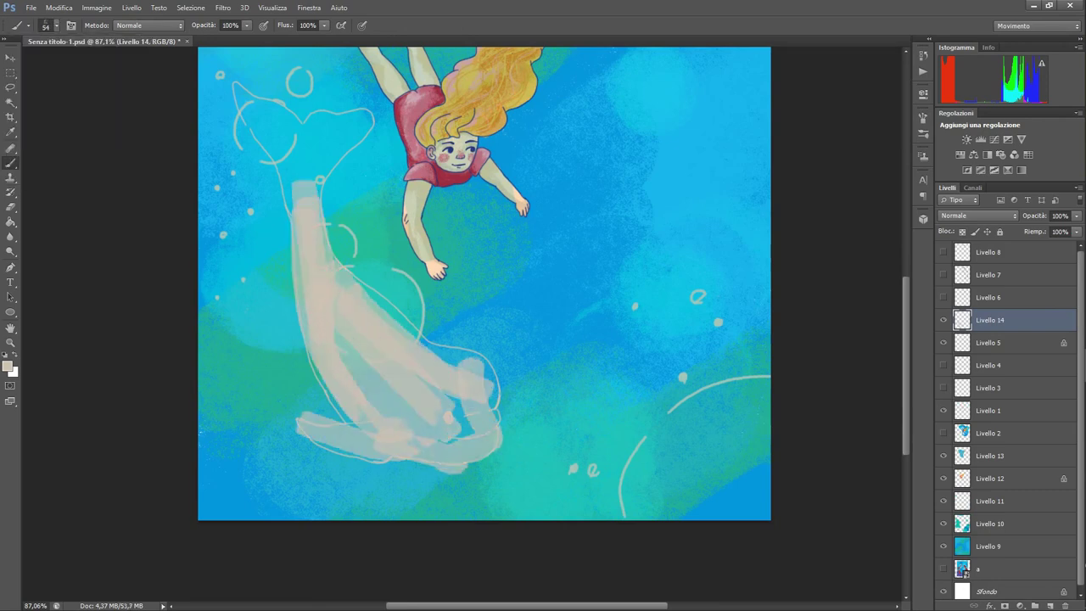
pyautogui.moveTo(343, 339); pyautogui.dragTo(442, 445)
pyautogui.moveTo(424, 339); pyautogui.dragTo(488, 441)
pyautogui.moveTo(324, 212); pyautogui.dragTo(412, 333)
# Fill the beluga's tail flukes and tail stem with overlapping beige strokes
pyautogui.moveTo(248, 104)
pyautogui.mouseDown()
pyautogui.moveTo(311, 191)
pyautogui.moveTo(361, 120)
pyautogui.mouseUp()
pyautogui.moveTo(369, 123); pyautogui.dragTo(327, 182)
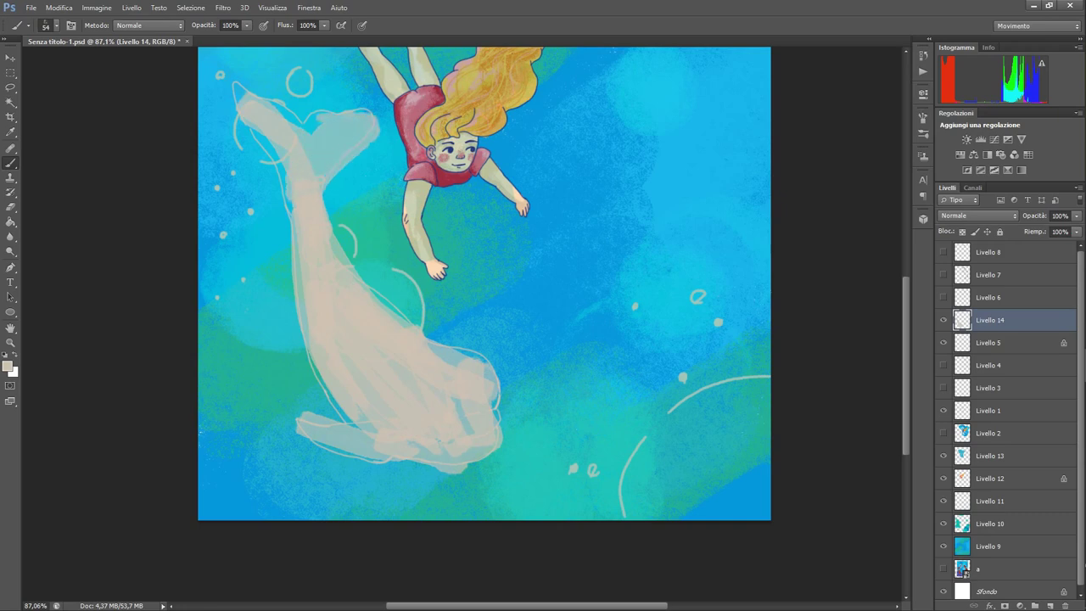
pyautogui.moveTo(241, 91); pyautogui.dragTo(317, 129)
pyautogui.moveTo(235, 93); pyautogui.dragTo(296, 241)
pyautogui.moveTo(250, 126); pyautogui.dragTo(286, 210)
pyautogui.moveTo(360, 123); pyautogui.dragTo(317, 202)
pyautogui.moveTo(287, 119); pyautogui.dragTo(318, 141)
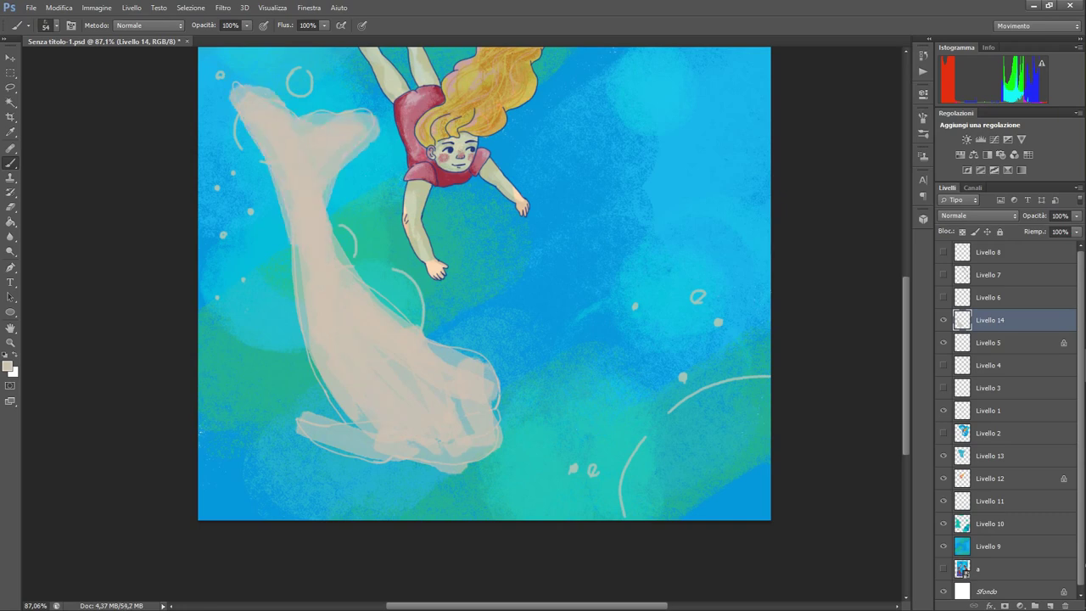
# Fill the beluga's flipper and the remaining gaps in its head and chin with beige
pyautogui.moveTo(308, 422); pyautogui.dragTo(386, 453)
pyautogui.moveTo(457, 401); pyautogui.dragTo(472, 431)
pyautogui.moveTo(433, 348); pyautogui.dragTo(496, 415)
pyautogui.moveTo(492, 446)
pyautogui.mouseDown()
pyautogui.moveTo(423, 450)
pyautogui.moveTo(480, 458)
pyautogui.mouseUp()
pyautogui.scroll(2, 483, 284)
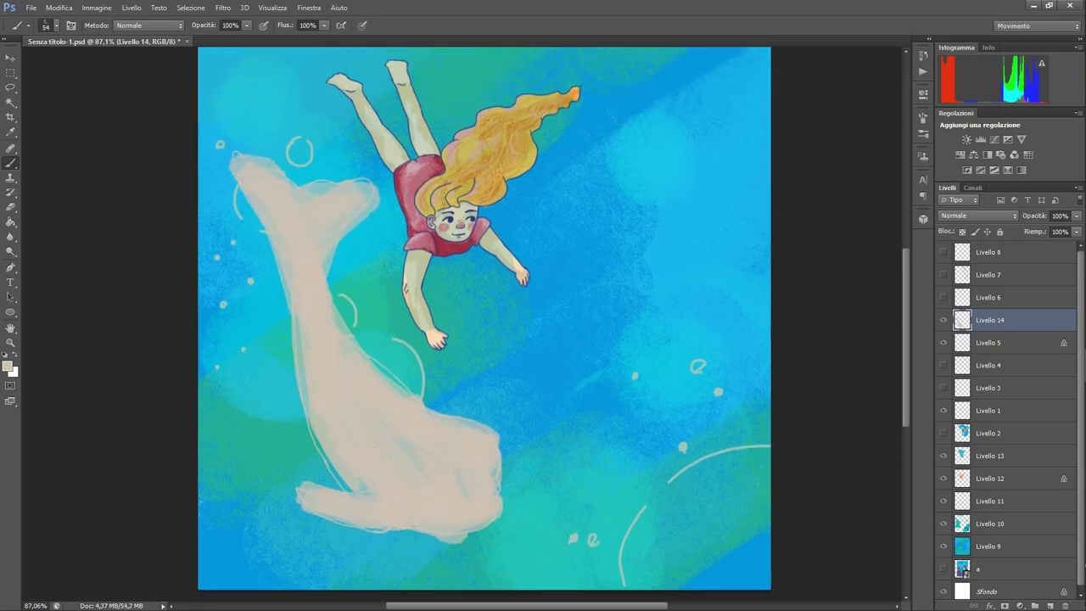
# Check Livello 7 briefly and hide it again, and show and select the orca sketch layer Livello 8
pyautogui.scroll(1, 483, 283)
pyautogui.click(943, 275)
pyautogui.click(989, 275)
pyautogui.click(943, 275)
pyautogui.click(943, 252)
pyautogui.click(989, 252)
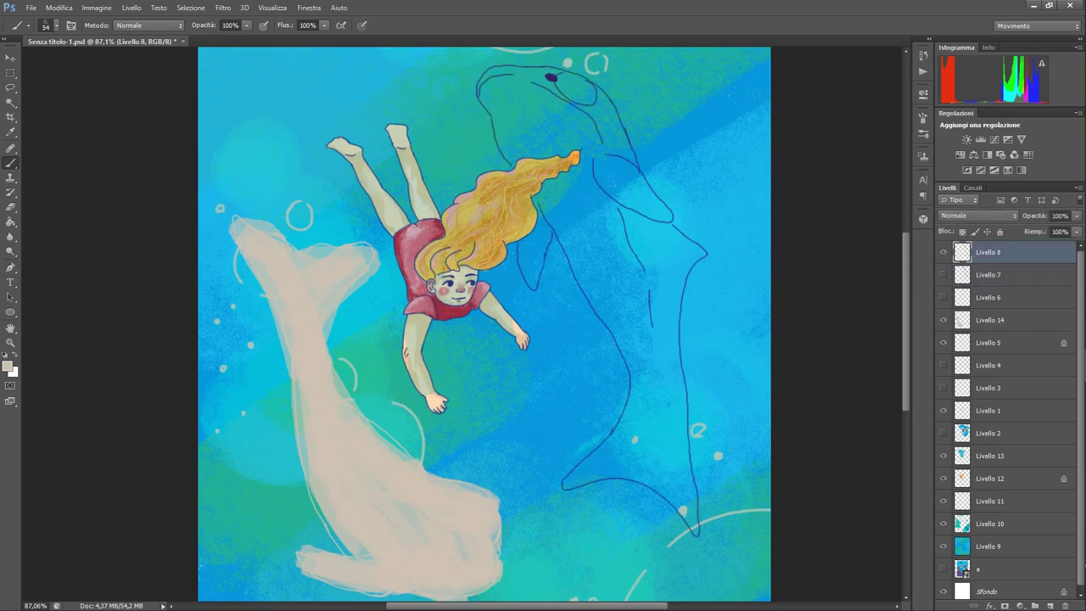
pyautogui.press('F5')
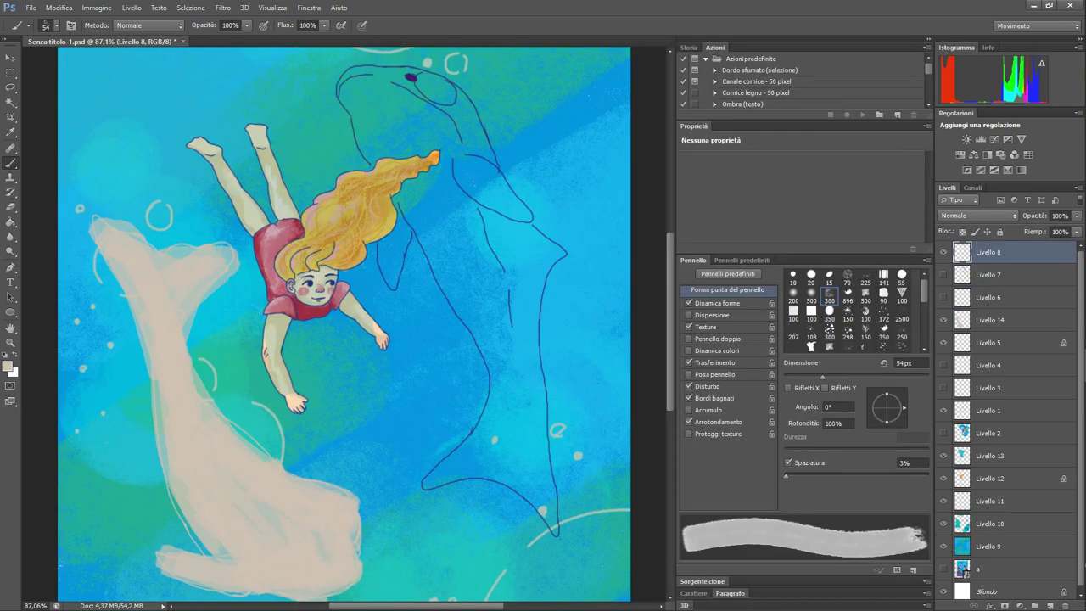
pyautogui.click(928, 48)
pyautogui.click(929, 39)
# Paint the orca's pale belly in beige from below its head to the tail, undoing the stray stroke by the fin
pyautogui.click(559, 217)
pyautogui.moveTo(562, 173)
pyautogui.mouseDown()
pyautogui.moveTo(614, 319)
pyautogui.moveTo(530, 183)
pyautogui.mouseUp()
pyautogui.moveTo(543, 175); pyautogui.dragTo(623, 354)
pyautogui.moveTo(582, 183); pyautogui.dragTo(587, 448)
pyautogui.moveTo(616, 378); pyautogui.dragTo(638, 304)
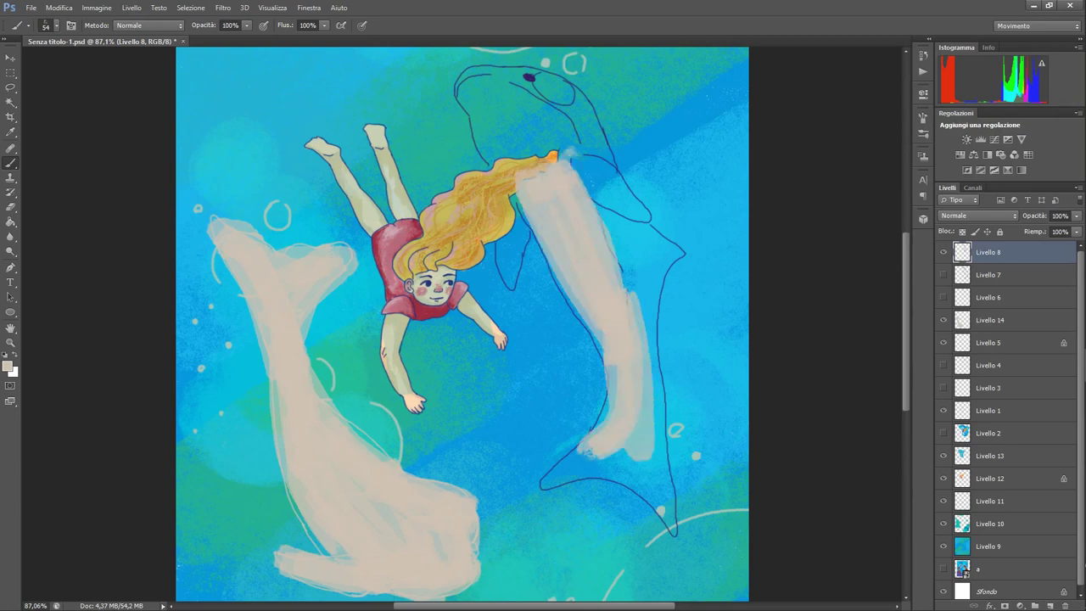
pyautogui.moveTo(569, 162); pyautogui.dragTo(624, 207)
pyautogui.hotkey('ctrl', 'z')
# Block in the orca's pale throat, lower jaw and eye patch in beige
pyautogui.moveTo(546, 115)
pyautogui.mouseDown()
pyautogui.moveTo(570, 143)
pyautogui.moveTo(484, 103)
pyautogui.mouseUp()
pyautogui.moveTo(490, 98)
pyautogui.mouseDown()
pyautogui.moveTo(552, 141)
pyautogui.moveTo(470, 90)
pyautogui.mouseUp()
pyautogui.moveTo(467, 104)
pyautogui.mouseDown()
pyautogui.moveTo(536, 127)
pyautogui.moveTo(526, 152)
pyautogui.mouseUp()
pyautogui.moveTo(514, 146); pyautogui.dragTo(558, 135)
# Choose a dark grey-brown and paint the orca's small flipper and the area around its back fin
pyautogui.click(7, 367)
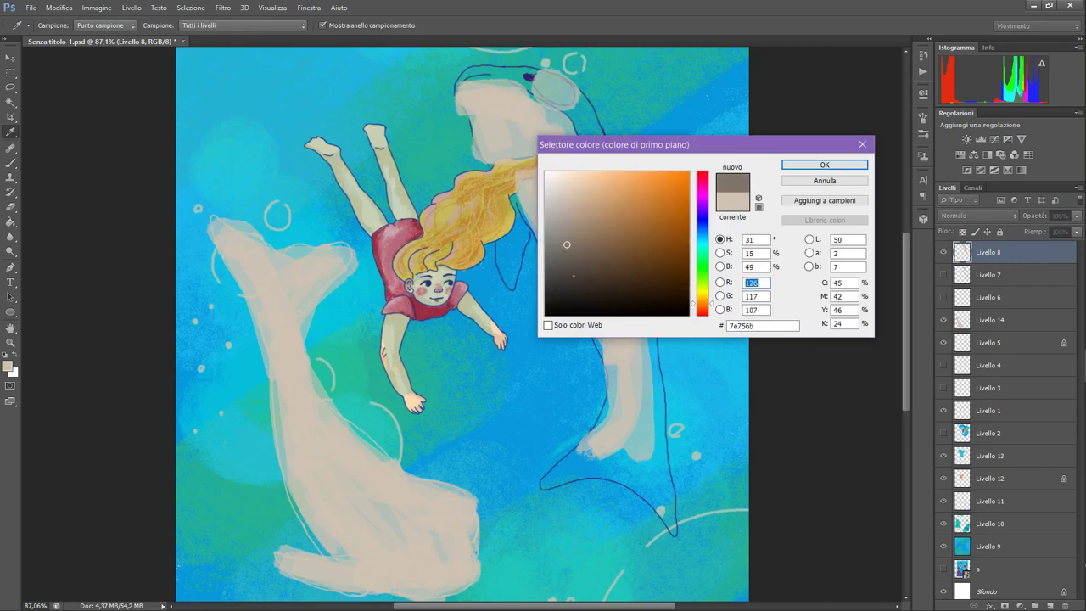
pyautogui.click(580, 254)
pyautogui.click(825, 164)
pyautogui.moveTo(514, 226); pyautogui.dragTo(514, 288)
pyautogui.moveTo(612, 212); pyautogui.dragTo(653, 291)
pyautogui.moveTo(663, 265); pyautogui.dragTo(584, 166)
# Cover the top of the orca's head, its back and its tail with the dark grey-brown
pyautogui.moveTo(604, 178); pyautogui.dragTo(577, 103)
pyautogui.moveTo(462, 81)
pyautogui.mouseDown()
pyautogui.moveTo(543, 80)
pyautogui.moveTo(645, 297)
pyautogui.mouseUp()
pyautogui.moveTo(662, 365)
pyautogui.mouseDown()
pyautogui.moveTo(547, 484)
pyautogui.moveTo(657, 462)
pyautogui.mouseUp()
pyautogui.moveTo(652, 298); pyautogui.dragTo(658, 424)
pyautogui.moveTo(601, 206); pyautogui.dragTo(638, 344)
pyautogui.moveTo(664, 293); pyautogui.dragTo(668, 230)
pyautogui.moveTo(452, 88); pyautogui.dragTo(522, 78)
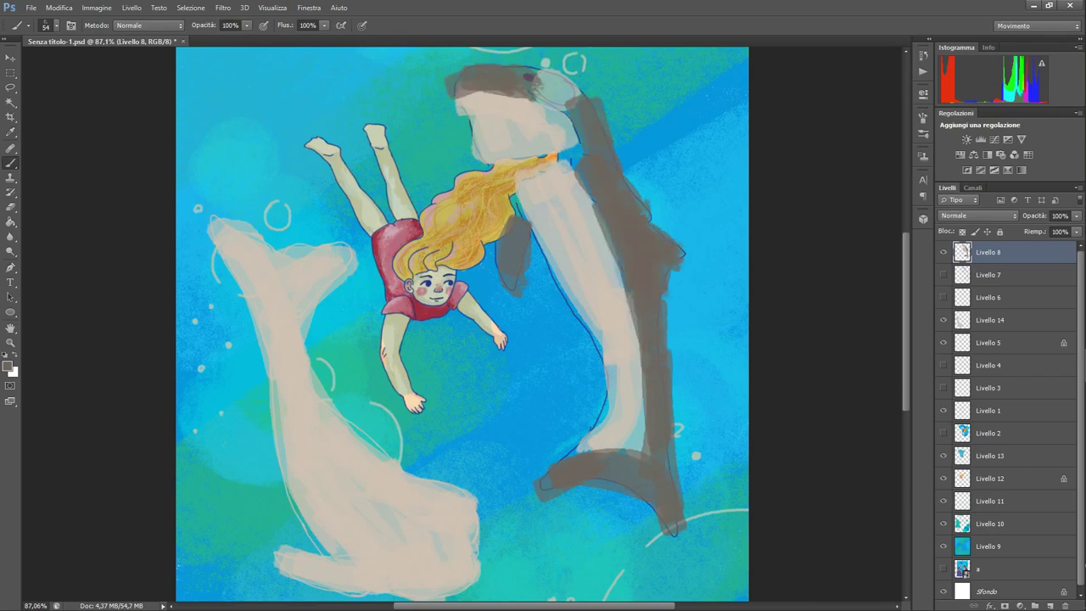
# Rename the orca layer Livello 8 as killerwhalecol
pyautogui.hotkey('ctrl', '-')
pyautogui.doubleClick(988, 252)
pyautogui.write('killerwhalecol')
pyautogui.press('Return')
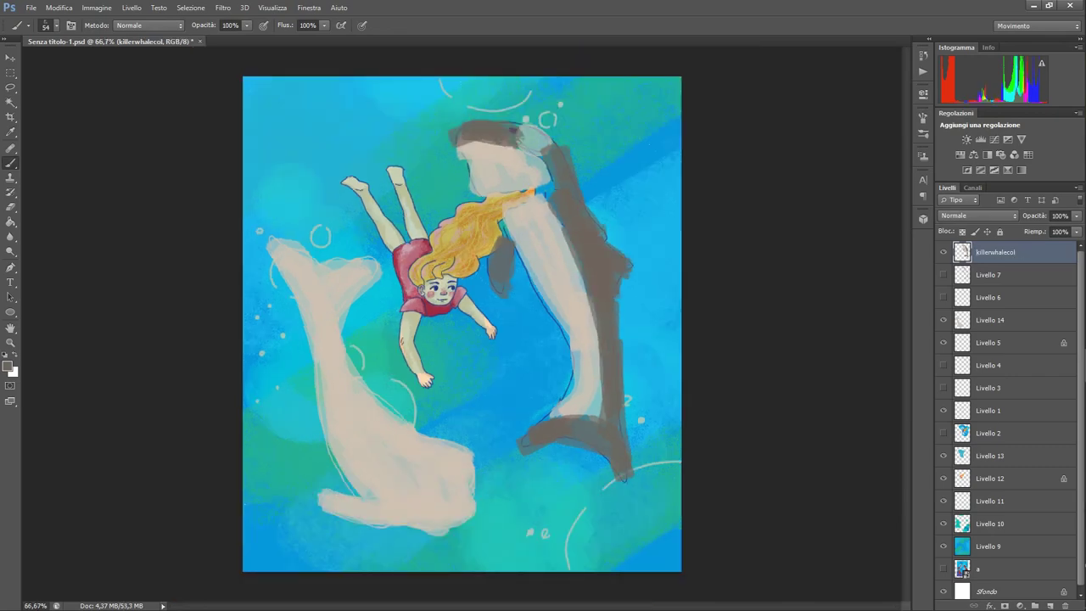
# Identify the beluga colour layer Livello 14 by toggling its visibility and rename it as beluga
pyautogui.click(944, 320)
pyautogui.click(944, 320)
pyautogui.doubleClick(1001, 322)
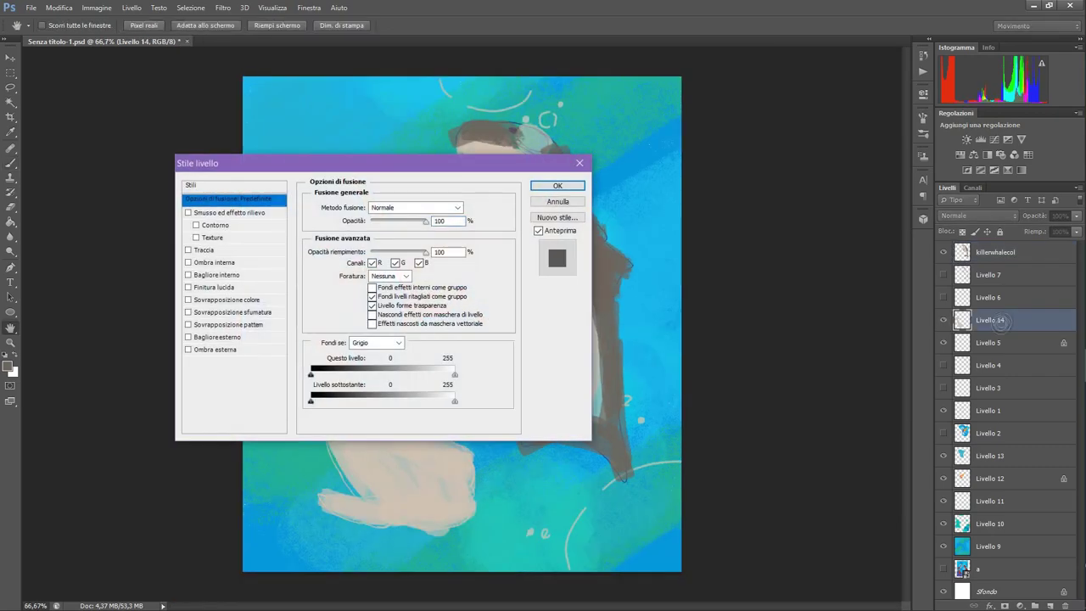
pyautogui.press('Escape')
pyautogui.doubleClick(988, 320)
pyautogui.write('be')
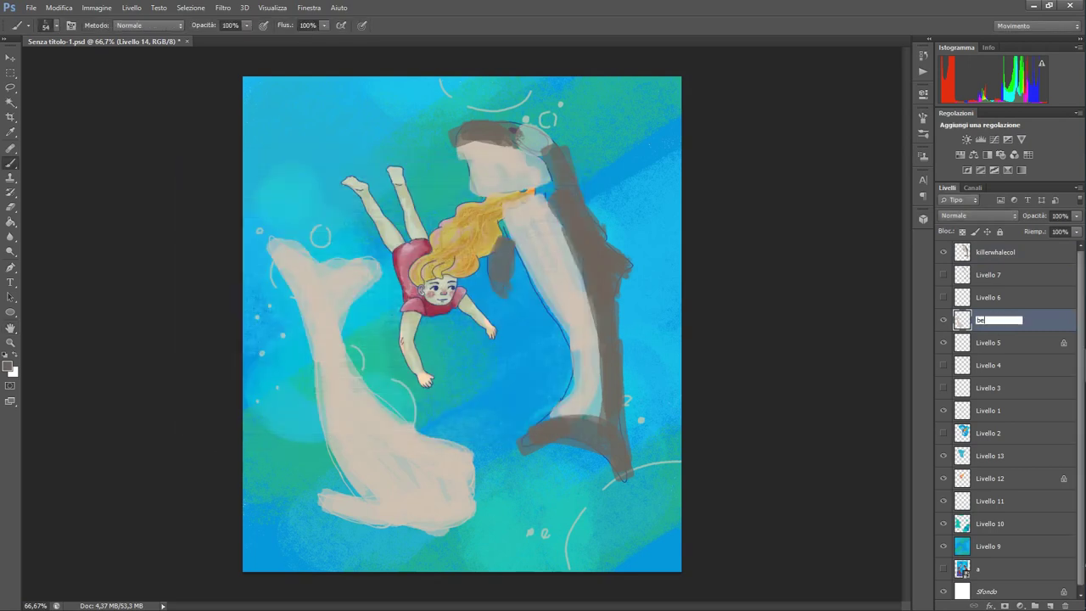
pyautogui.write('luga')
pyautogui.press('Return')
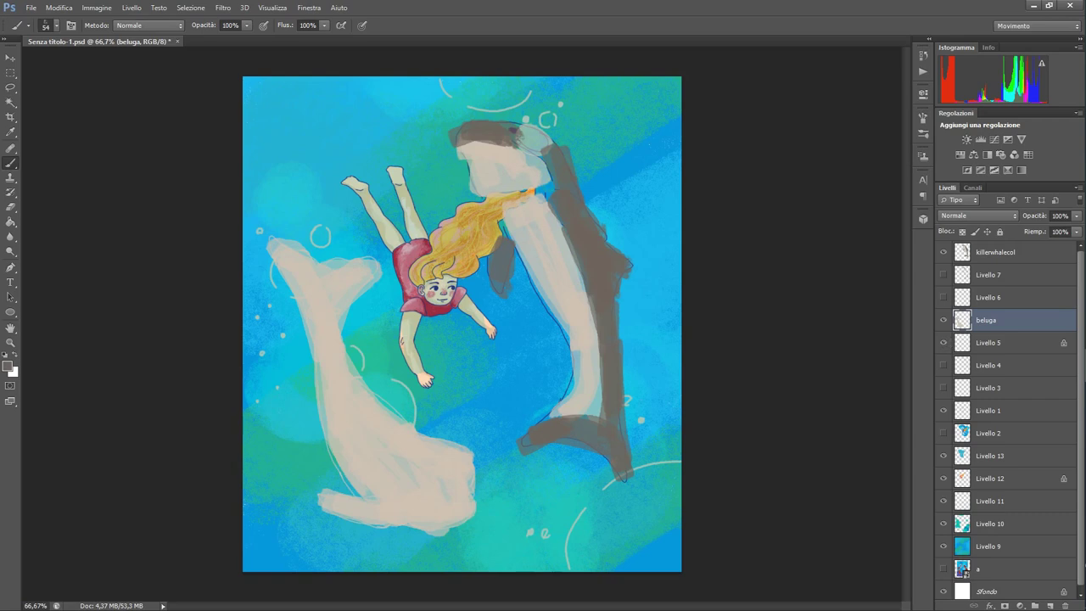
# Move the outline layer Livello 5 above the beluga layer
pyautogui.doubleClick(989, 343)
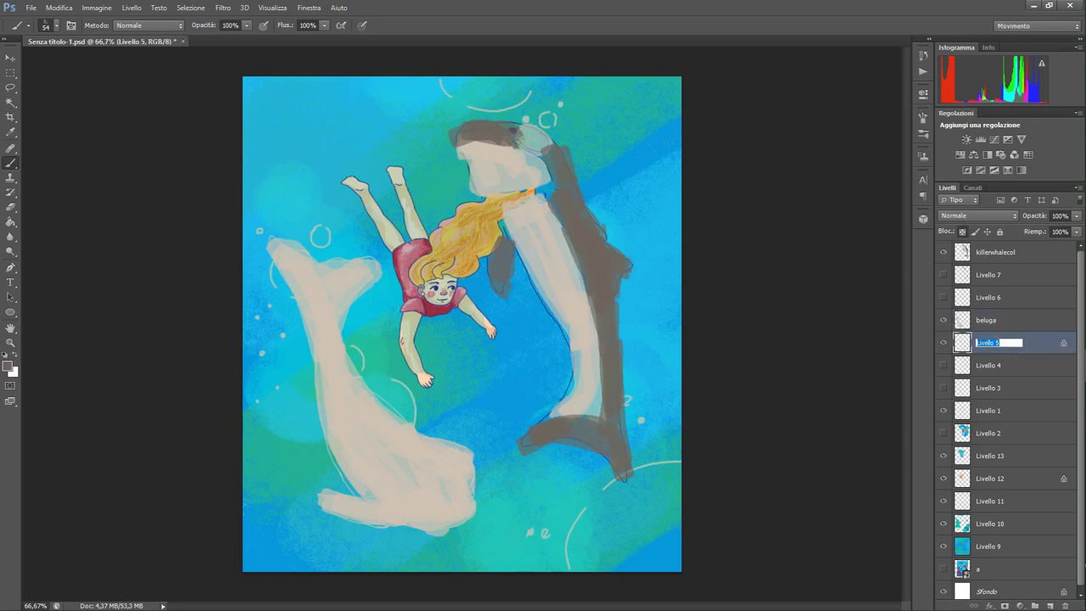
pyautogui.moveTo(989, 321); pyautogui.dragTo(989, 353)
pyautogui.hotkey('alt', ']')
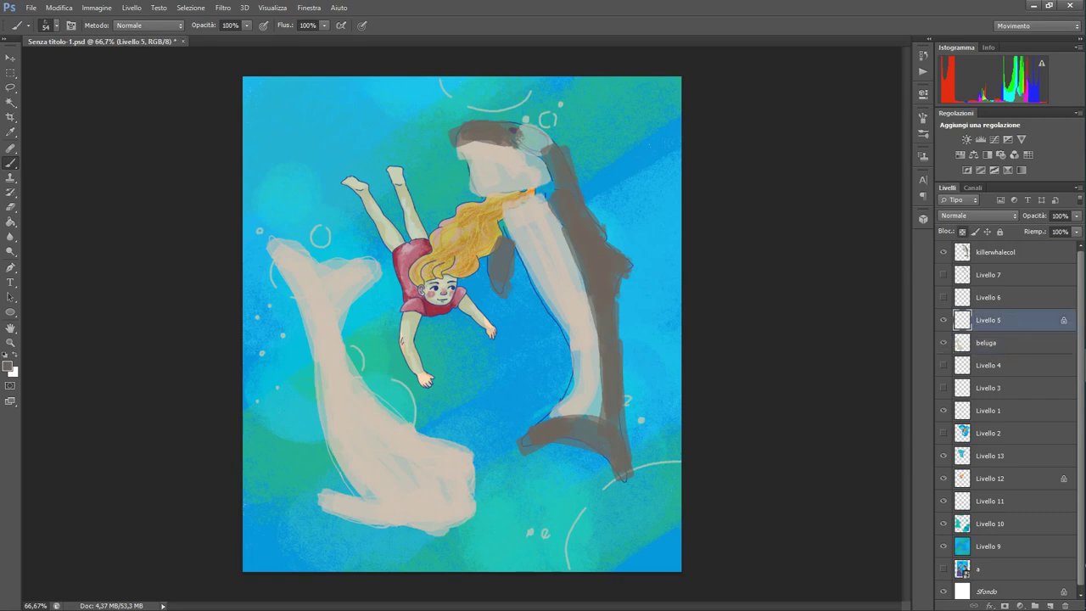
# Set the beluga layer's opacity to 94% and clean up the edges of its colour around the head, chin and flipper
pyautogui.click(986, 342)
pyautogui.click(1076, 215)
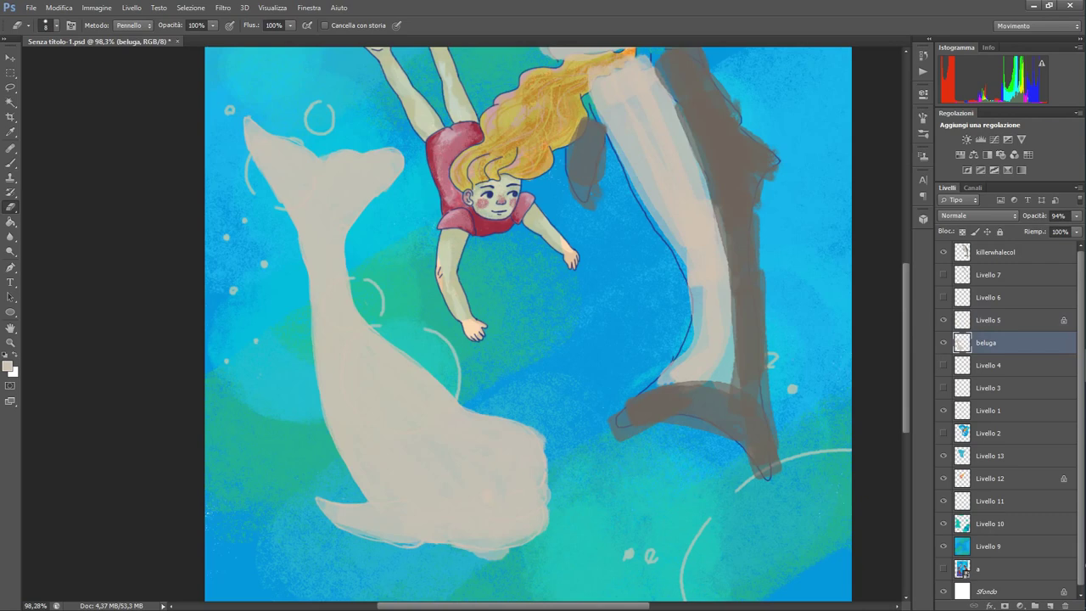
pyautogui.moveTo(474, 553); pyautogui.dragTo(508, 551)
pyautogui.moveTo(549, 507)
pyautogui.mouseDown()
pyautogui.moveTo(544, 532)
pyautogui.moveTo(548, 487)
pyautogui.mouseUp()
pyautogui.moveTo(545, 449); pyautogui.dragTo(531, 426)
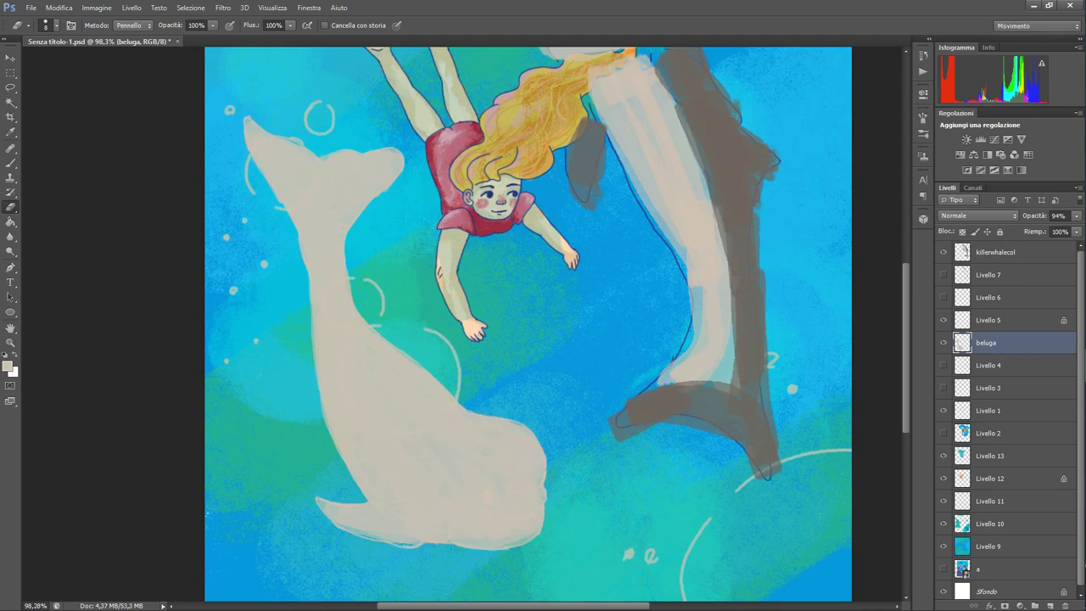
pyautogui.press('b')
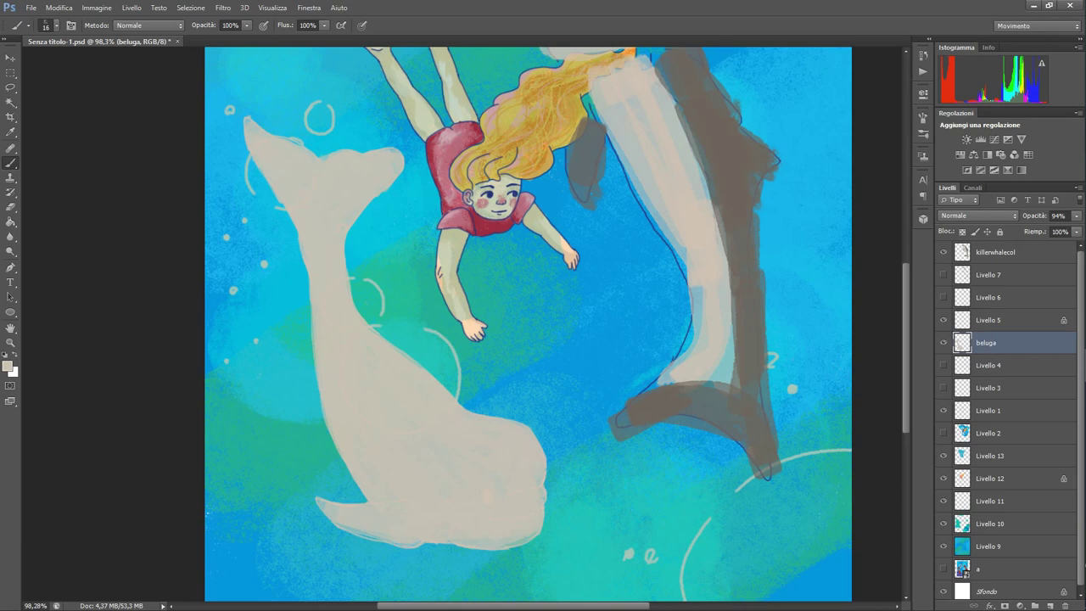
pyautogui.moveTo(356, 533); pyautogui.dragTo(379, 538)
# Lock the beluga layer's transparent pixels and choose a 50 px textured brush
pyautogui.press('/')
pyautogui.click(56, 26)
pyautogui.click(77, 131)
pyautogui.scroll(-5, 77, 136)
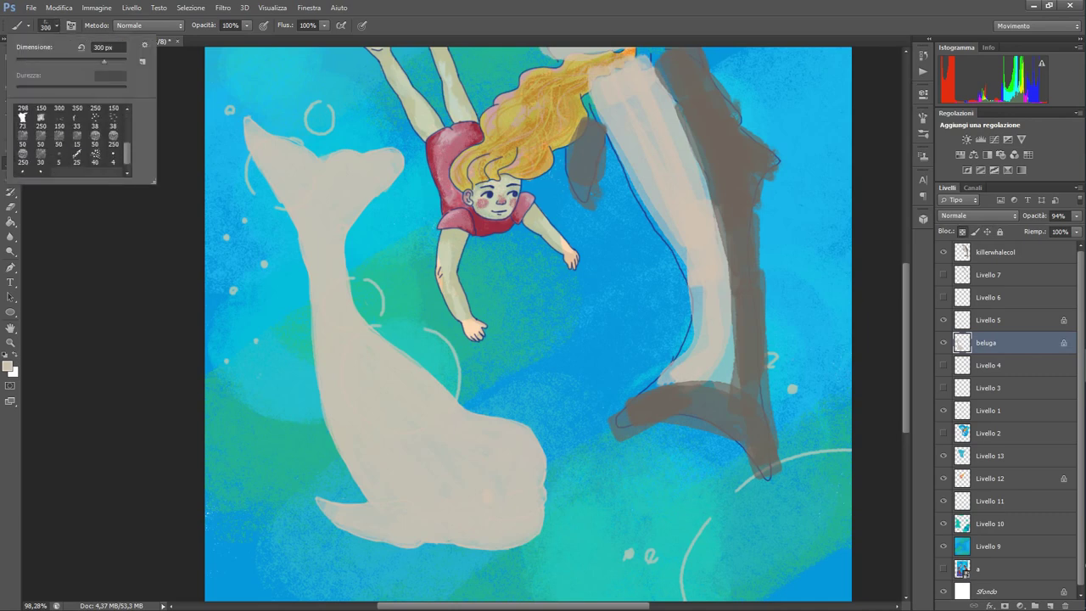
pyautogui.click(77, 138)
pyautogui.click(58, 139)
pyautogui.press('Return')
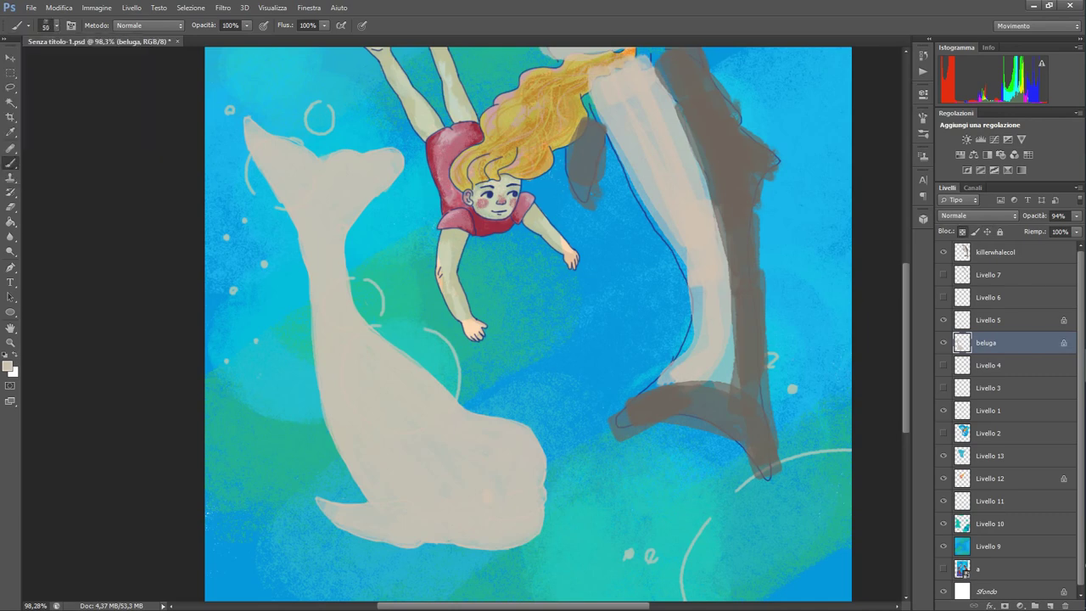
# Try the light cream #eddfcf along the beluga's tail, undo the strokes and pick a slightly different cream
pyautogui.click(7, 366)
pyautogui.click(568, 182)
pyautogui.click(801, 163)
pyautogui.moveTo(390, 161)
pyautogui.mouseDown()
pyautogui.moveTo(344, 208)
pyautogui.moveTo(338, 237)
pyautogui.mouseUp()
pyautogui.moveTo(339, 234); pyautogui.dragTo(341, 261)
pyautogui.hotkey('ctrl', 'alt', 'z')
pyautogui.hotkey('ctrl', 'alt', 'z')
pyautogui.click(7, 367)
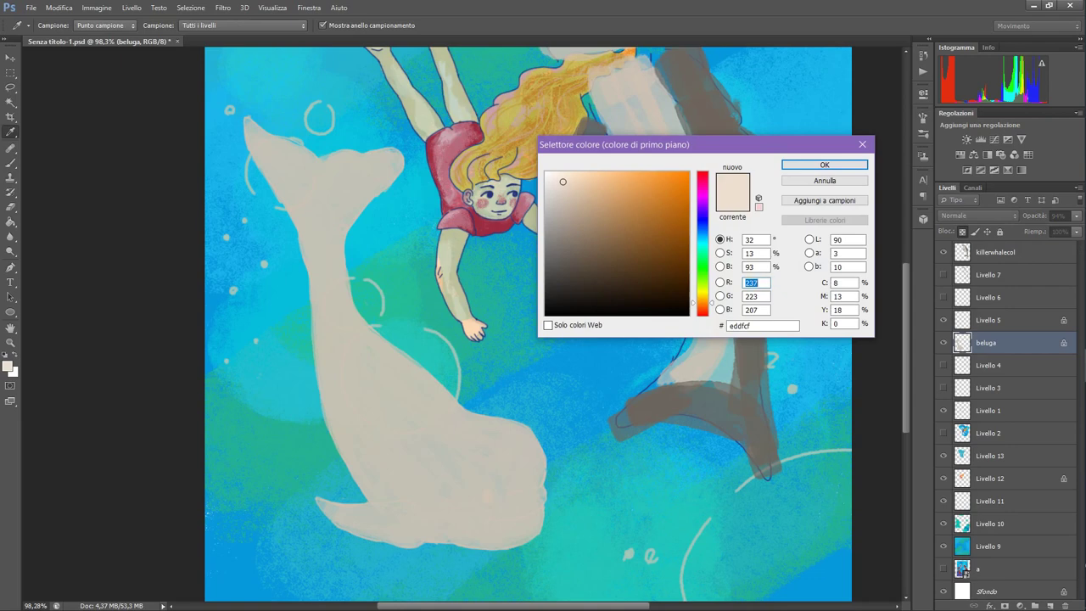
pyautogui.click(570, 187)
pyautogui.click(825, 165)
# Choose the light grey-cream #d9d8c7 based on the beluga's body colour and paint highlights over its flukes, back and head
pyautogui.keyDown('alt'); pyautogui.click(343, 212); pyautogui.keyUp('alt')
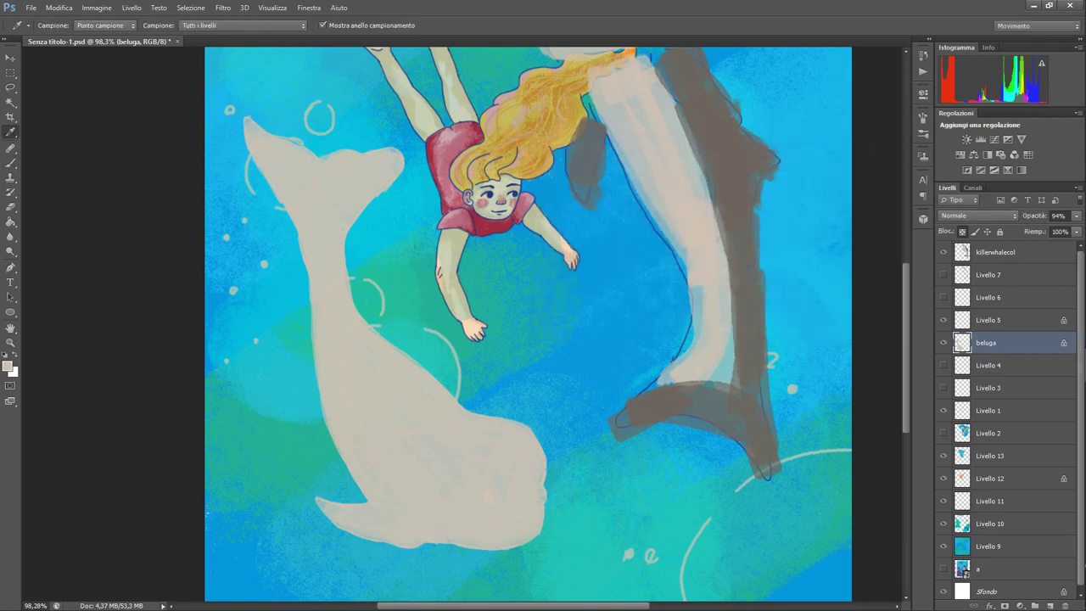
pyautogui.click(8, 366)
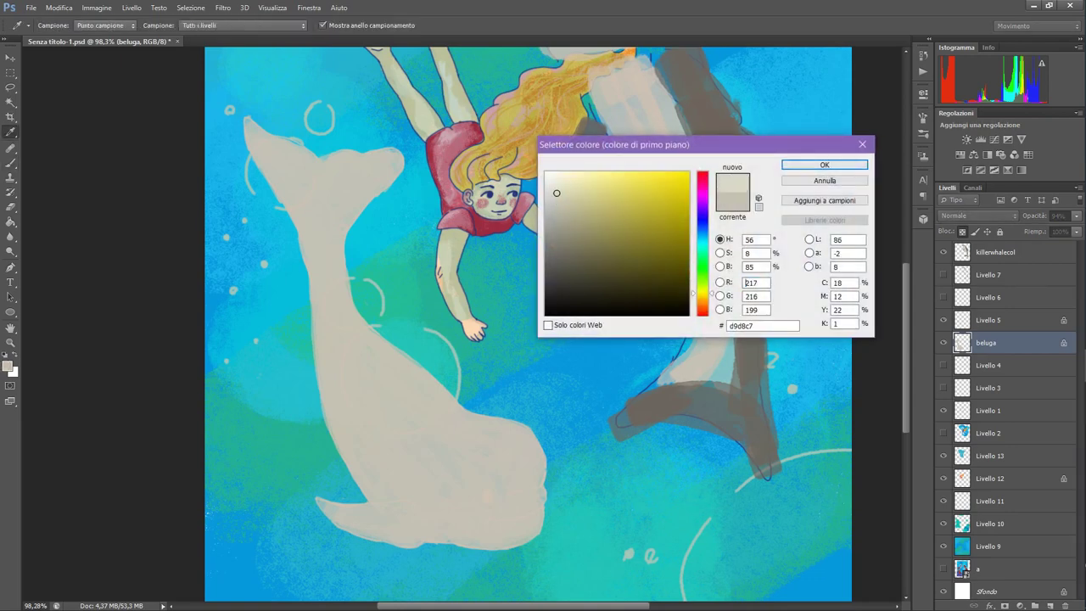
pyautogui.click(824, 164)
pyautogui.click(10, 163)
pyautogui.moveTo(392, 157)
pyautogui.mouseDown()
pyautogui.moveTo(335, 250)
pyautogui.moveTo(377, 360)
pyautogui.moveTo(535, 505)
pyautogui.moveTo(483, 515)
pyautogui.moveTo(529, 528)
pyautogui.moveTo(474, 463)
pyautogui.moveTo(418, 423)
pyautogui.mouseUp()
pyautogui.moveTo(356, 314)
pyautogui.mouseDown()
pyautogui.moveTo(424, 462)
pyautogui.moveTo(448, 471)
pyautogui.mouseUp()
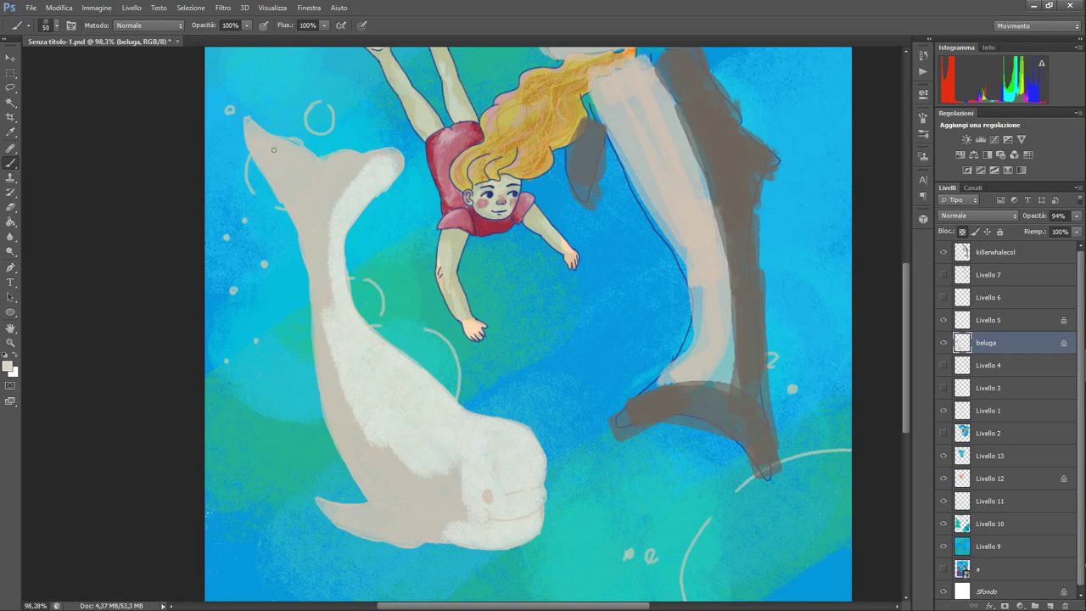
pyautogui.moveTo(274, 149); pyautogui.dragTo(322, 191)
# Choose the slightly darker grey-cream #cfcebf and paint over the beluga's remaining beige belly, flipper and tail
pyautogui.press('i')
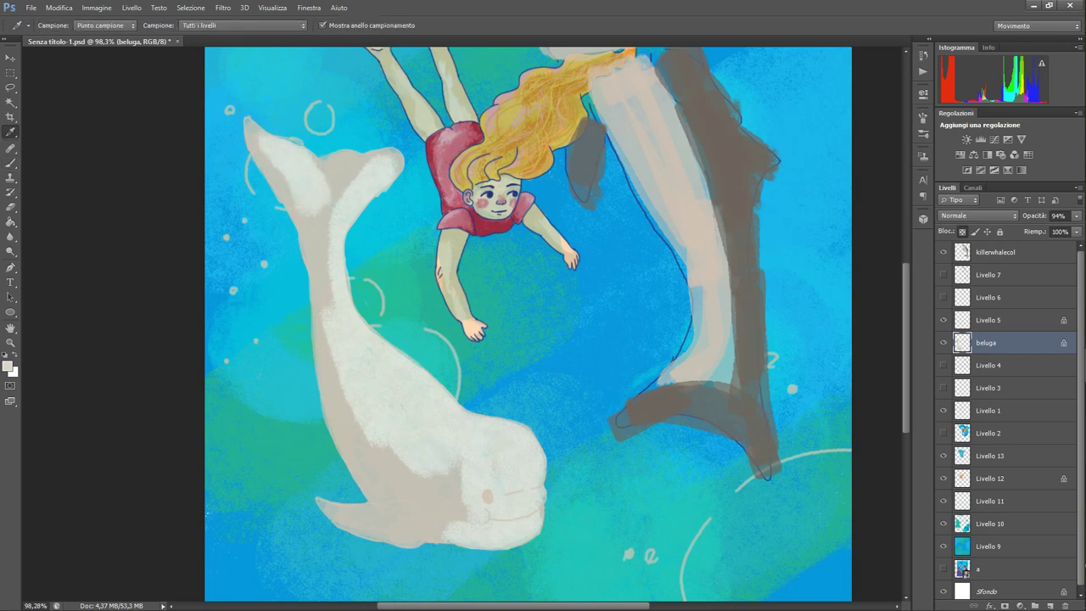
pyautogui.click(7, 366)
pyautogui.click(555, 198)
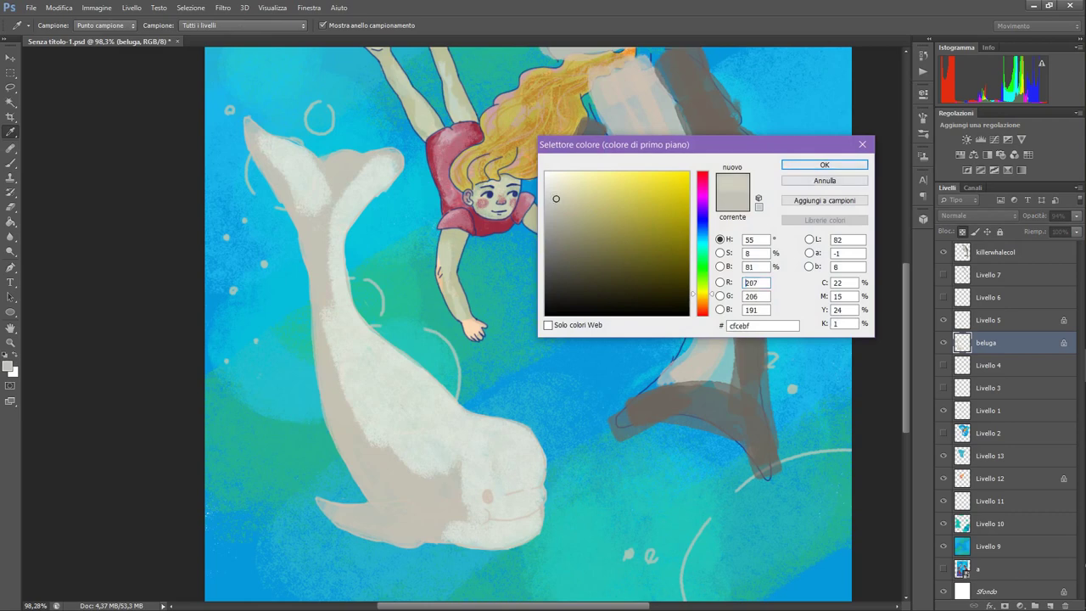
pyautogui.click(823, 165)
pyautogui.click(10, 132)
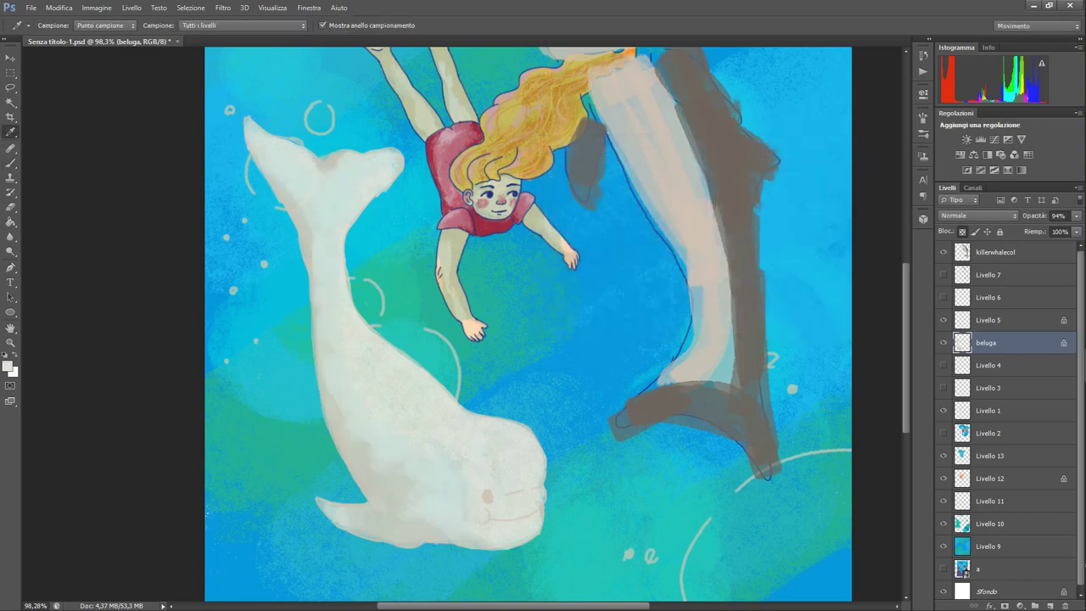
# Sample a grey shade from the beluga's belly and shade its fluke and the outer edge of its body with a 52 px brush
pyautogui.click(356, 441)
pyautogui.click(10, 162)
pyautogui.moveTo(289, 184); pyautogui.dragTo(295, 198)
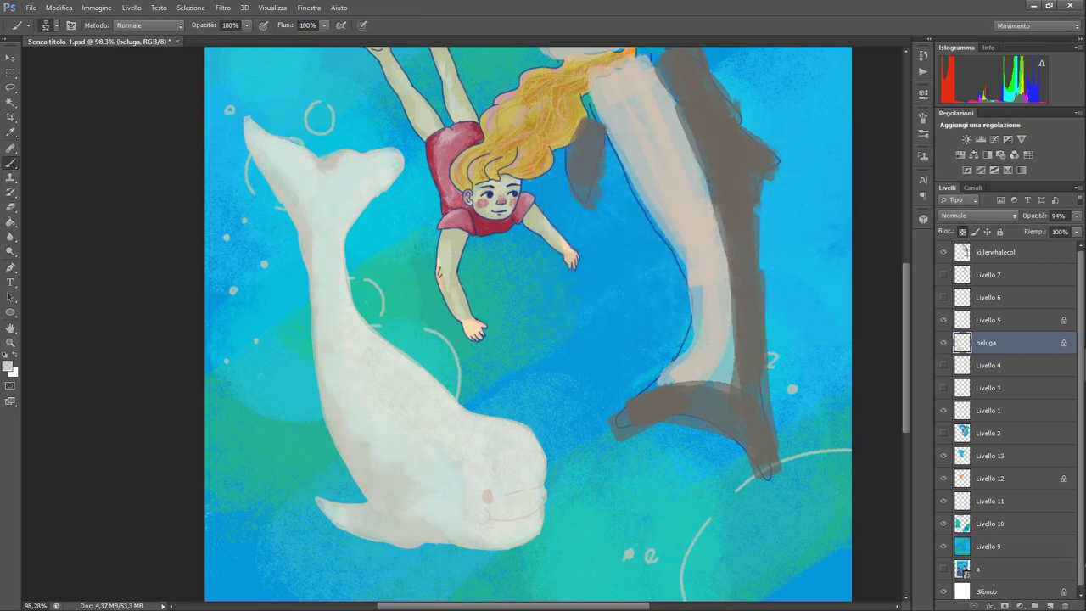
pyautogui.moveTo(255, 136); pyautogui.dragTo(266, 171)
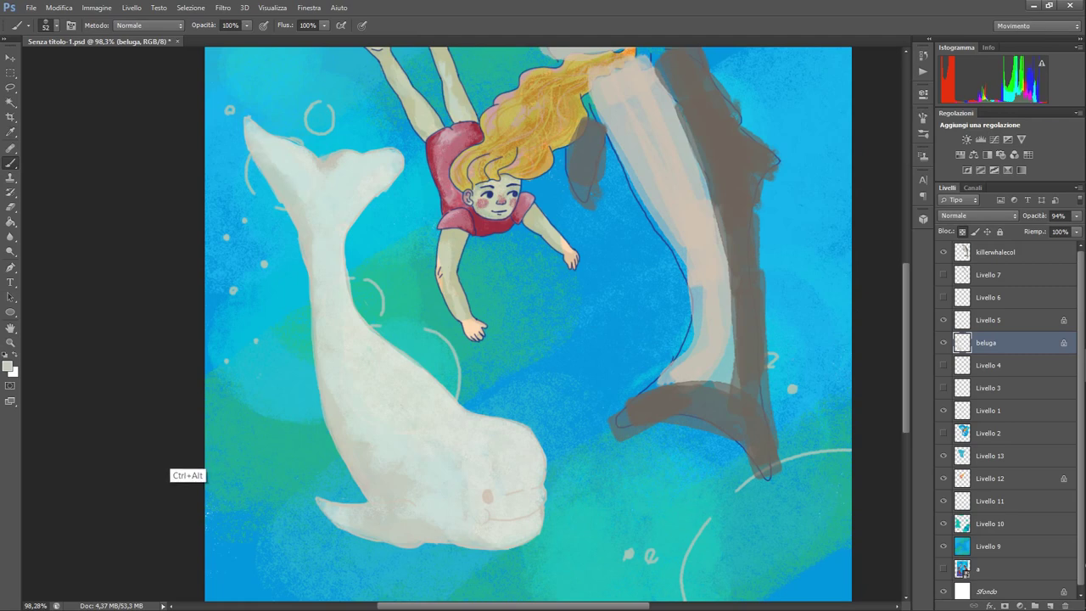
pyautogui.moveTo(313, 259); pyautogui.dragTo(320, 333)
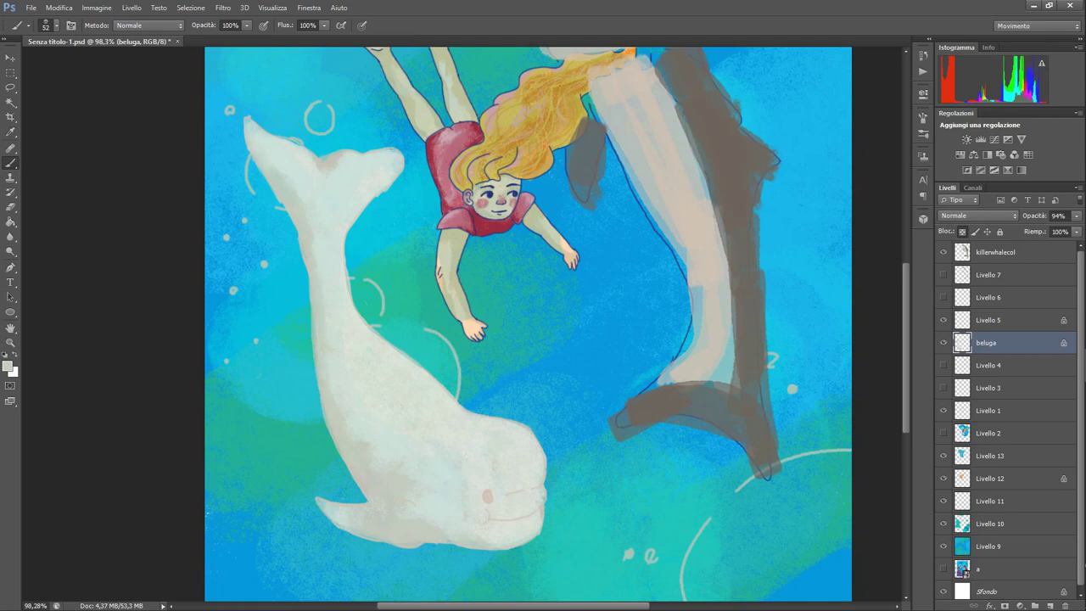
# Choose a 38 px textured brush and shade the notch between the beluga's tail flukes
pyautogui.click(51, 25)
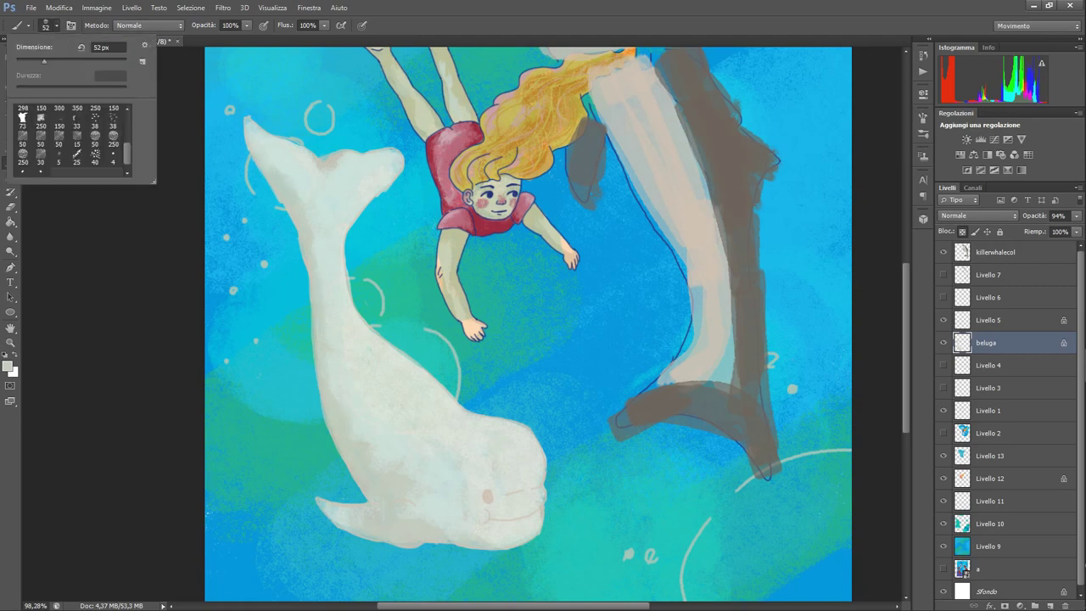
pyautogui.click(112, 120)
pyautogui.moveTo(332, 158); pyautogui.dragTo(346, 180)
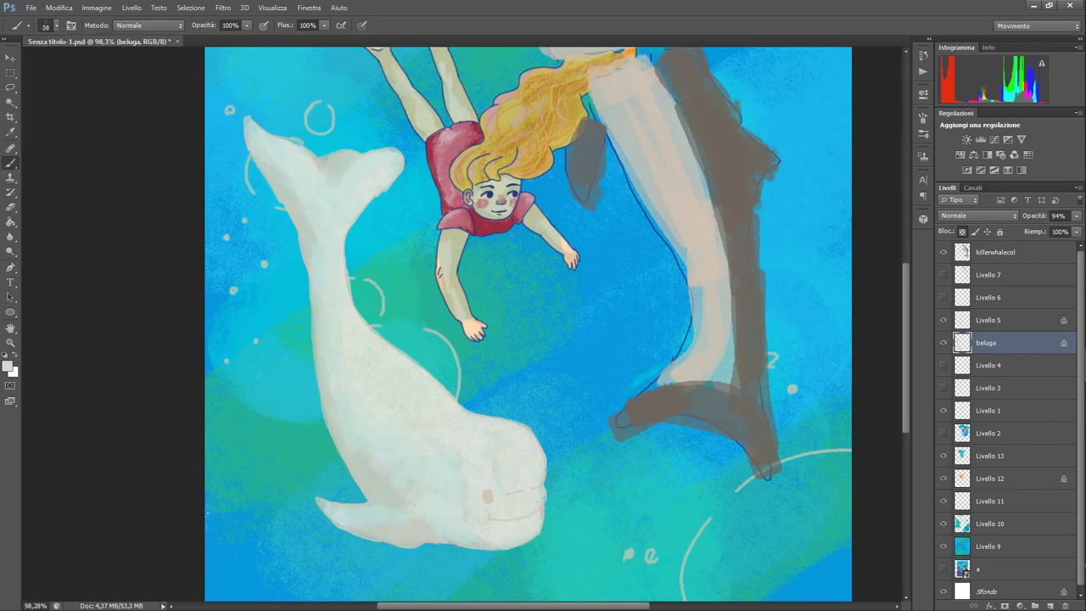
# Paint a pale blue-green tint over the beluga's belly and along its tail stock
pyautogui.moveTo(440, 427); pyautogui.dragTo(449, 441)
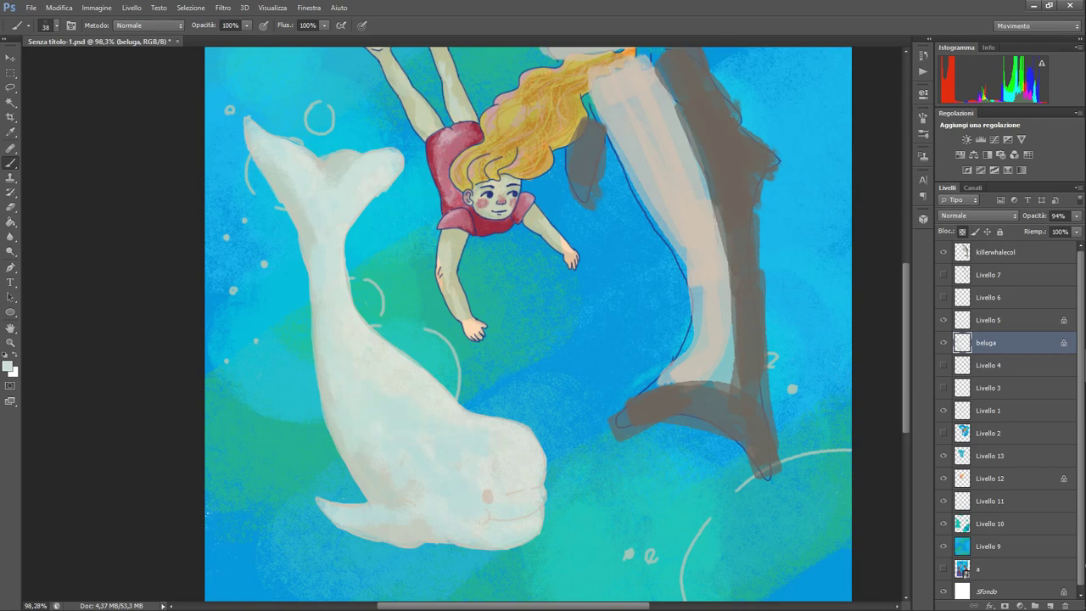
pyautogui.moveTo(303, 213); pyautogui.dragTo(310, 241)
# Choose the light pink #e8ccc2 as the painting colour
pyautogui.press('i')
pyautogui.click(8, 366)
pyautogui.click(702, 312)
pyautogui.click(568, 185)
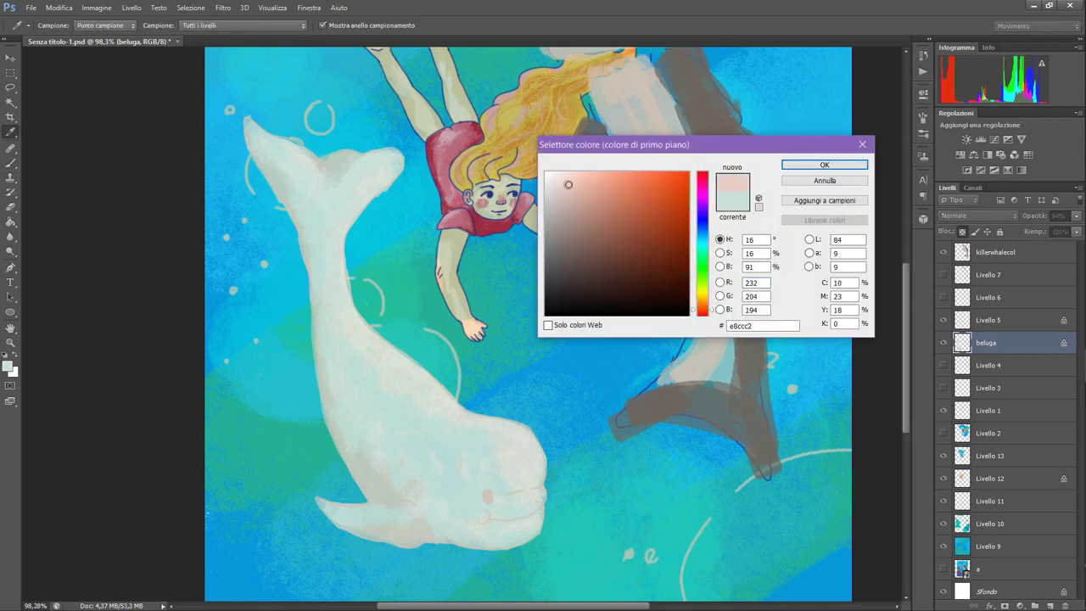
pyautogui.click(825, 165)
# Try a soft pink blush on the beluga's cheek with a 19 px brush
pyautogui.click(56, 25)
pyautogui.click(60, 158)
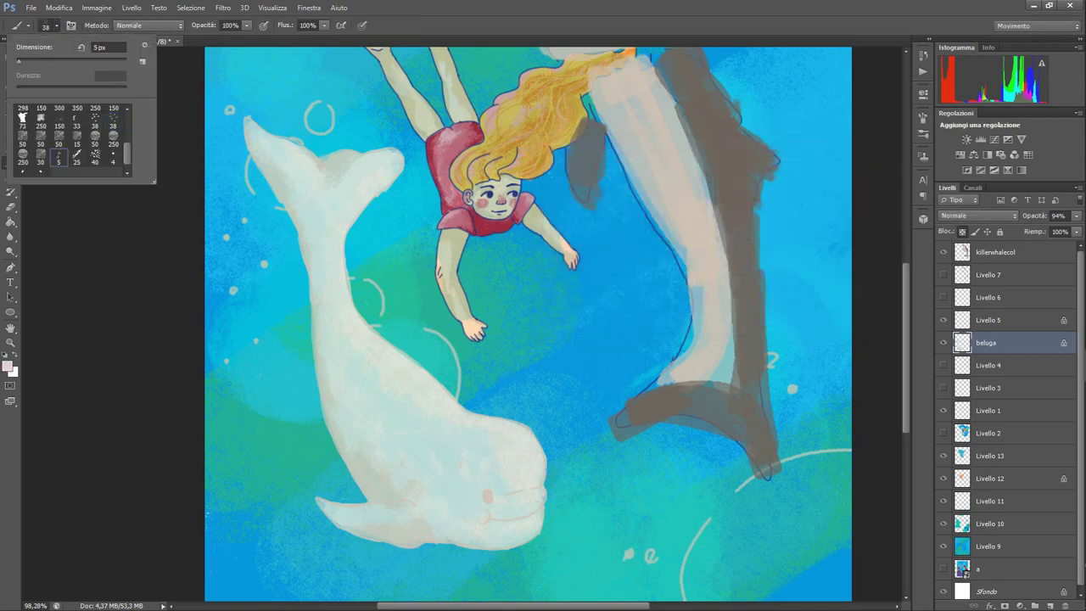
pyautogui.moveTo(20, 61); pyautogui.dragTo(27, 62)
pyautogui.click(97, 272)
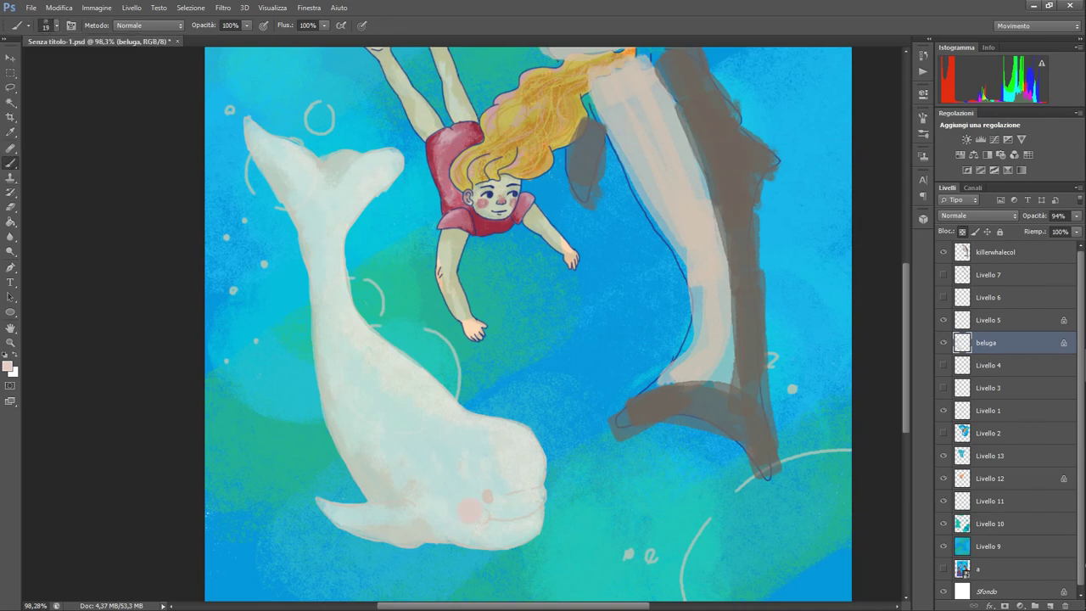
# Choose the textured 15 px brush and paint a round pink blush on the beluga's cheek
pyautogui.click(46, 26)
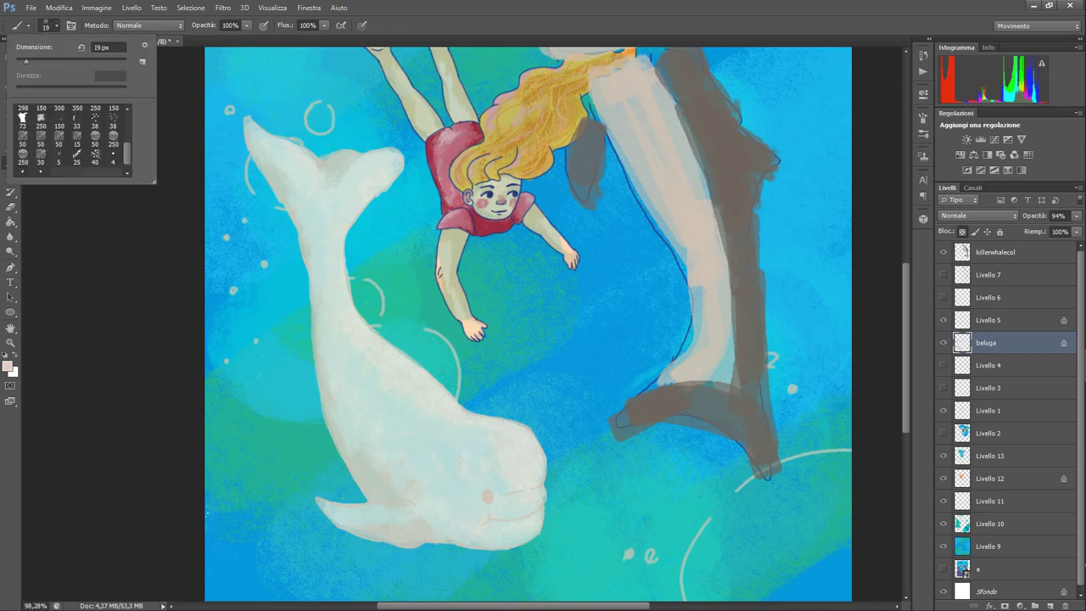
pyautogui.doubleClick(77, 137)
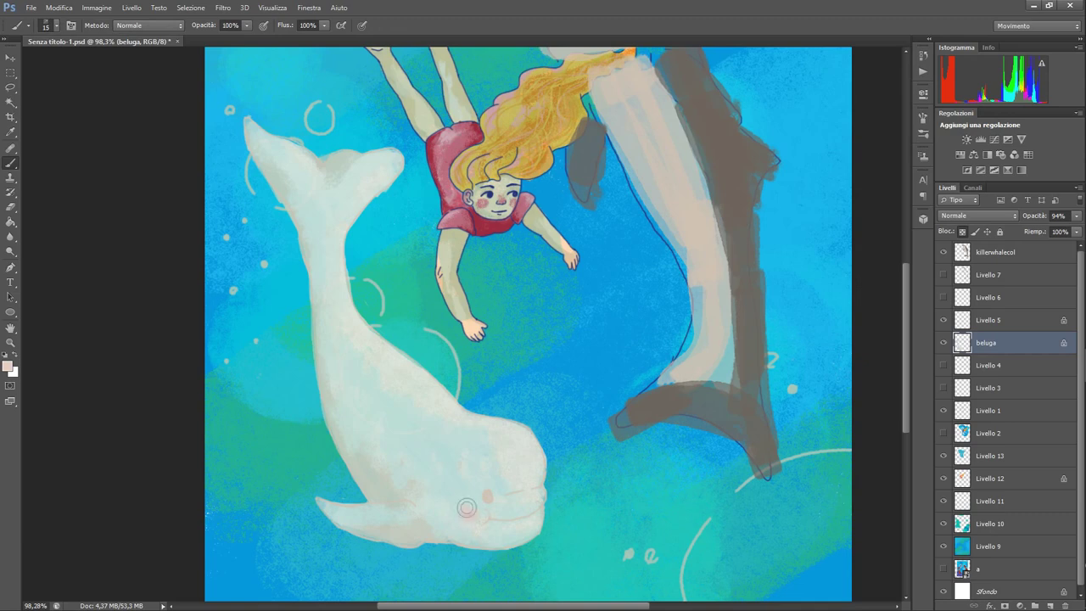
pyautogui.moveTo(472, 518); pyautogui.dragTo(467, 509)
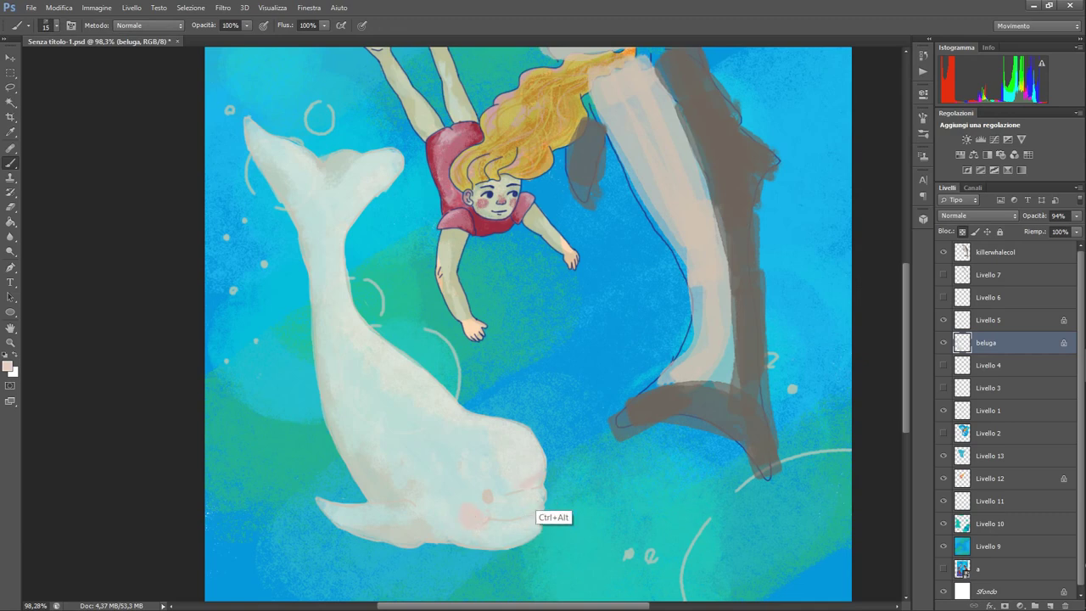
# Enlarge the brush to 35 px and add pink shading at the beluga's flipper base, outer body edge and fluke notch
pyautogui.click(56, 25)
pyautogui.press('Return')
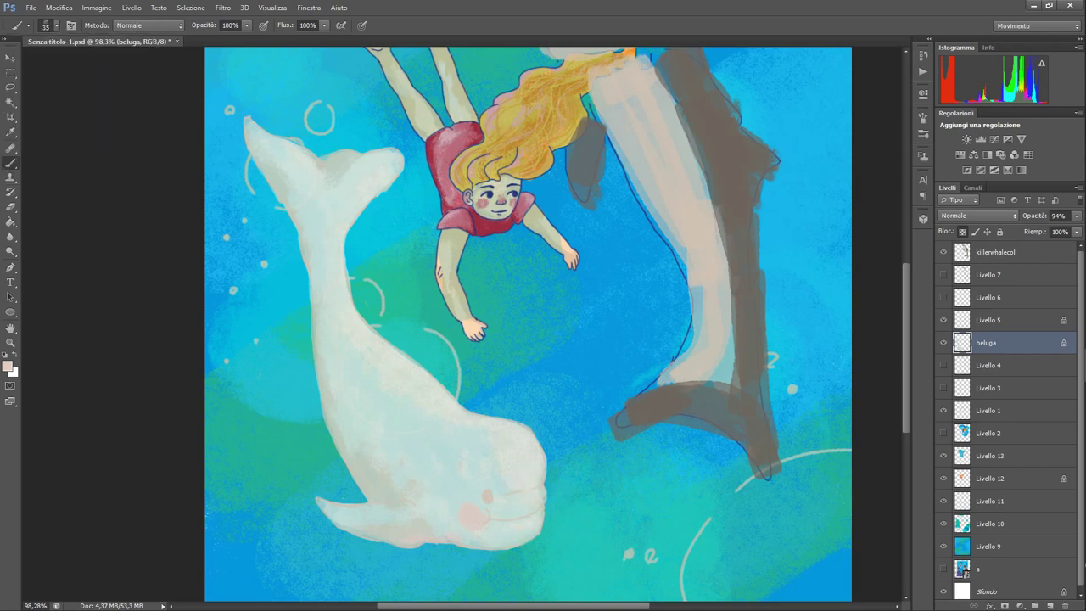
pyautogui.moveTo(356, 471); pyautogui.dragTo(367, 486)
pyautogui.moveTo(341, 161); pyautogui.dragTo(356, 142)
pyautogui.moveTo(370, 155); pyautogui.dragTo(327, 165)
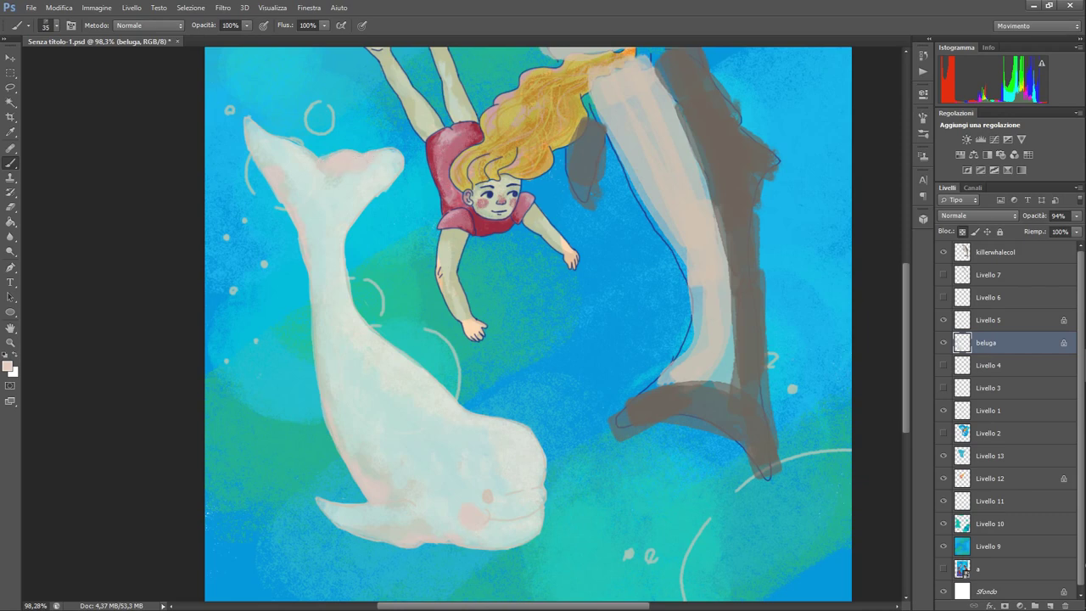
# On layer Livello 5, choose a grey-green slightly darker than #bdcec1 and recolour the beluga's eye and mouth lines
pyautogui.click(1001, 321)
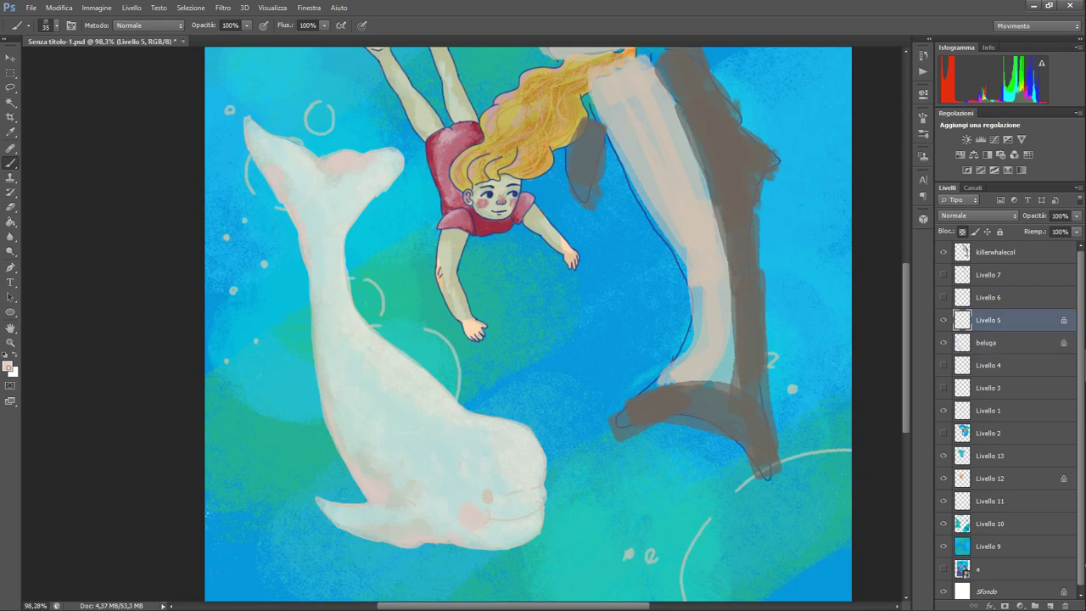
pyautogui.click(9, 368)
pyautogui.click(574, 196)
pyautogui.click(863, 144)
pyautogui.press('i')
pyautogui.click(8, 366)
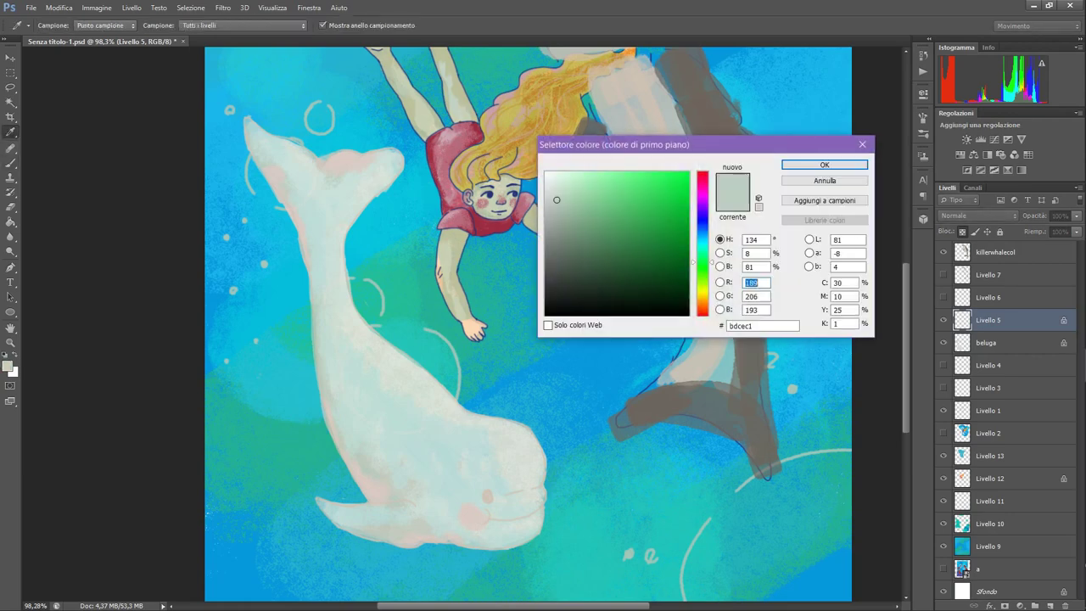
pyautogui.click(564, 207)
pyautogui.click(824, 164)
pyautogui.press('b')
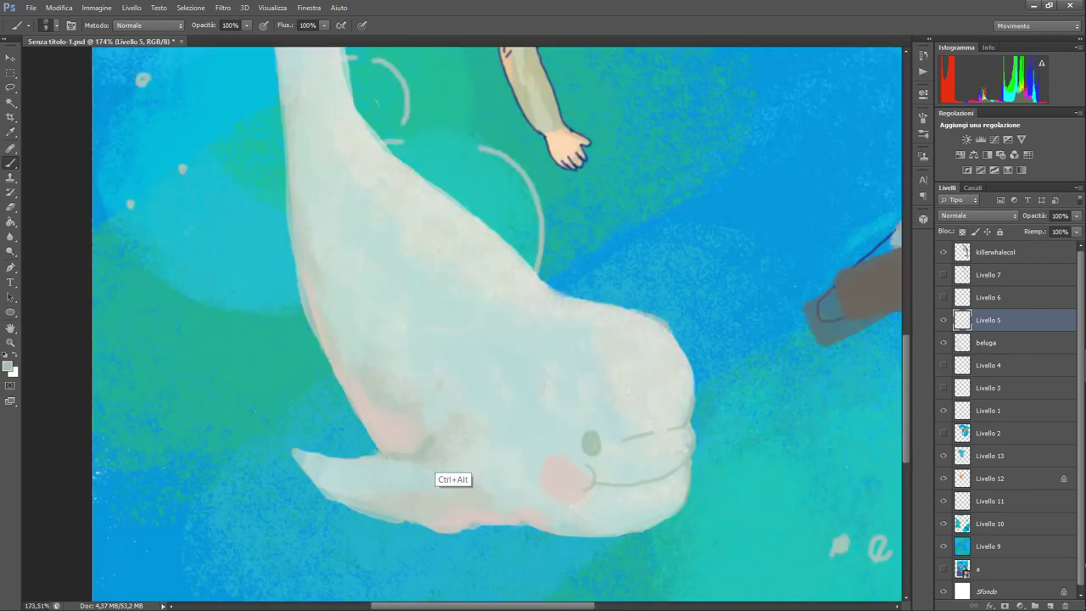
# Undo the last stroke near the beluga's flipper and define the flipper's upper edge with a sampled light grey
pyautogui.hotkey('ctrl', 'z')
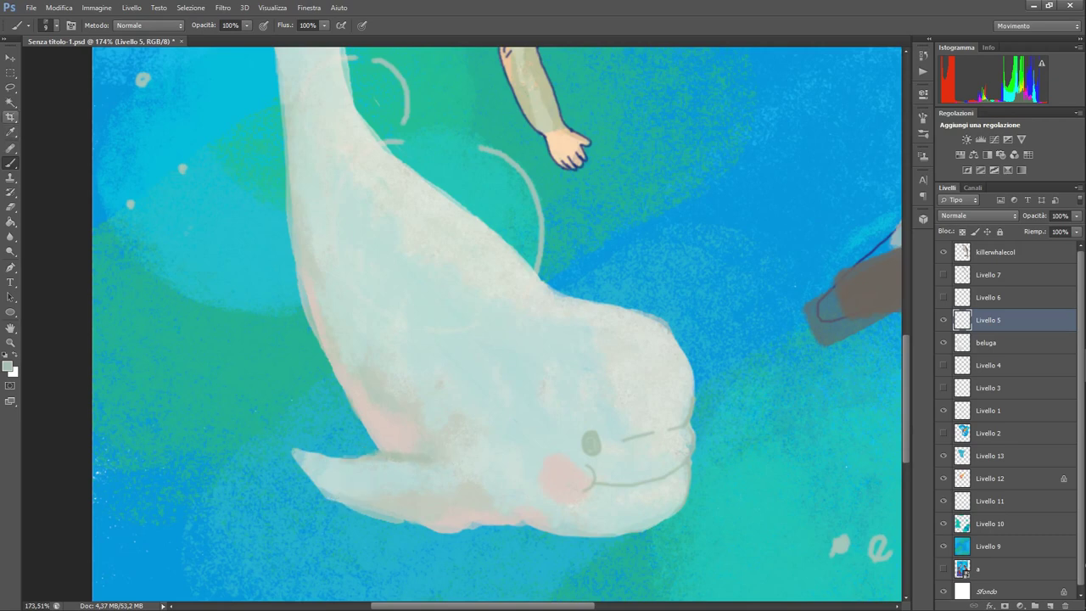
pyautogui.press('i')
pyautogui.press('b')
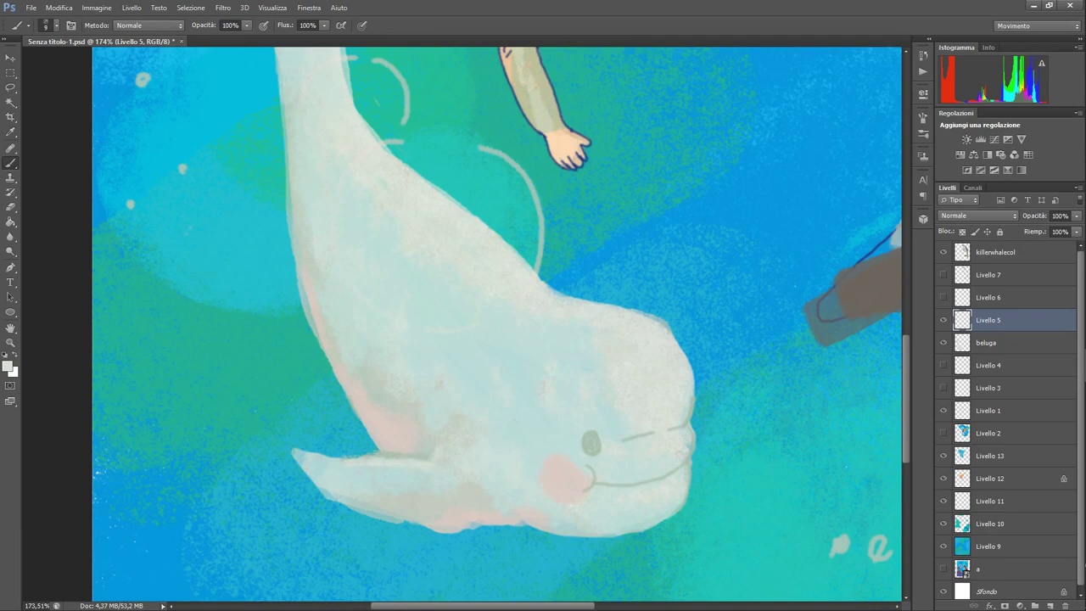
pyautogui.moveTo(296, 452); pyautogui.dragTo(369, 456)
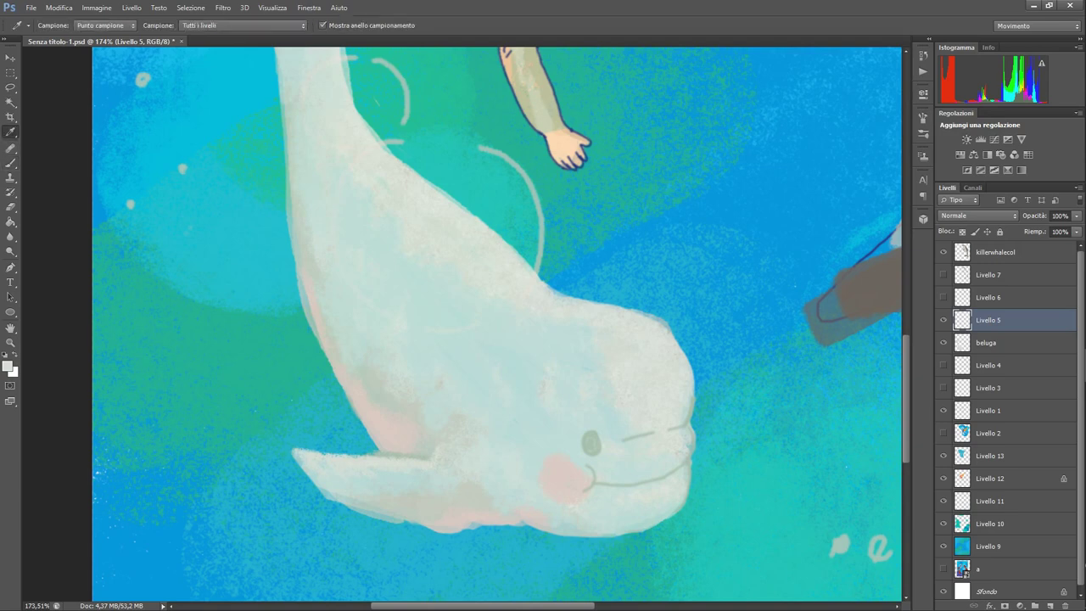
pyautogui.keyDown('alt'); pyautogui.click(449, 524); pyautogui.keyUp('alt')
# Review the whole beluga, comparing the painting with the Livello 5 face lines hidden and shown
pyautogui.scroll(4, 295, 375)
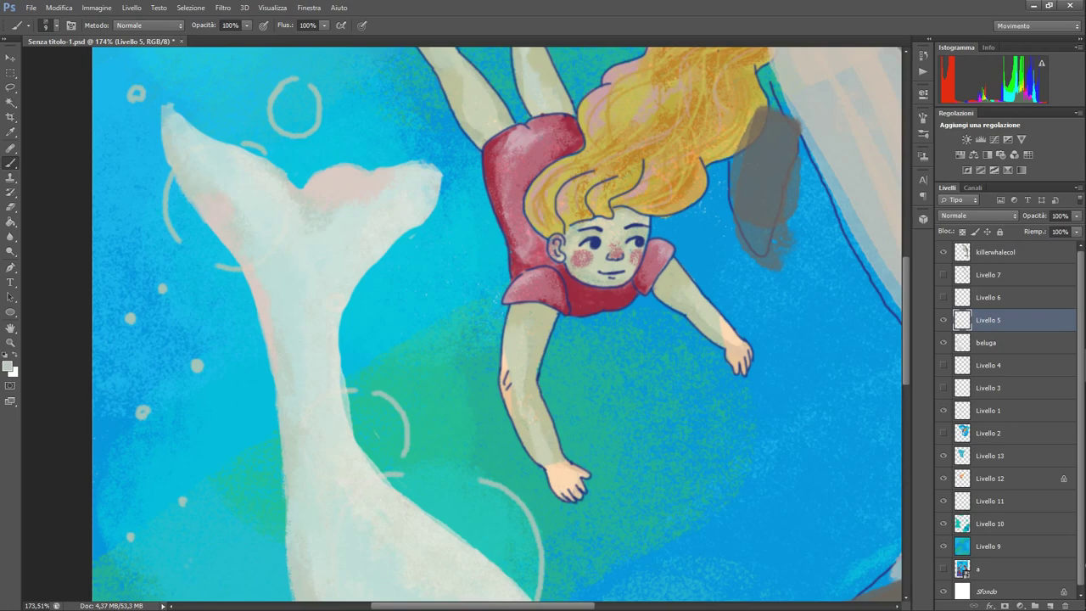
pyautogui.press('z')
pyautogui.moveTo(303, 184); pyautogui.dragTo(221, 185)
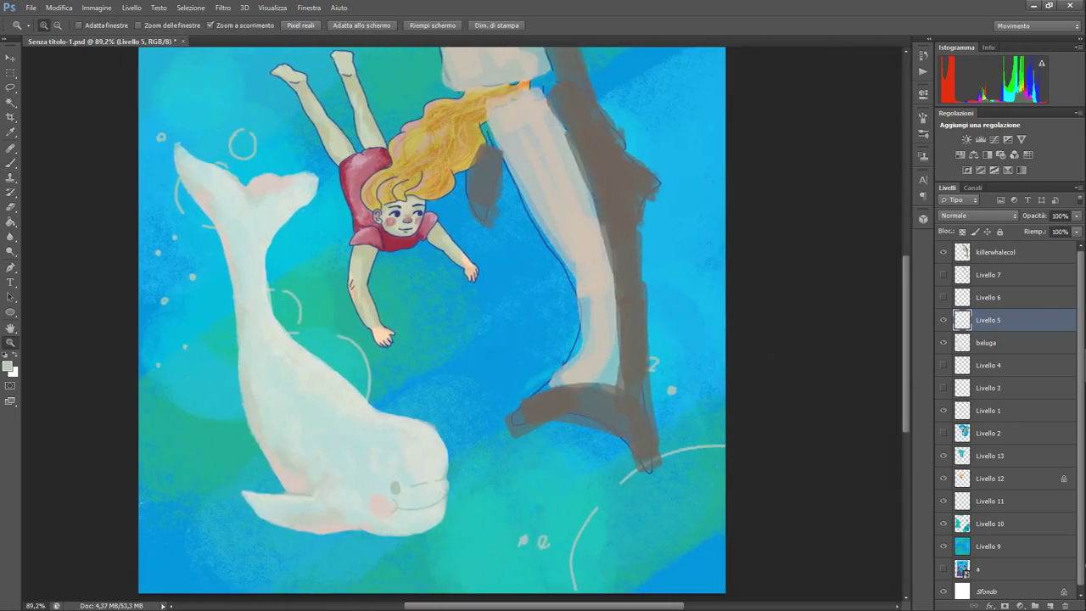
pyautogui.scroll(-3, 432, 320)
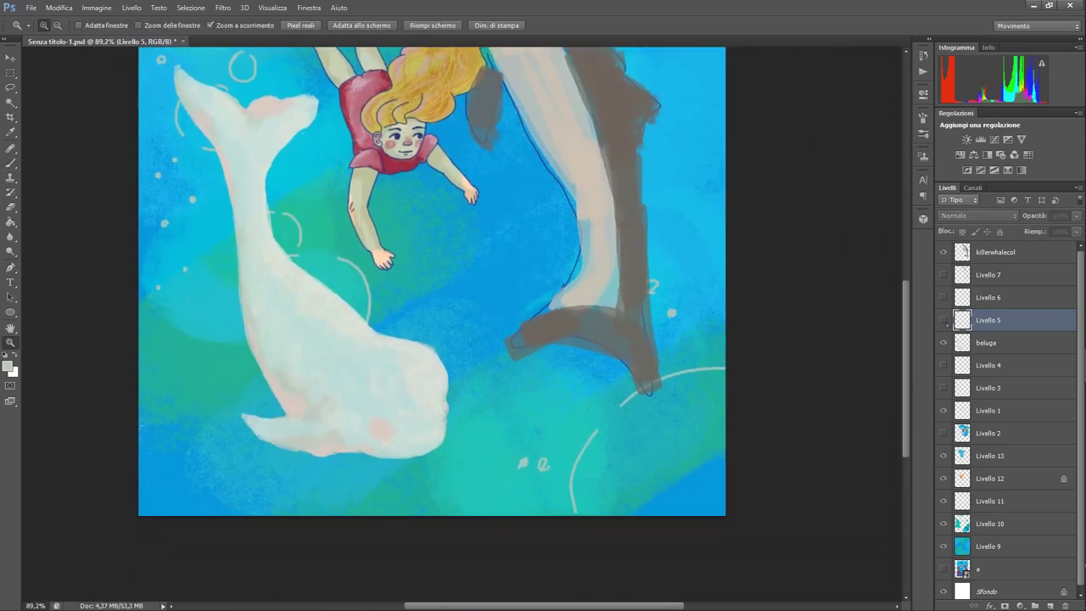
pyautogui.click(944, 252)
pyautogui.click(943, 252)
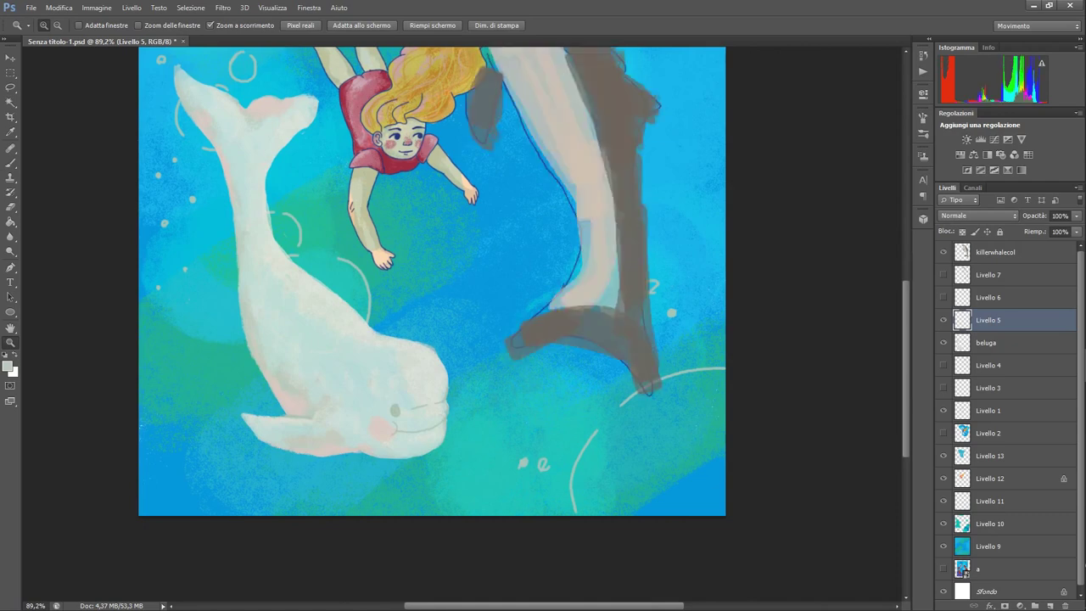
pyautogui.scroll(6, 432, 323)
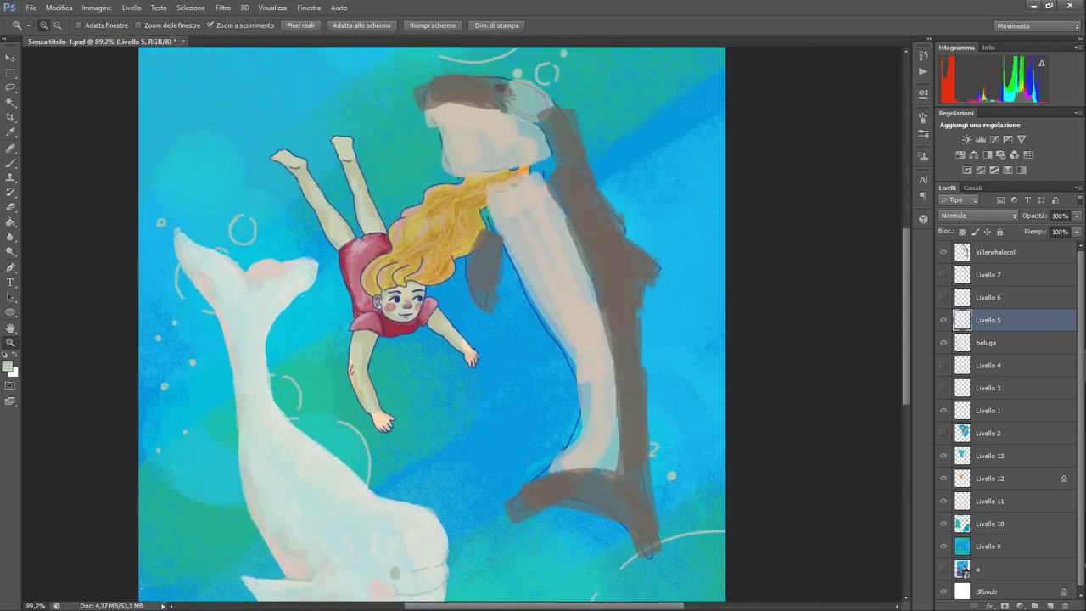
# On layer killerwhalecol, erase the paint spilling past the orca's snout, throat, head and back outline with a 20 px eraser
pyautogui.click(995, 252)
pyautogui.scroll(6, 432, 322)
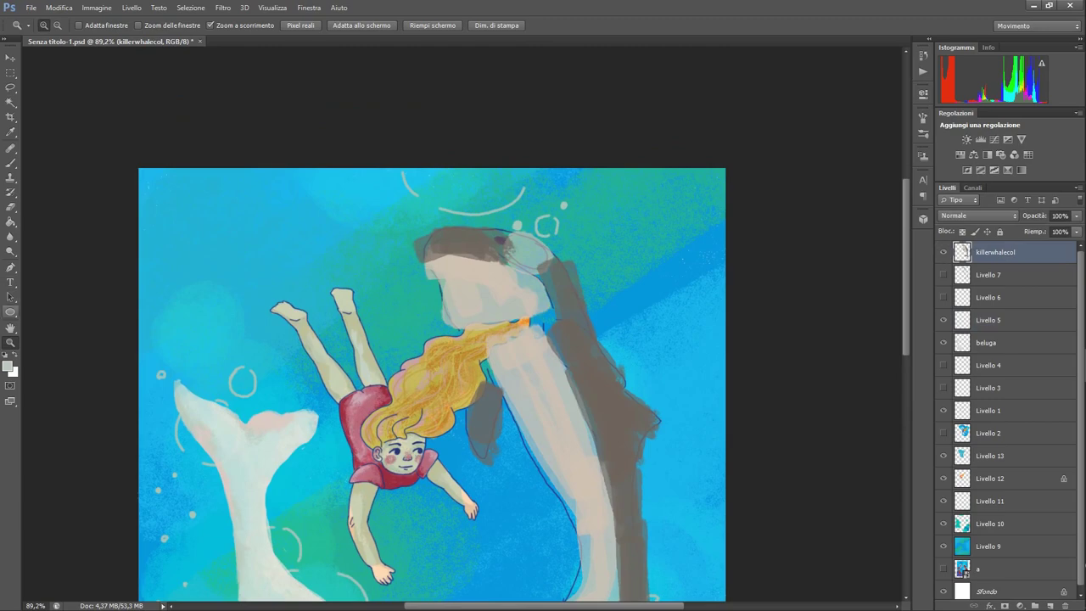
pyautogui.moveTo(597, 358); pyautogui.dragTo(689, 358)
pyautogui.moveTo(397, 136); pyautogui.dragTo(479, 173)
pyautogui.click(10, 222)
pyautogui.click(10, 207)
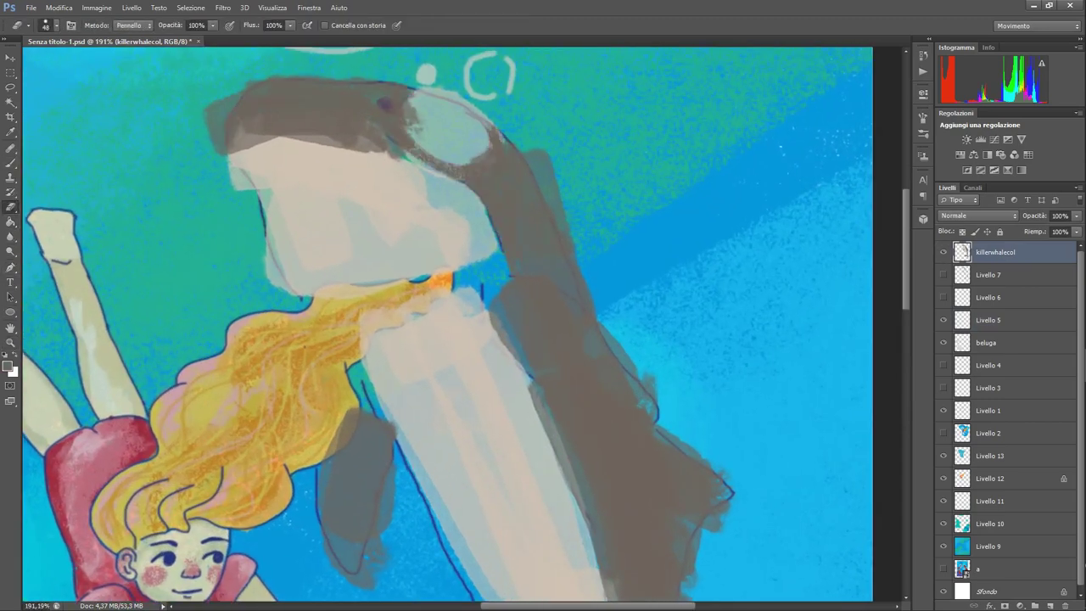
pyautogui.click(57, 25)
pyautogui.write('20')
pyautogui.press('Return')
pyautogui.moveTo(209, 105); pyautogui.dragTo(244, 198)
pyautogui.moveTo(253, 239); pyautogui.dragTo(284, 299)
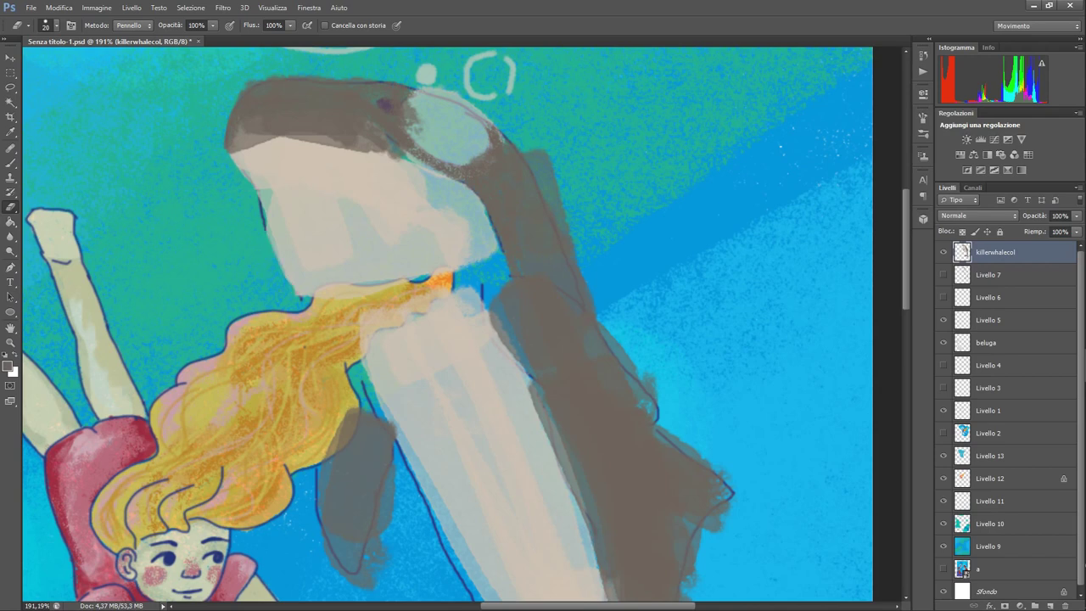
pyautogui.moveTo(270, 78)
pyautogui.mouseDown()
pyautogui.moveTo(396, 82)
pyautogui.moveTo(485, 115)
pyautogui.moveTo(607, 332)
pyautogui.moveTo(654, 382)
pyautogui.mouseUp()
pyautogui.moveTo(604, 332); pyautogui.dragTo(699, 454)
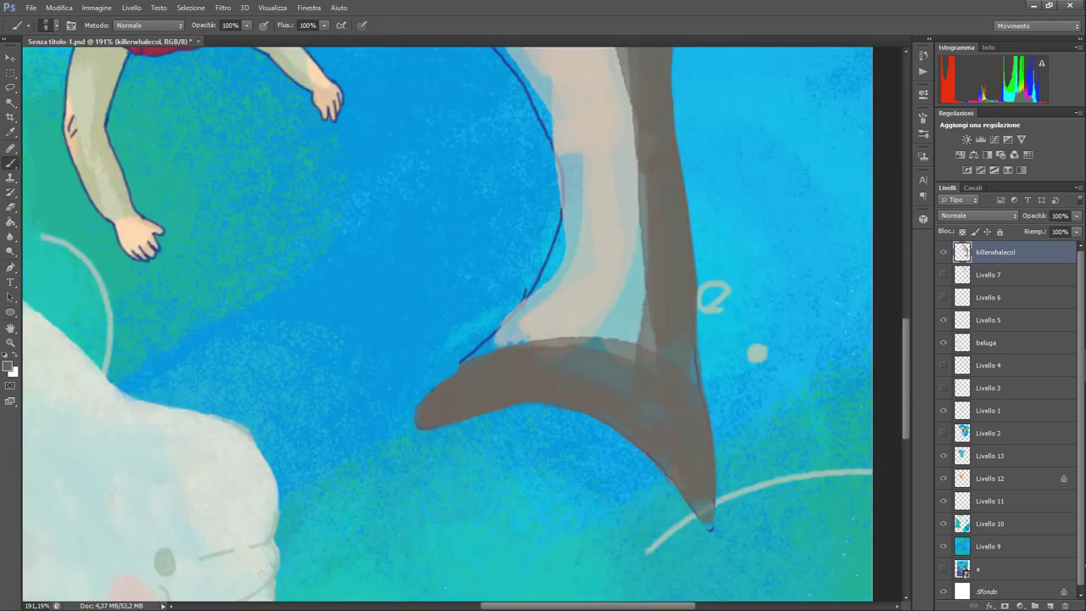
# Fill the gaps in the orca's tail with its brown-grey and even out the dark back's border along the pale belly
pyautogui.moveTo(694, 356); pyautogui.dragTo(703, 394)
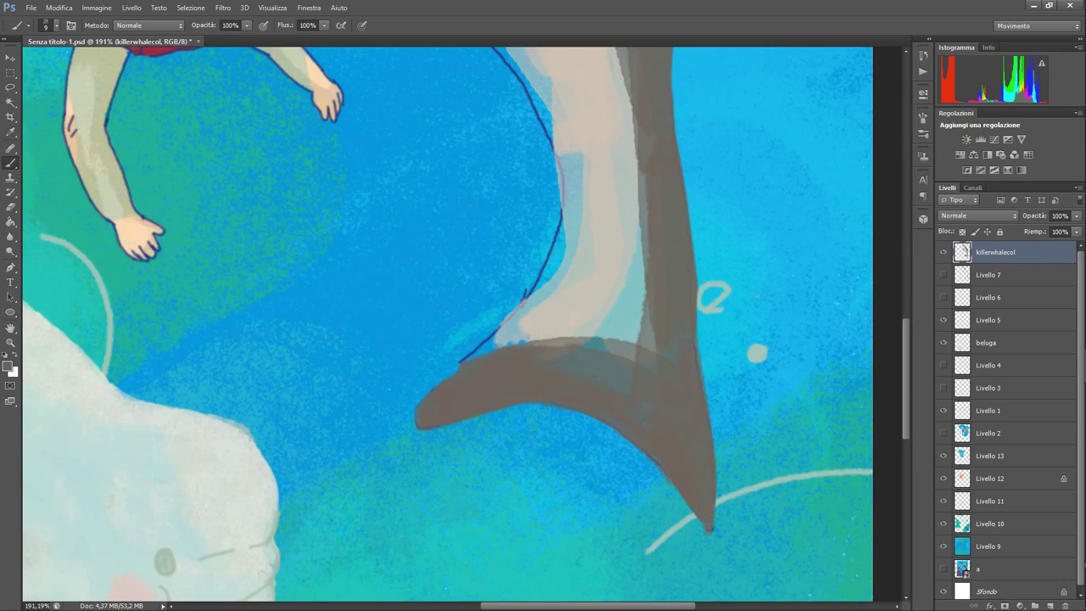
pyautogui.moveTo(651, 305)
pyautogui.mouseDown()
pyautogui.moveTo(634, 363)
pyautogui.moveTo(611, 356)
pyautogui.mouseUp()
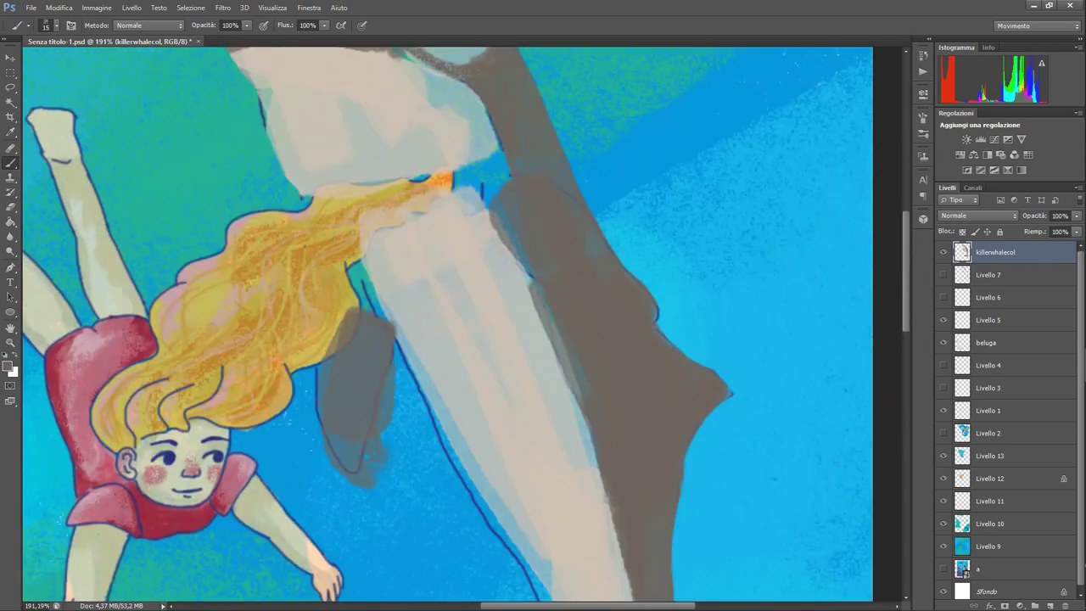
pyautogui.moveTo(515, 254)
pyautogui.mouseDown()
pyautogui.moveTo(487, 183)
pyautogui.moveTo(580, 406)
pyautogui.mouseUp()
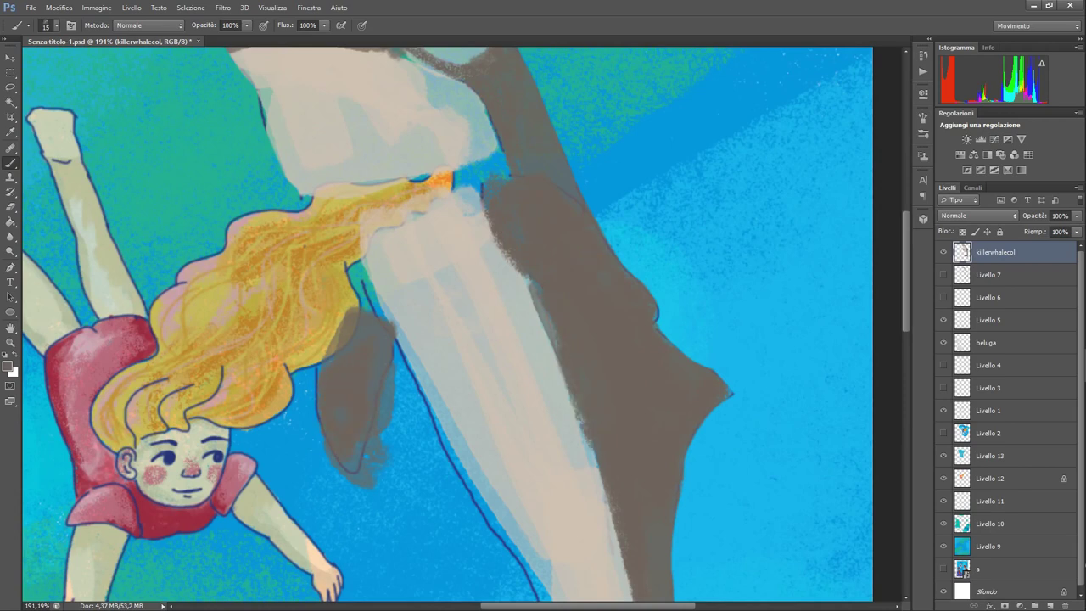
# Fill the orca's pectoral fin with solid brown-grey and erase the excess paint outside the fin's outline
pyautogui.moveTo(373, 314)
pyautogui.mouseDown()
pyautogui.moveTo(348, 272)
pyautogui.moveTo(328, 354)
pyautogui.moveTo(324, 289)
pyautogui.mouseUp()
pyautogui.press('e')
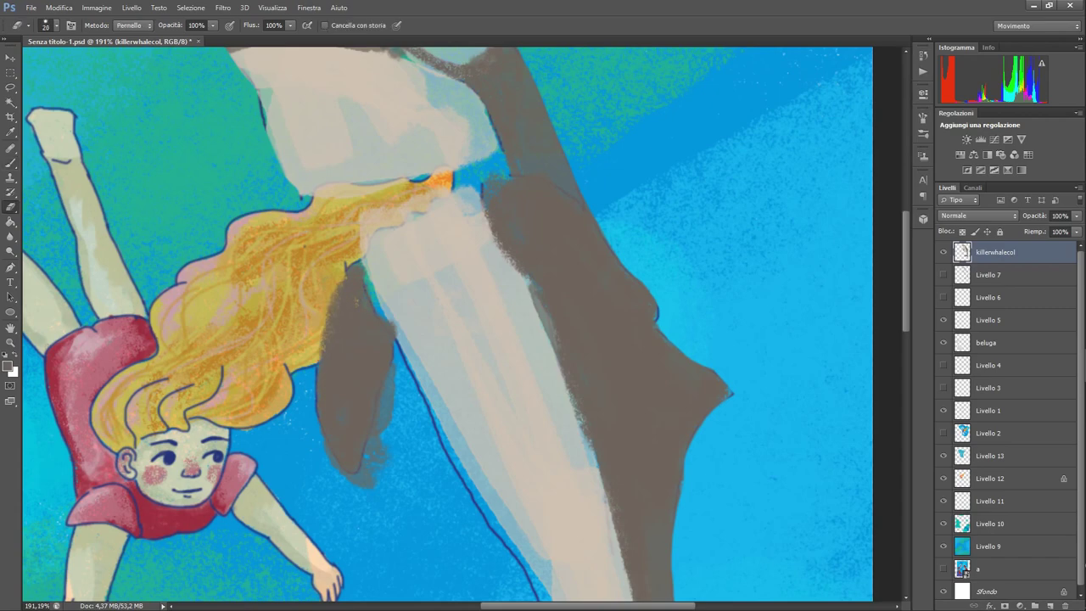
pyautogui.moveTo(365, 483); pyautogui.dragTo(391, 374)
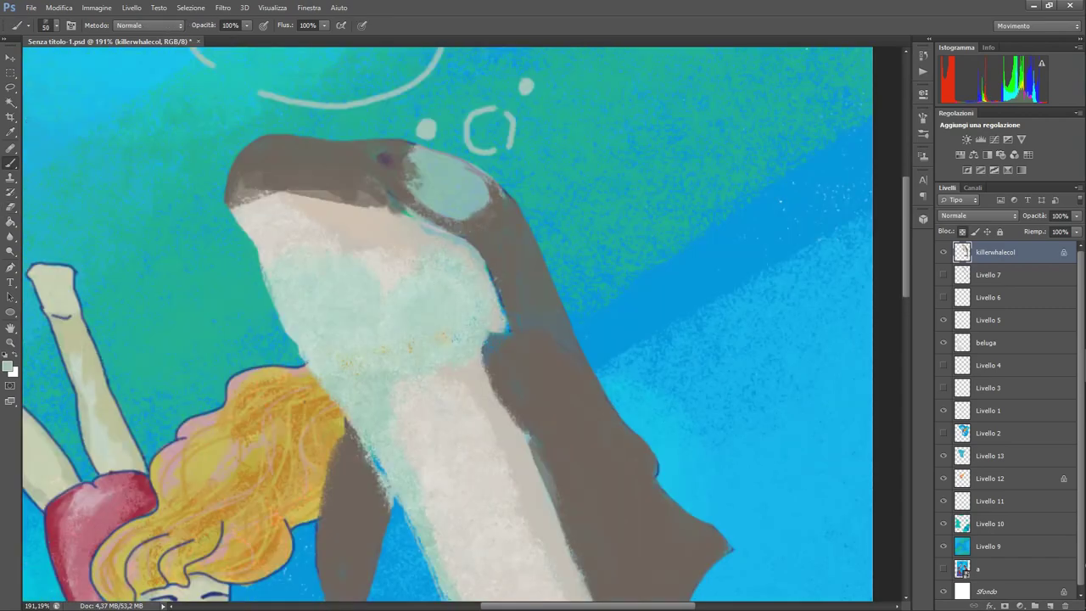
# Extend the textured pale green shading over the orca's chest towards its pectoral fin with a 50 px brush
pyautogui.moveTo(424, 348)
pyautogui.mouseDown()
pyautogui.moveTo(373, 442)
pyautogui.moveTo(381, 483)
pyautogui.mouseUp()
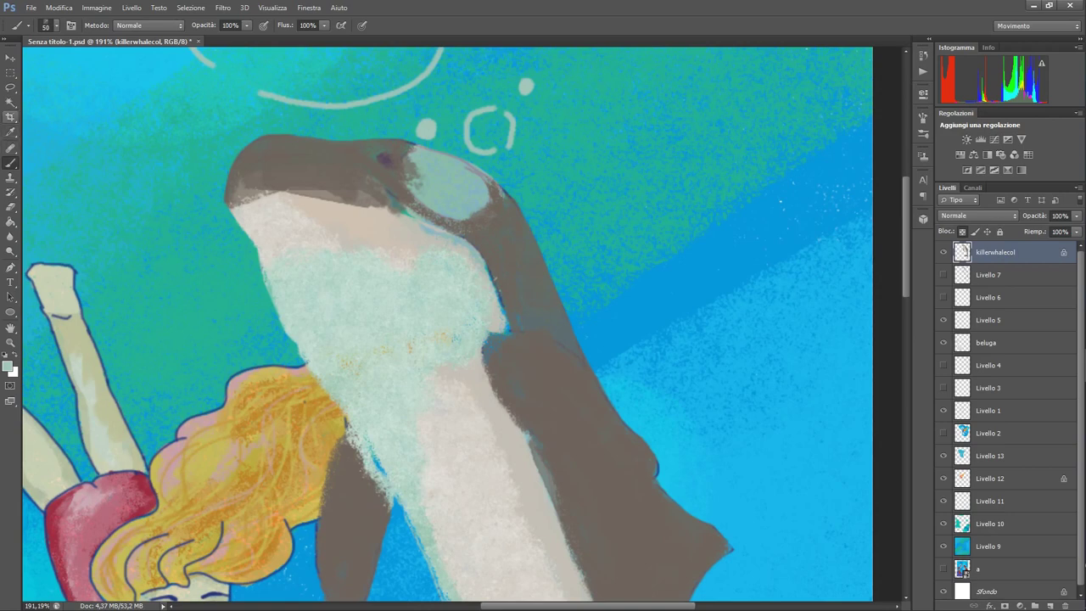
# Try a 30 px brush for a green shadow along the edge of the orca's throat
pyautogui.click(56, 26)
pyautogui.doubleClick(40, 159)
pyautogui.moveTo(344, 386); pyautogui.dragTo(273, 271)
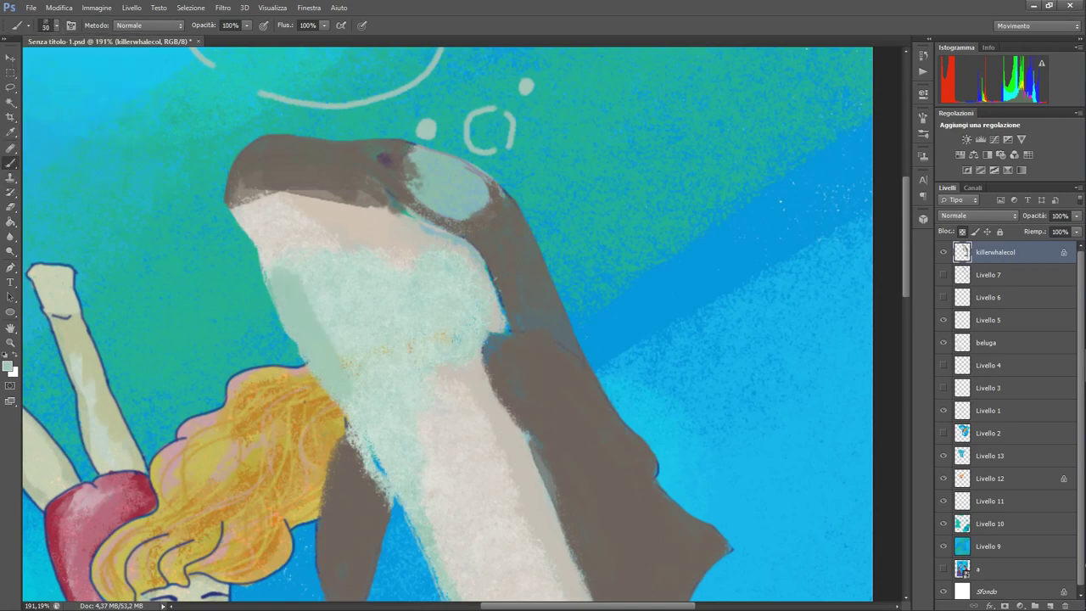
pyautogui.hotkey('ctrl', 'z')
# Choose a different textured brush at 27 px and paint darker pale green shading across the orca's throat and chest
pyautogui.click(53, 26)
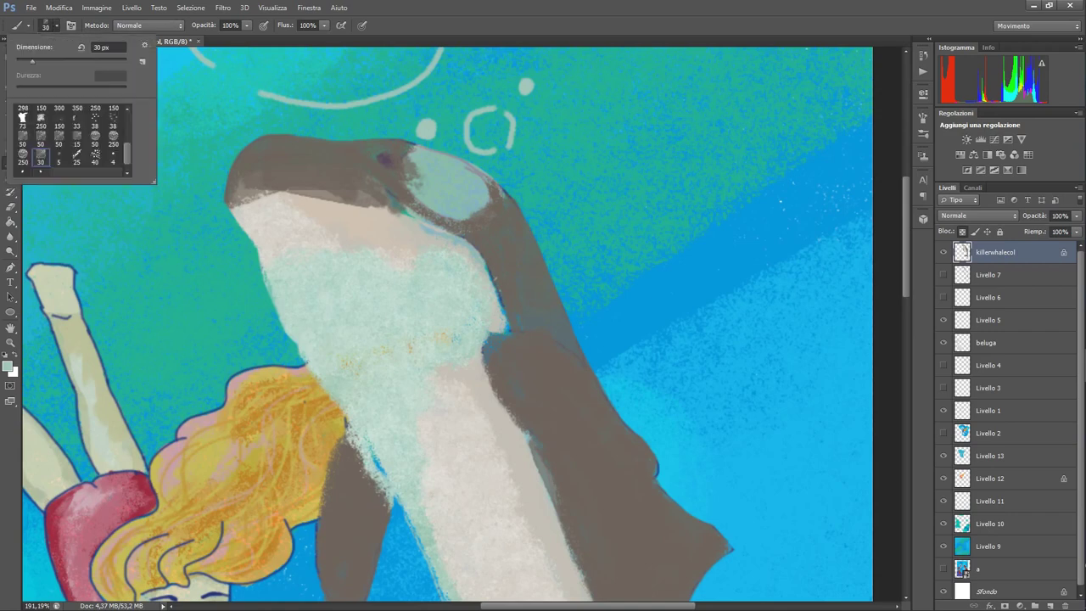
pyautogui.click(95, 139)
pyautogui.click(31, 61)
pyautogui.moveTo(329, 368)
pyautogui.mouseDown()
pyautogui.moveTo(309, 345)
pyautogui.moveTo(365, 356)
pyautogui.moveTo(454, 336)
pyautogui.mouseUp()
pyautogui.moveTo(280, 284); pyautogui.dragTo(333, 326)
pyautogui.moveTo(426, 328); pyautogui.dragTo(475, 317)
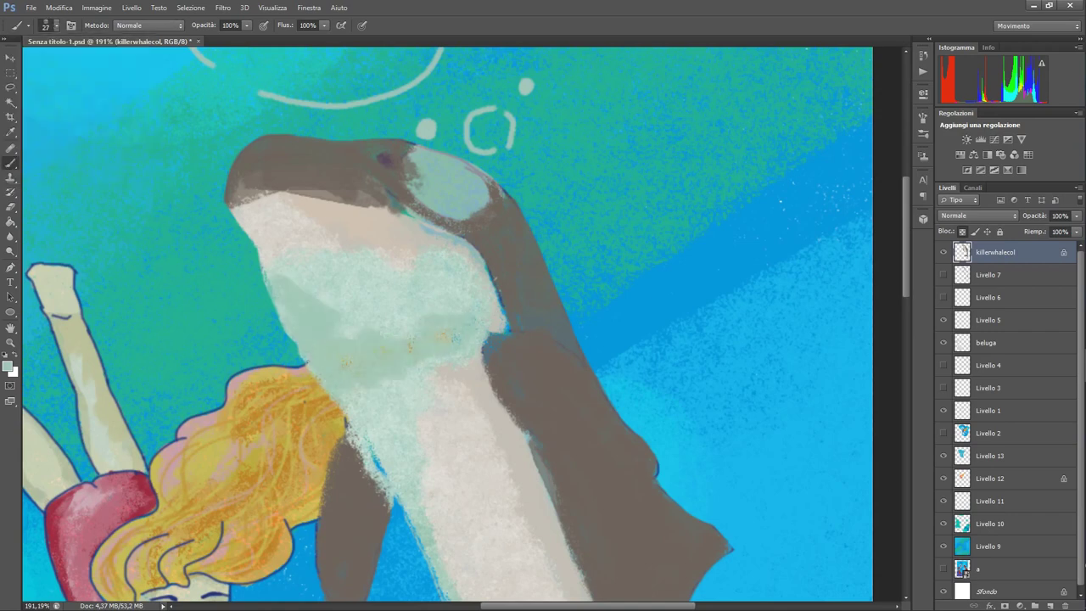
pyautogui.moveTo(342, 331); pyautogui.dragTo(360, 334)
# Unlock the layer's transparent pixels and extend the pale green shading along the orca's chest edge down to the pectoral fin
pyautogui.click(962, 232)
pyautogui.moveTo(348, 397); pyautogui.dragTo(371, 435)
pyautogui.moveTo(341, 414); pyautogui.dragTo(294, 341)
pyautogui.moveTo(424, 368); pyautogui.dragTo(368, 429)
pyautogui.moveTo(408, 395)
pyautogui.mouseDown()
pyautogui.moveTo(396, 467)
pyautogui.moveTo(419, 507)
pyautogui.mouseUp()
pyautogui.moveTo(375, 446); pyautogui.dragTo(398, 496)
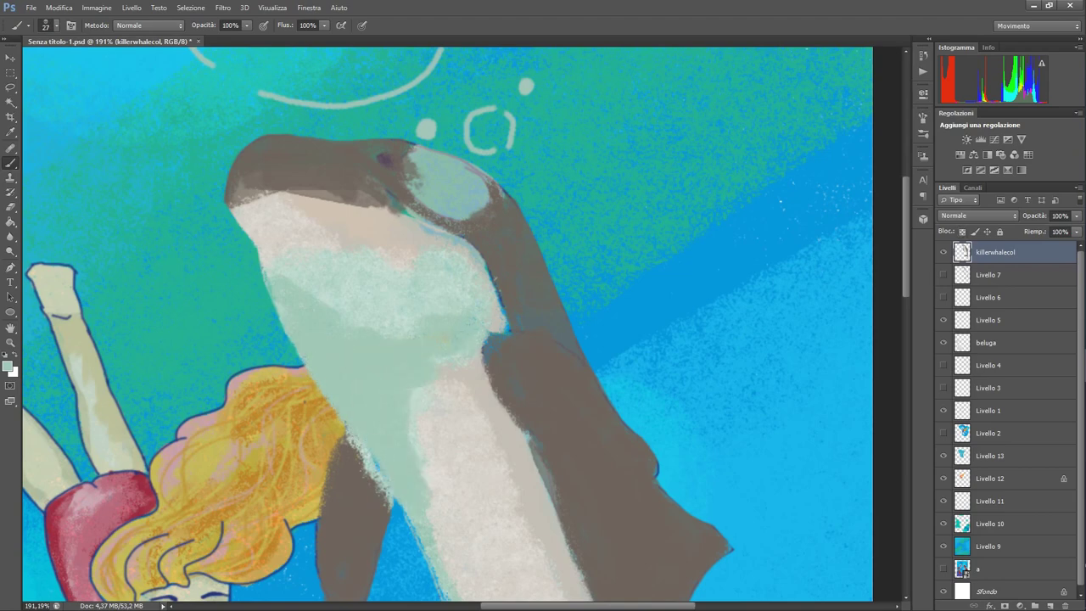
pyautogui.scroll(-5, 441, 255)
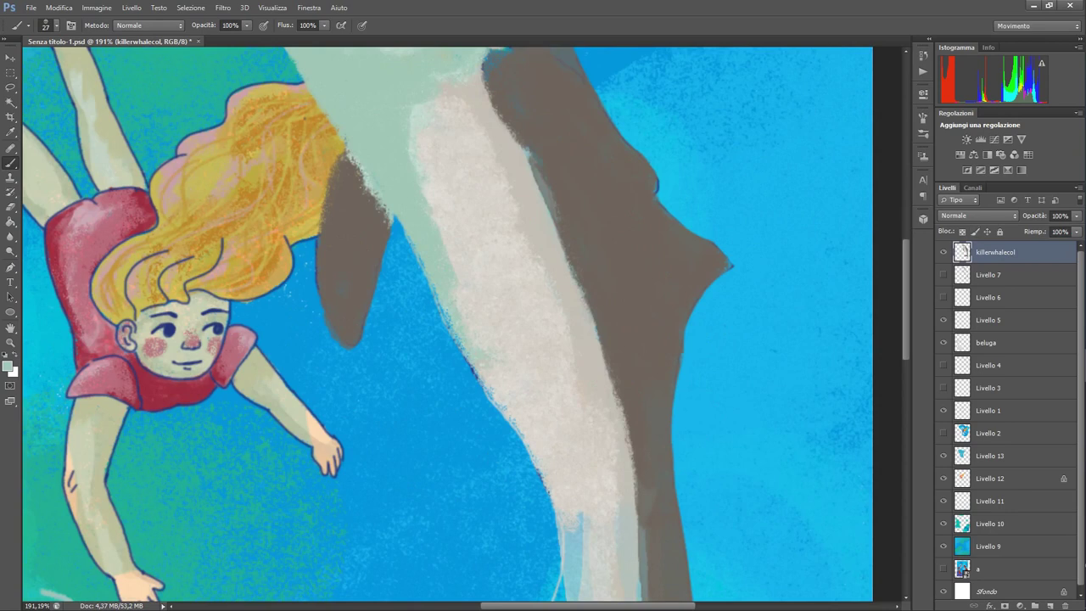
# Lock the layer's transparent pixels, sample a lighter pale green and paint it along the orca's chest below the throat
pyautogui.press('/')
pyautogui.press('c')
pyautogui.press('i')
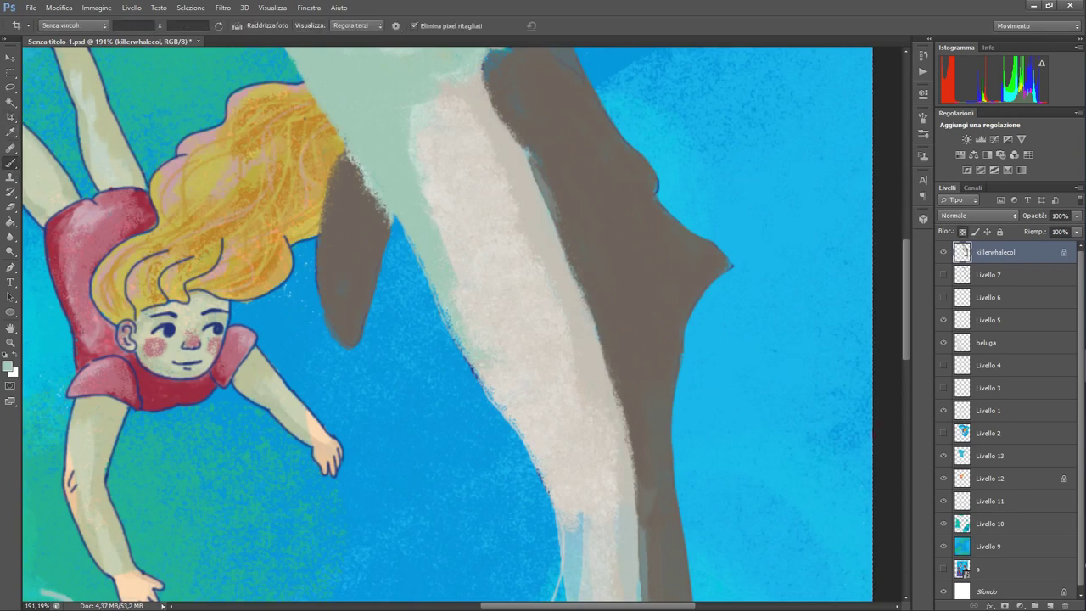
pyautogui.rightClick(455, 70)
pyautogui.click(444, 76)
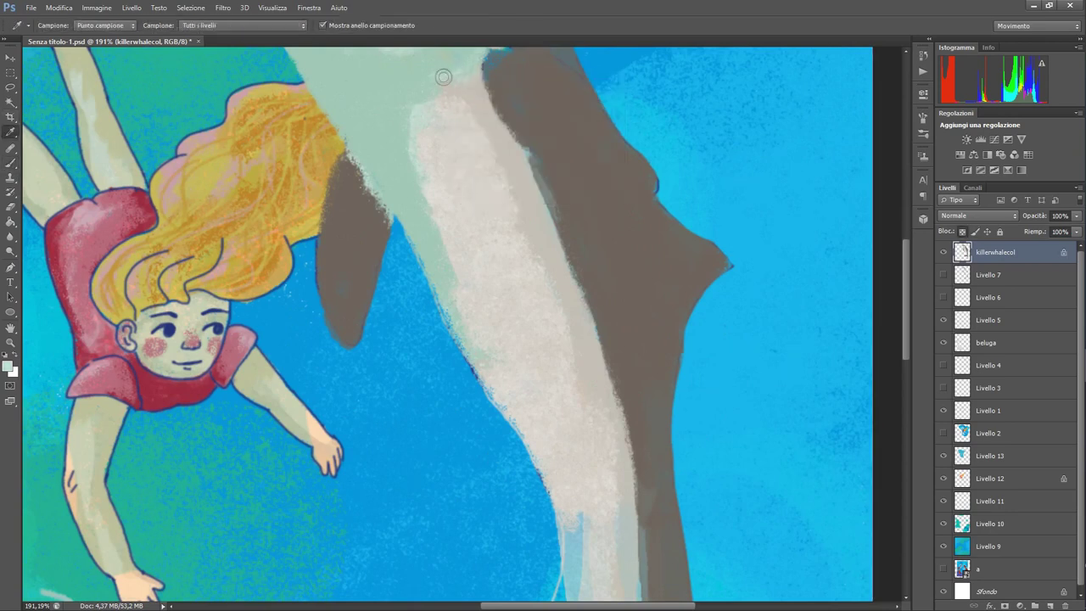
pyautogui.press('b')
pyautogui.moveTo(413, 106)
pyautogui.mouseDown()
pyautogui.moveTo(407, 178)
pyautogui.moveTo(482, 370)
pyautogui.mouseUp()
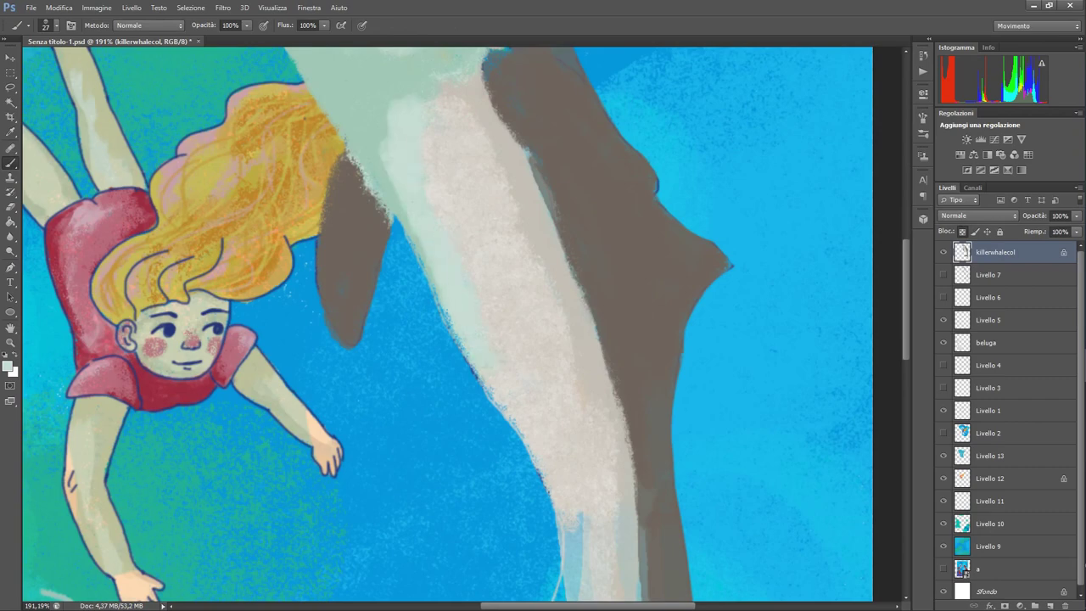
# Choose a 50 px textured brush, sample the throat's pale green and paint it over the chest beside the pectoral fin
pyautogui.scroll(5, 448, 325)
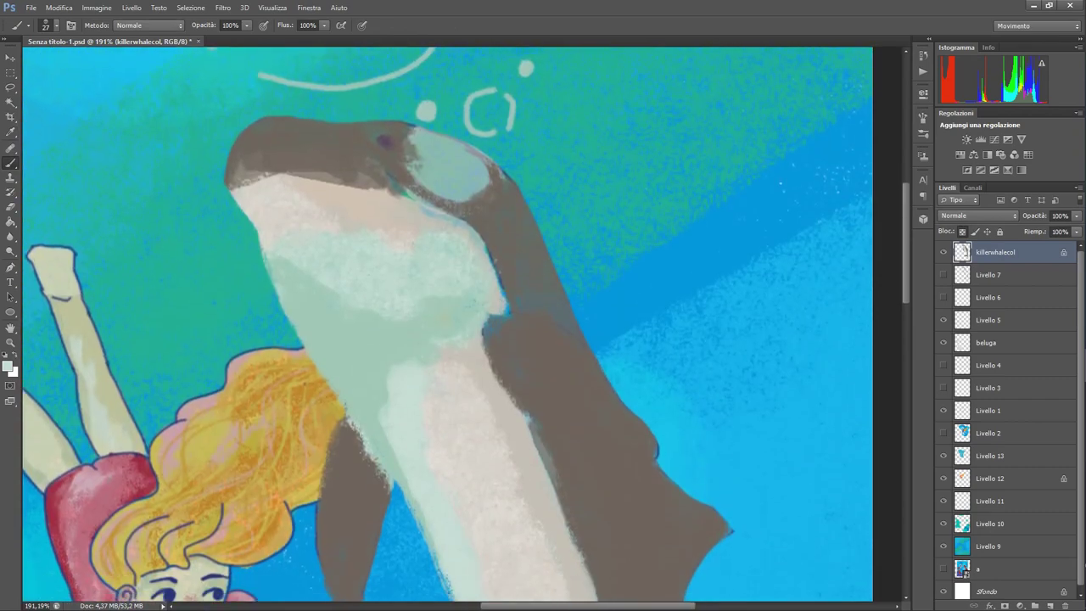
pyautogui.click(56, 26)
pyautogui.click(77, 139)
pyautogui.click(95, 139)
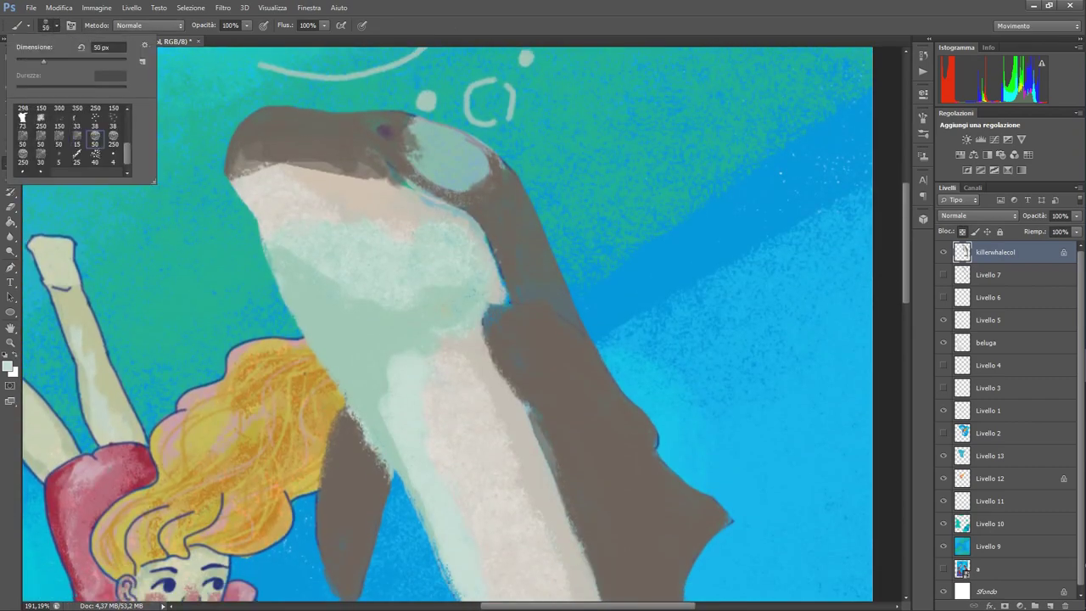
pyautogui.click(57, 25)
pyautogui.moveTo(392, 382)
pyautogui.mouseDown()
pyautogui.moveTo(447, 365)
pyautogui.moveTo(401, 450)
pyautogui.moveTo(360, 364)
pyautogui.moveTo(438, 331)
pyautogui.mouseUp()
pyautogui.keyDown('alt'); pyautogui.click(324, 324); pyautogui.keyUp('alt')
pyautogui.moveTo(355, 373); pyautogui.dragTo(378, 454)
pyautogui.moveTo(390, 386); pyautogui.dragTo(450, 331)
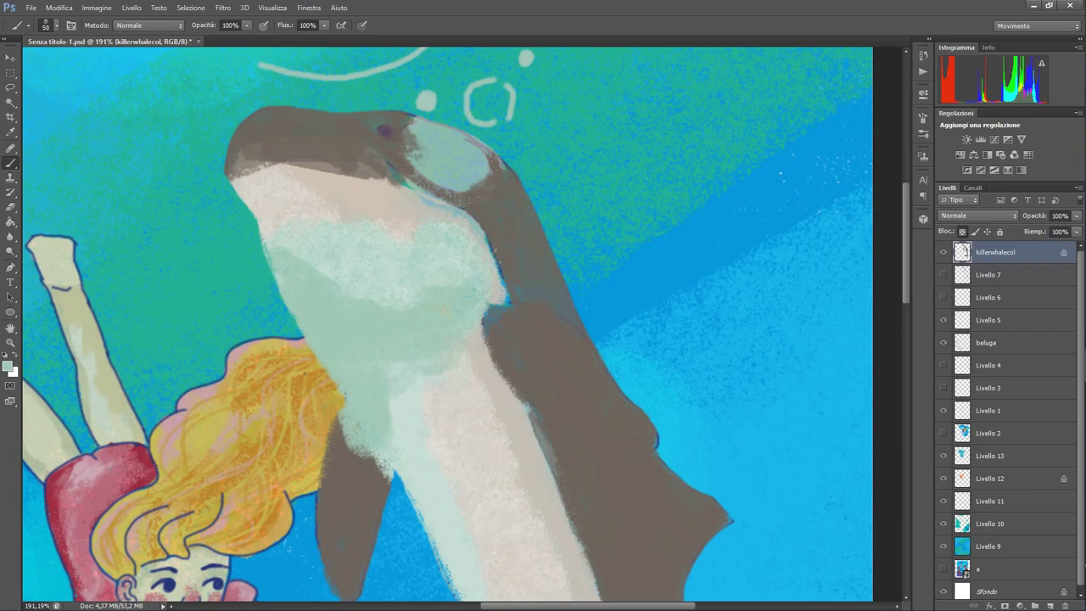
# Widen the pale green shading across the orca's lower chest and extend it up the throat's edge towards the jaw
pyautogui.moveTo(415, 386); pyautogui.dragTo(380, 459)
pyautogui.moveTo(361, 369); pyautogui.dragTo(420, 352)
pyautogui.moveTo(314, 220); pyautogui.dragTo(268, 259)
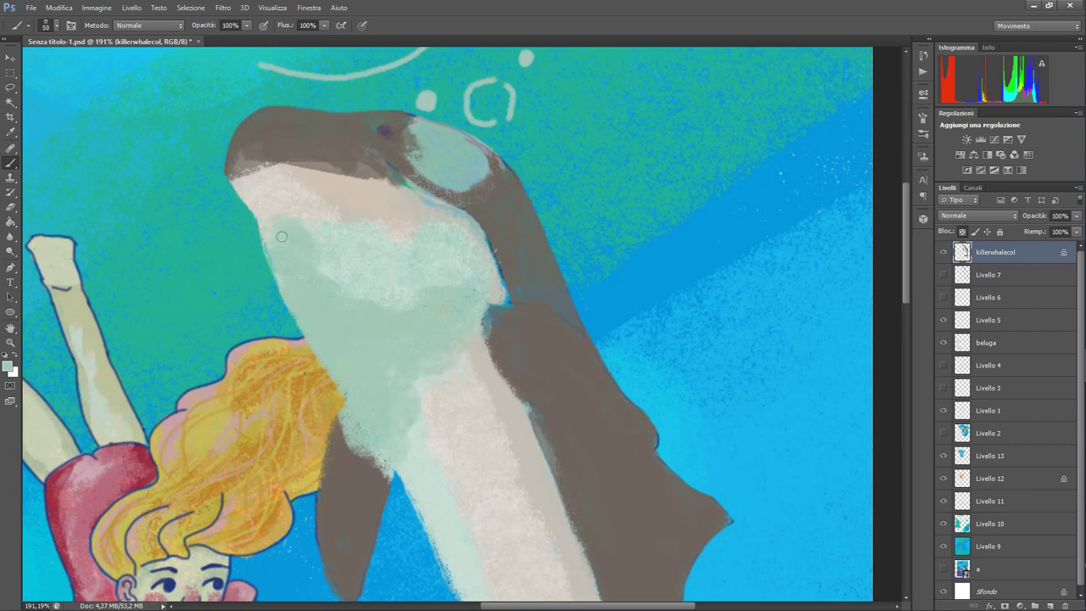
pyautogui.moveTo(271, 212)
pyautogui.mouseDown()
pyautogui.moveTo(358, 303)
pyautogui.moveTo(274, 223)
pyautogui.mouseUp()
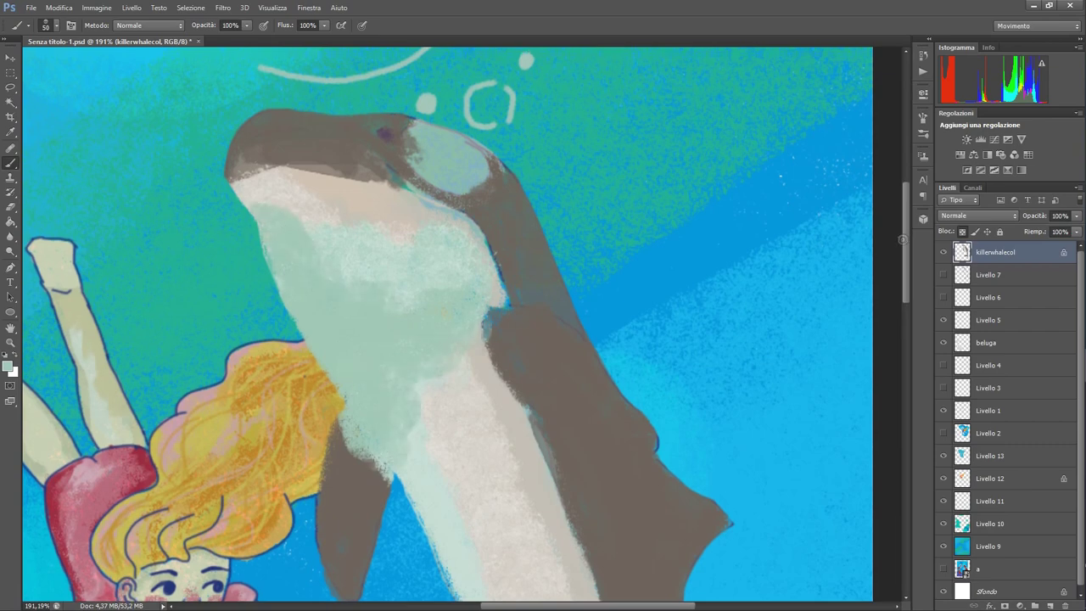
# Paint pale green shading along the outer edge of the orca's belly below the pectoral fin
pyautogui.scroll(-5, 447, 325)
pyautogui.moveTo(523, 394); pyautogui.dragTo(544, 421)
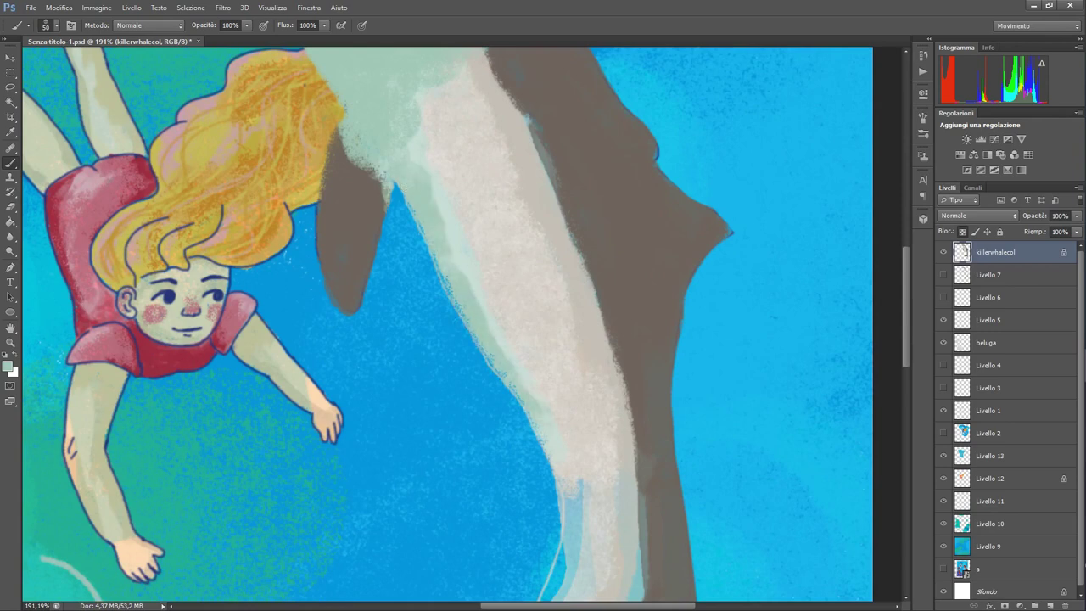
pyautogui.moveTo(458, 245)
pyautogui.mouseDown()
pyautogui.moveTo(494, 334)
pyautogui.moveTo(417, 135)
pyautogui.mouseUp()
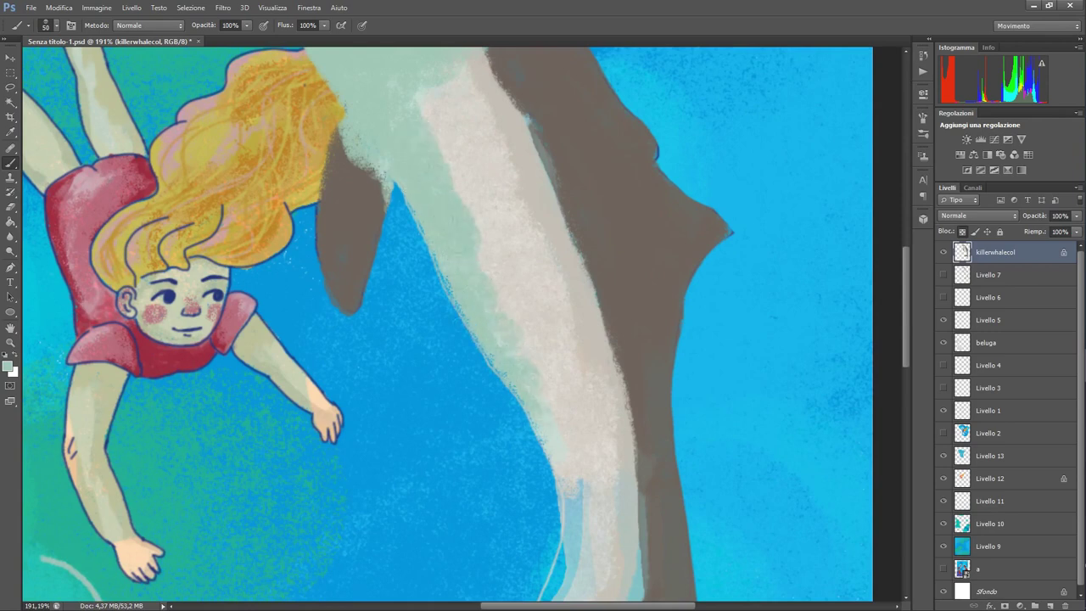
# Sample the belly's light grey and paint it broadly over the orca's belly, covering the pale green there
pyautogui.keyDown('alt'); pyautogui.click(504, 256); pyautogui.keyUp('alt')
pyautogui.moveTo(496, 250)
pyautogui.mouseDown()
pyautogui.moveTo(424, 132)
pyautogui.moveTo(420, 106)
pyautogui.moveTo(503, 258)
pyautogui.moveTo(524, 399)
pyautogui.mouseUp()
pyautogui.moveTo(512, 144)
pyautogui.mouseDown()
pyautogui.moveTo(563, 314)
pyautogui.moveTo(438, 97)
pyautogui.moveTo(480, 319)
pyautogui.mouseUp()
pyautogui.moveTo(414, 162); pyautogui.dragTo(509, 379)
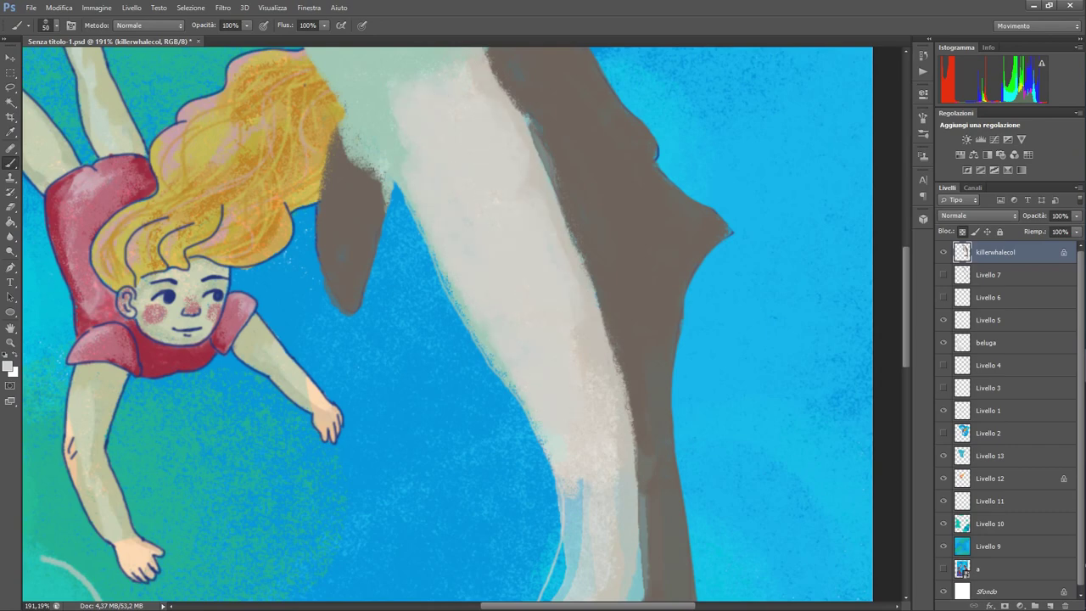
# Choose another textured brush at 31 px and paint muted blue highlights along the inner curve of the orca's tail fluke
pyautogui.scroll(5, 447, 325)
pyautogui.click(56, 25)
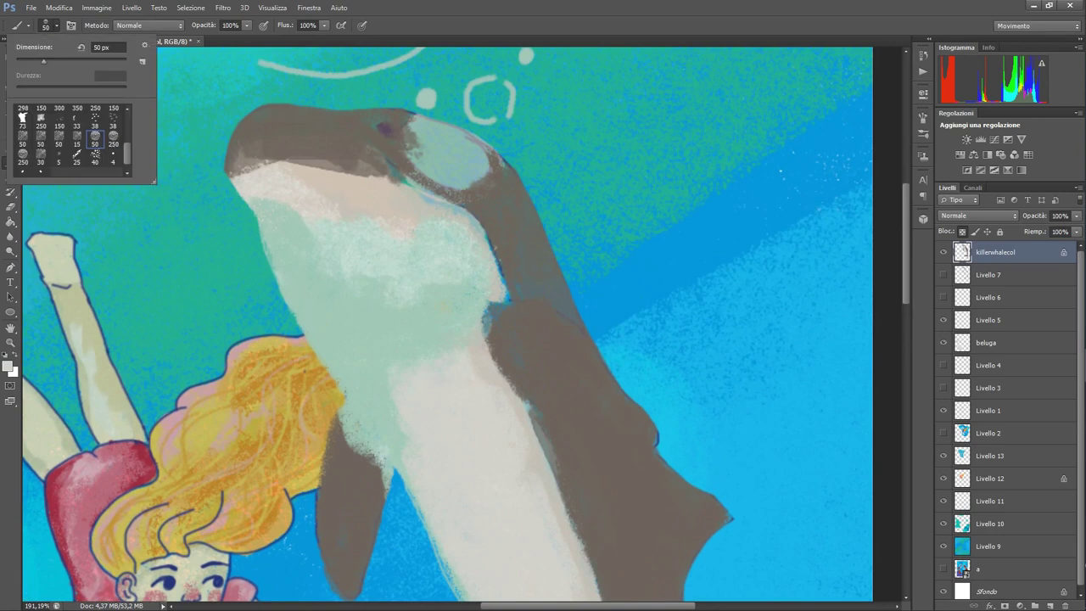
pyautogui.click(23, 137)
pyautogui.moveTo(44, 61); pyautogui.dragTo(37, 62)
pyautogui.press('Return')
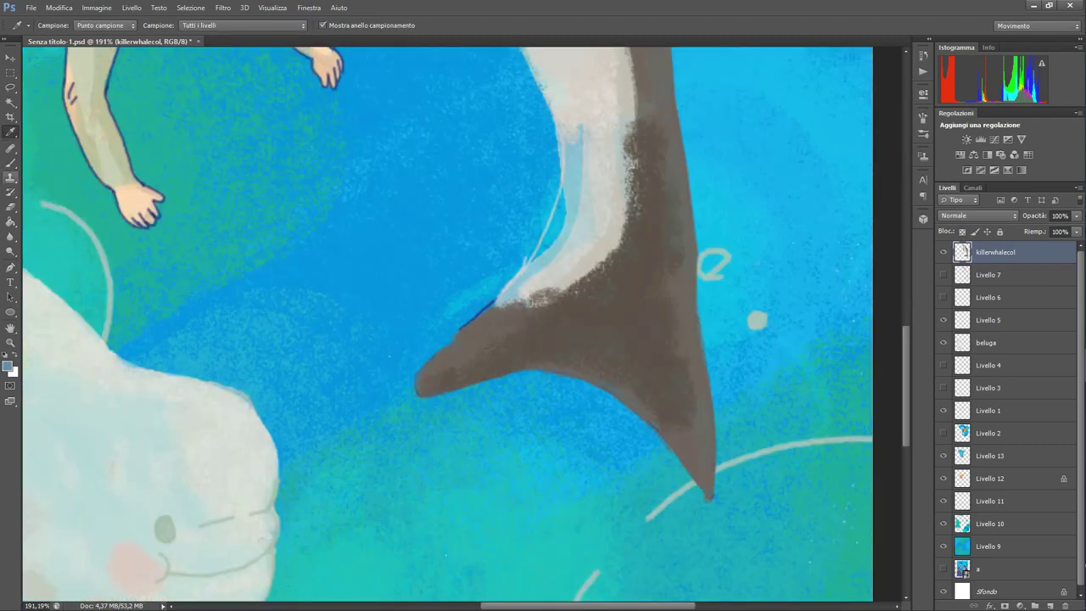
pyautogui.moveTo(496, 360)
pyautogui.mouseDown()
pyautogui.moveTo(602, 361)
pyautogui.moveTo(658, 406)
pyautogui.mouseUp()
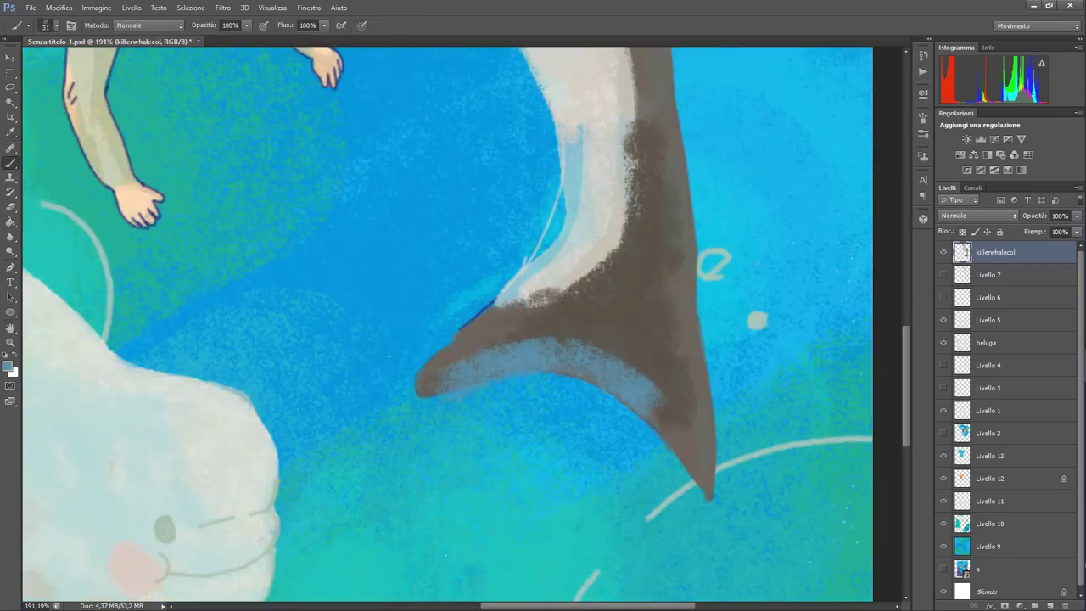
# Paint muted blue shading over the narrow end of the orca's light belly, just above the tail fluke
pyautogui.scroll(8, 585, 322)
pyautogui.scroll(-4, 585, 322)
pyautogui.moveTo(582, 372); pyautogui.dragTo(551, 486)
pyautogui.moveTo(596, 433); pyautogui.dragTo(613, 382)
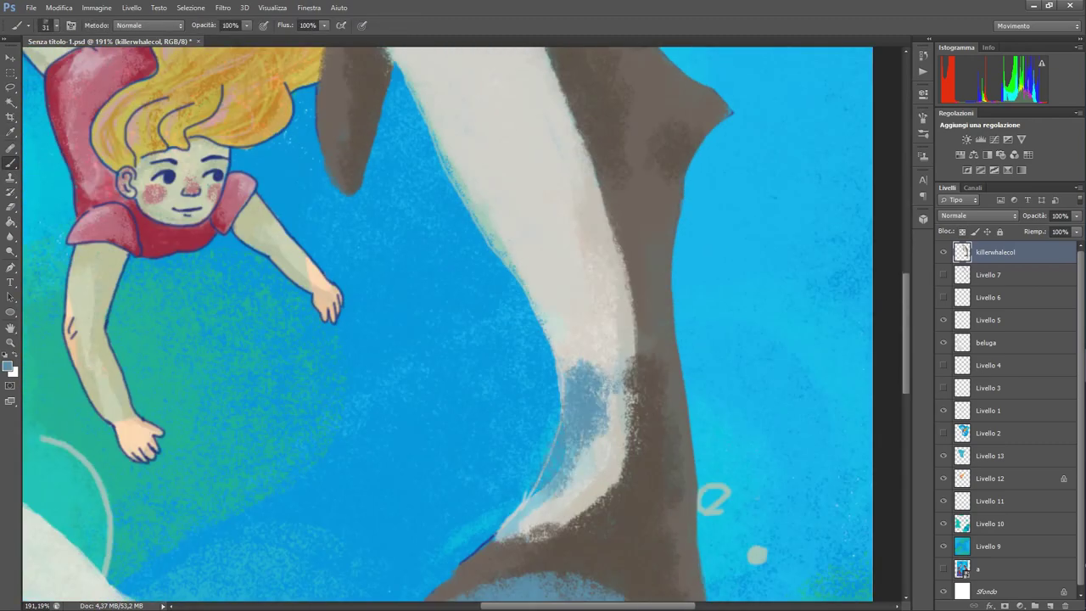
# Paint muted blue highlights on both of the orca's pectoral fins and on its dorsal fin
pyautogui.scroll(5, 585, 373)
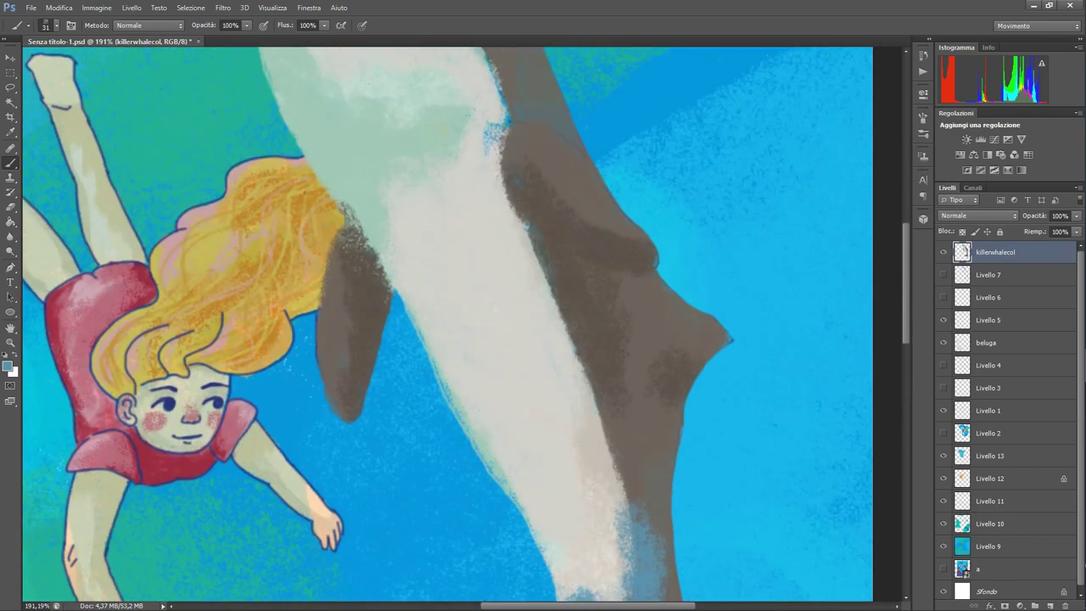
pyautogui.moveTo(519, 140)
pyautogui.mouseDown()
pyautogui.moveTo(555, 189)
pyautogui.moveTo(624, 239)
pyautogui.mouseUp()
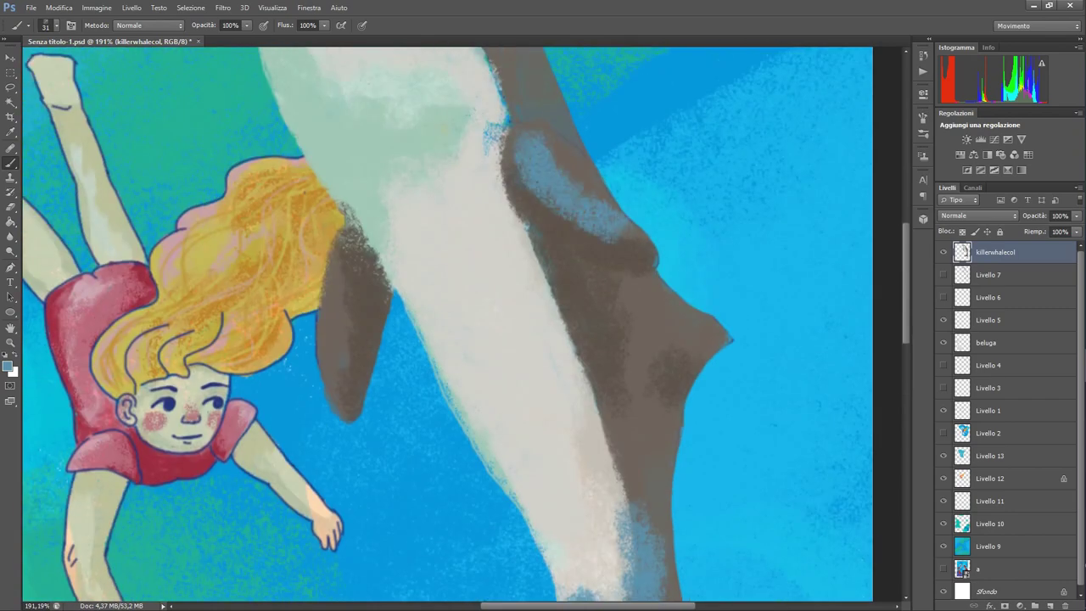
pyautogui.moveTo(340, 391)
pyautogui.mouseDown()
pyautogui.moveTo(337, 355)
pyautogui.moveTo(361, 292)
pyautogui.mouseUp()
pyautogui.scroll(-1, 543, 324)
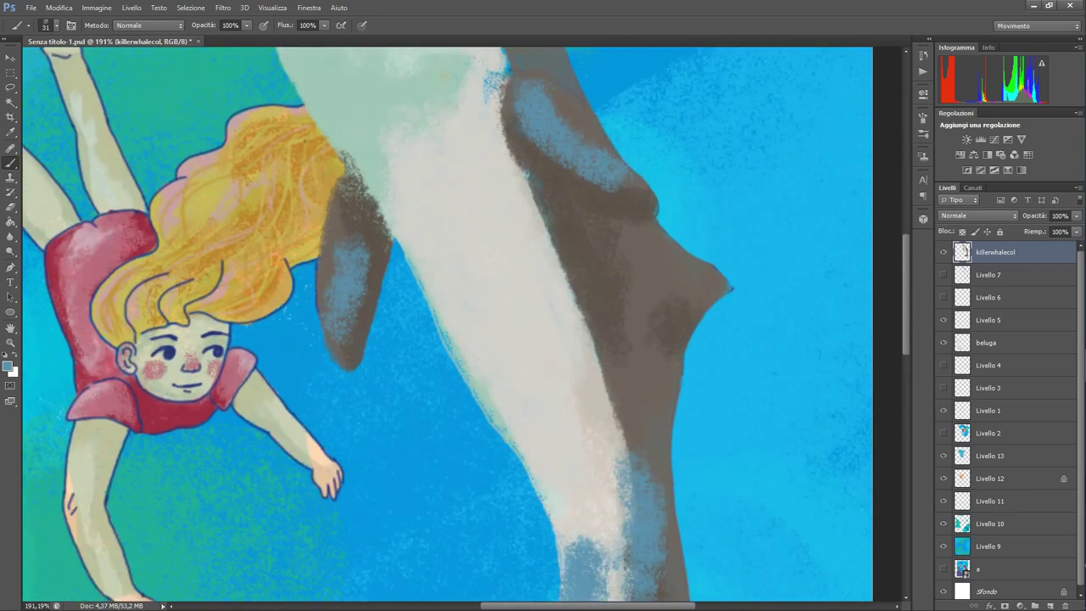
pyautogui.moveTo(633, 236)
pyautogui.mouseDown()
pyautogui.moveTo(714, 279)
pyautogui.moveTo(669, 245)
pyautogui.mouseUp()
# Lock the layer's transparent pixels and paint muted blue highlights along the top of the orca's head
pyautogui.press('e')
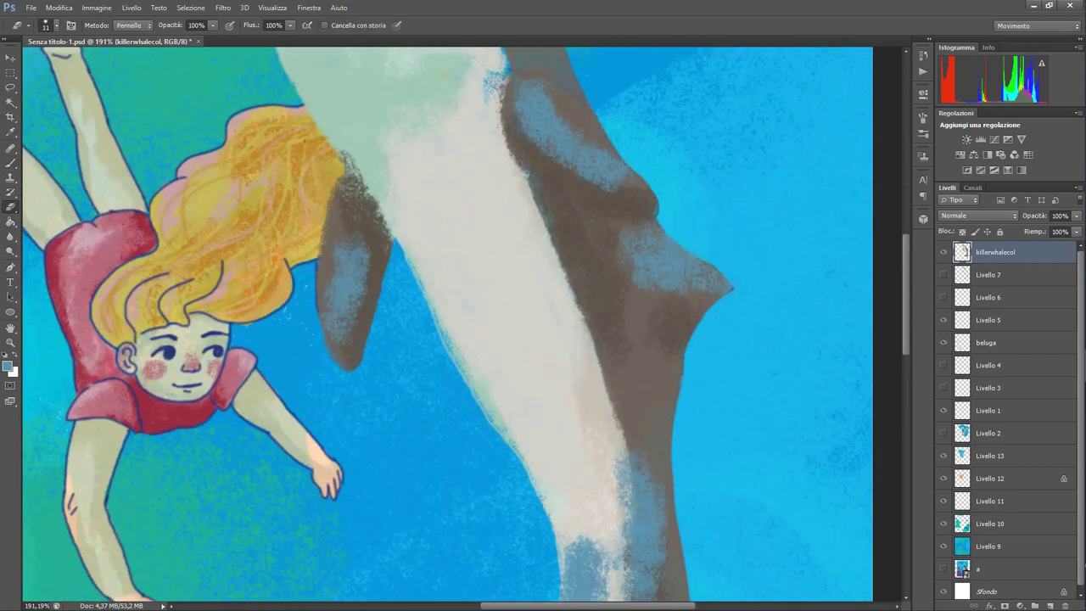
pyautogui.scroll(6, 448, 322)
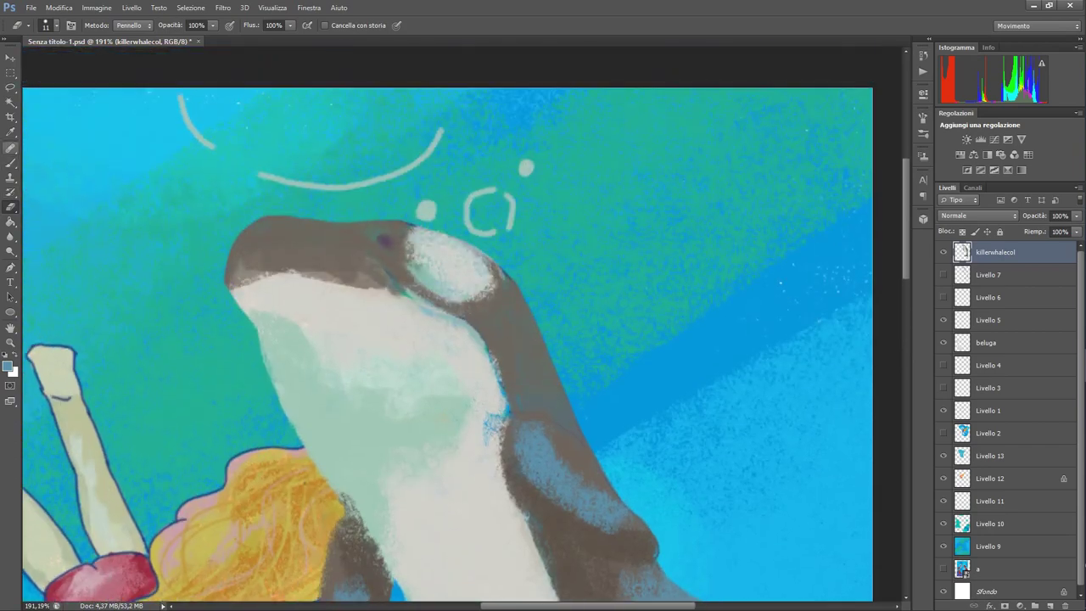
pyautogui.click(11, 162)
pyautogui.click(962, 232)
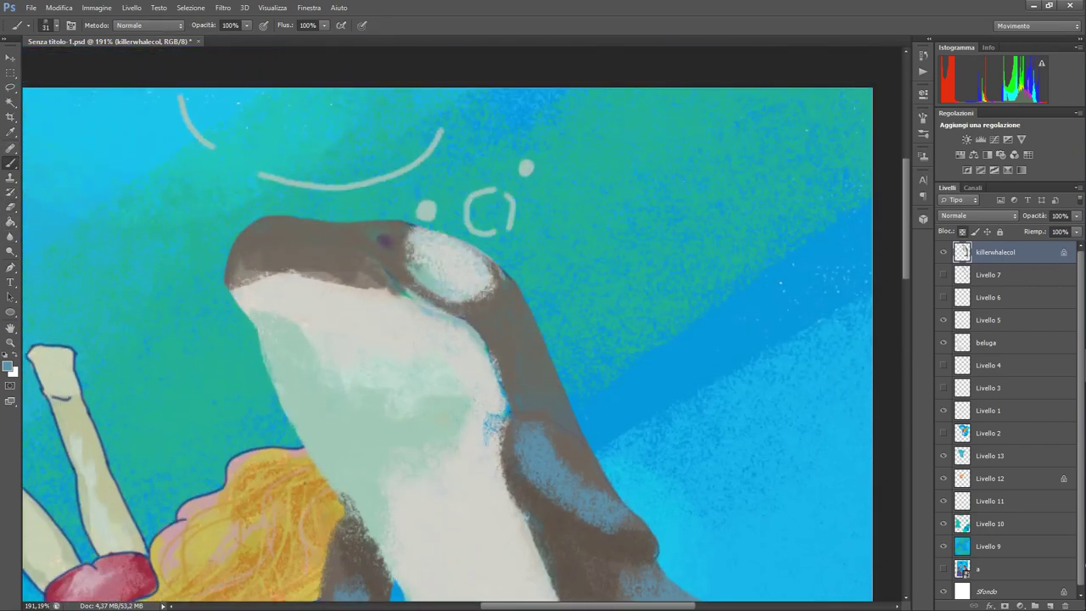
pyautogui.moveTo(238, 252)
pyautogui.mouseDown()
pyautogui.moveTo(289, 224)
pyautogui.moveTo(392, 231)
pyautogui.mouseUp()
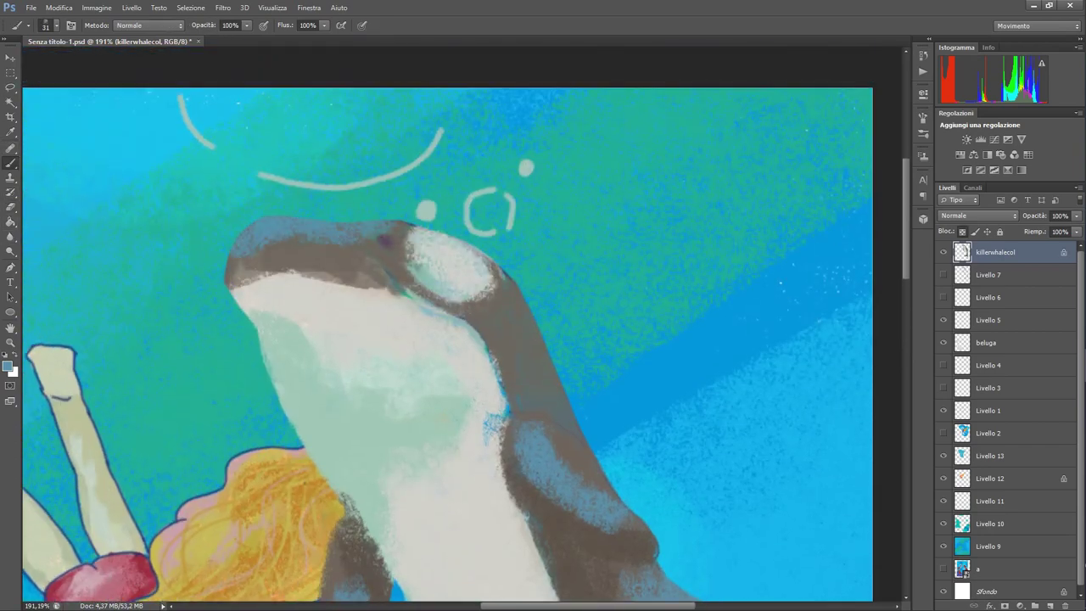
# Unlock the transparent pixels, sample the throat's light grey and repaint the white patch's edge from jaw to chest at 27 px
pyautogui.keyDown('alt'); pyautogui.click(344, 307); pyautogui.keyUp('alt')
pyautogui.click(57, 26)
pyautogui.moveTo(27, 63); pyautogui.dragTo(25, 63)
pyautogui.click(962, 232)
pyautogui.click(962, 232)
pyautogui.moveTo(231, 282)
pyautogui.mouseDown()
pyautogui.moveTo(392, 280)
pyautogui.moveTo(247, 260)
pyautogui.moveTo(351, 266)
pyautogui.moveTo(424, 307)
pyautogui.moveTo(493, 382)
pyautogui.moveTo(505, 454)
pyautogui.mouseUp()
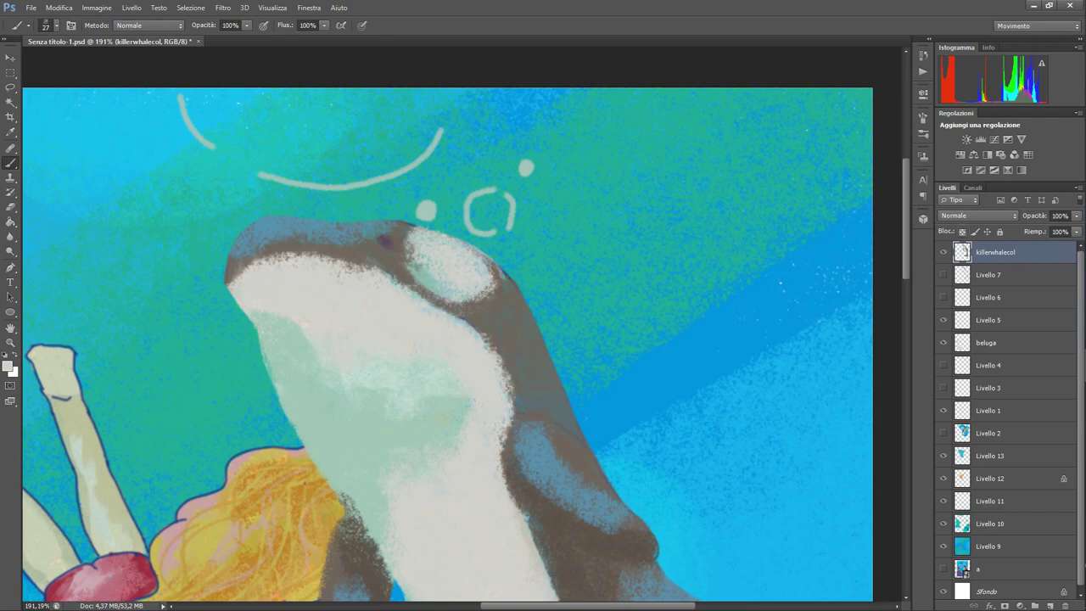
# Sample a pale green and shade the orca's throat, the outer edge of its belly and the underside near the tail
pyautogui.keyDown('alt'); pyautogui.click(311, 423); pyautogui.keyUp('alt')
pyautogui.moveTo(338, 321); pyautogui.dragTo(294, 380)
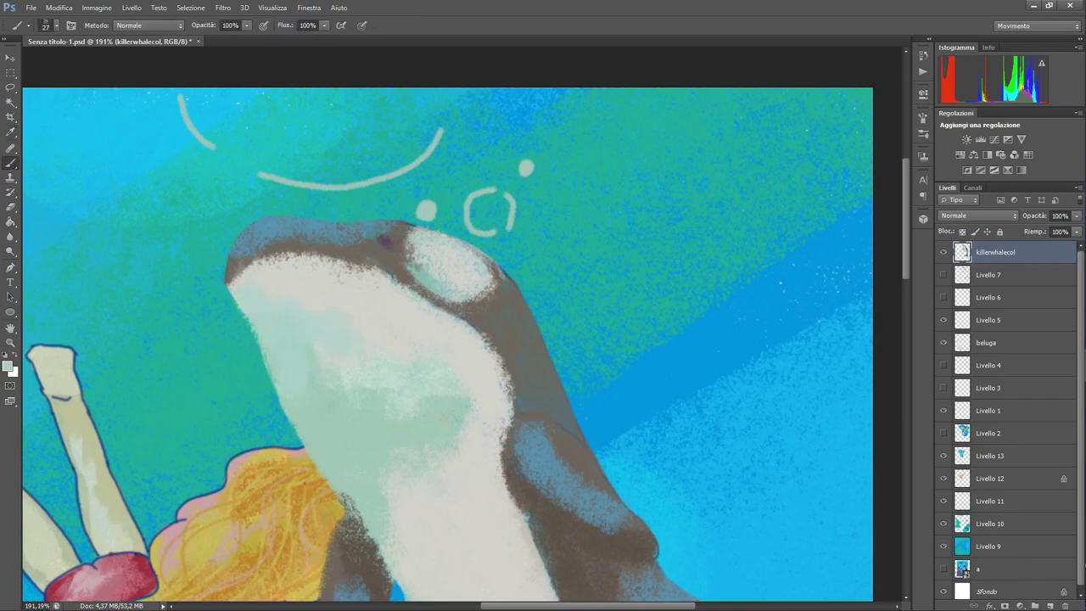
pyautogui.scroll(-4, 448, 324)
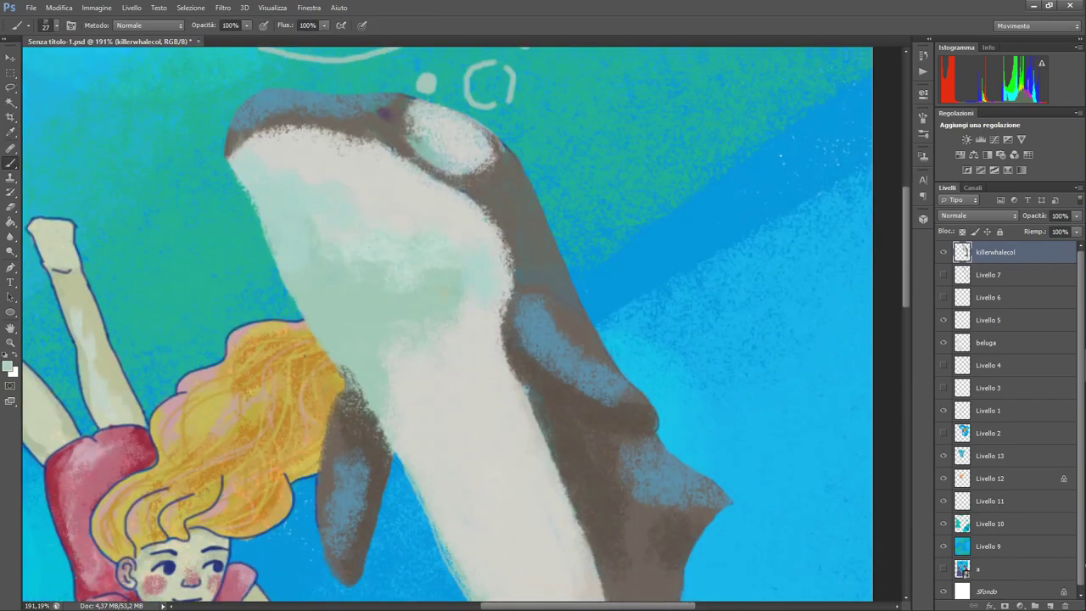
pyautogui.scroll(-7, 448, 324)
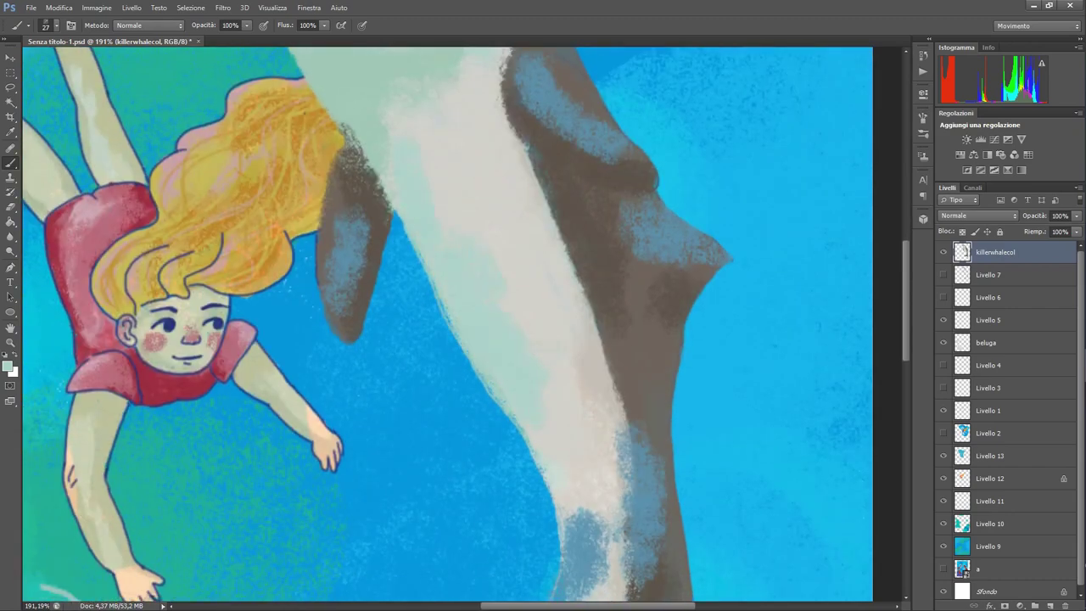
pyautogui.scroll(-6, 487, 324)
pyautogui.moveTo(561, 292)
pyautogui.mouseDown()
pyautogui.moveTo(577, 352)
pyautogui.moveTo(562, 446)
pyautogui.moveTo(548, 453)
pyautogui.mouseUp()
pyautogui.moveTo(624, 411); pyautogui.dragTo(573, 483)
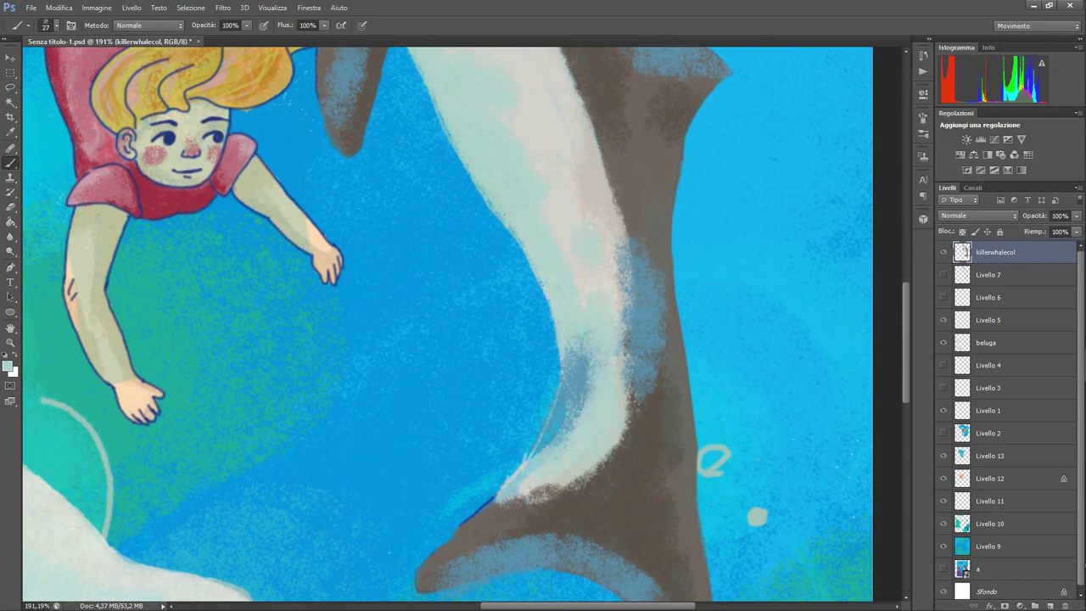
# Set the brush to 21 px, sample a darker blue and deepen the blue shading on the orca's fins
pyautogui.click(57, 25)
pyautogui.moveTo(31, 61); pyautogui.dragTo(25, 61)
pyautogui.press('Return')
pyautogui.click(10, 132)
pyautogui.click(678, 365)
pyautogui.click(11, 163)
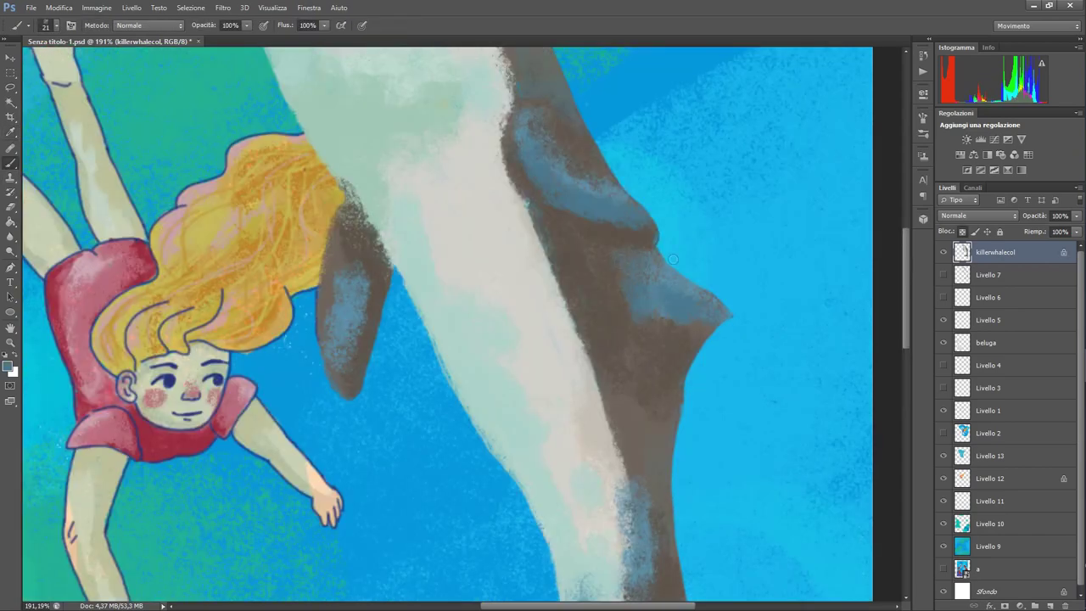
pyautogui.moveTo(356, 287)
pyautogui.mouseDown()
pyautogui.moveTo(367, 309)
pyautogui.moveTo(344, 387)
pyautogui.mouseUp()
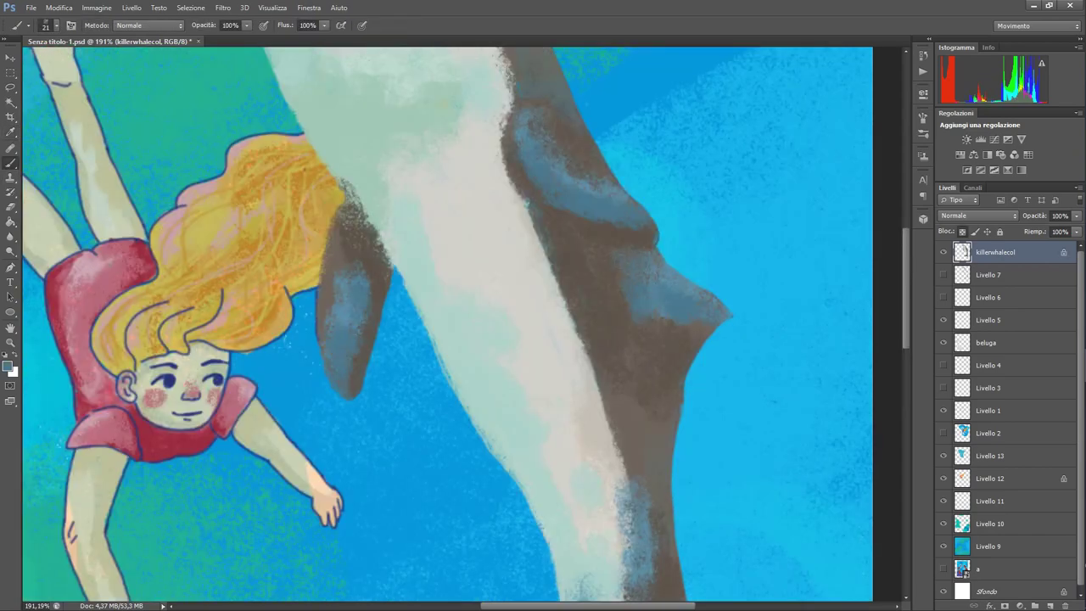
# Paint darker blue shading along the orca's lower back and the inner edge of its underside above the tail fluke
pyautogui.scroll(-6, 447, 324)
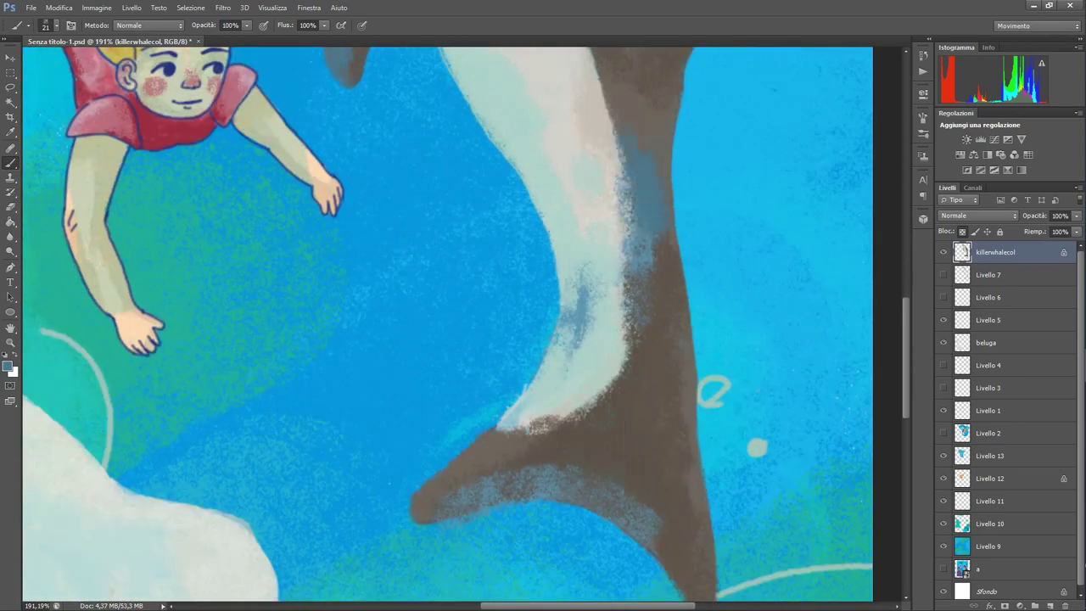
pyautogui.moveTo(670, 242); pyautogui.dragTo(627, 369)
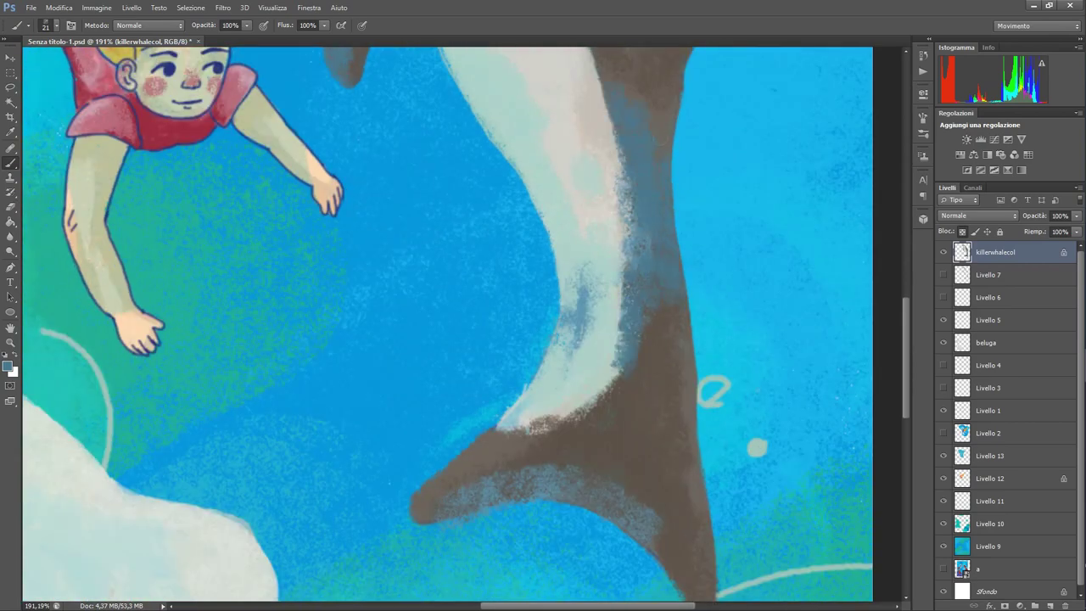
pyautogui.moveTo(570, 281); pyautogui.dragTo(533, 394)
# Sample the underside's pale green and soften the dark blue patch above the orca's tail fluke
pyautogui.scroll(-3, 447, 324)
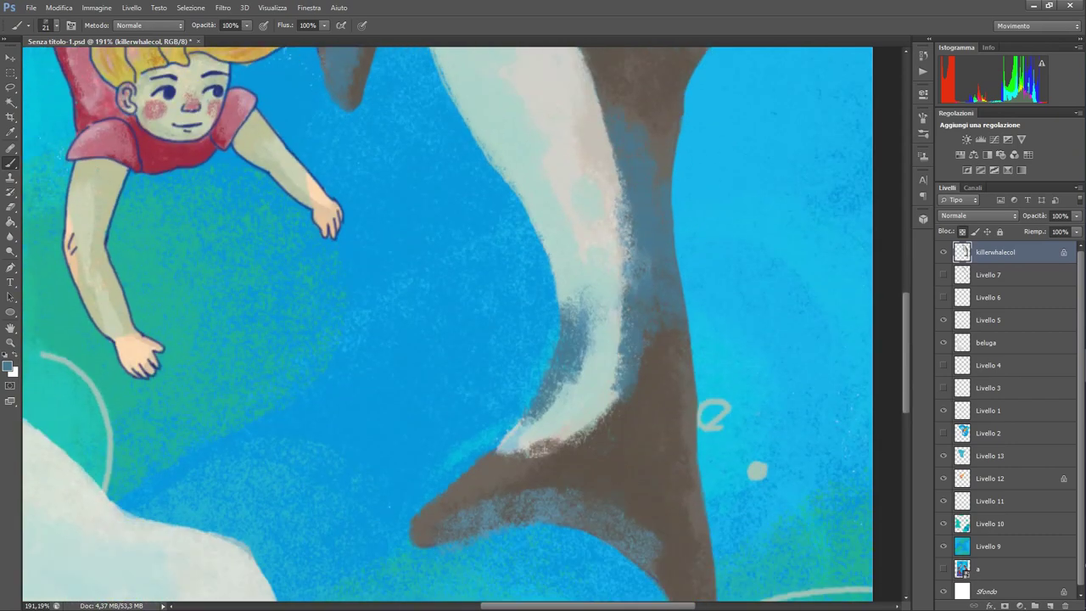
pyautogui.press('i')
pyautogui.press('b')
pyautogui.moveTo(580, 316)
pyautogui.mouseDown()
pyautogui.moveTo(543, 407)
pyautogui.moveTo(585, 339)
pyautogui.mouseUp()
# Sample the dark brown of the orca's back and paint it along the light underside's edge near the tail
pyautogui.press('z')
pyautogui.hotkey('ctrl', '0')
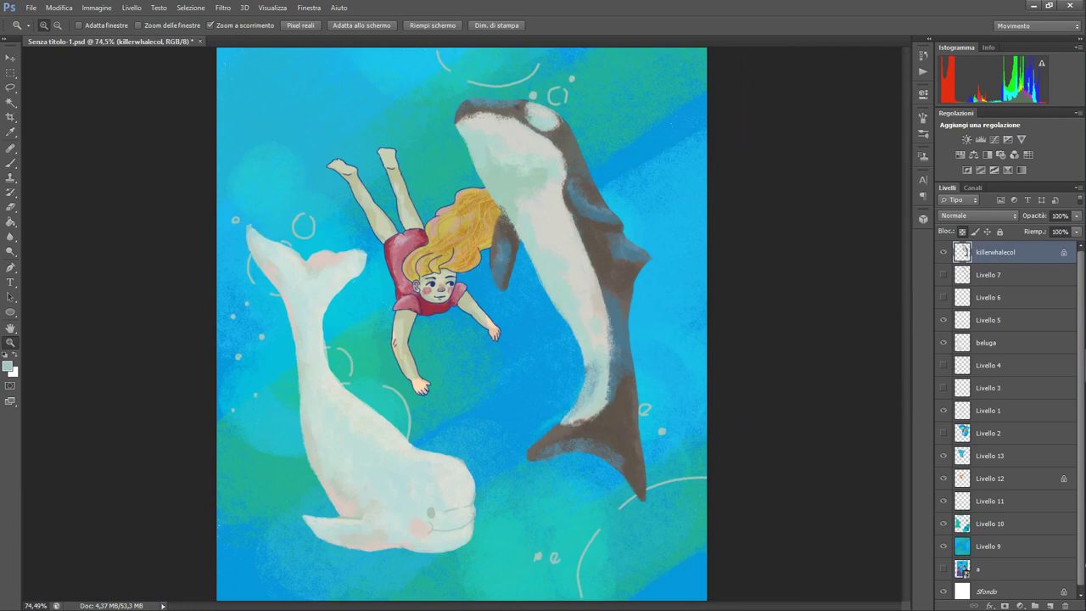
pyautogui.click(10, 162)
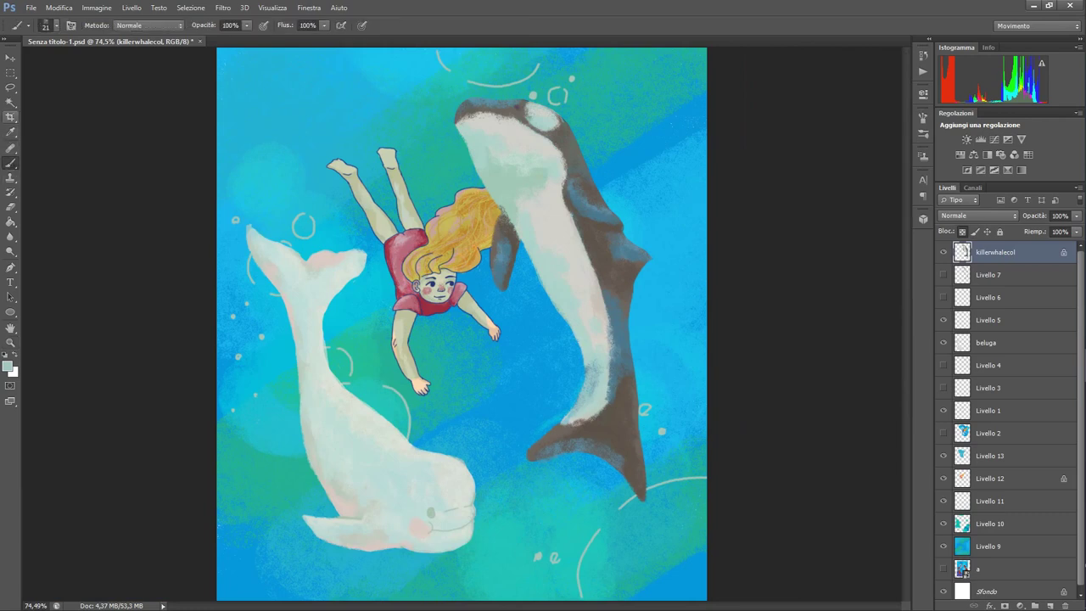
pyautogui.click(10, 131)
pyautogui.click(584, 166)
pyautogui.press('b')
pyautogui.moveTo(613, 378); pyautogui.dragTo(594, 416)
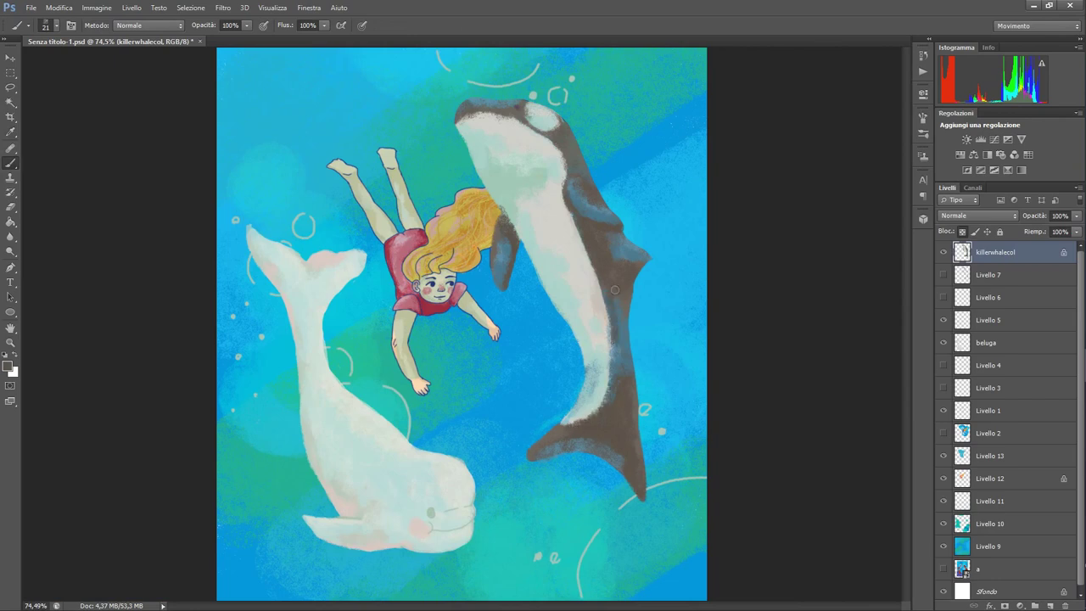
# Choose a different brush tip and adjust its size for detail work on the orca
pyautogui.click(56, 26)
pyautogui.moveTo(27, 61); pyautogui.dragTo(42, 61)
pyautogui.click(41, 119)
pyautogui.click(49, 61)
pyautogui.click(59, 155)
pyautogui.click(41, 155)
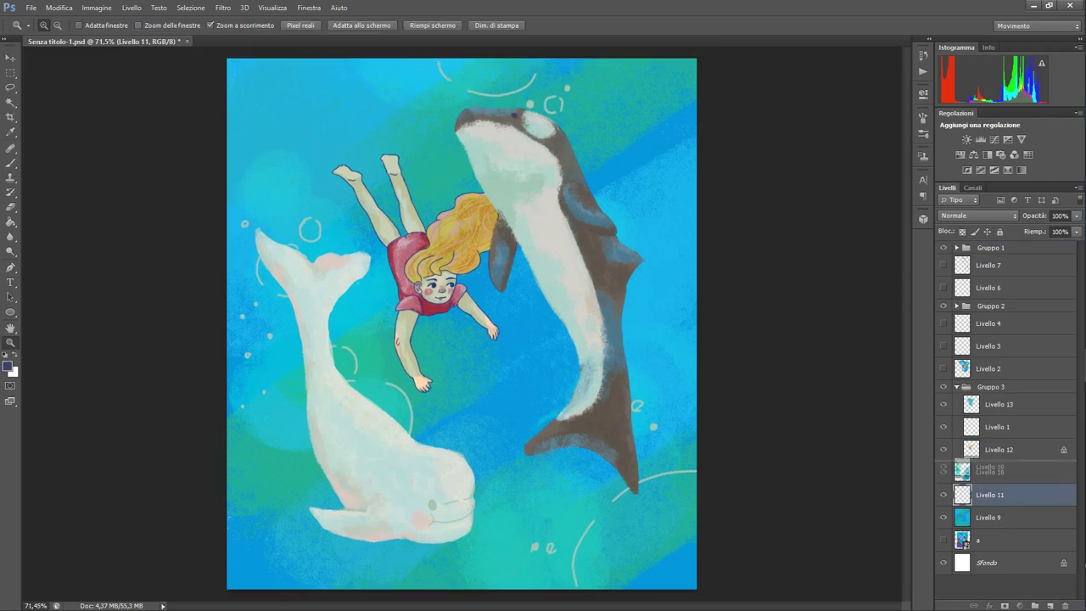
# Check what Gruppo 3 contains by toggling its visibility, and move Livello 10 out of it to just below Livello 11
pyautogui.click(991, 387)
pyautogui.click(944, 387)
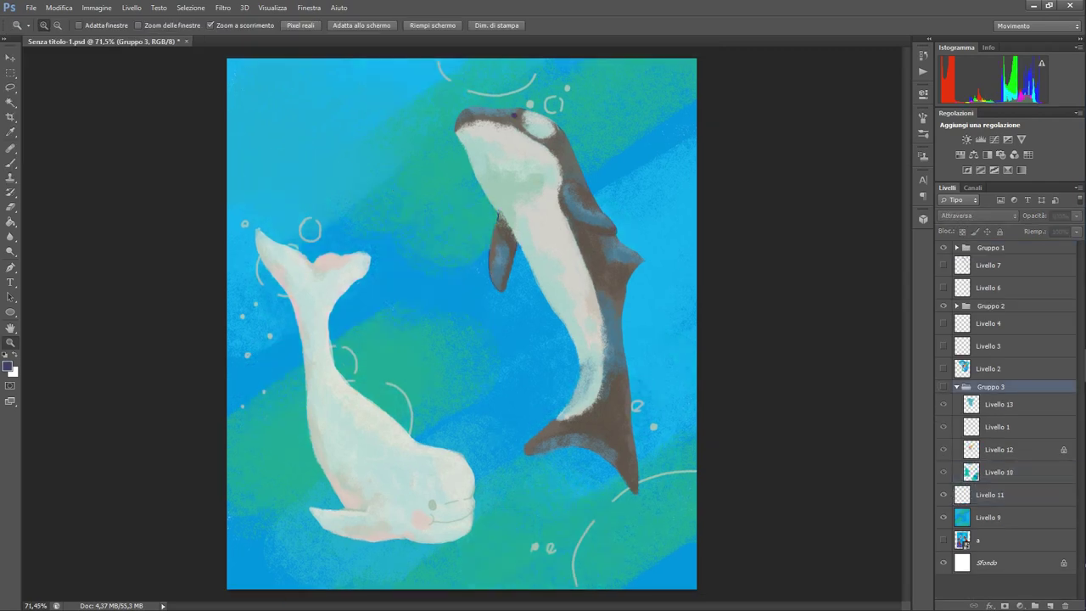
pyautogui.click(944, 387)
pyautogui.moveTo(999, 472); pyautogui.dragTo(993, 502)
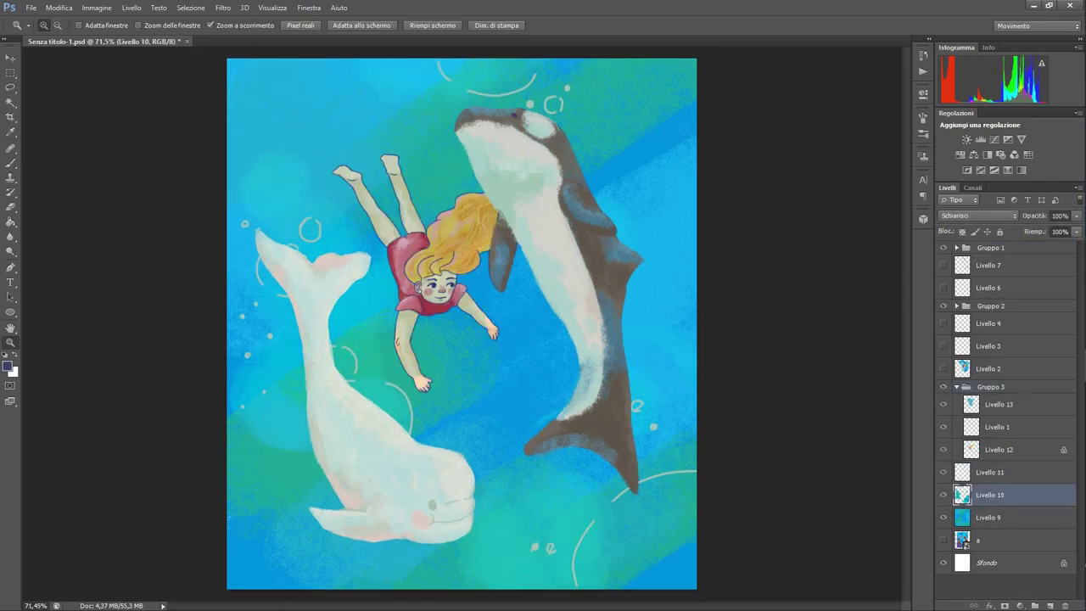
pyautogui.click(943, 387)
pyautogui.click(943, 387)
pyautogui.click(991, 387)
pyautogui.click(957, 387)
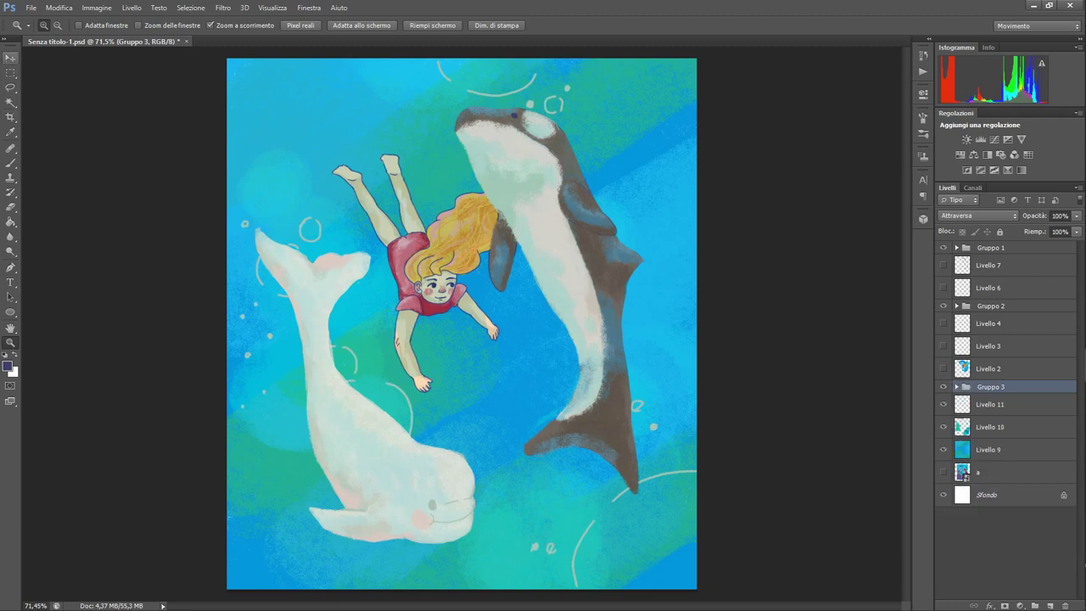
# Bring Gruppo 3 to the front of the layer stack and shift the girl slightly down and right so her hair overlaps the orca
pyautogui.click(10, 58)
pyautogui.moveTo(491, 316)
pyautogui.mouseDown()
pyautogui.moveTo(438, 312)
pyautogui.moveTo(472, 313)
pyautogui.mouseUp()
pyautogui.moveTo(1000, 385); pyautogui.dragTo(989, 247)
pyautogui.moveTo(434, 261); pyautogui.dragTo(458, 290)
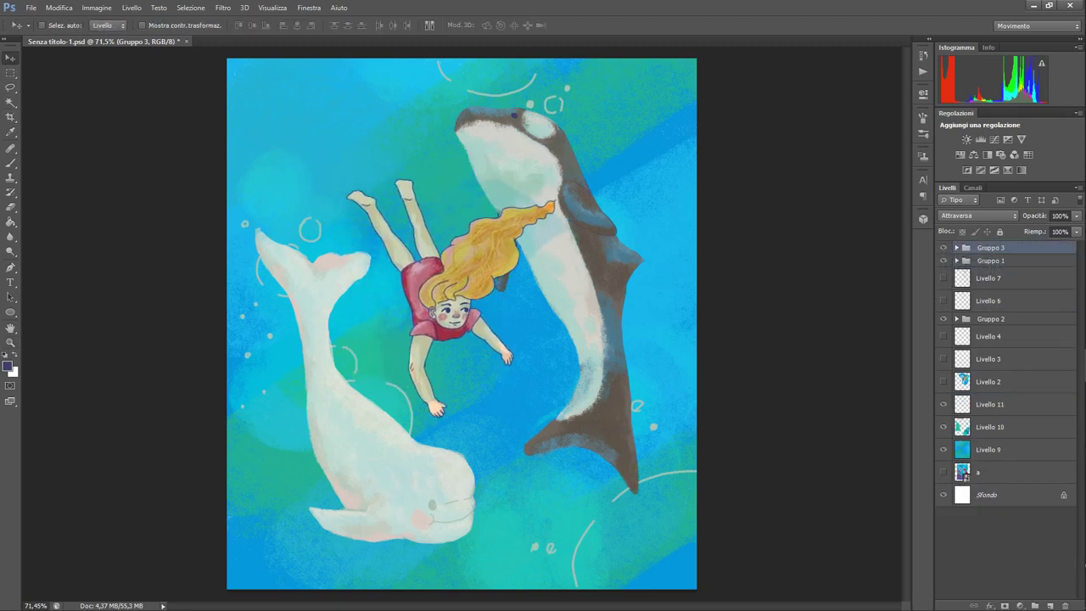
# Set Livello 13 in Gruppo 3 to Normal at 55% opacity and hide Livello 9 to expose the blue tint around the girl
pyautogui.press('e')
pyautogui.click(957, 248)
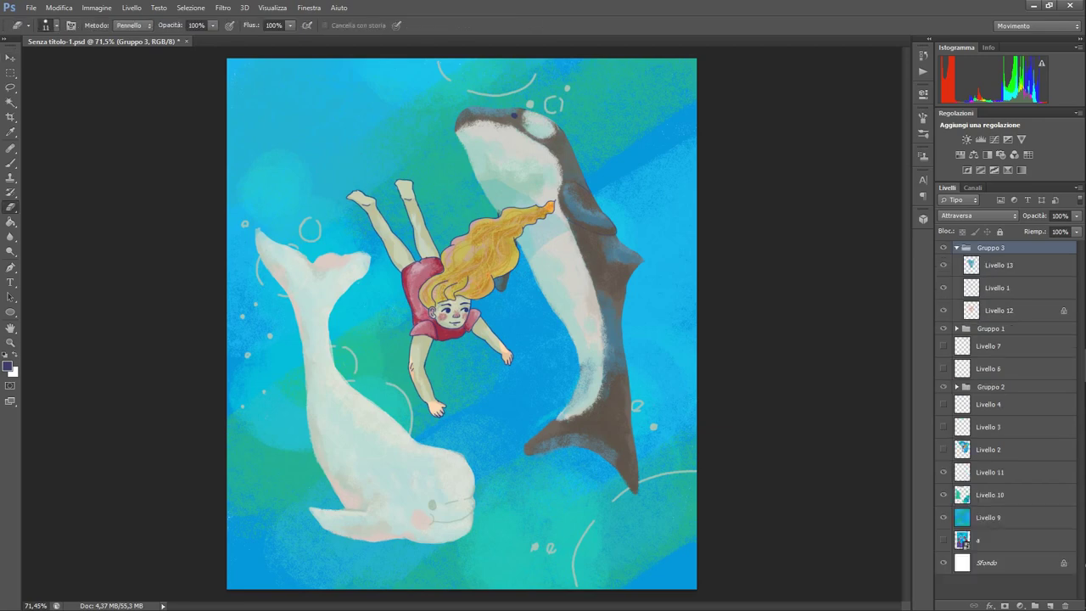
pyautogui.click(999, 265)
pyautogui.click(11, 343)
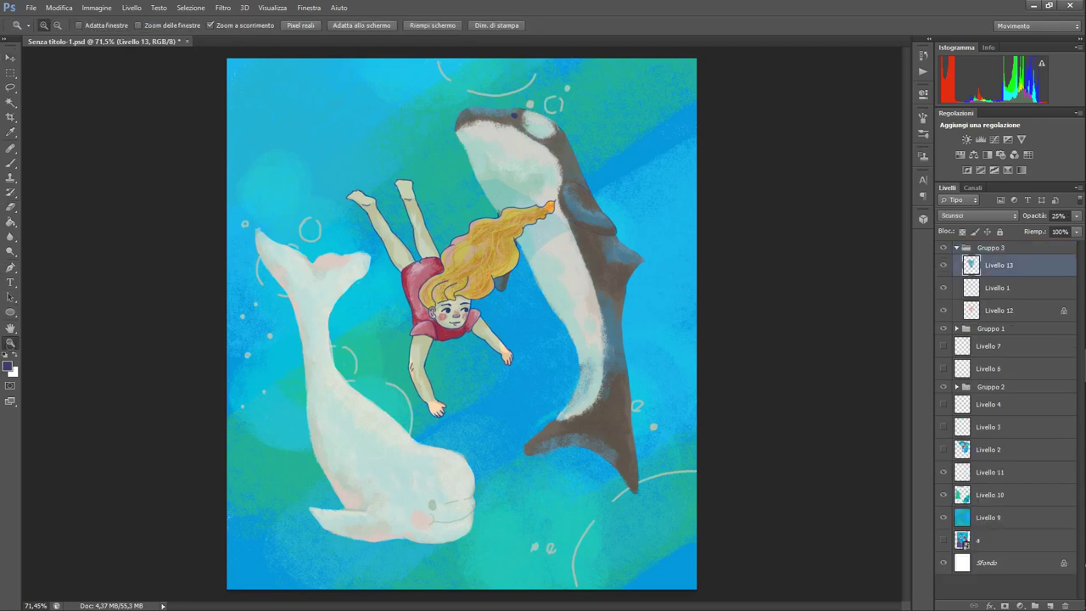
pyautogui.moveTo(470, 201); pyautogui.dragTo(568, 201)
pyautogui.press('e')
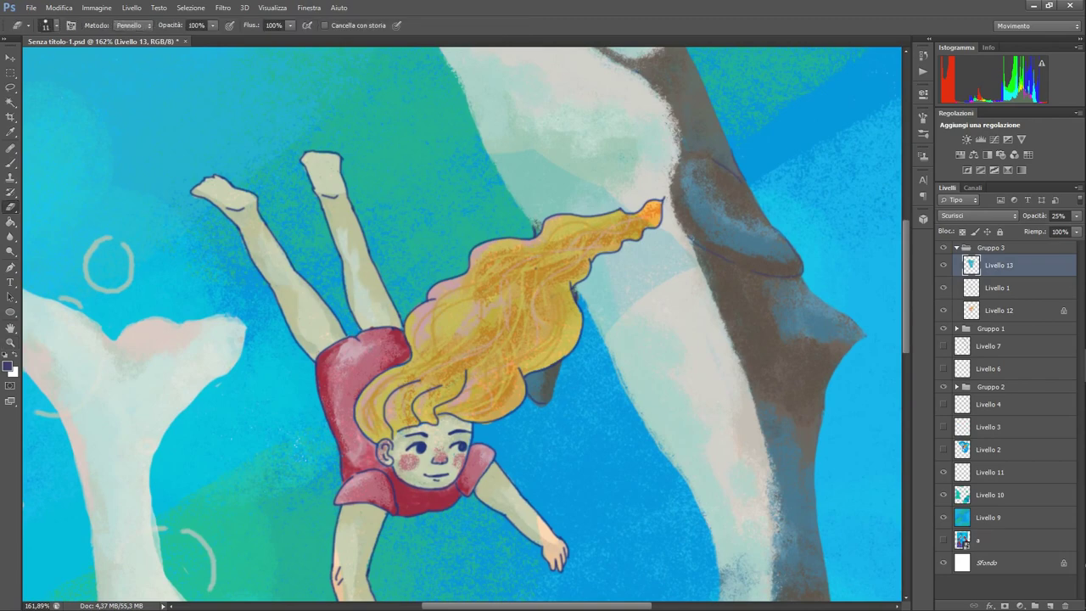
pyautogui.moveTo(642, 240); pyautogui.dragTo(597, 270)
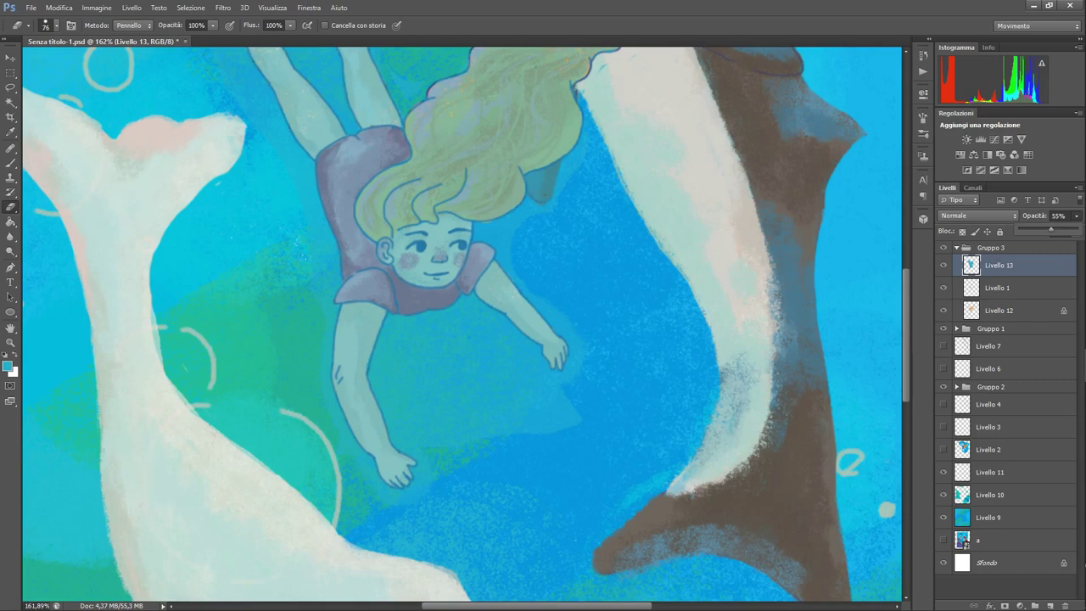
pyautogui.click(944, 518)
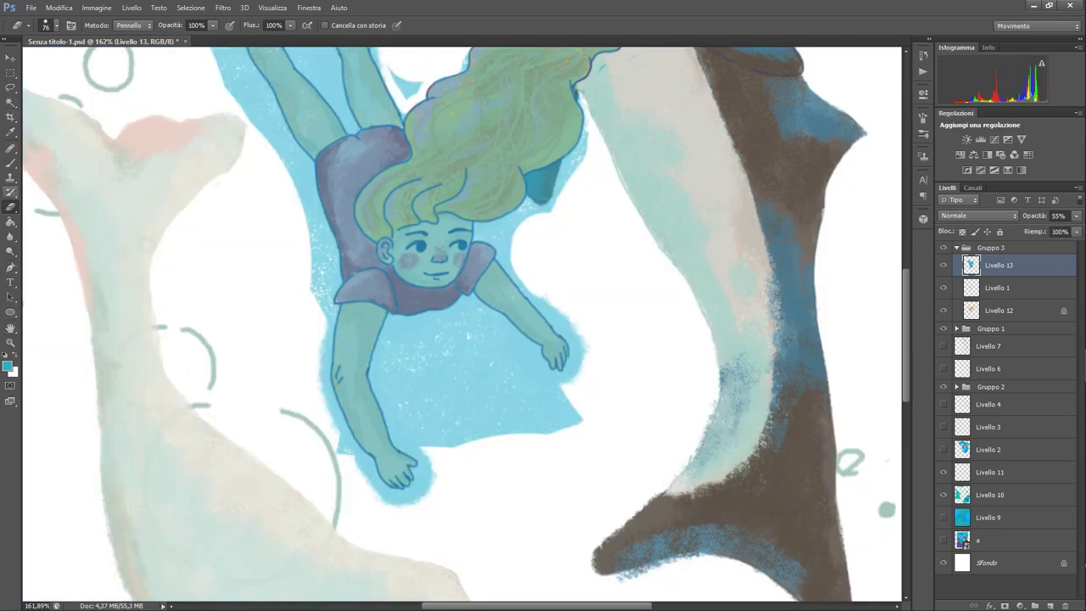
# Erase the blue tint between and around the girl's arms, using a 23 px eraser close to her outline
pyautogui.moveTo(469, 392)
pyautogui.mouseDown()
pyautogui.moveTo(468, 458)
pyautogui.moveTo(524, 436)
pyautogui.mouseUp()
pyautogui.click(57, 25)
pyautogui.moveTo(29, 62); pyautogui.dragTo(18, 62)
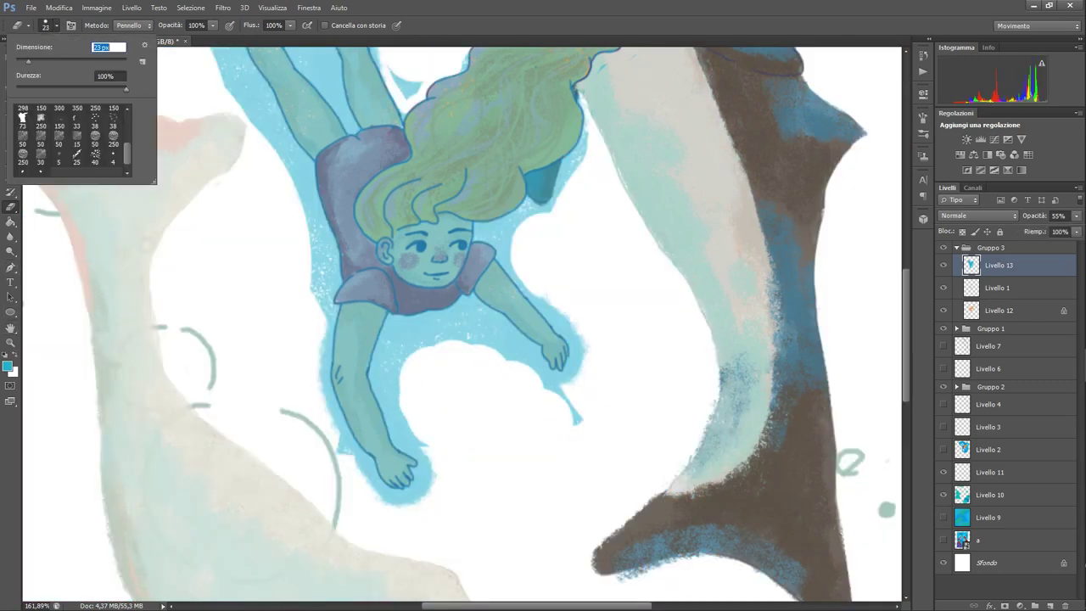
pyautogui.moveTo(414, 366)
pyautogui.mouseDown()
pyautogui.moveTo(378, 366)
pyautogui.moveTo(418, 443)
pyautogui.moveTo(392, 414)
pyautogui.moveTo(424, 466)
pyautogui.moveTo(417, 502)
pyautogui.mouseUp()
pyautogui.moveTo(418, 463); pyautogui.dragTo(424, 488)
pyautogui.moveTo(409, 329)
pyautogui.mouseDown()
pyautogui.moveTo(388, 348)
pyautogui.moveTo(391, 323)
pyautogui.moveTo(491, 332)
pyautogui.moveTo(521, 356)
pyautogui.moveTo(501, 323)
pyautogui.moveTo(564, 399)
pyautogui.moveTo(560, 381)
pyautogui.moveTo(584, 348)
pyautogui.moveTo(576, 318)
pyautogui.moveTo(540, 297)
pyautogui.moveTo(503, 248)
pyautogui.mouseUp()
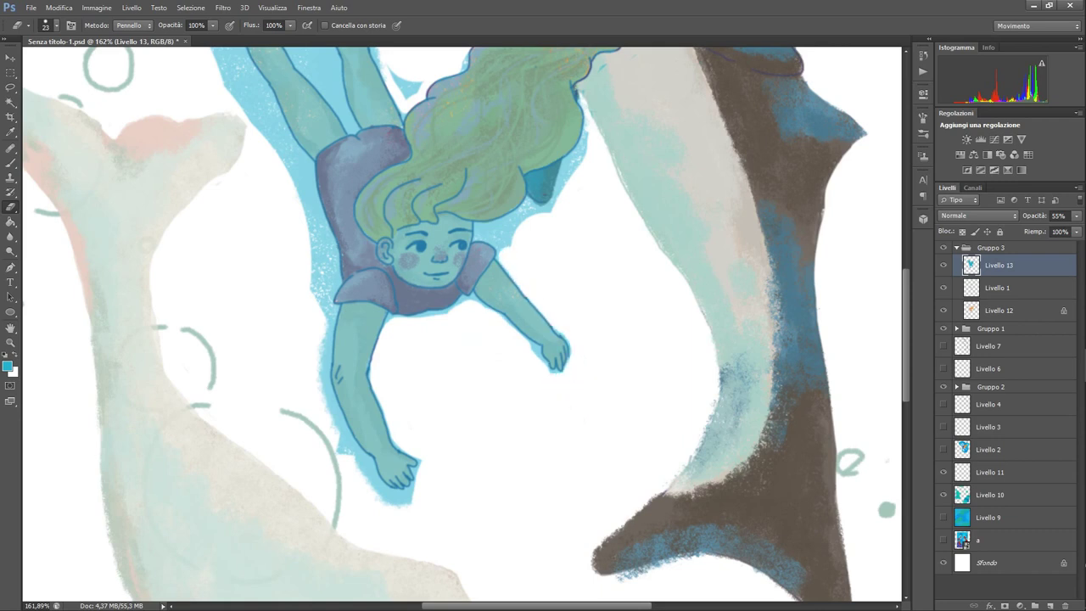
# Erase the remaining blue overspill along the girl's outer side, lower hand and shirt hem with a 12 px eraser
pyautogui.moveTo(311, 270)
pyautogui.mouseDown()
pyautogui.moveTo(316, 207)
pyautogui.moveTo(335, 307)
pyautogui.moveTo(324, 396)
pyautogui.moveTo(356, 502)
pyautogui.moveTo(343, 446)
pyautogui.mouseUp()
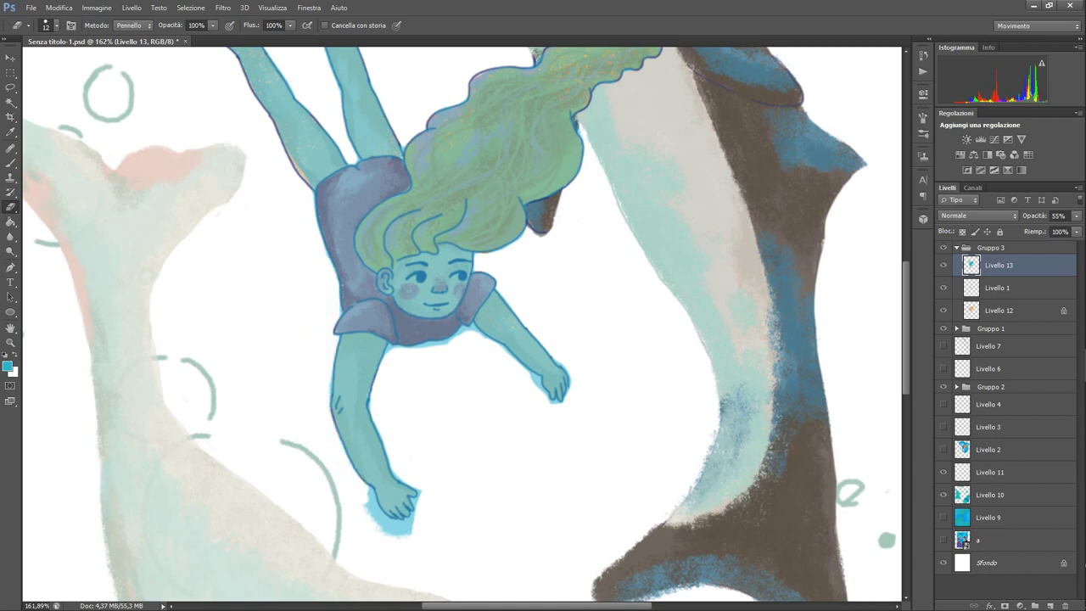
pyautogui.moveTo(365, 492)
pyautogui.mouseDown()
pyautogui.moveTo(380, 531)
pyautogui.moveTo(412, 521)
pyautogui.mouseUp()
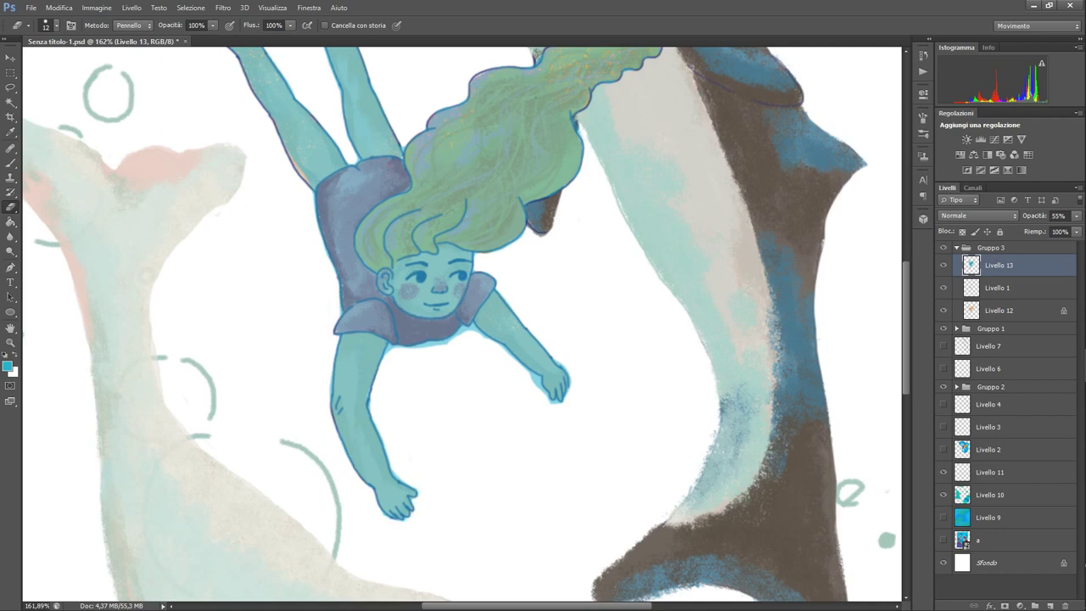
pyautogui.moveTo(403, 345); pyautogui.dragTo(458, 334)
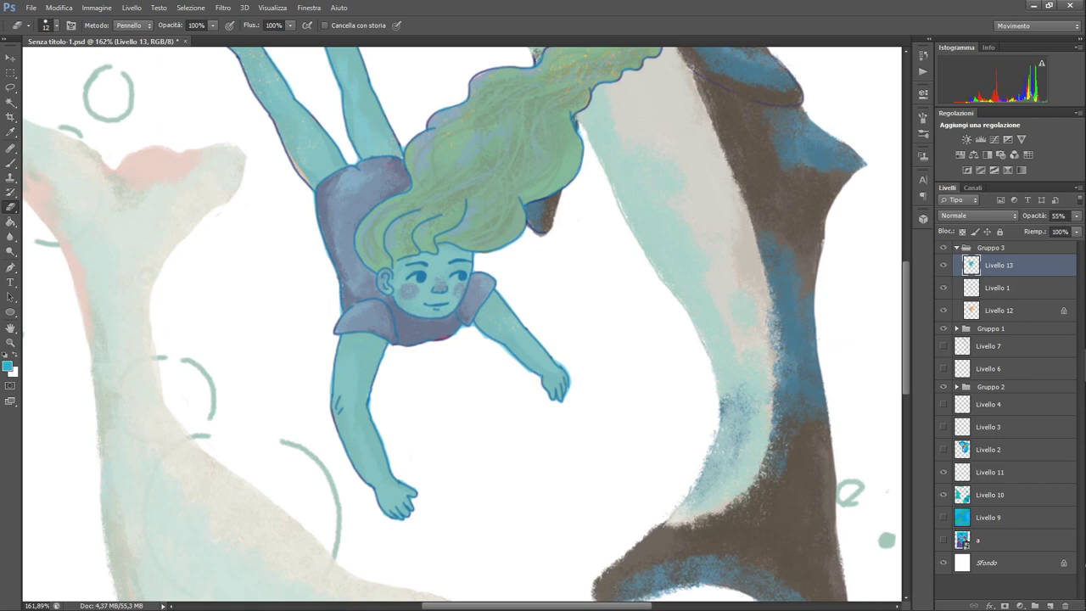
# Set Livello 13 back to Scurisci blending at 25% opacity and show Livello 9 again
pyautogui.click(10, 342)
pyautogui.hotkey('ctrl', '0')
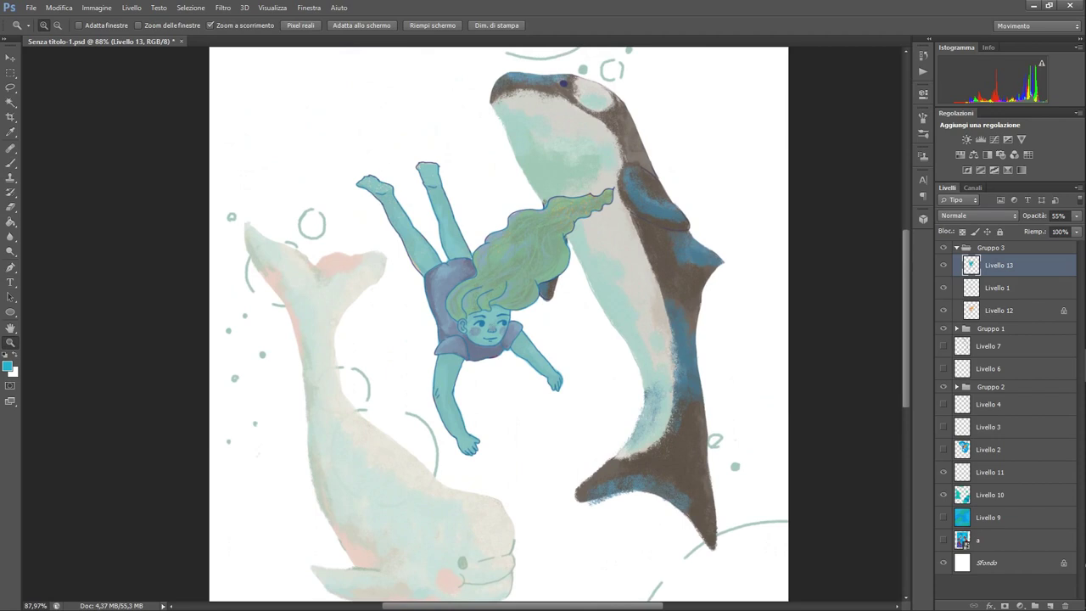
pyautogui.click(978, 215)
pyautogui.click(967, 262)
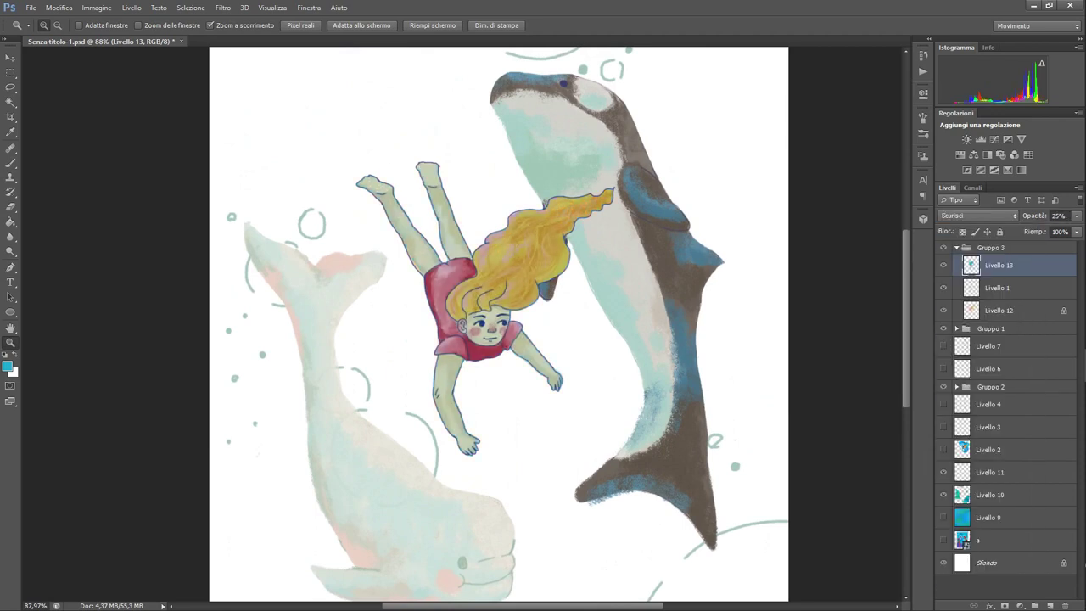
pyautogui.click(943, 516)
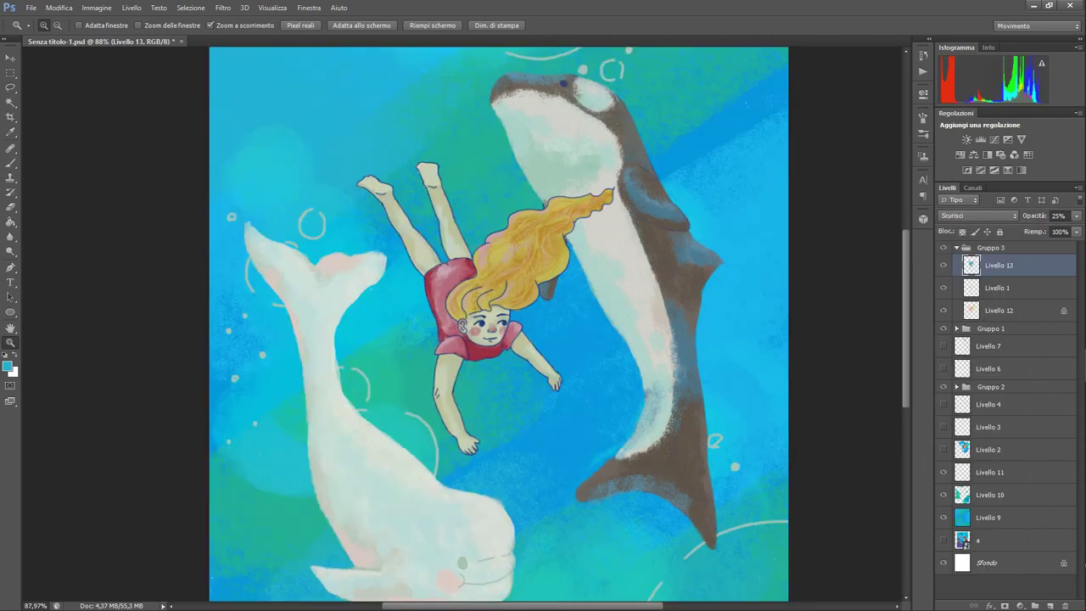
# Make Livello 11 the active layer and hide Gruppo 3, Gruppo 1 and Gruppo 2 to isolate the background and bubbles
pyautogui.click(989, 473)
pyautogui.click(944, 247)
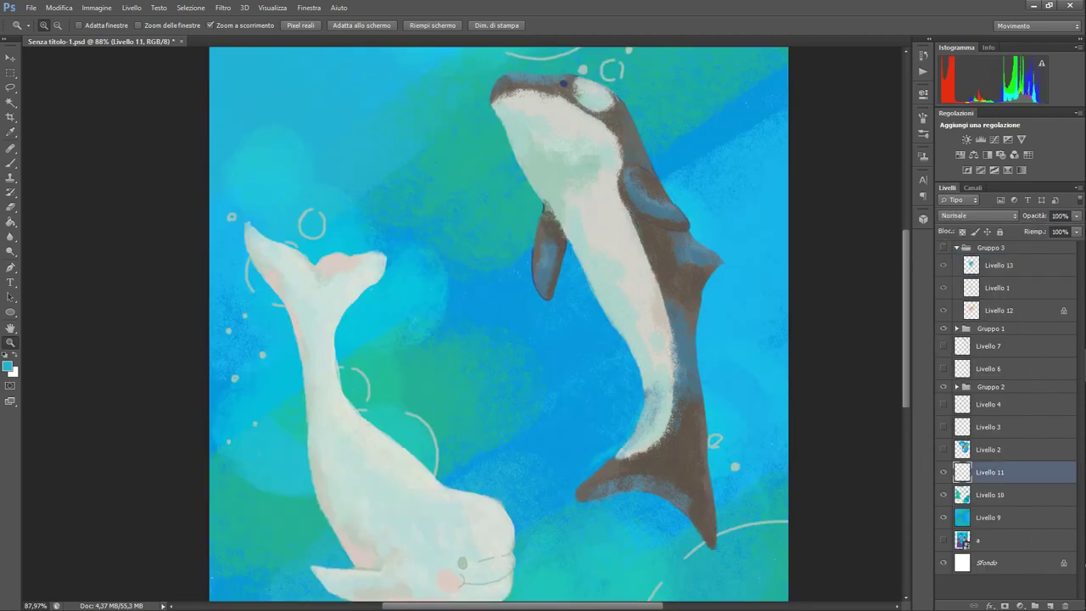
pyautogui.click(944, 328)
pyautogui.click(943, 387)
pyautogui.scroll(-3, 499, 322)
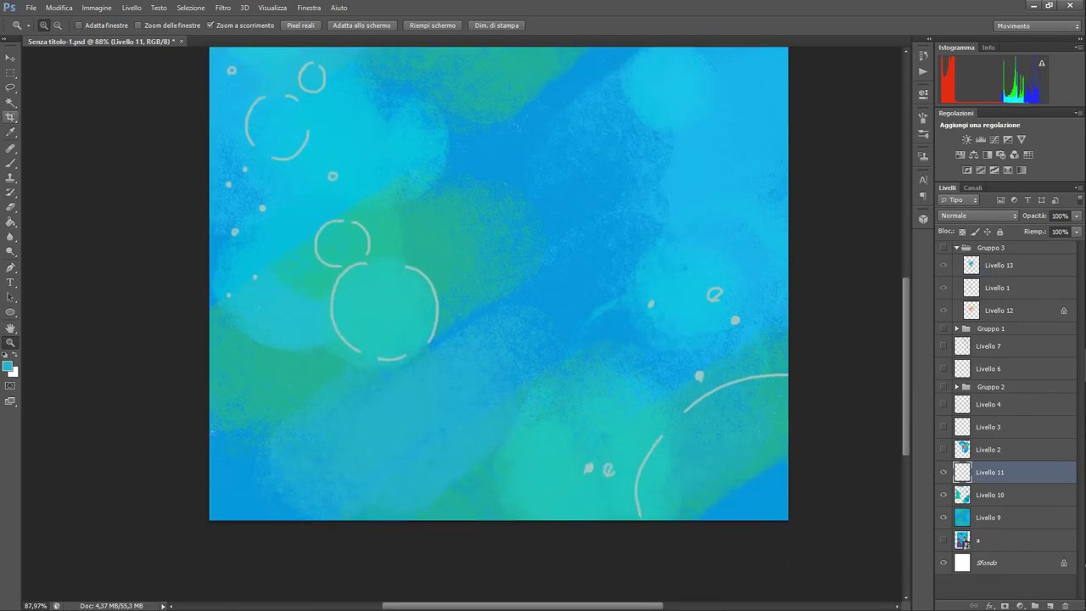
# Sample the bubbles' pale grey-green, erase the e-shaped scribble beside the lower arc and trim the neighbouring mark into a round dot
pyautogui.click(10, 163)
pyautogui.click(10, 342)
pyautogui.moveTo(669, 442); pyautogui.dragTo(746, 442)
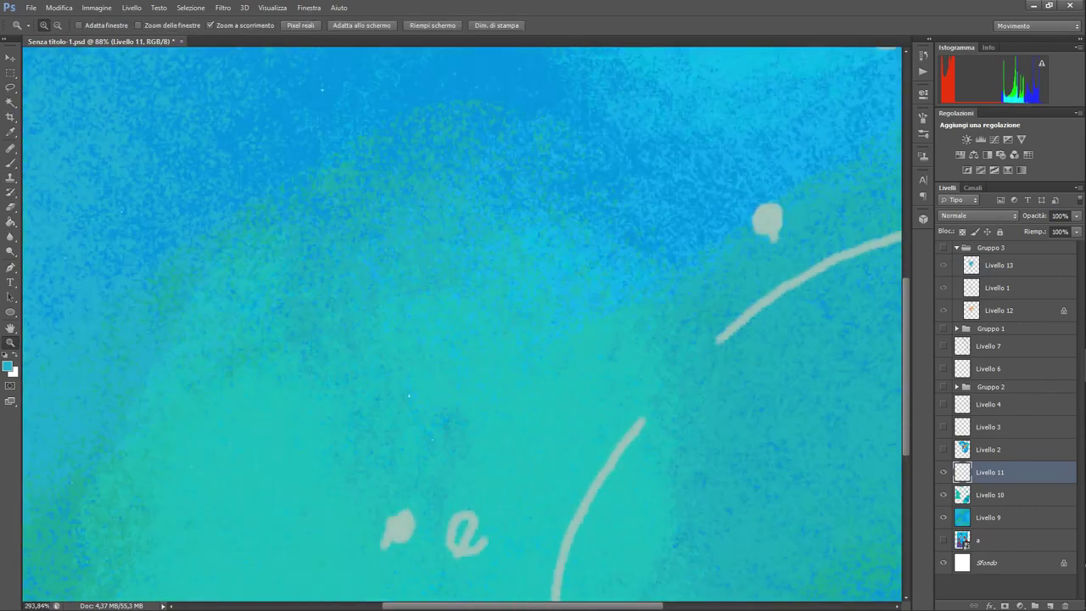
pyautogui.scroll(-3, 462, 322)
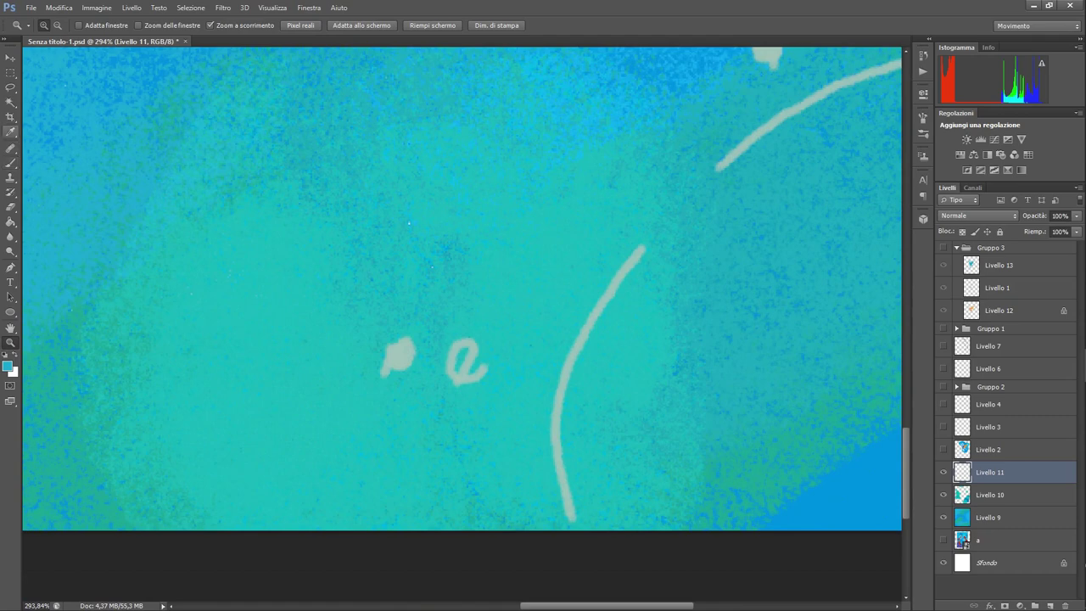
pyautogui.click(10, 132)
pyautogui.click(943, 516)
pyautogui.click(942, 517)
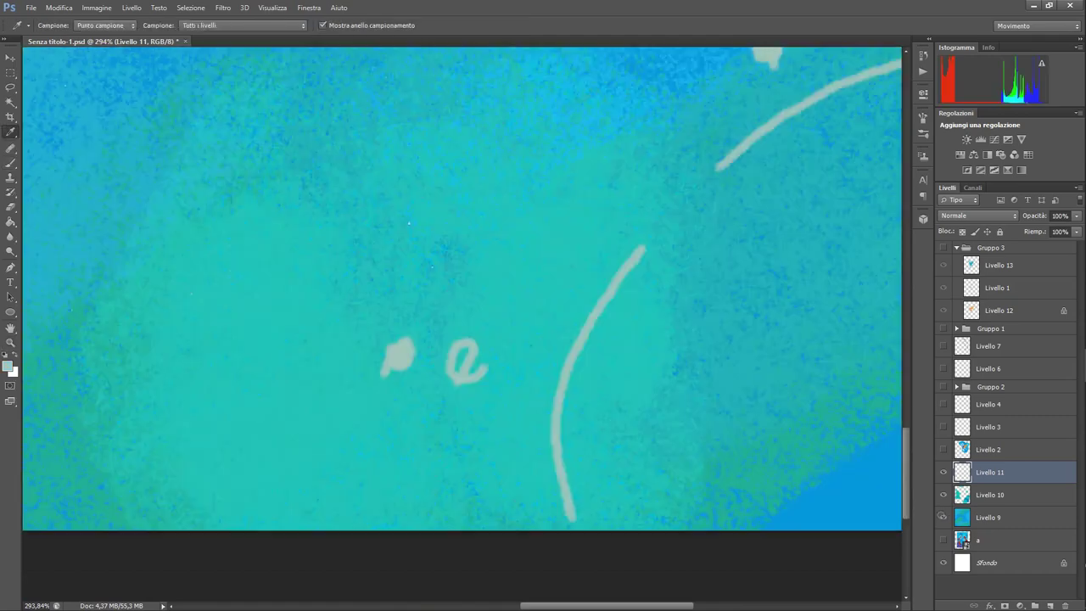
pyautogui.press('e')
pyautogui.moveTo(414, 341); pyautogui.dragTo(384, 374)
pyautogui.moveTo(485, 368)
pyautogui.mouseDown()
pyautogui.moveTo(464, 340)
pyautogui.moveTo(465, 360)
pyautogui.mouseUp()
# Switch to the 5 px brush and draw a small bubble ring inside the green area beside the lower arc
pyautogui.click(10, 162)
pyautogui.click(56, 25)
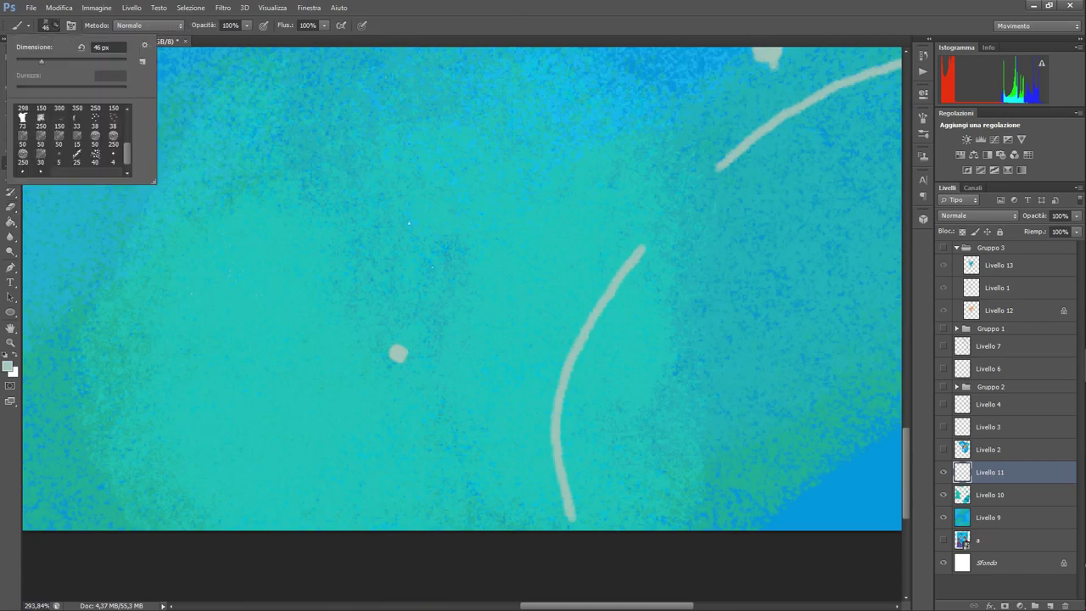
pyautogui.write('12')
pyautogui.press('Return')
pyautogui.press('Return')
pyautogui.click(56, 25)
pyautogui.doubleClick(59, 153)
pyautogui.moveTo(467, 395); pyautogui.dragTo(477, 395)
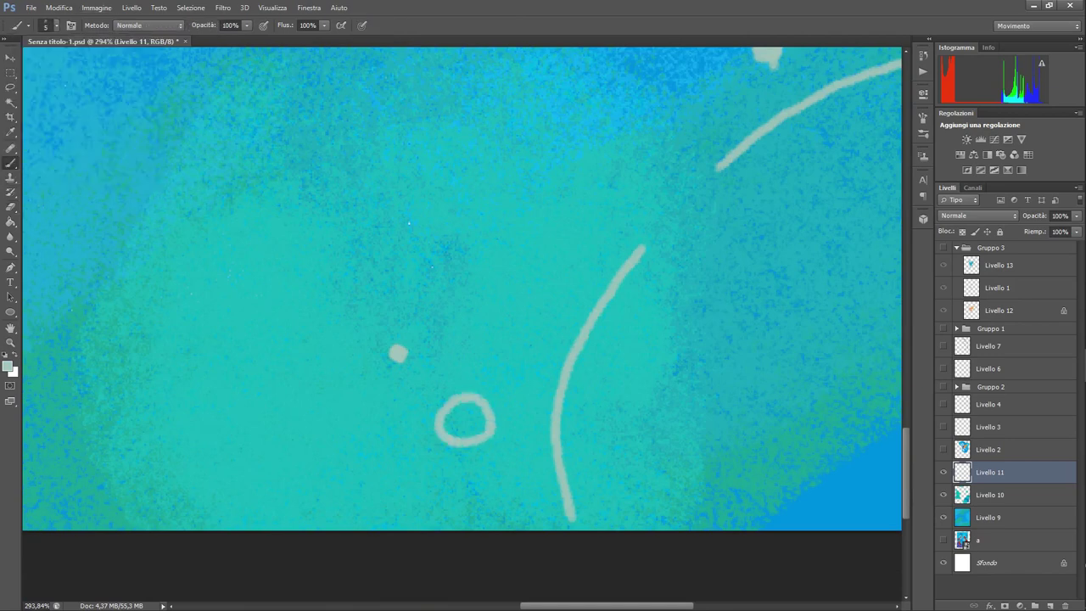
# Paint three small bubble dots and two little rings rising above the green area left of the large arc
pyautogui.scroll(5, 463, 289)
pyautogui.hscroll(2, 462, 322)
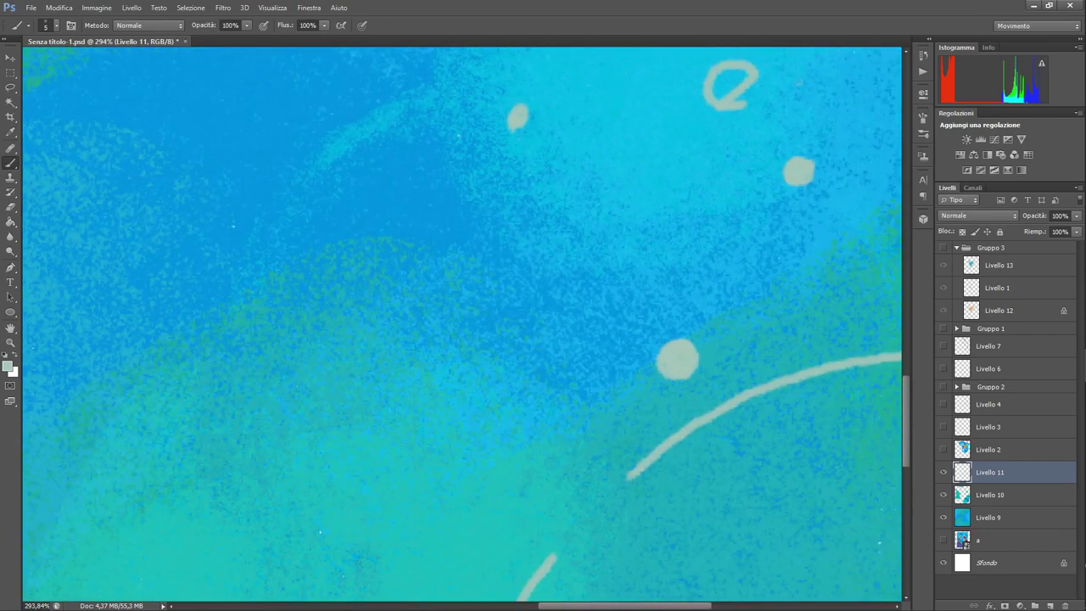
pyautogui.click(310, 532)
pyautogui.click(354, 479)
pyautogui.click(287, 391)
pyautogui.moveTo(334, 342); pyautogui.dragTo(334, 351)
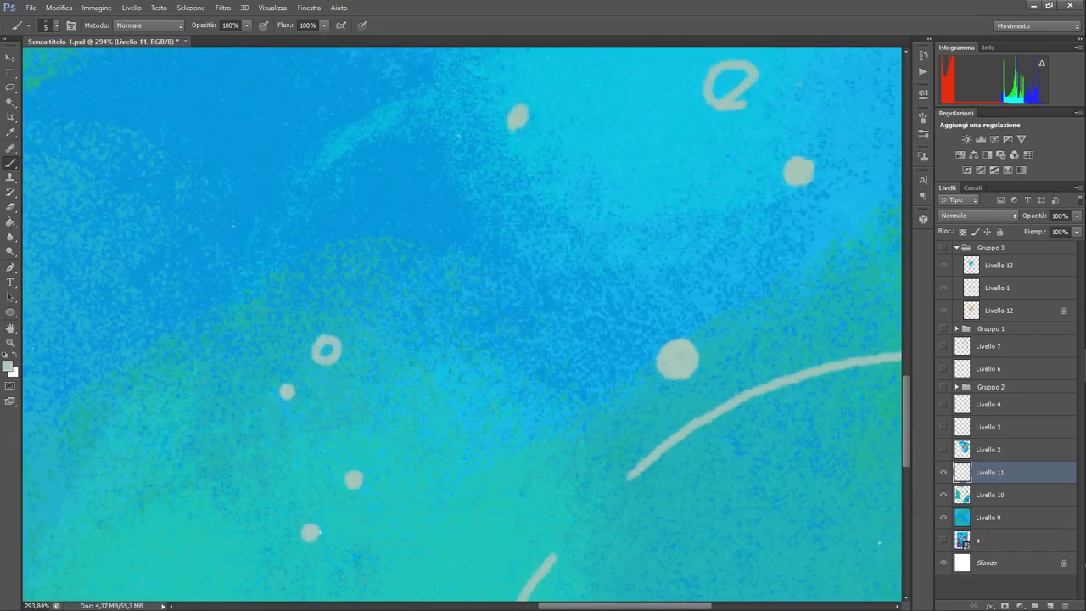
pyautogui.moveTo(269, 480); pyautogui.dragTo(268, 492)
# Erase the e-shaped scribble in the cyan patch above the large arc and draw a round bubble with smaller rings around it
pyautogui.hscroll(3, 462, 322)
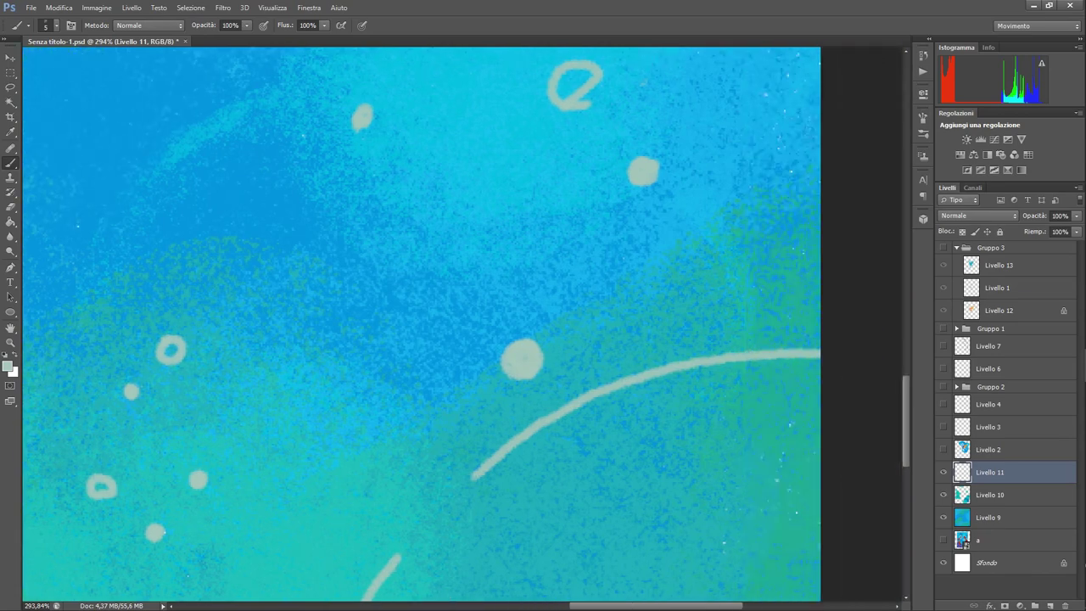
pyautogui.scroll(4, 462, 322)
pyautogui.press('e')
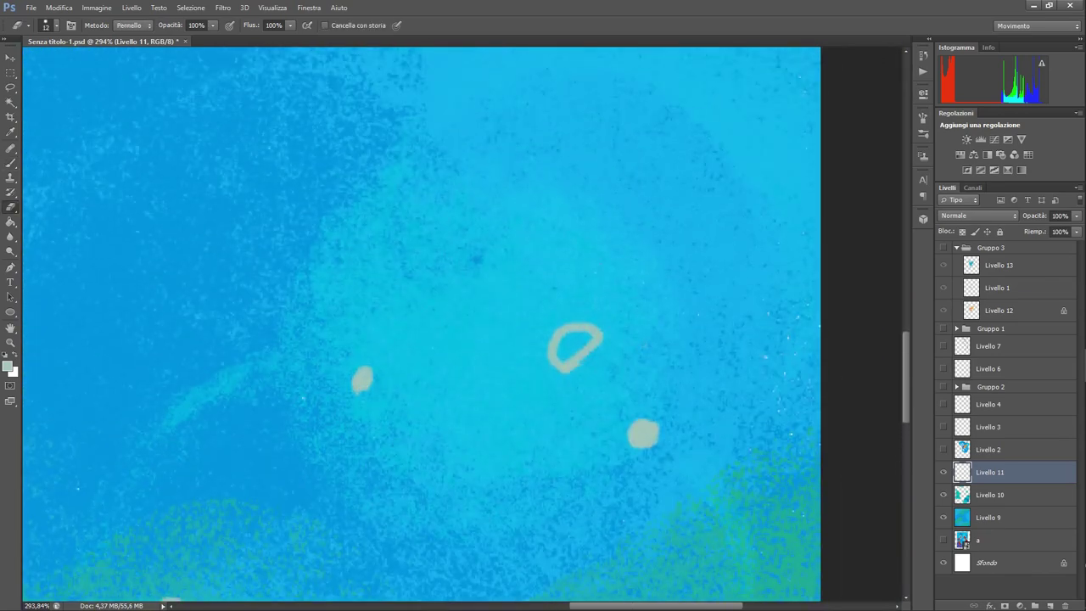
pyautogui.moveTo(598, 365)
pyautogui.mouseDown()
pyautogui.moveTo(560, 344)
pyautogui.moveTo(594, 329)
pyautogui.mouseUp()
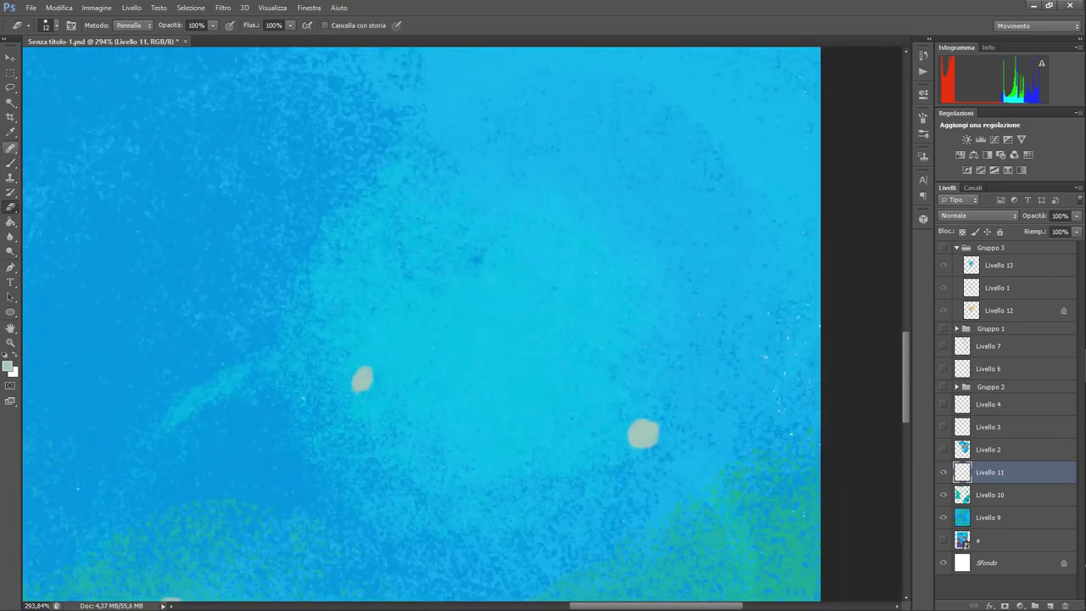
pyautogui.press('b')
pyautogui.moveTo(514, 379)
pyautogui.mouseDown()
pyautogui.moveTo(517, 324)
pyautogui.moveTo(513, 377)
pyautogui.mouseUp()
pyautogui.moveTo(647, 264)
pyautogui.mouseDown()
pyautogui.moveTo(666, 278)
pyautogui.moveTo(653, 287)
pyautogui.mouseUp()
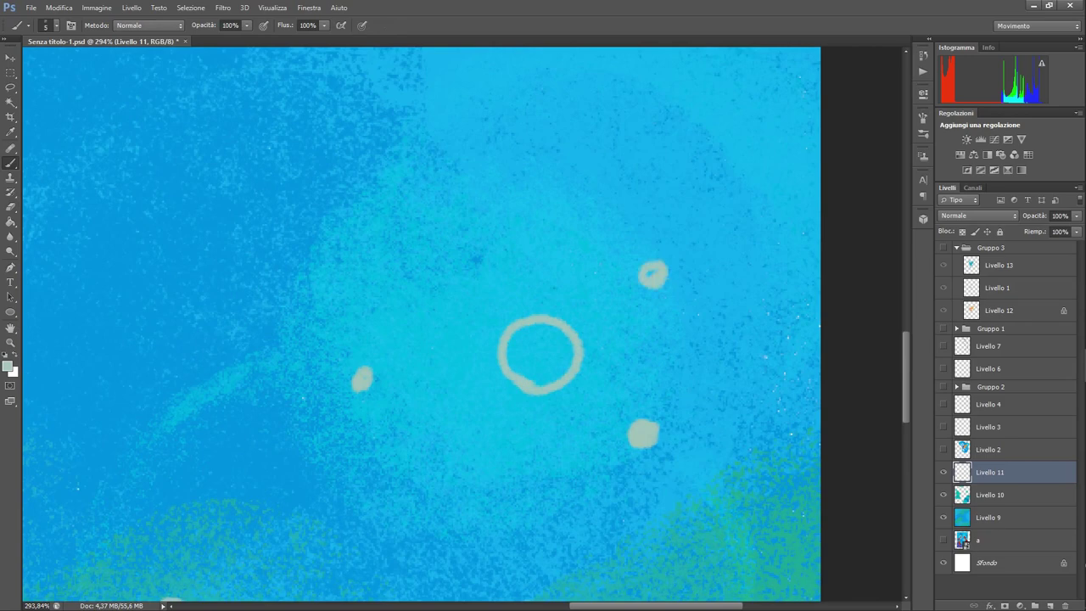
pyautogui.moveTo(422, 499); pyautogui.dragTo(443, 499)
# Draw the artist's small eared signature mark with short rays in the lower-left corner of the canvas
pyautogui.press('z')
pyautogui.moveTo(815, 135); pyautogui.dragTo(679, 140)
pyautogui.moveTo(326, 329); pyautogui.dragTo(463, 328)
pyautogui.click(10, 162)
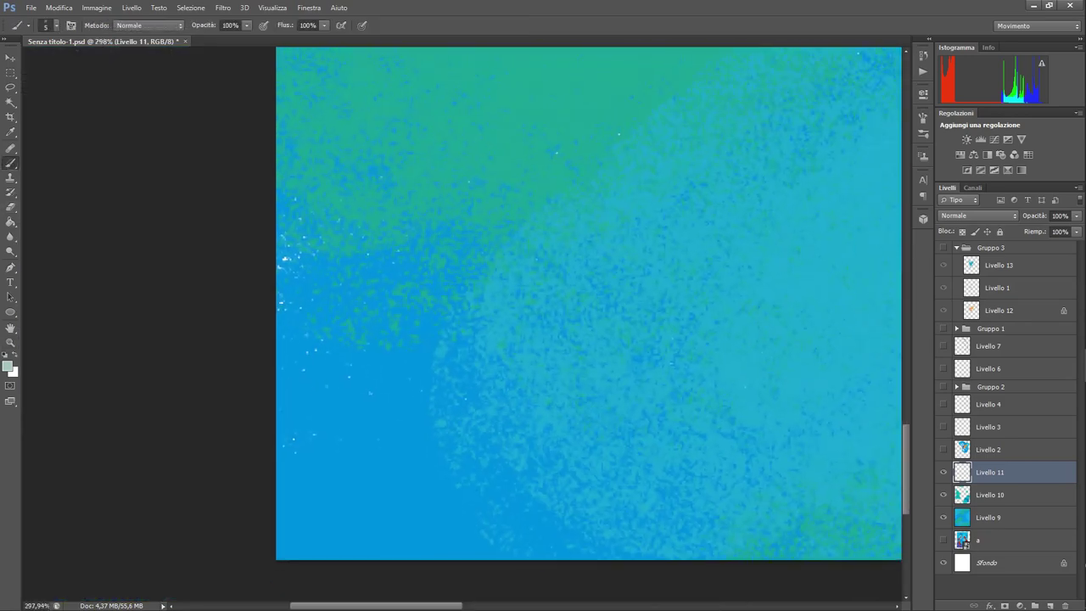
pyautogui.moveTo(363, 471)
pyautogui.mouseDown()
pyautogui.moveTo(336, 533)
pyautogui.moveTo(424, 482)
pyautogui.moveTo(424, 521)
pyautogui.mouseUp()
pyautogui.click(379, 475)
pyautogui.moveTo(287, 495); pyautogui.dragTo(302, 518)
pyautogui.moveTo(304, 472)
pyautogui.mouseDown()
pyautogui.moveTo(313, 414)
pyautogui.moveTo(373, 458)
pyautogui.mouseUp()
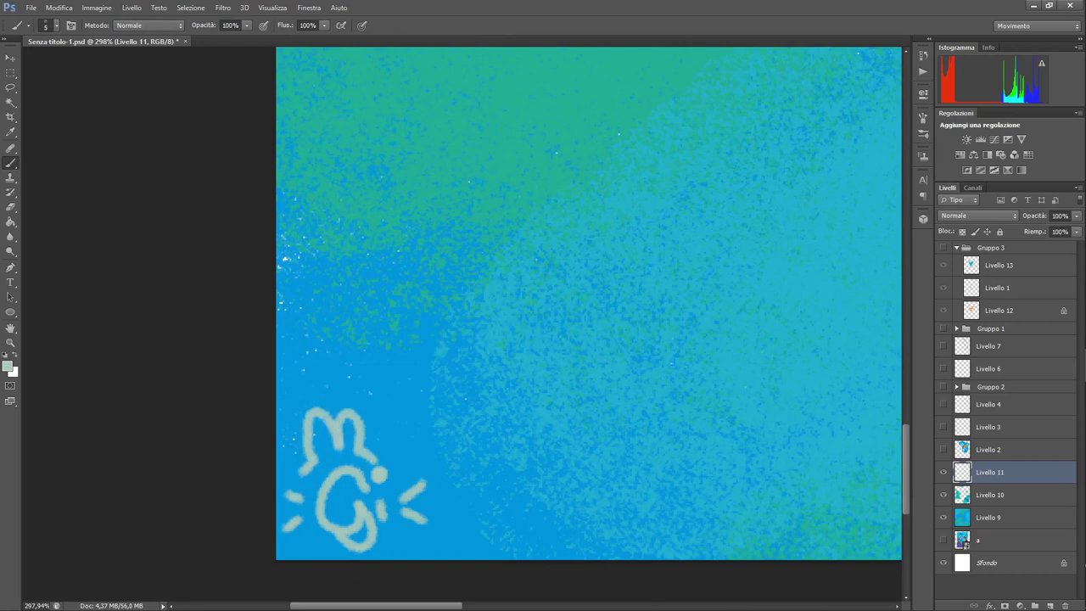
pyautogui.click(10, 343)
pyautogui.moveTo(698, 228); pyautogui.dragTo(577, 229)
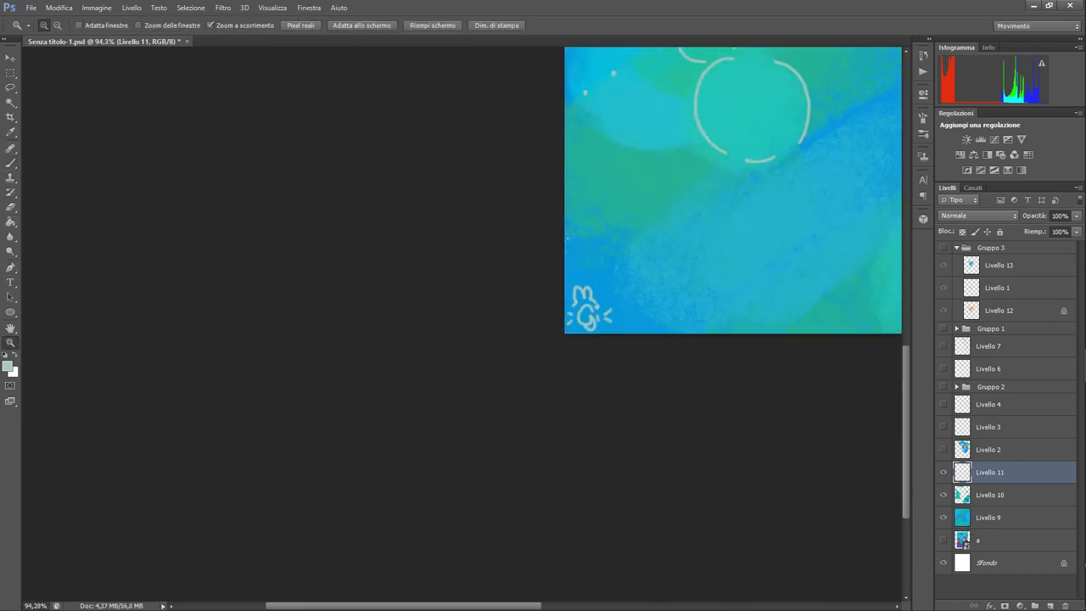
pyautogui.moveTo(403, 606); pyautogui.dragTo(485, 606)
pyautogui.moveTo(907, 431); pyautogui.dragTo(906, 371)
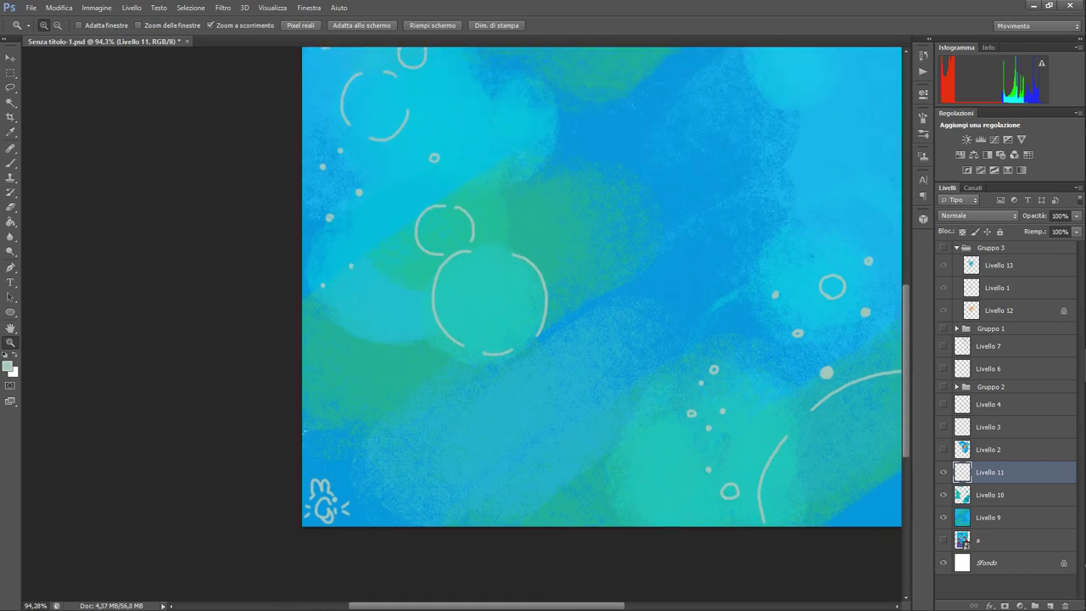
# Hide Livello 11, Livello 10 and Livello 9 and show layer a to compare the new background with the original painting
pyautogui.moveTo(526, 382); pyautogui.dragTo(518, 382)
pyautogui.scroll(-3, 463, 280)
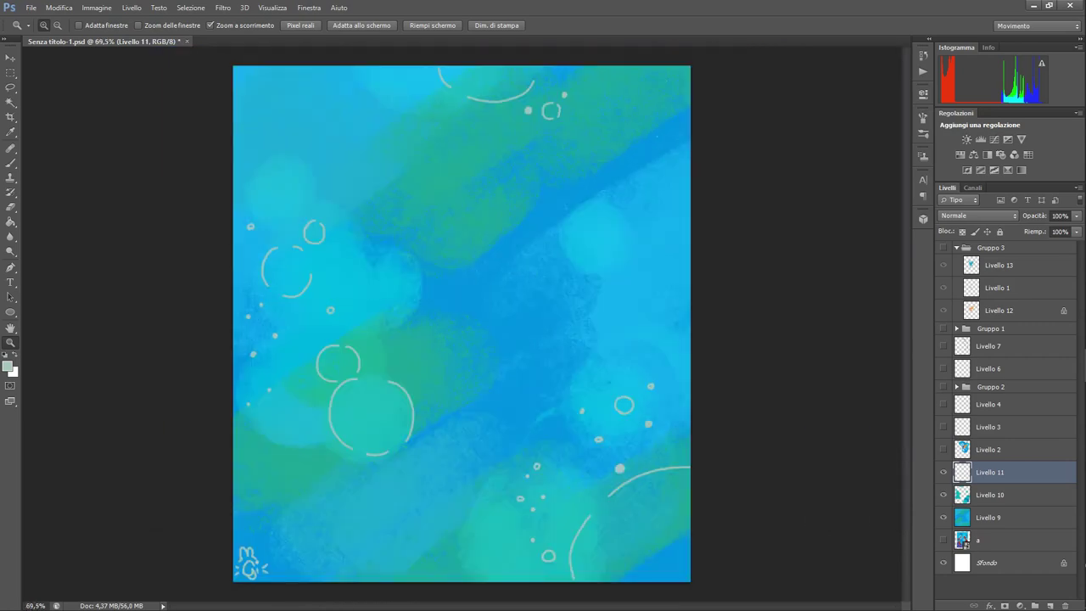
pyautogui.click(943, 473)
pyautogui.click(943, 495)
pyautogui.click(944, 517)
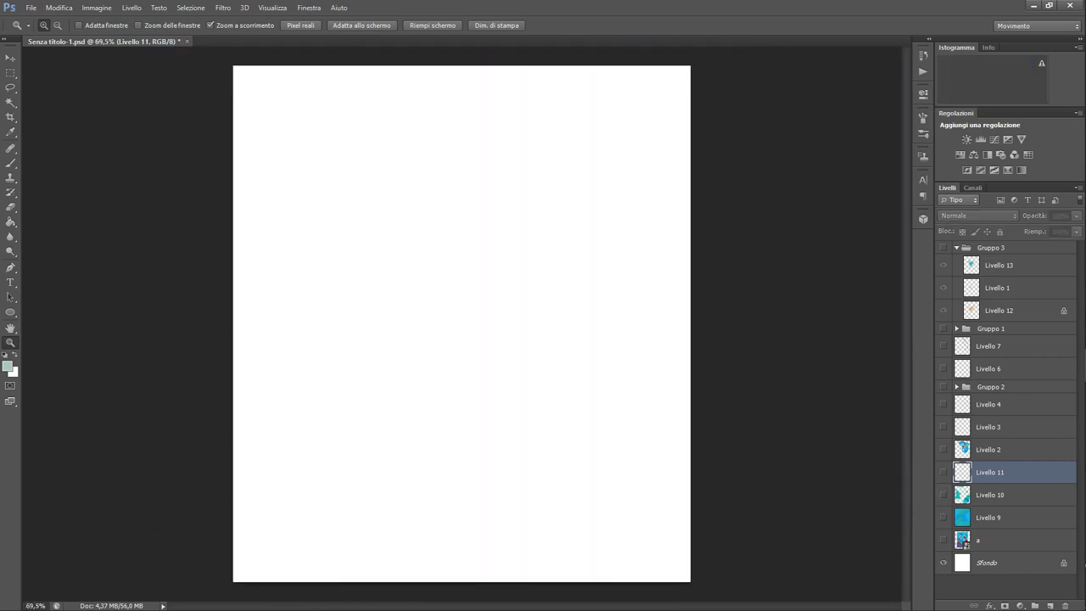
pyautogui.click(943, 541)
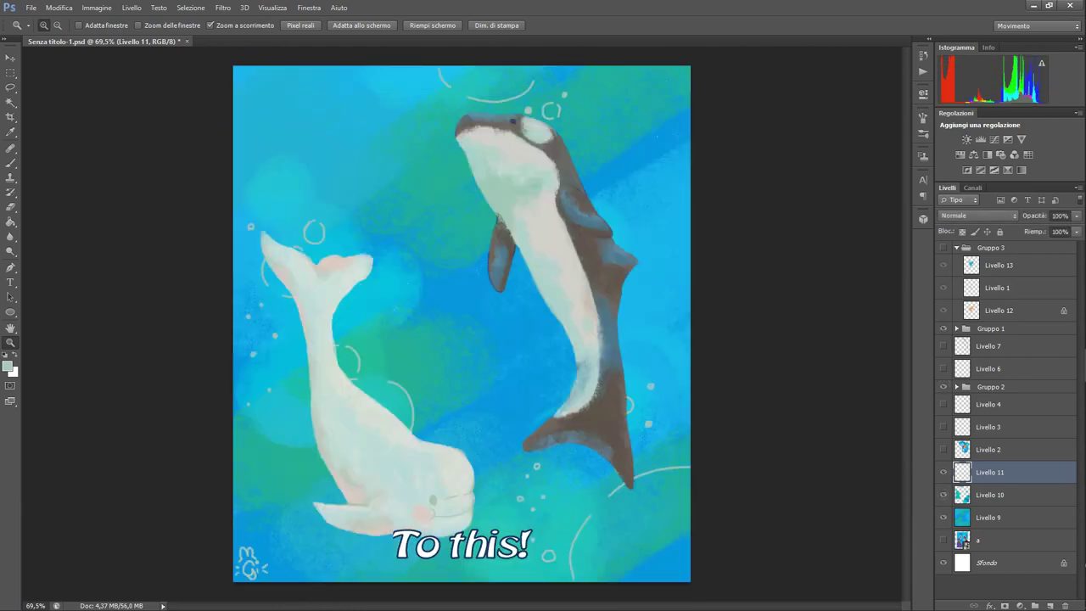
# Show the swimming girl's group, Gruppo 3, over the new artwork and check what Livello 12 contains by toggling its visibility
pyautogui.click(990, 248)
pyautogui.click(999, 310)
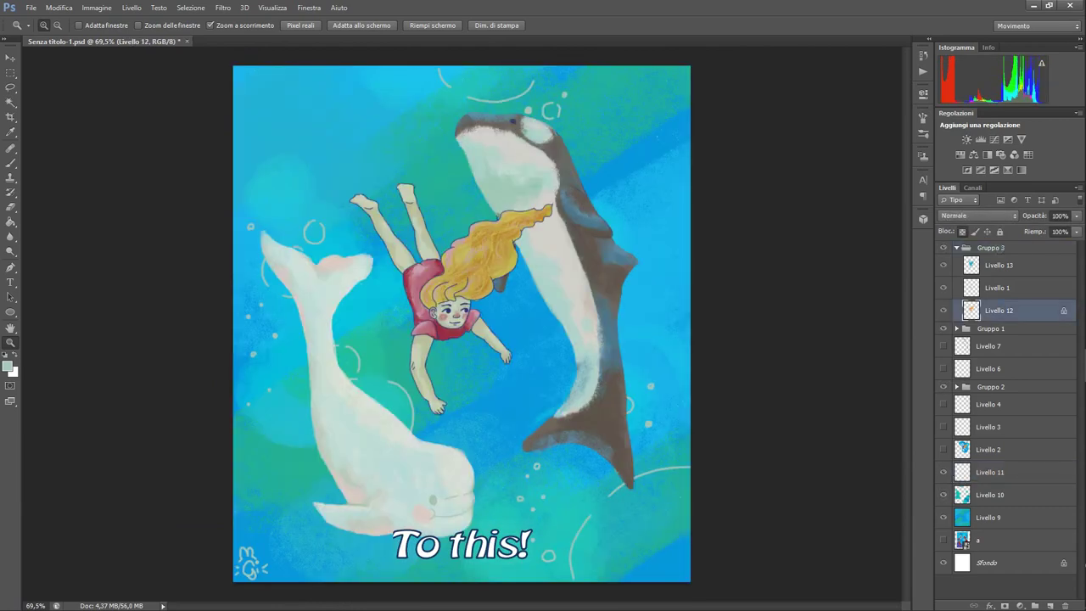
pyautogui.click(944, 310)
pyautogui.click(944, 310)
# Check the girl's outlines on Livello 1 by toggling the layer, and lock its transparent pixels
pyautogui.click(997, 288)
pyautogui.click(943, 288)
pyautogui.click(944, 287)
pyautogui.click(962, 232)
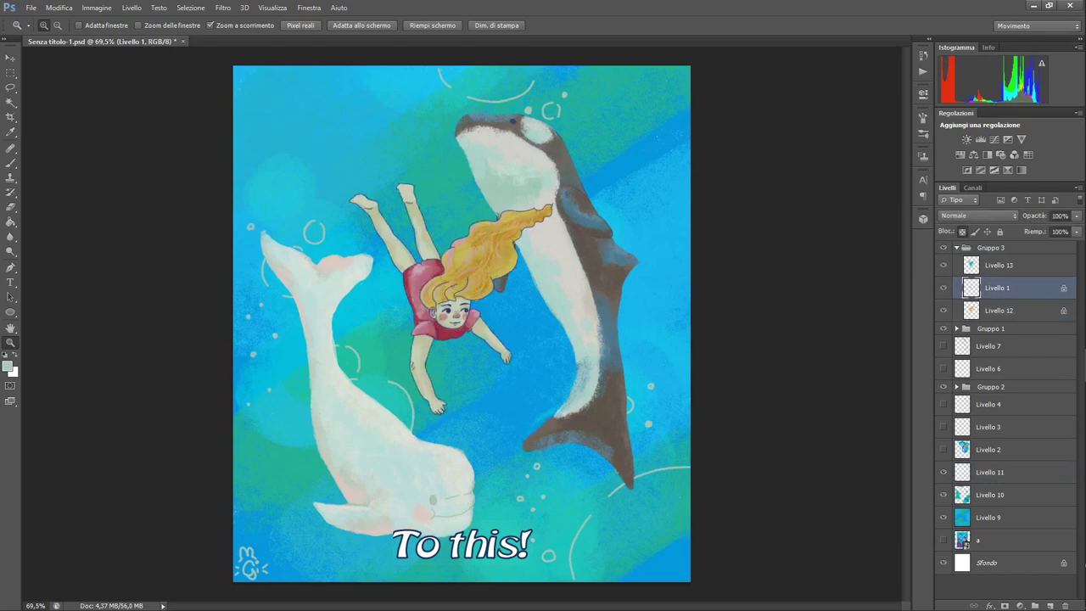
# Choose the 68 px textured brush for repainting the girl's outlines on Livello 1
pyautogui.click(10, 163)
pyautogui.click(10, 341)
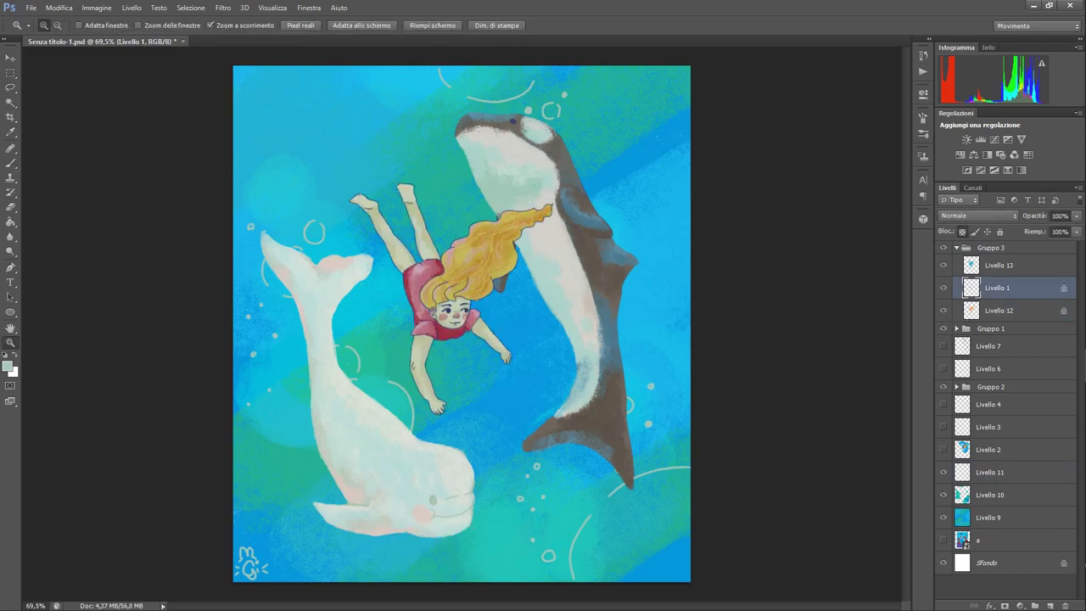
pyautogui.moveTo(391, 196); pyautogui.dragTo(451, 199)
pyautogui.press('b')
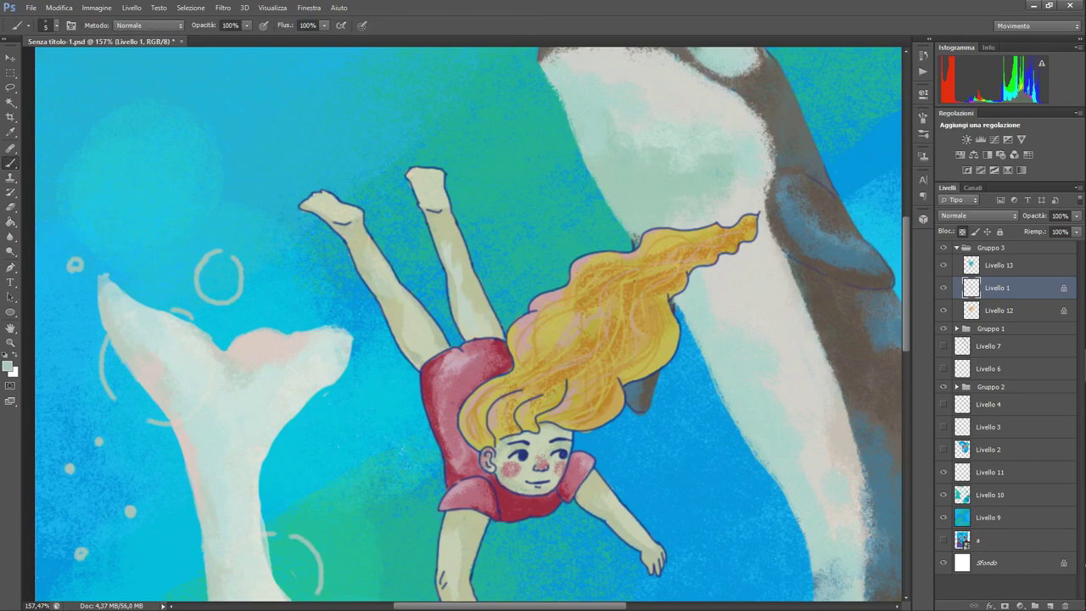
pyautogui.click(56, 25)
pyautogui.doubleClick(22, 113)
# Set the foreground to a medium teal and recolour the girl's outlines from the feet and hair down to the hands
pyautogui.click(10, 132)
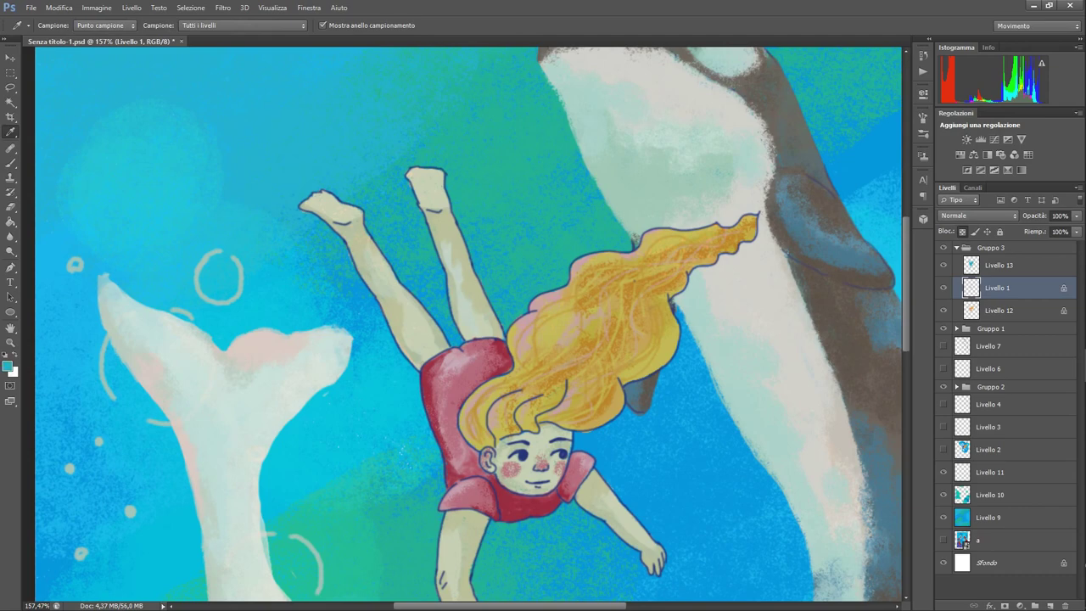
pyautogui.click(8, 366)
pyautogui.click(670, 214)
pyautogui.click(823, 164)
pyautogui.click(10, 162)
pyautogui.moveTo(332, 231); pyautogui.dragTo(437, 211)
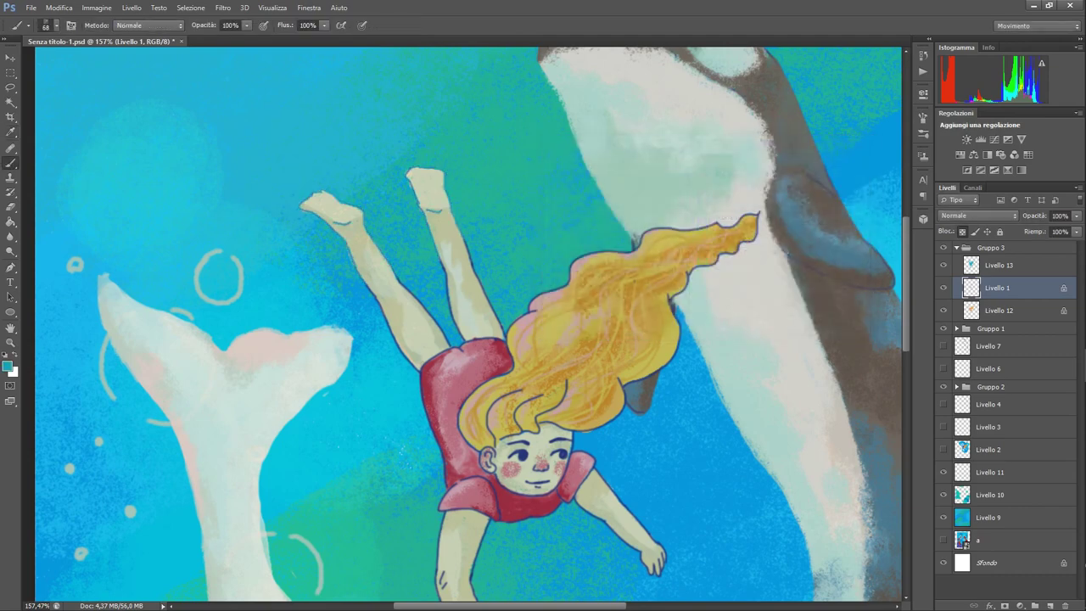
pyautogui.moveTo(425, 296)
pyautogui.mouseDown()
pyautogui.moveTo(450, 407)
pyautogui.moveTo(585, 492)
pyautogui.moveTo(655, 560)
pyautogui.mouseUp()
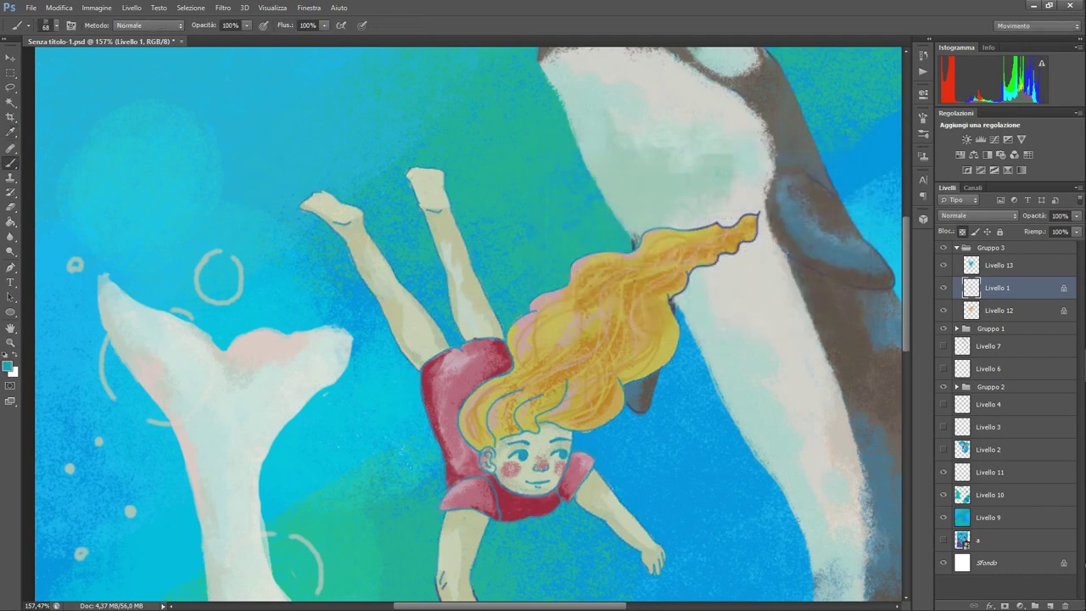
pyautogui.scroll(-3, 467, 322)
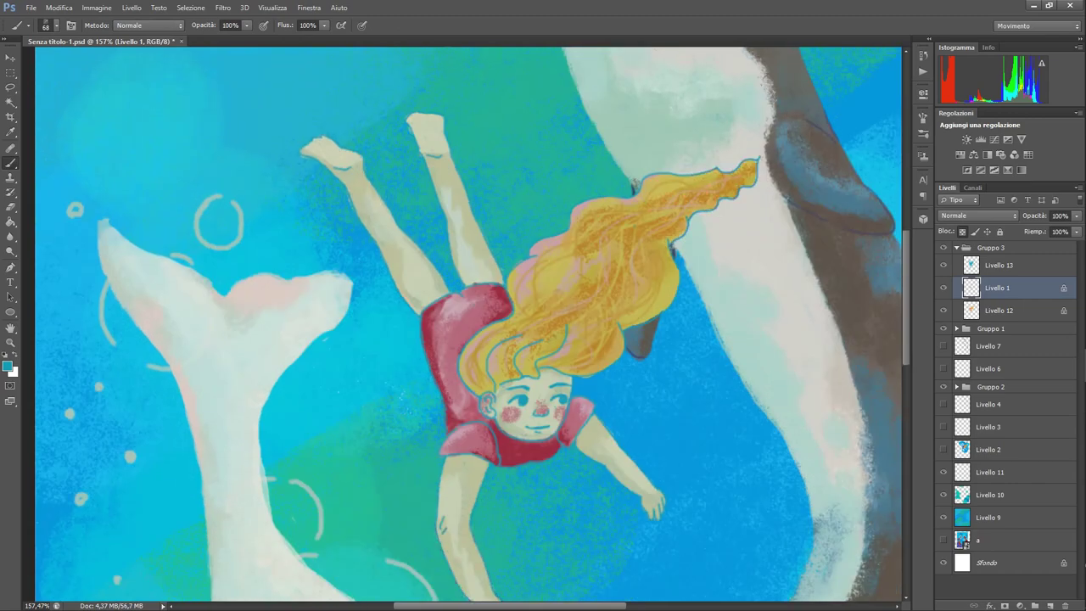
pyautogui.scroll(-8, 467, 322)
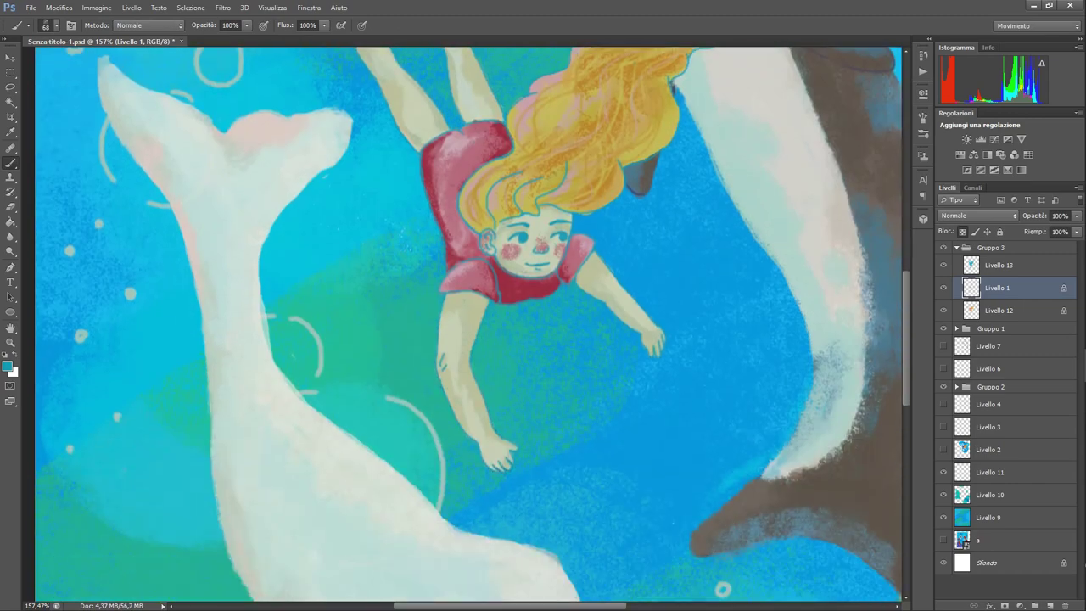
# Set the foreground to a darker teal and deepen the outlines of the girl's face, shirt, legs and hands
pyautogui.click(8, 366)
pyautogui.click(669, 246)
pyautogui.click(820, 163)
pyautogui.moveTo(570, 222)
pyautogui.mouseDown()
pyautogui.moveTo(501, 281)
pyautogui.moveTo(469, 257)
pyautogui.moveTo(555, 176)
pyautogui.moveTo(423, 180)
pyautogui.mouseUp()
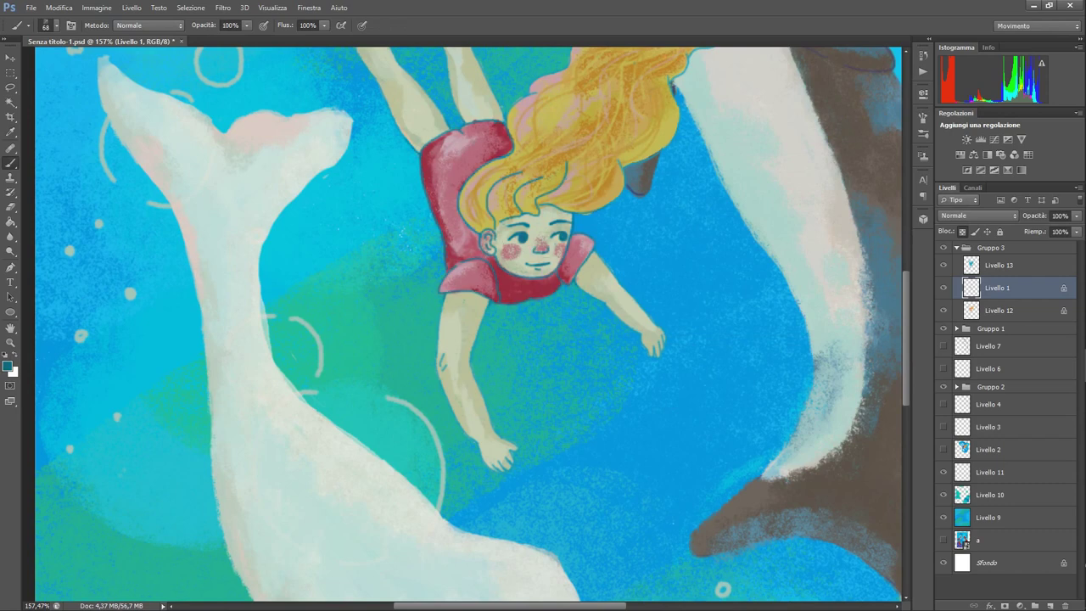
pyautogui.scroll(10, 467, 322)
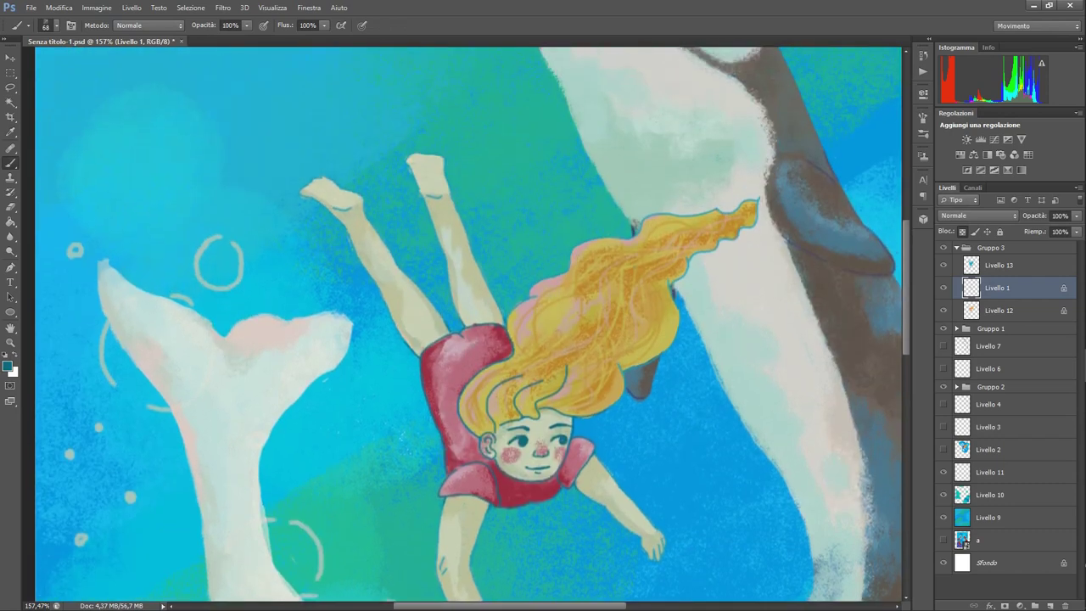
pyautogui.moveTo(352, 209)
pyautogui.mouseDown()
pyautogui.moveTo(389, 252)
pyautogui.moveTo(448, 184)
pyautogui.mouseUp()
pyautogui.scroll(-5, 467, 323)
pyautogui.moveTo(642, 386); pyautogui.dragTo(661, 408)
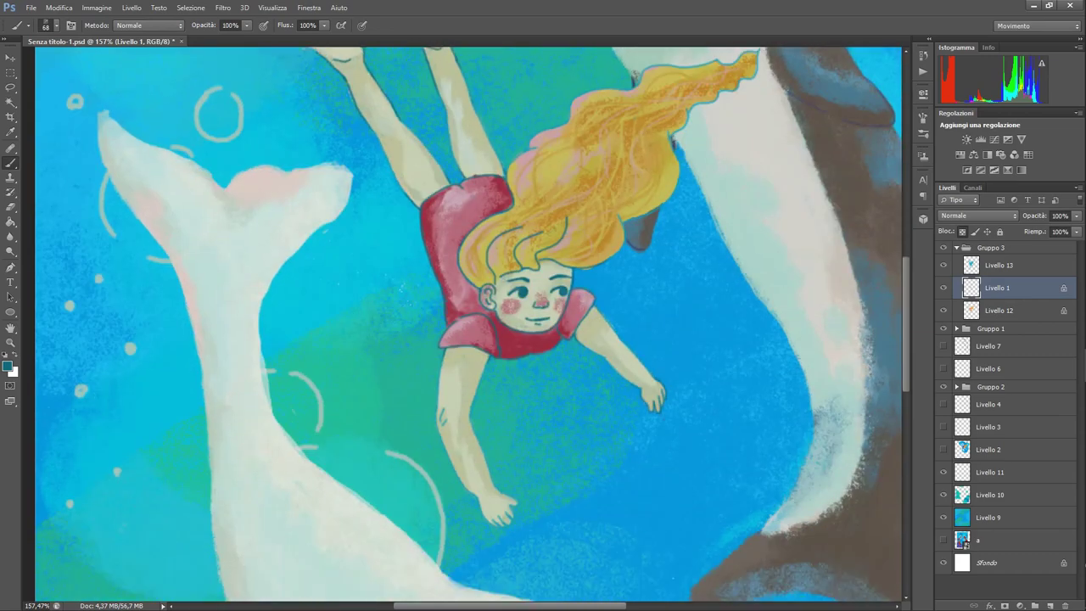
pyautogui.moveTo(487, 512); pyautogui.dragTo(512, 507)
pyautogui.click(11, 342)
pyautogui.moveTo(734, 168); pyautogui.dragTo(598, 170)
pyautogui.hotkey('ctrl', '0')
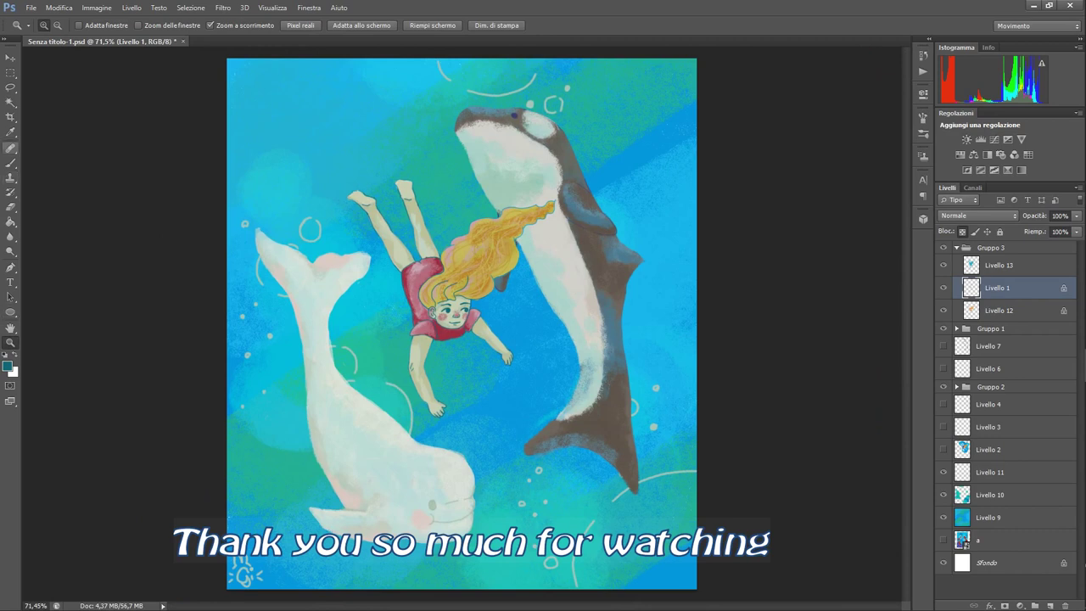
# Expand Gruppo 2, find the beluga's detail layer Livello 5 and lock its transparent pixels, undoing a test dab near the eye
pyautogui.click(10, 162)
pyautogui.click(991, 328)
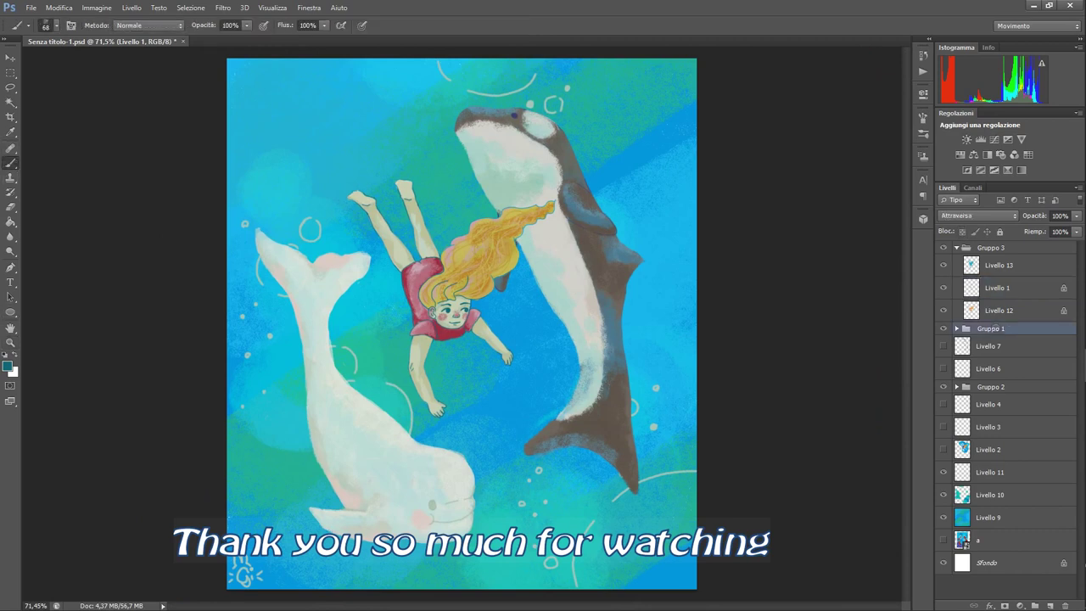
pyautogui.click(988, 368)
pyautogui.click(991, 387)
pyautogui.click(957, 387)
pyautogui.click(997, 405)
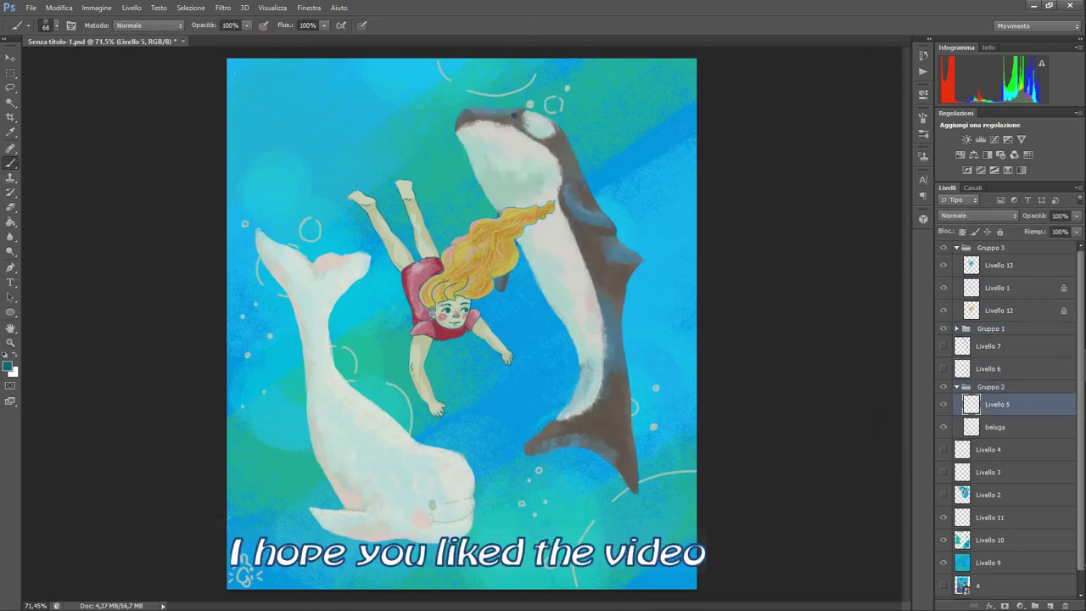
pyautogui.click(430, 501)
pyautogui.hotkey('ctrl', 'z')
pyautogui.click(997, 288)
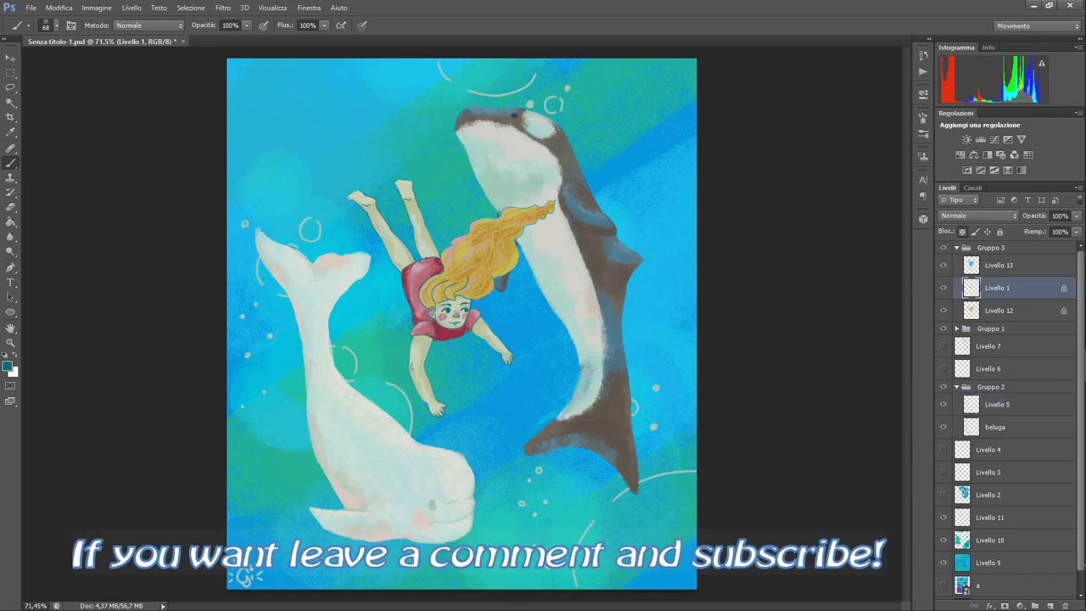
pyautogui.click(998, 404)
pyautogui.click(962, 231)
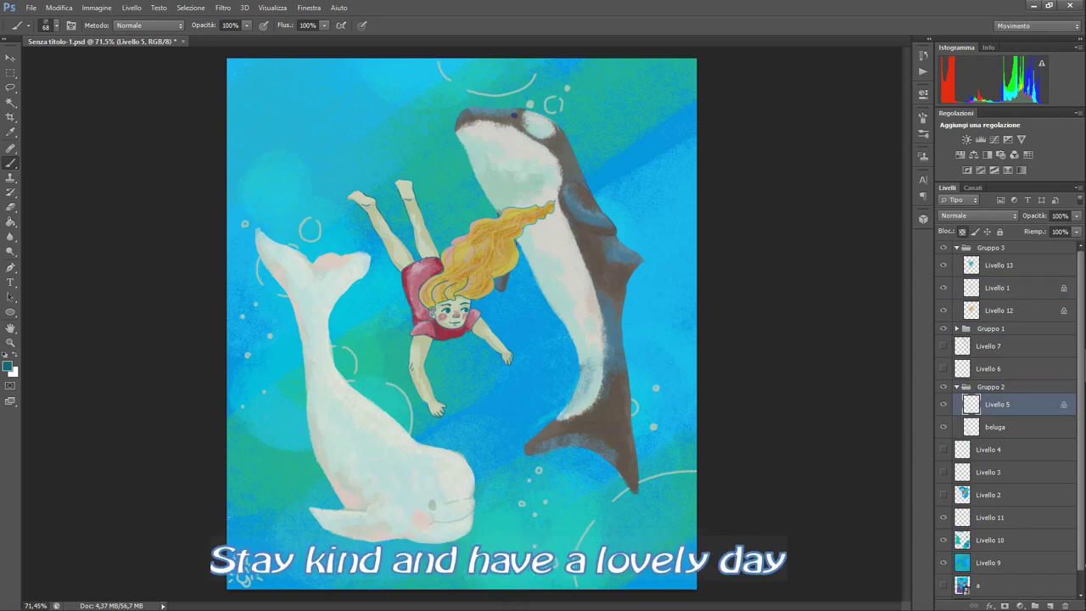